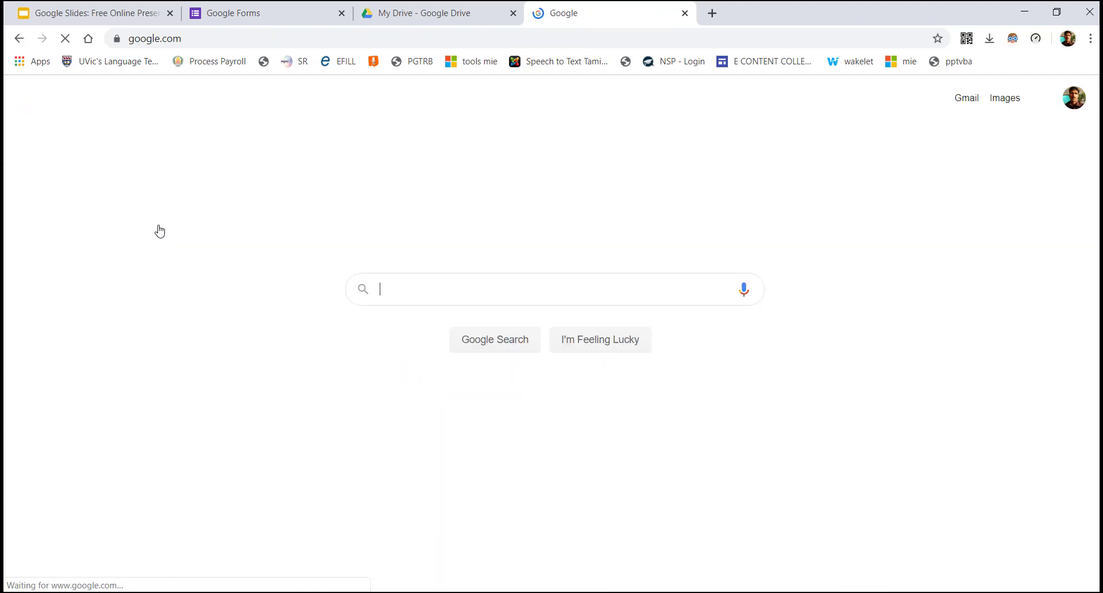
# Search Google for 'forms'
pyautogui.click(389, 290)
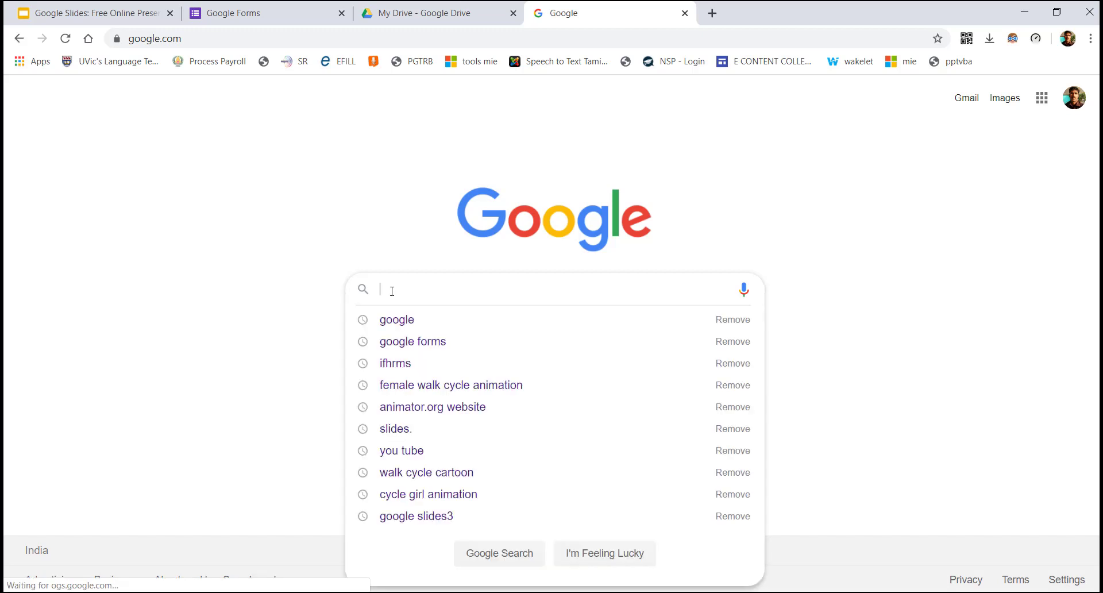
pyautogui.write('forms')
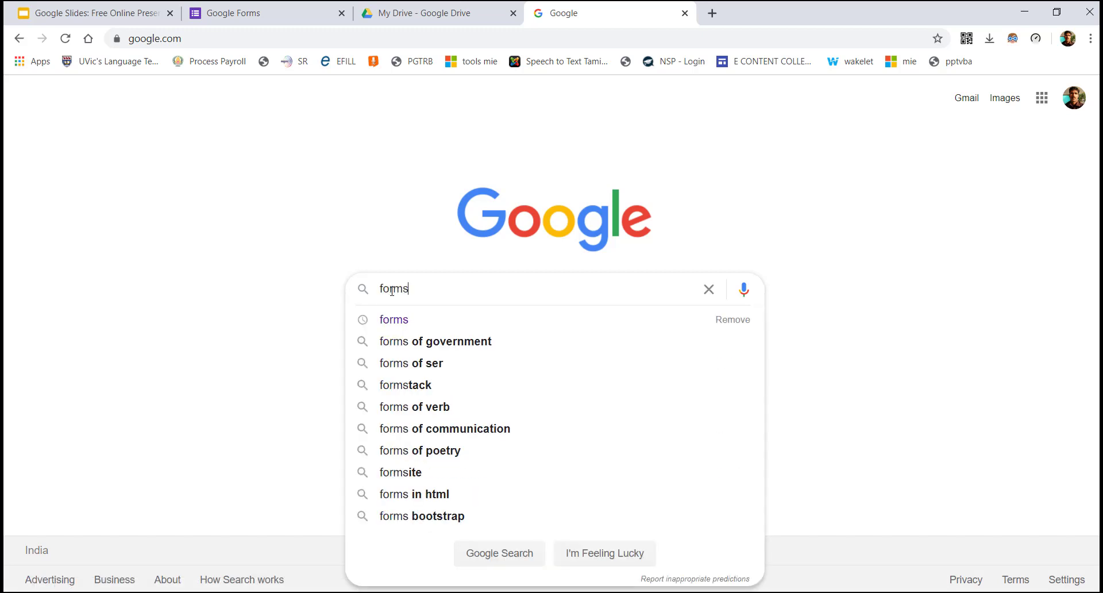
pyautogui.press('Return')
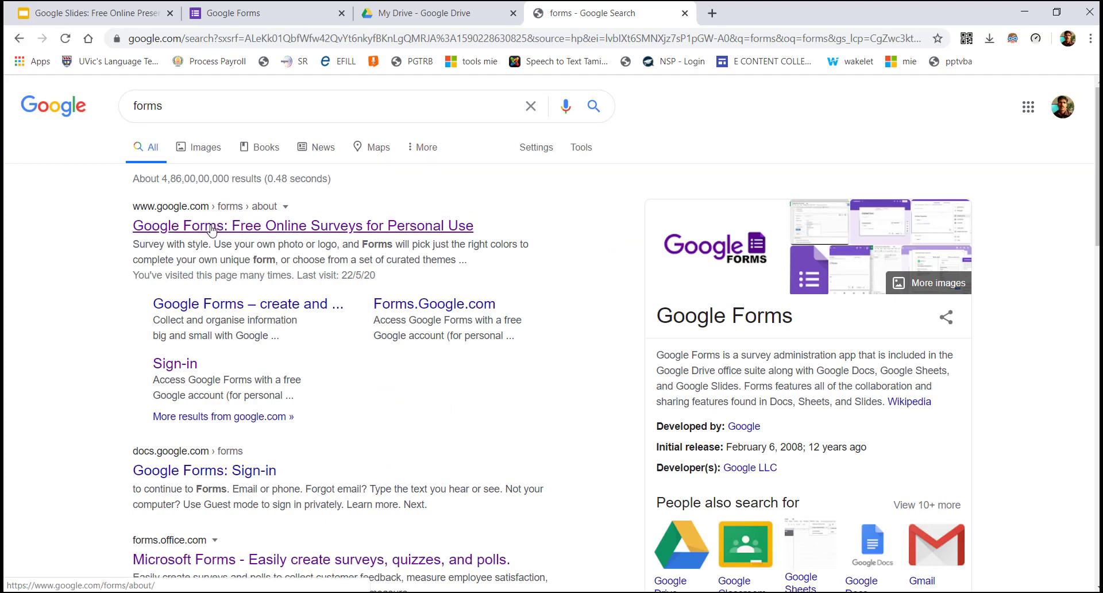
# Go from the Google Forms search result to the Google Forms home page
pyautogui.click(404, 228)
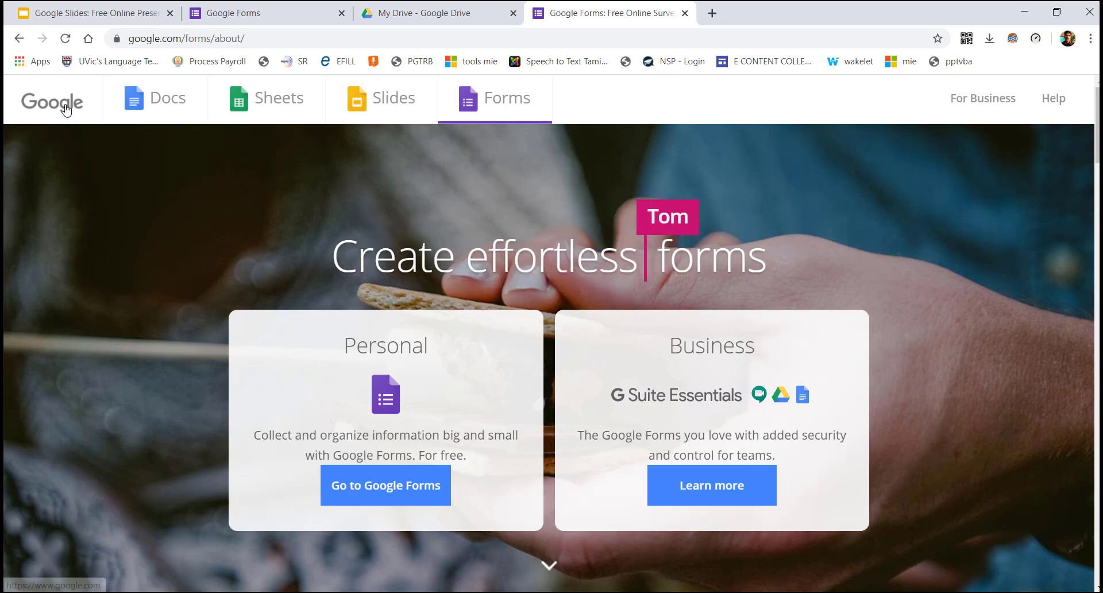
pyautogui.click(356, 491)
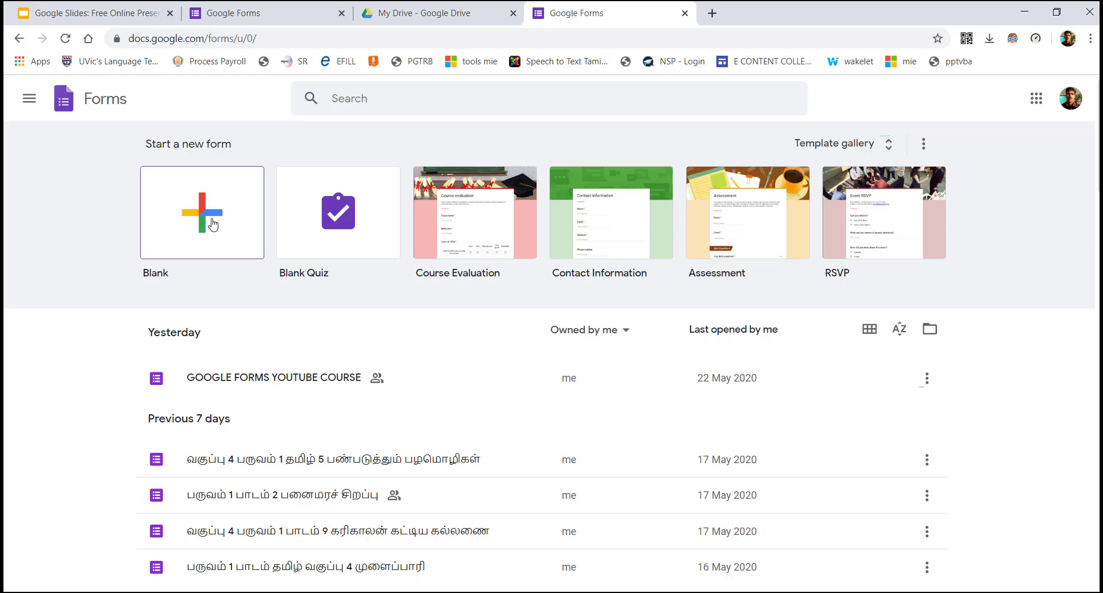
pyautogui.click(19, 39)
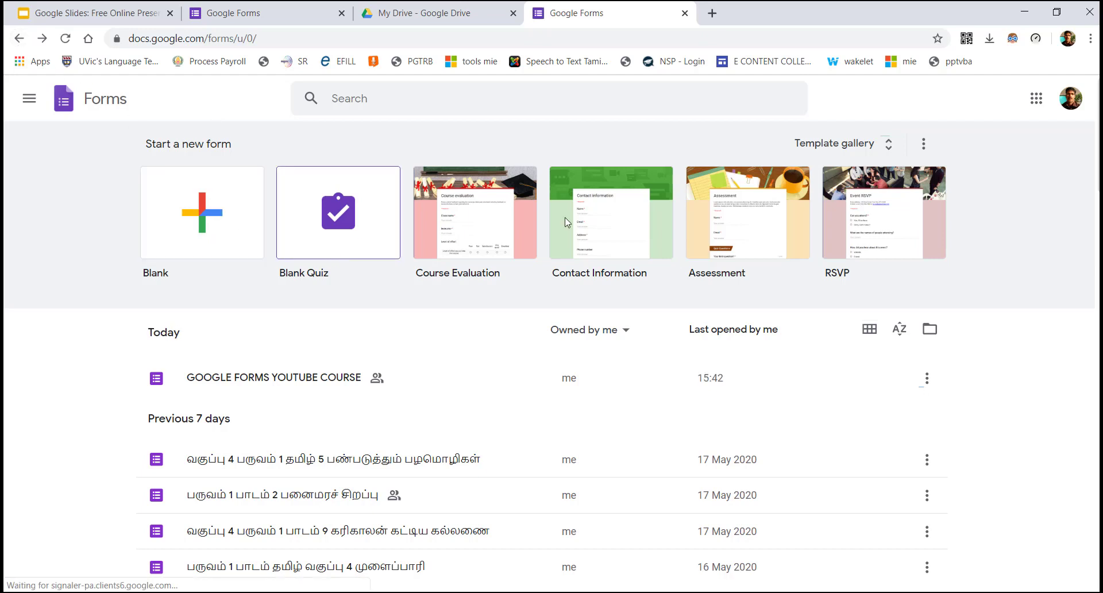
# Browse the template gallery, then create a new Blank form
pyautogui.click(864, 154)
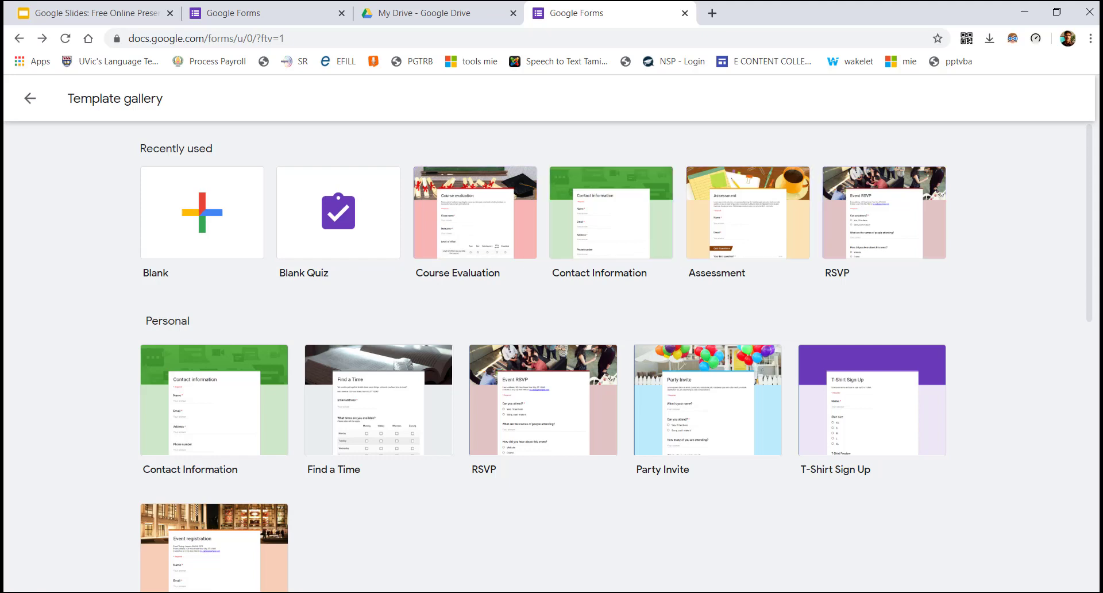
pyautogui.moveTo(1088, 130); pyautogui.dragTo(1088, 398)
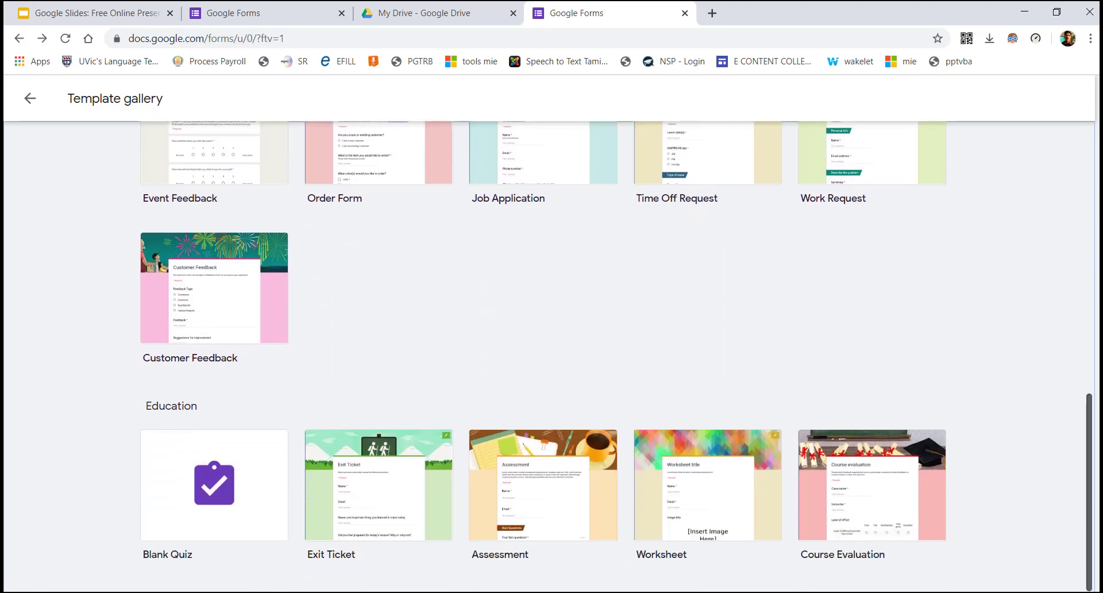
pyautogui.scroll(11, 861, 481)
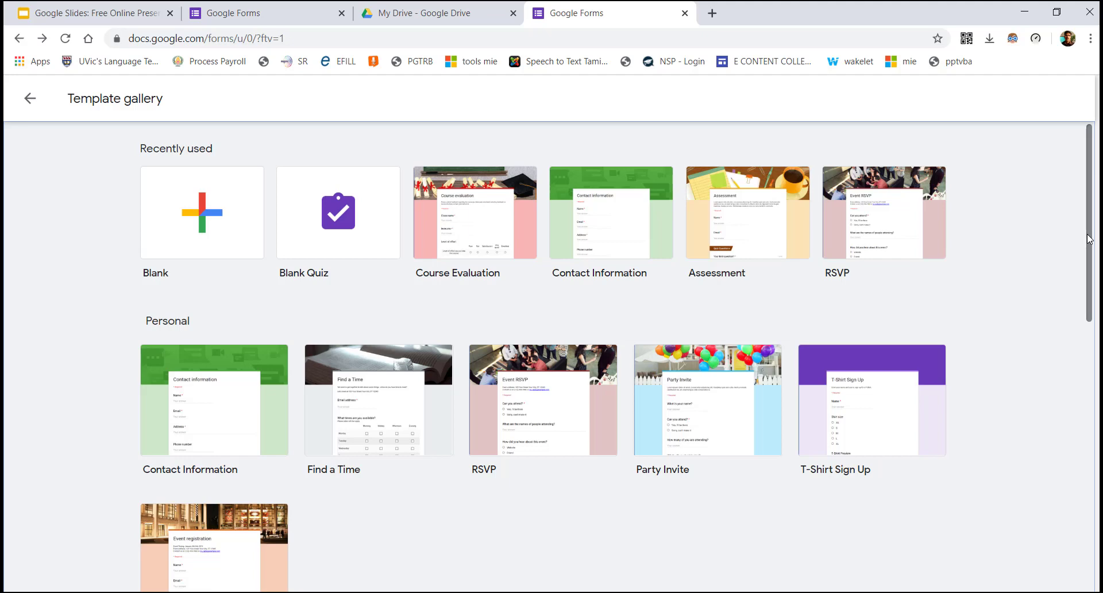
pyautogui.moveTo(1089, 239); pyautogui.dragTo(1088, 508)
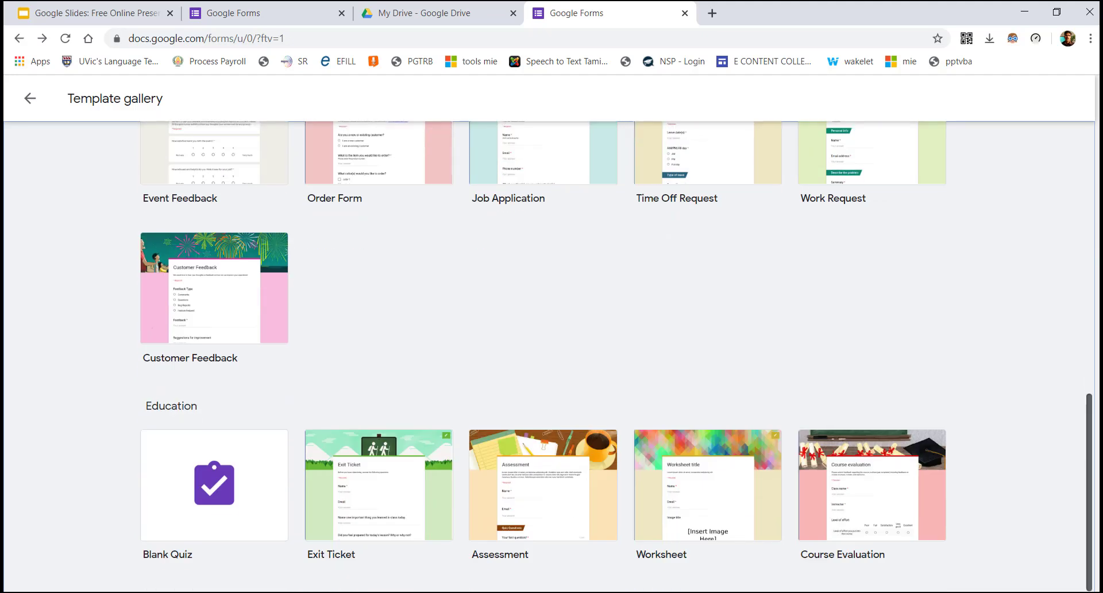
pyautogui.scroll(10, 458, 244)
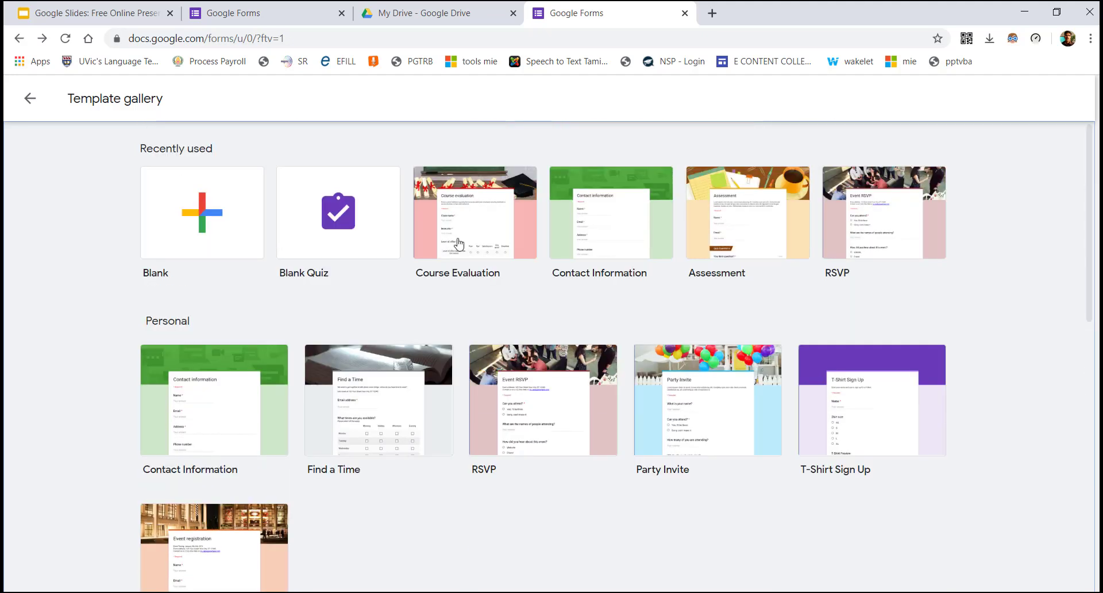
pyautogui.click(239, 200)
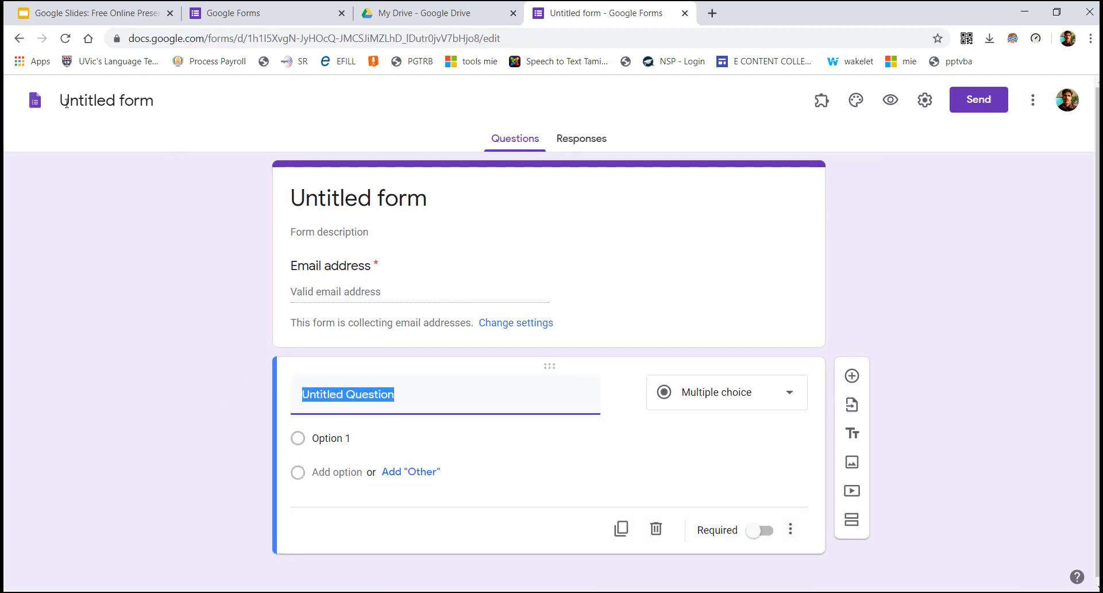
# Rename the form file to 'GOOGLE FORM CREATION'
pyautogui.click(92, 103)
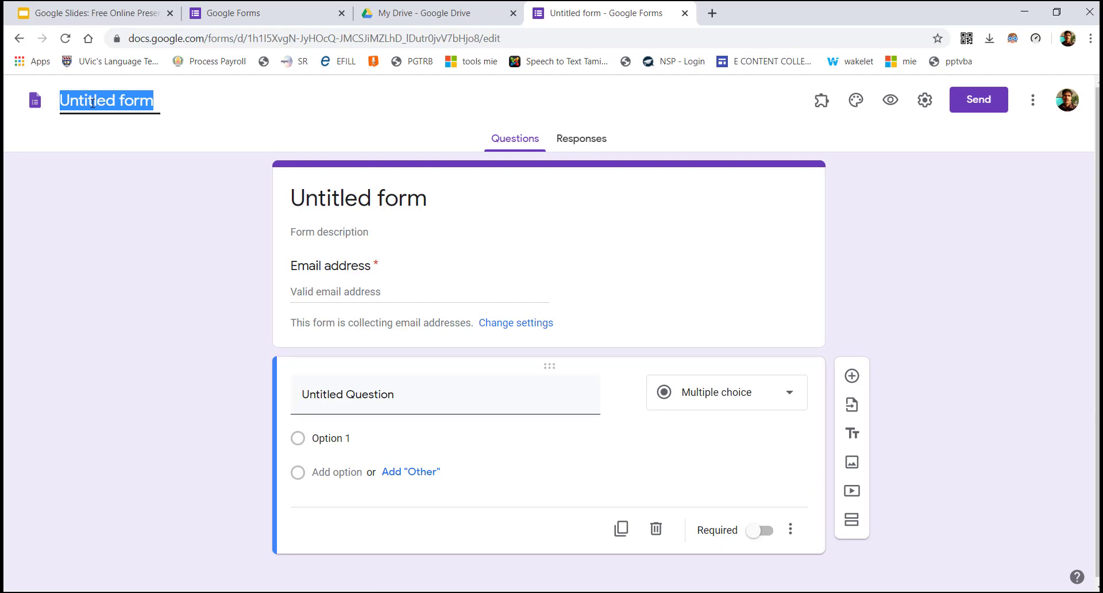
pyautogui.doubleClick(92, 103)
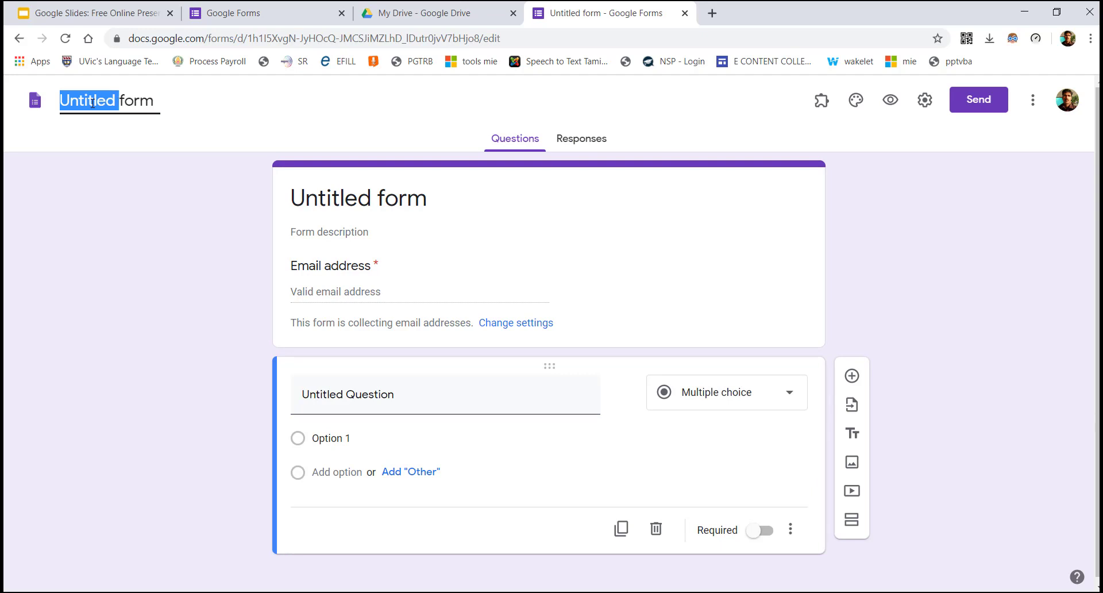
pyautogui.press('Delete')
pyautogui.press('Delete')
pyautogui.press('Delete')
pyautogui.press('Delete')
pyautogui.press('Delete')
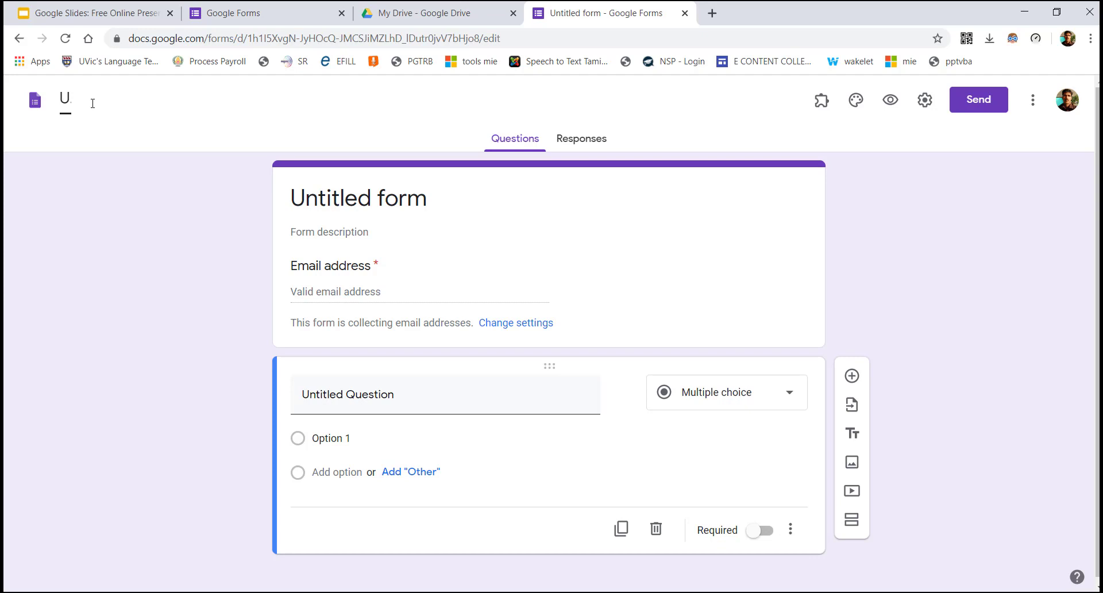
pyautogui.write('GOOGL')
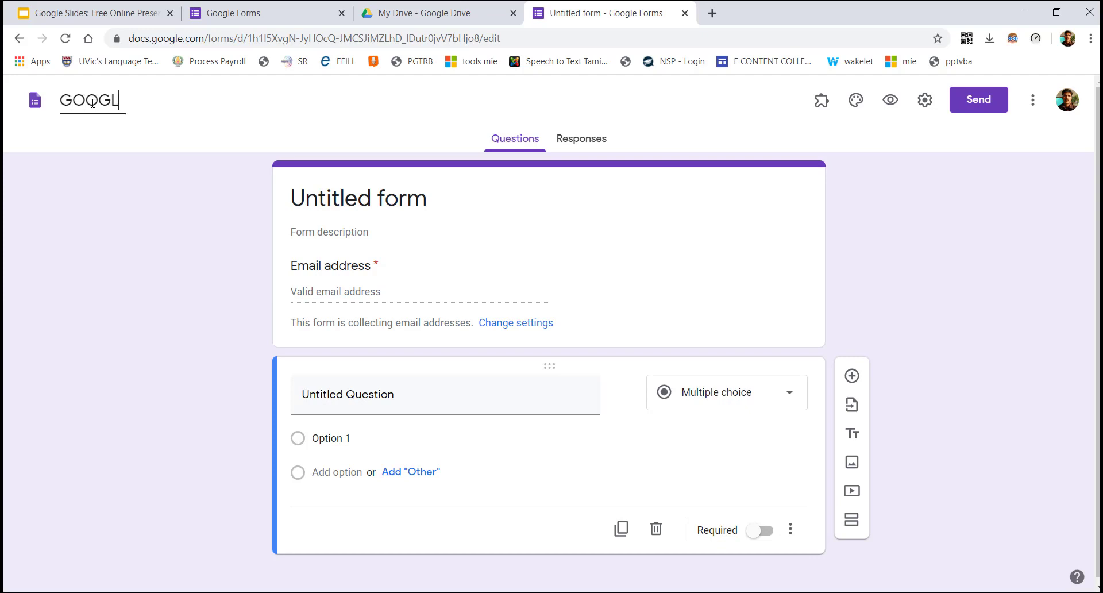
pyautogui.write('E FORM CRE')
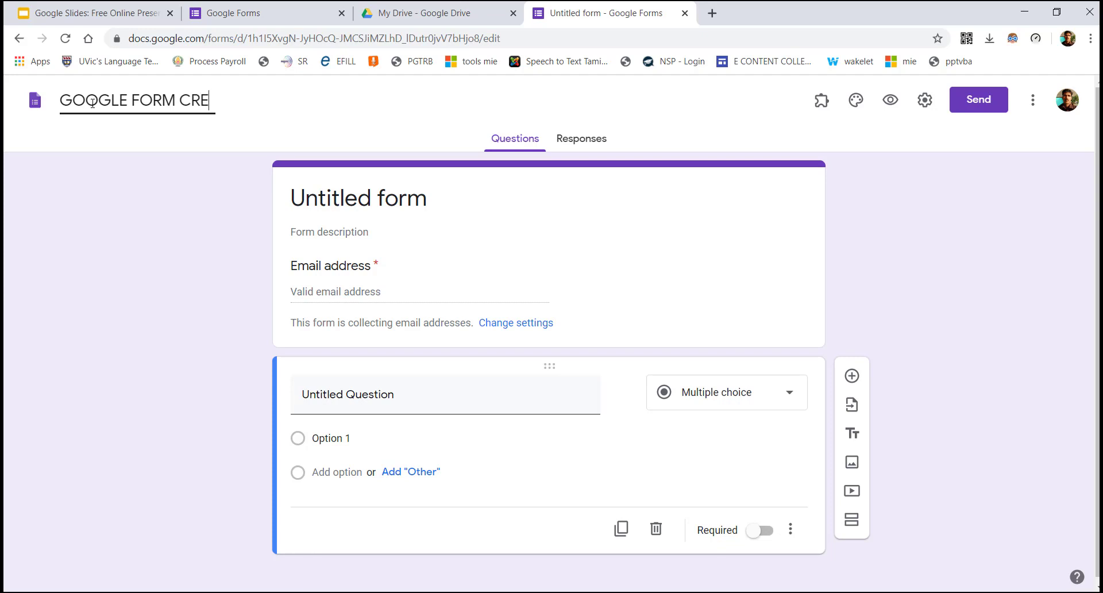
pyautogui.write('ATIOI')
pyautogui.press('BackSpace')
pyautogui.write('N')
pyautogui.hotkey('ctrl', 'a')
pyautogui.hotkey('ctrl', 'c')
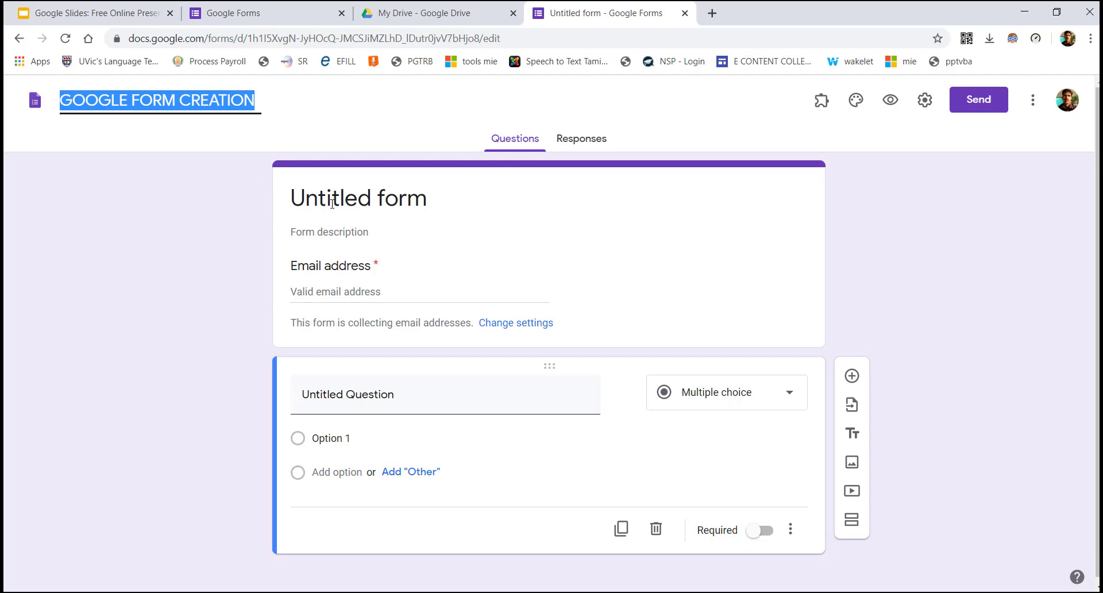
# Use 'GOOGLE FORM CREATION' as the form title and add description 'CREATE A GOOGLE FORMS FOR MY STUDENTS'
pyautogui.click(375, 203)
pyautogui.hotkey('ctrl', 'a')
pyautogui.hotkey('ctrl', 'v')
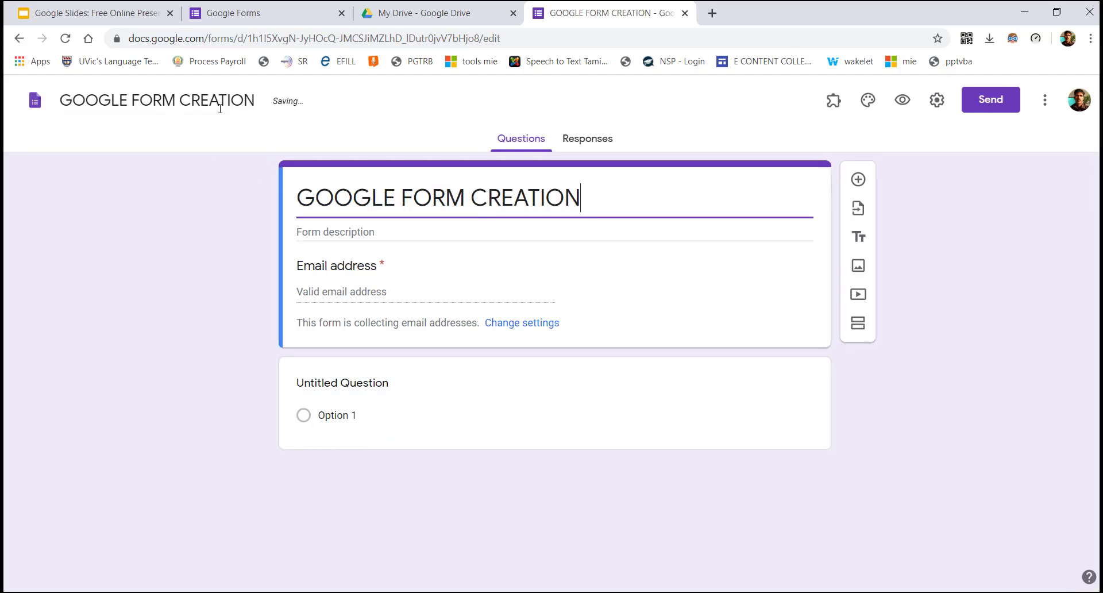
pyautogui.click(436, 202)
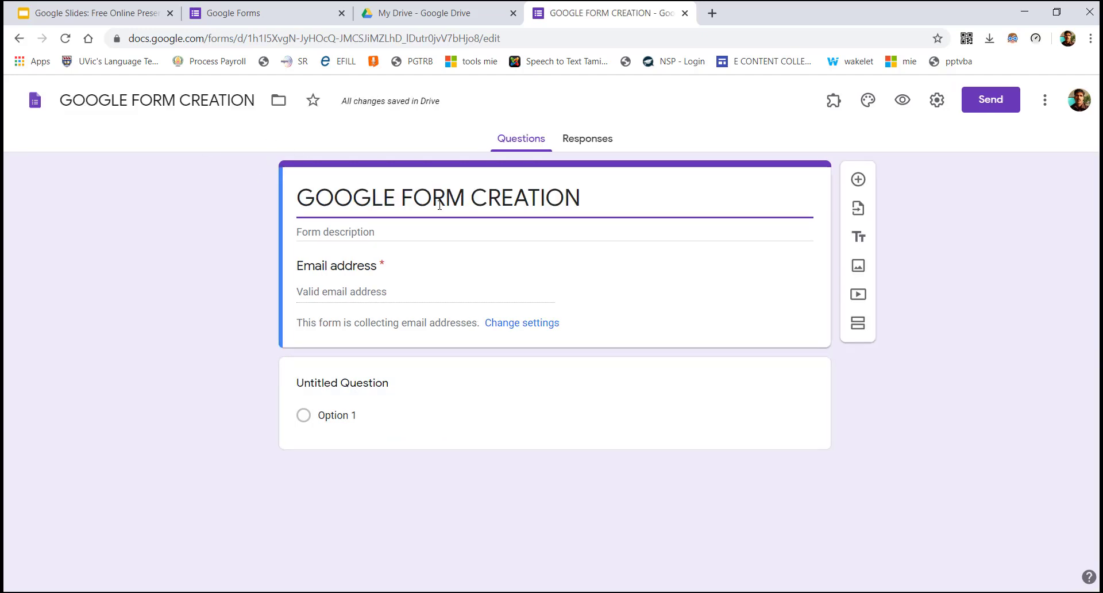
pyautogui.click(365, 234)
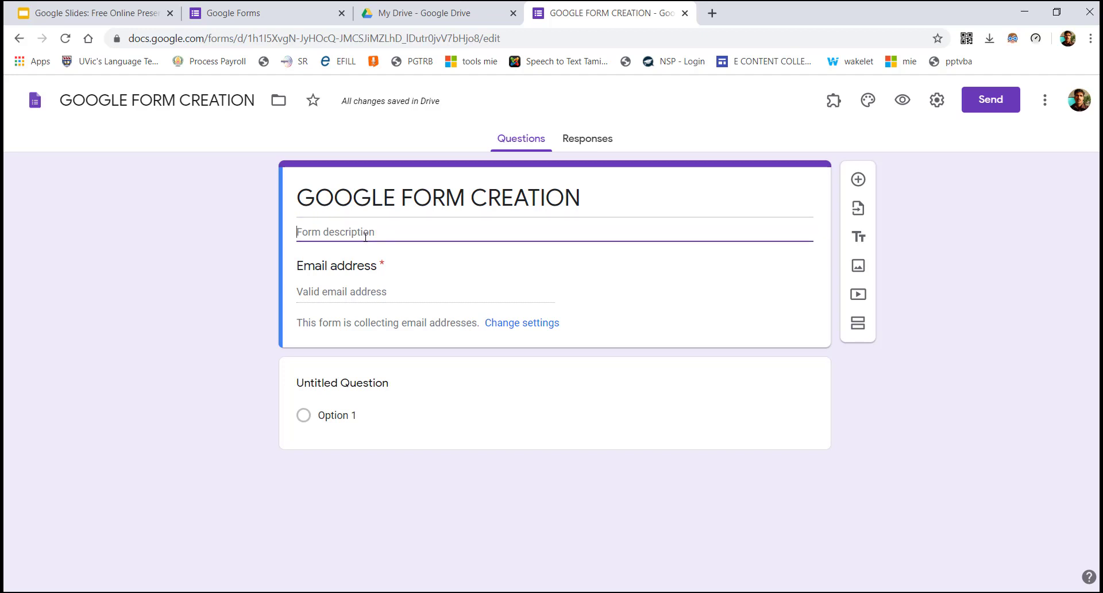
pyautogui.write('CREATE A')
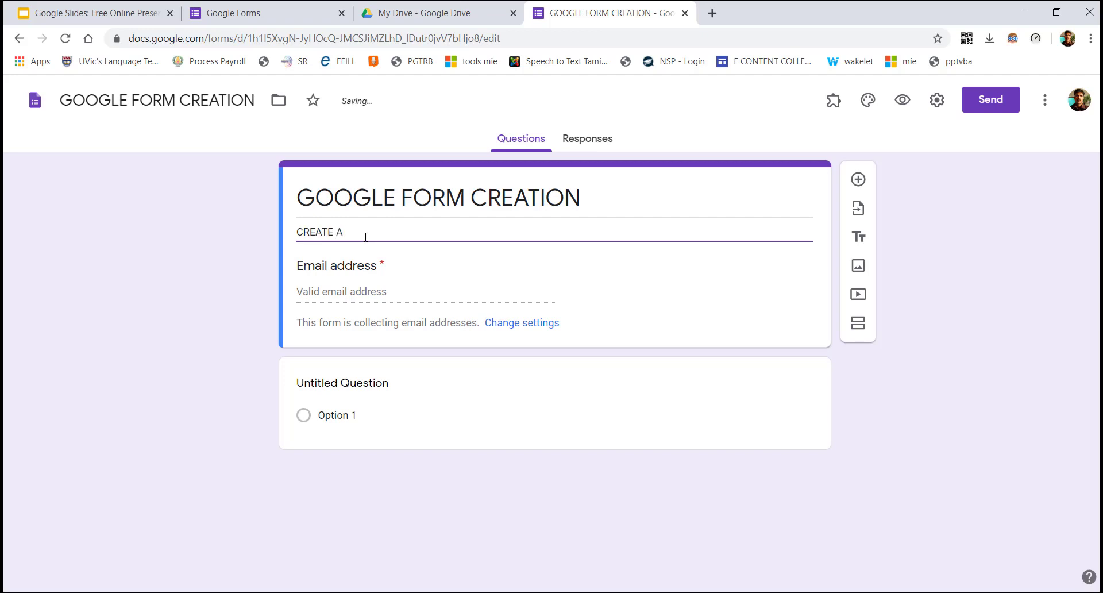
pyautogui.write(' GOOGLE F')
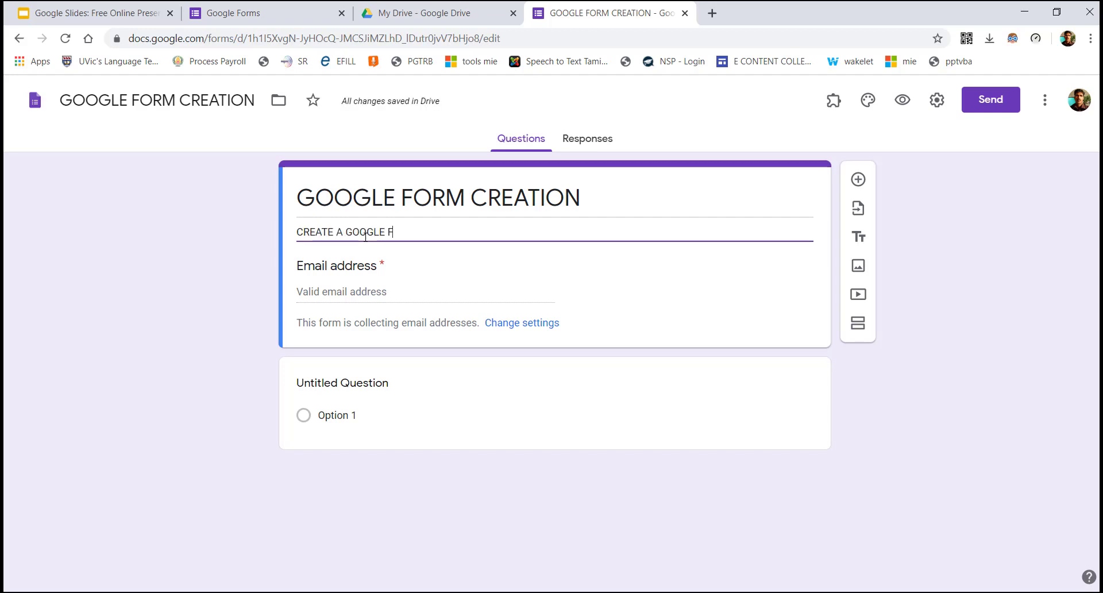
pyautogui.write('ORMS FOR MY S')
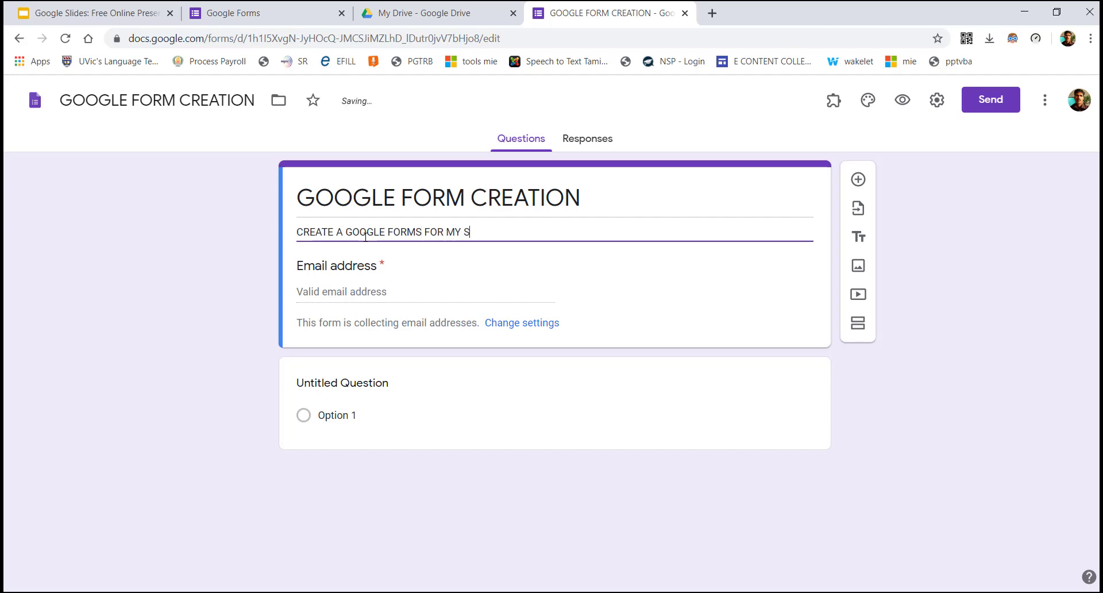
pyautogui.write('TUDENTS')
pyautogui.click(370, 269)
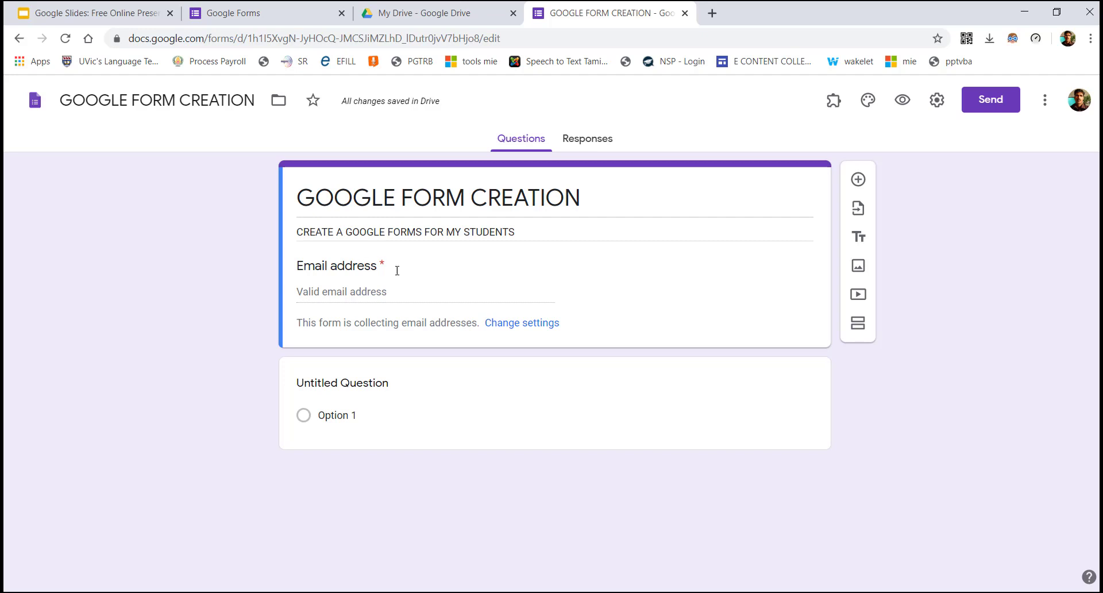
# Keep email collection on, always send response receipts, and let respondents see summary charts
pyautogui.click(536, 324)
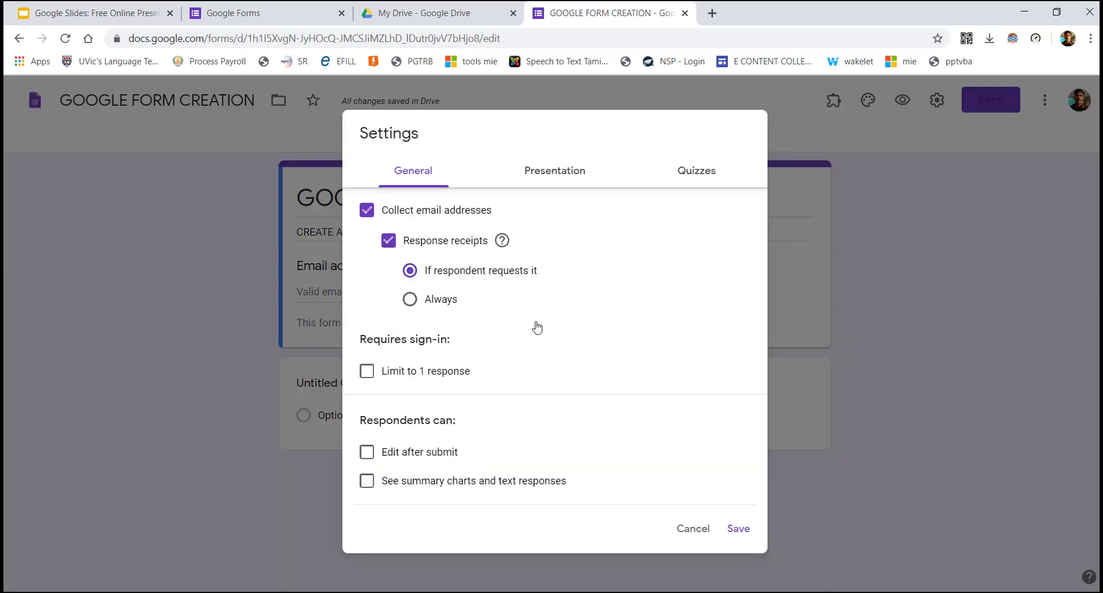
pyautogui.click(428, 210)
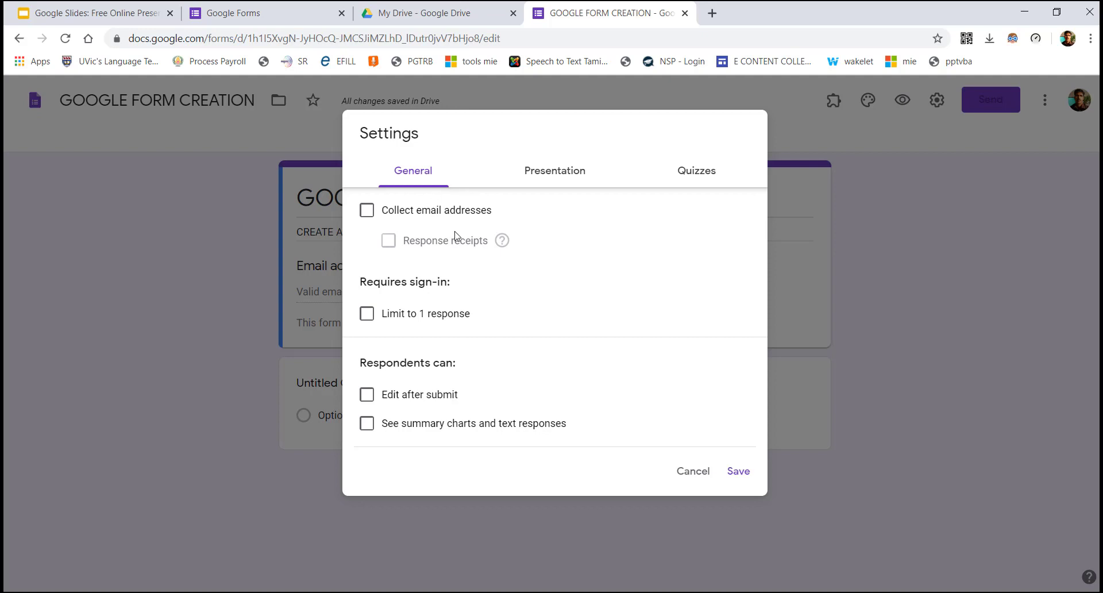
pyautogui.click(426, 211)
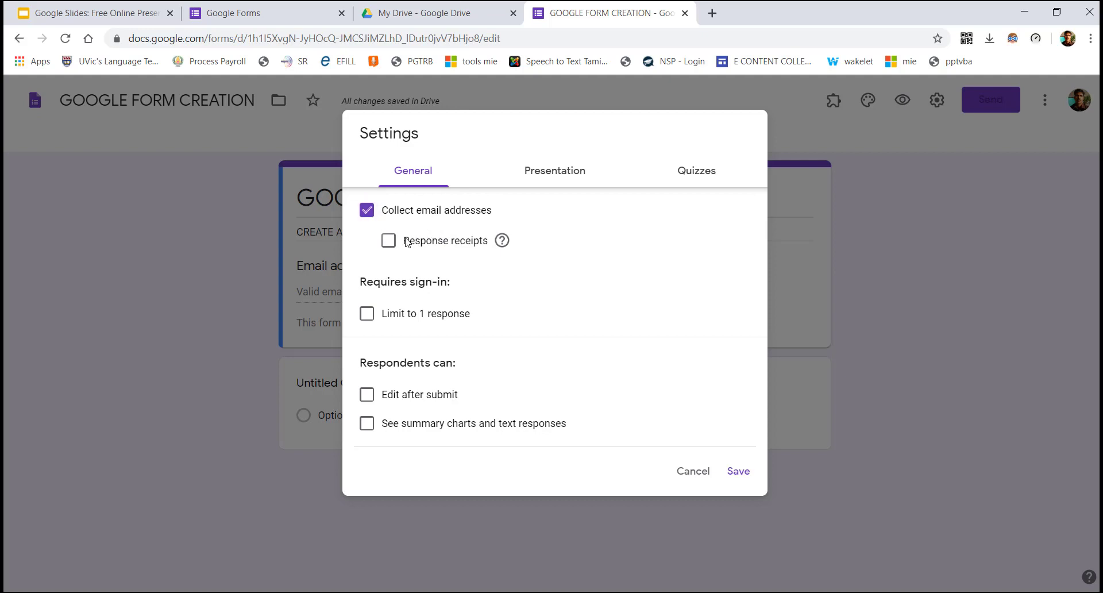
pyautogui.click(388, 241)
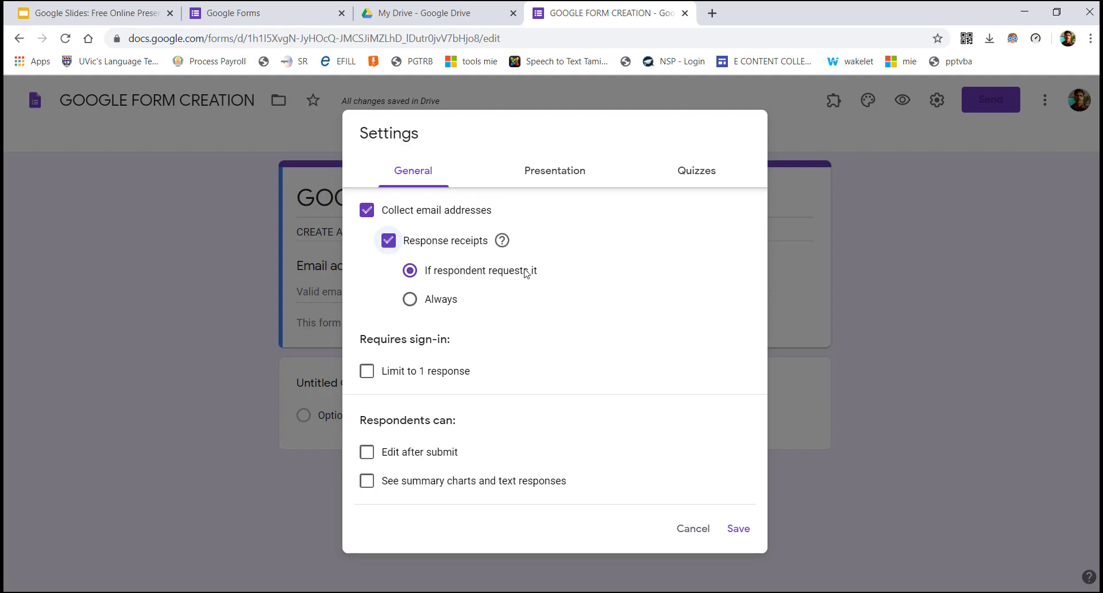
pyautogui.click(437, 304)
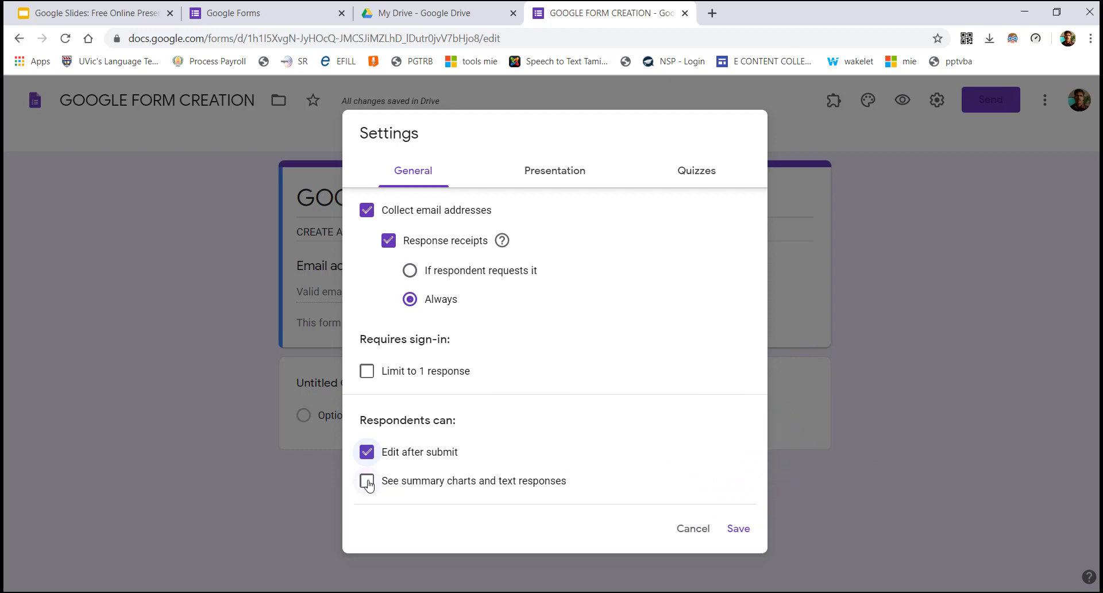
pyautogui.click(367, 482)
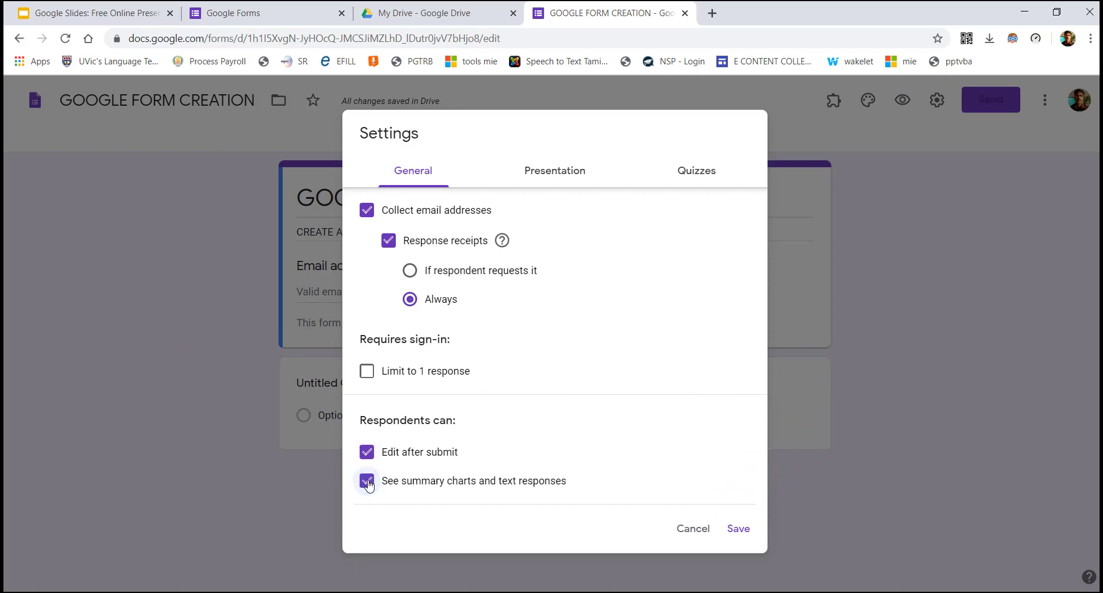
pyautogui.click(550, 176)
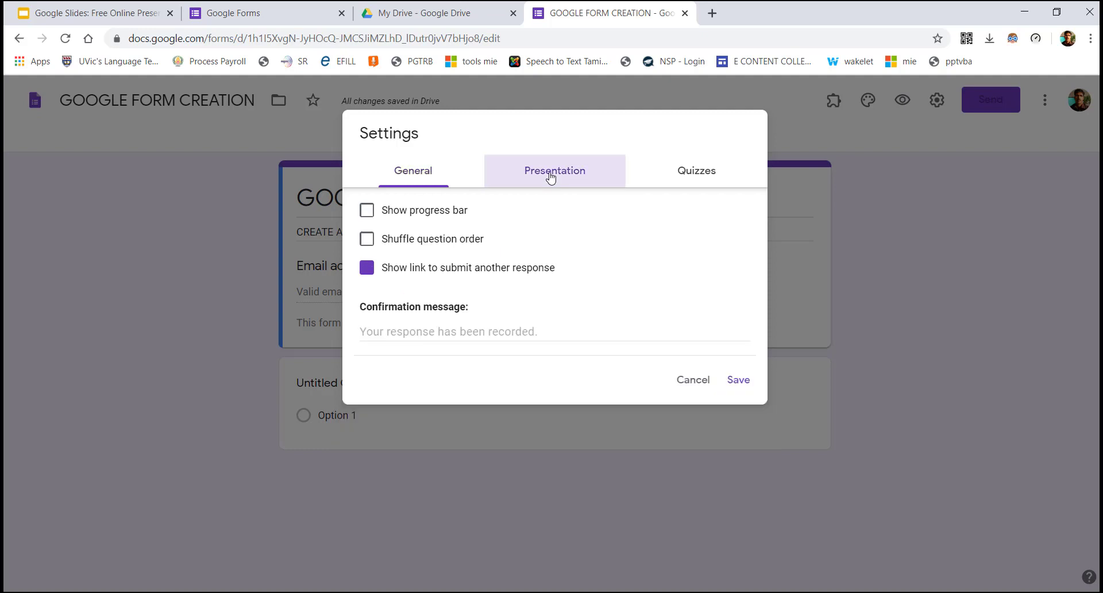
# Show a progress bar and set the confirmation message to 'YOUR RESPONSE HAS BEEN RECORDED'
pyautogui.click(425, 214)
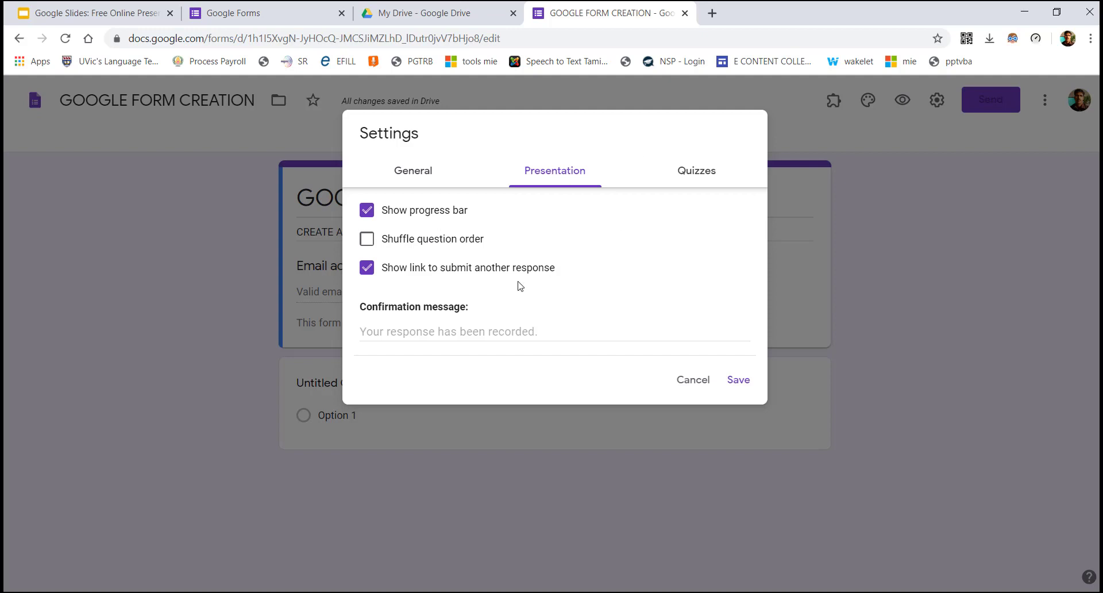
pyautogui.click(444, 332)
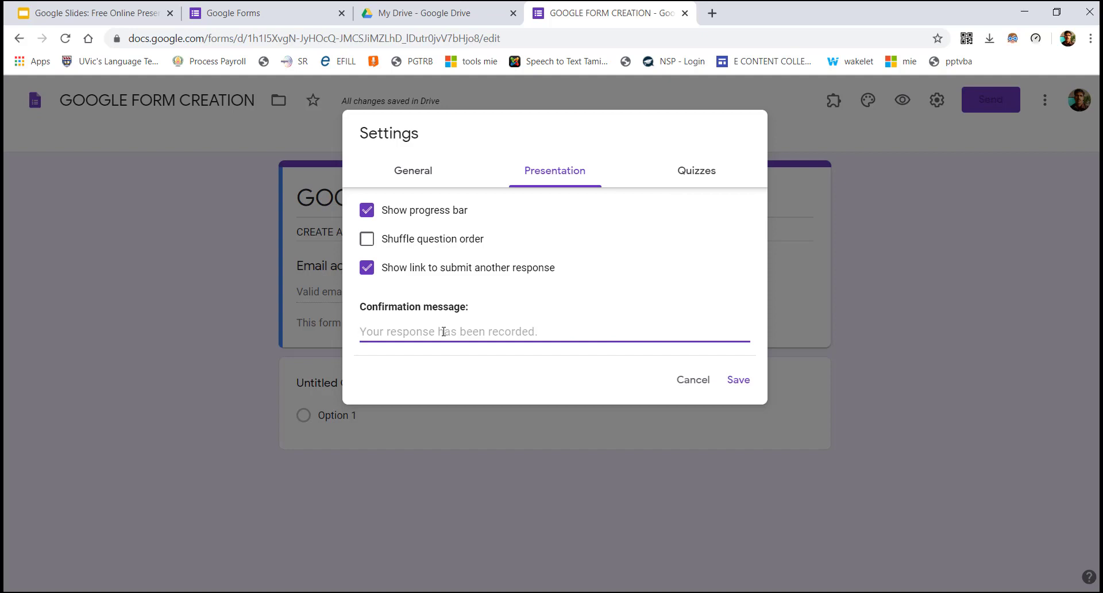
pyautogui.write('YOU')
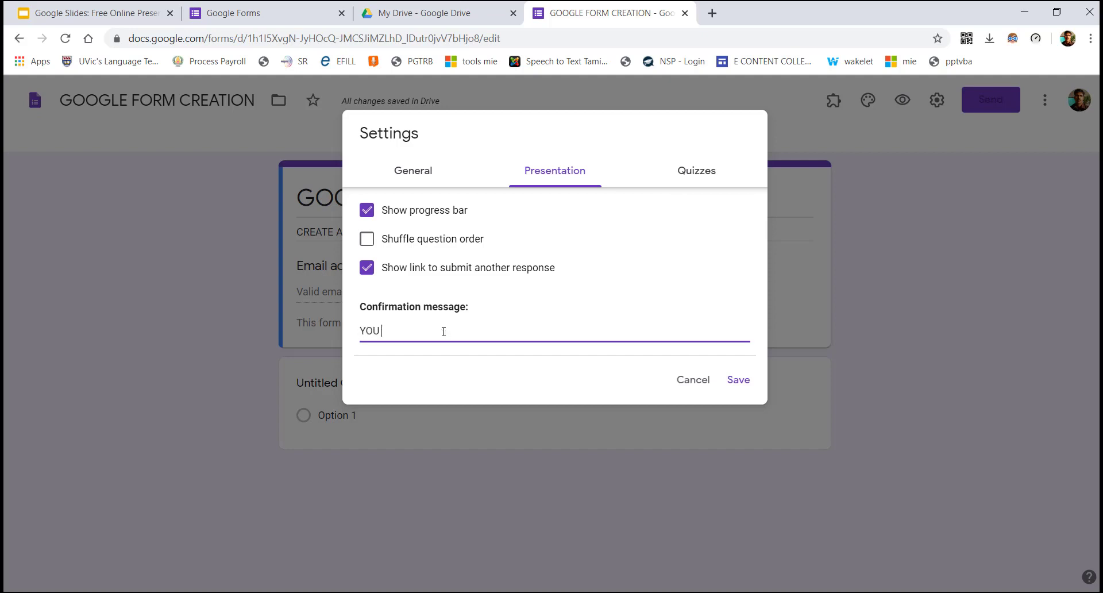
pyautogui.write('R RESPONSE HAS BEEN REC')
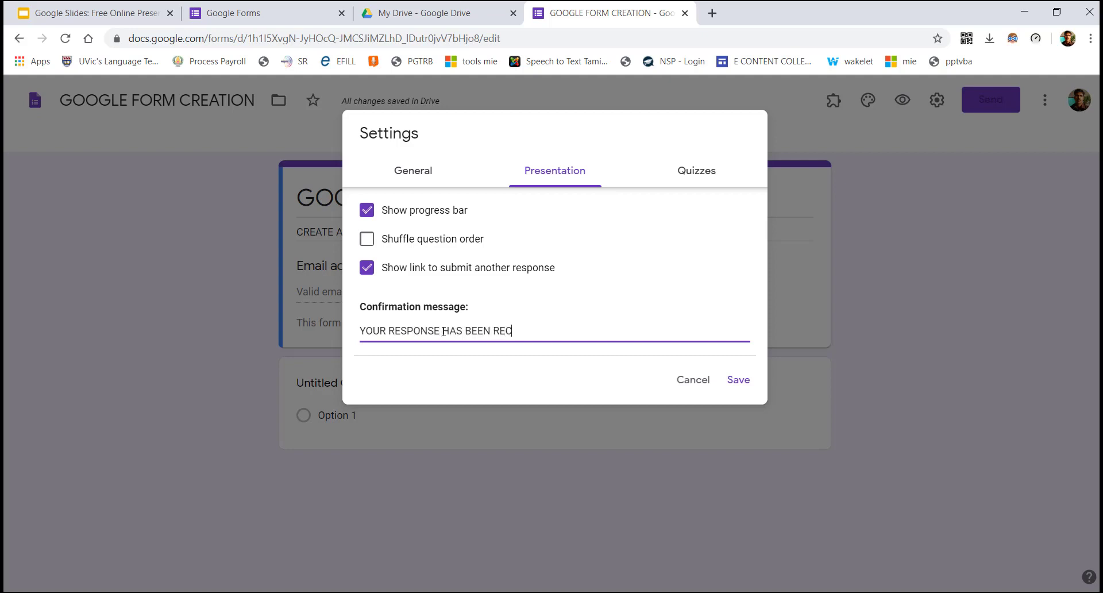
pyautogui.write('ORDED')
pyautogui.click(675, 183)
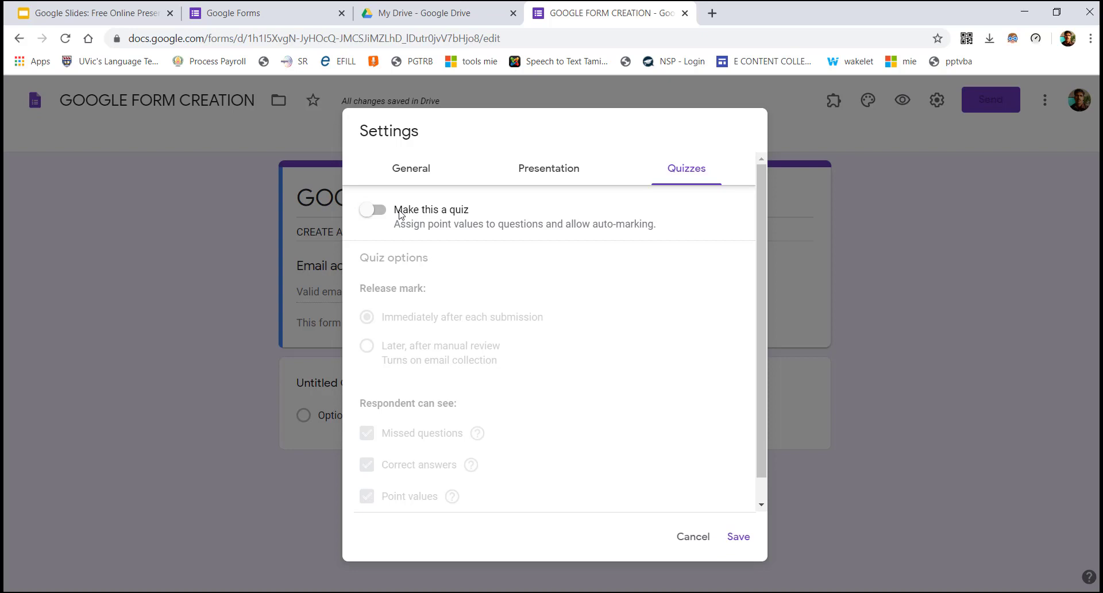
# Turn on 'Make this a quiz' and save the quiz settings
pyautogui.click(373, 211)
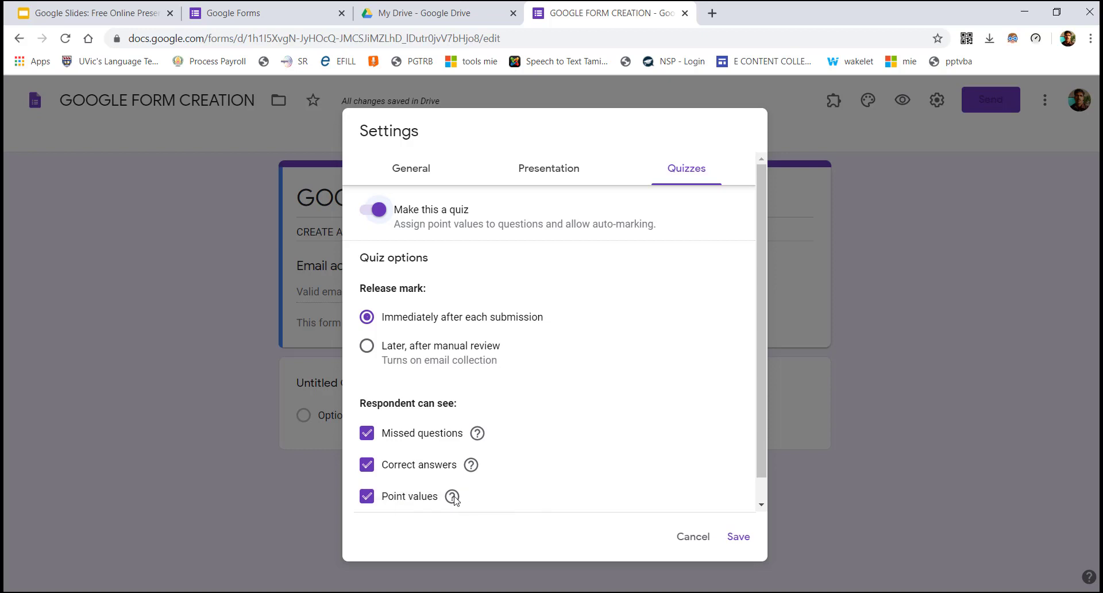
pyautogui.click(739, 537)
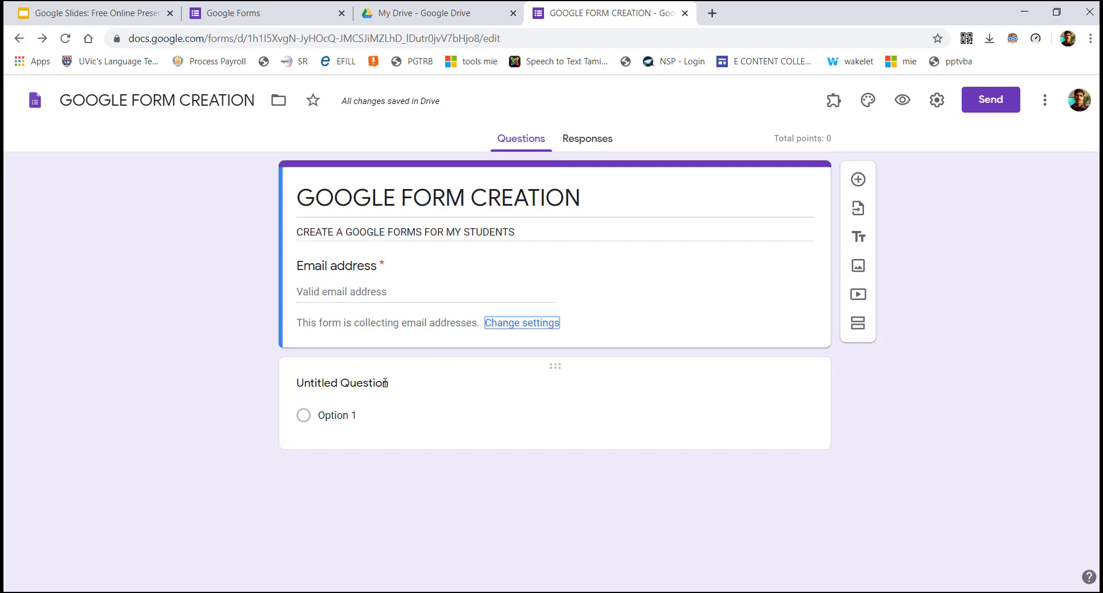
# Add Options 2, 3 and 4 to the first question, keeping it Multiple choice
pyautogui.click(385, 383)
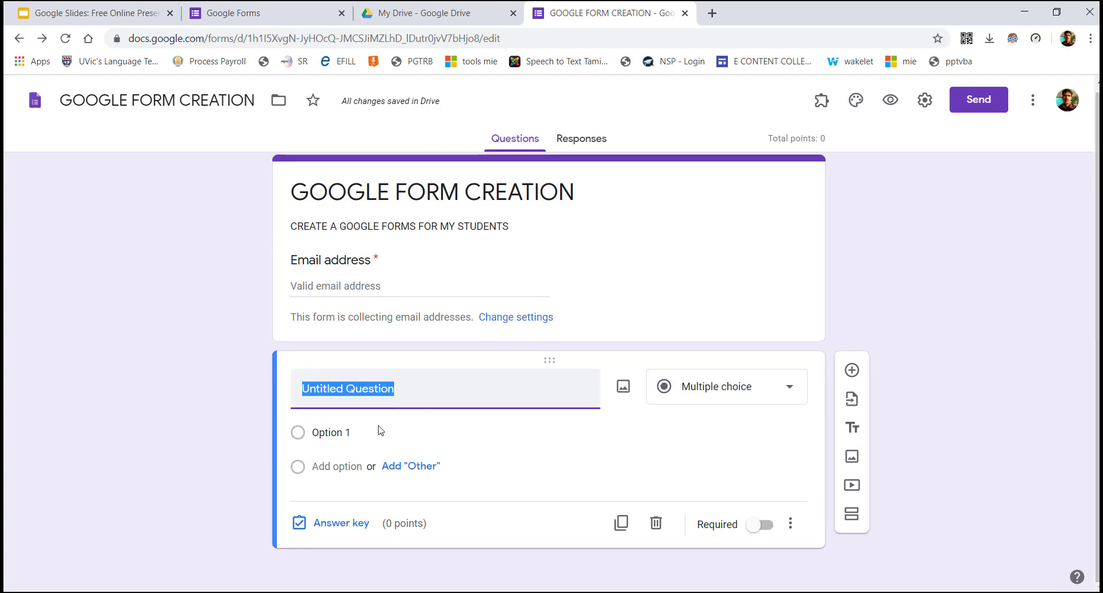
pyautogui.click(349, 435)
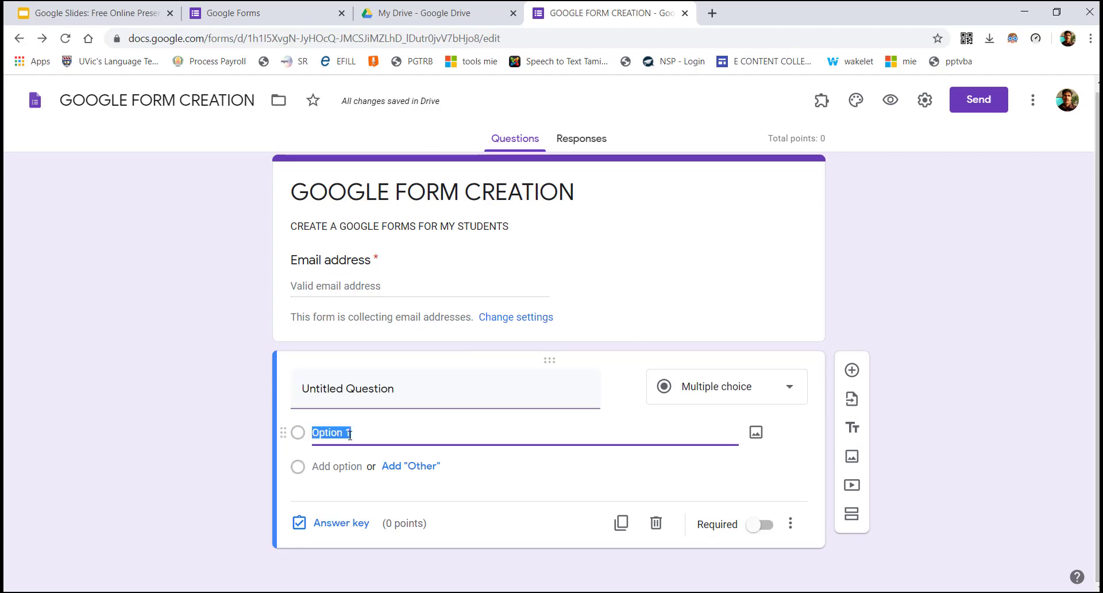
pyautogui.click(393, 470)
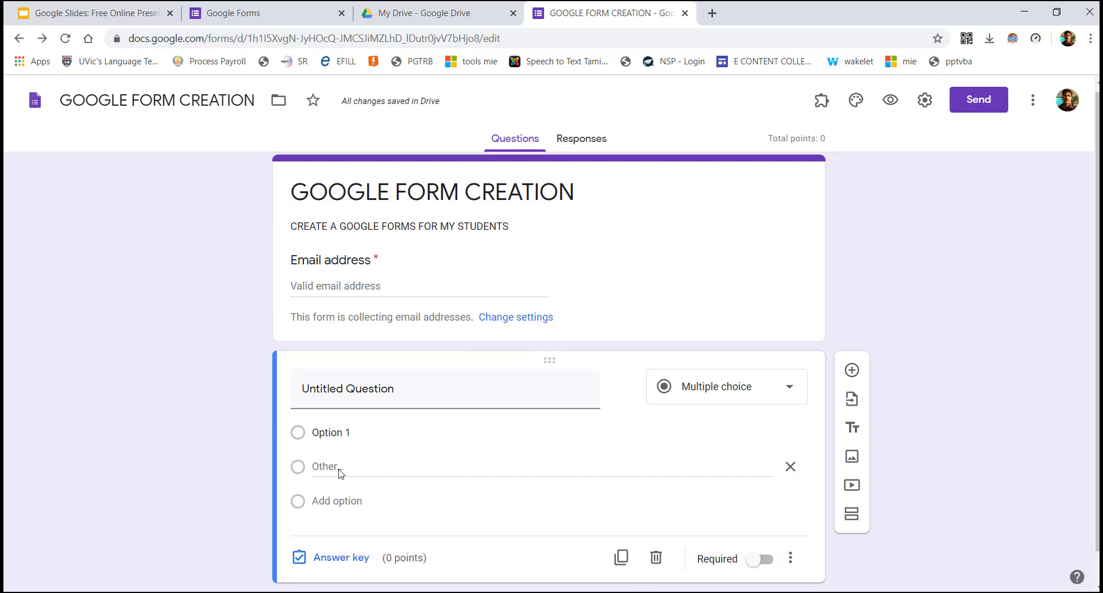
pyautogui.click(790, 466)
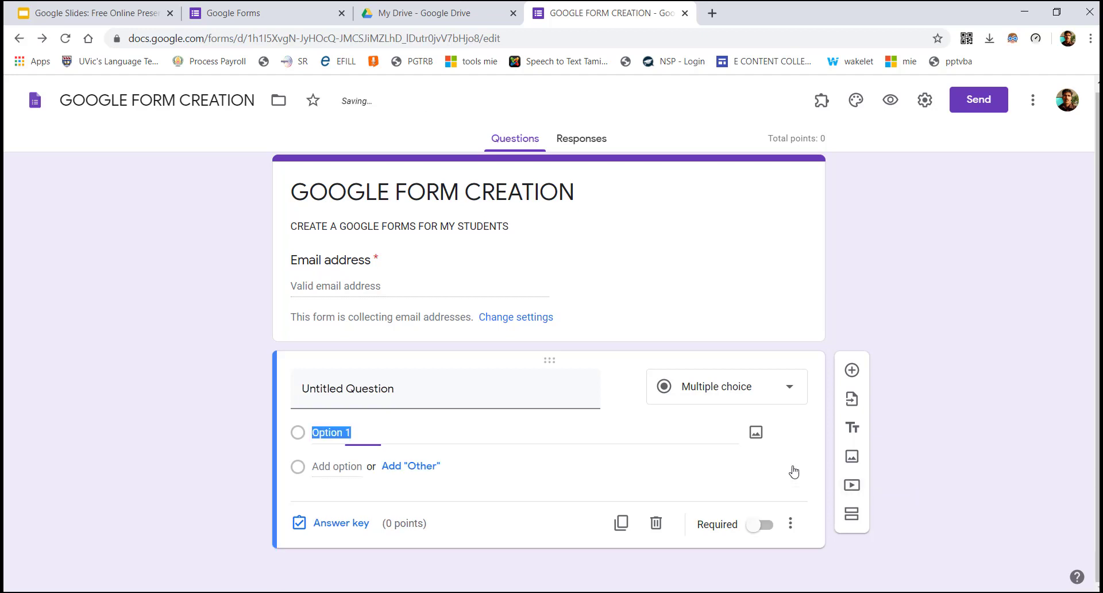
pyautogui.click(331, 466)
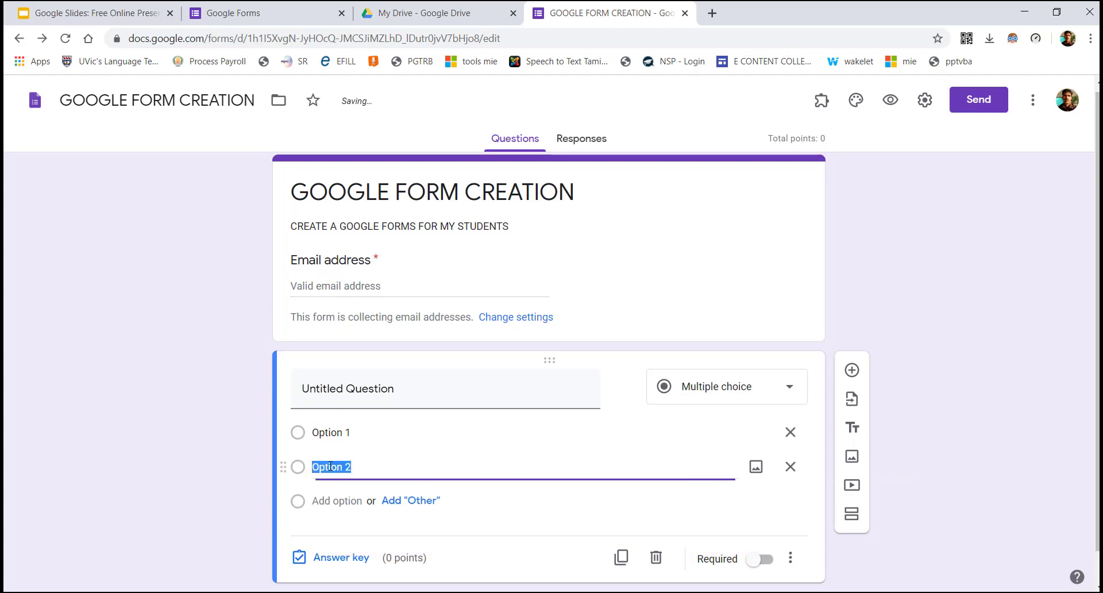
pyautogui.click(331, 500)
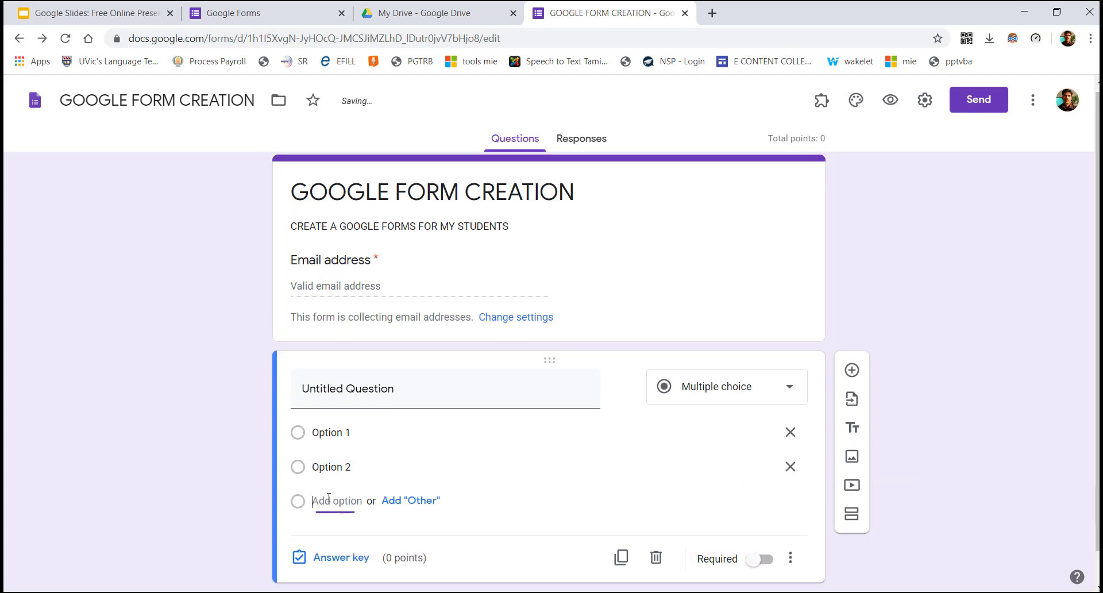
pyautogui.click(331, 534)
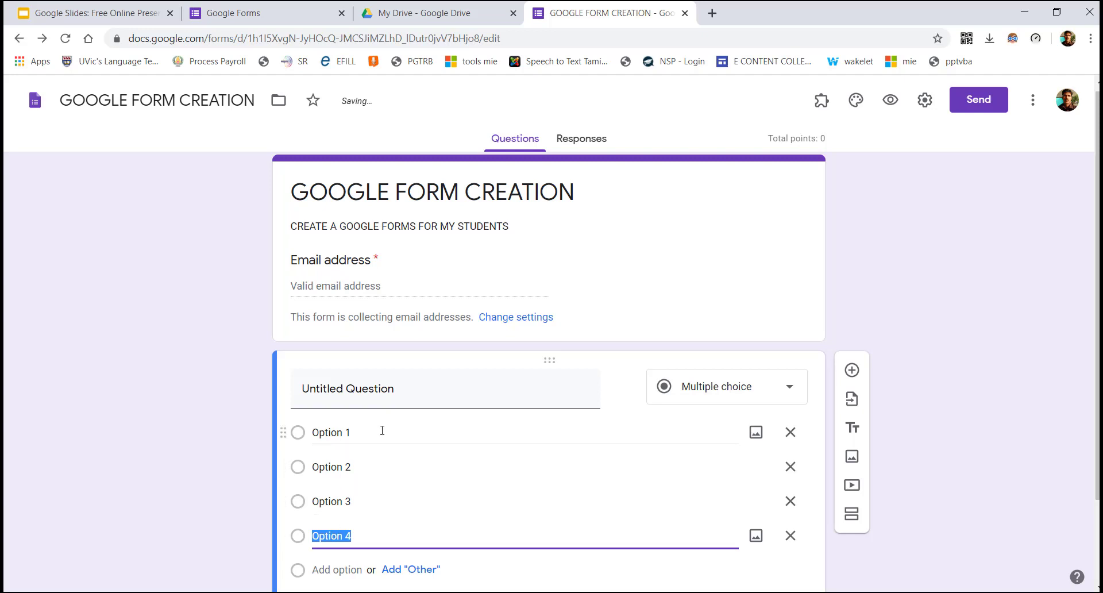
pyautogui.click(470, 399)
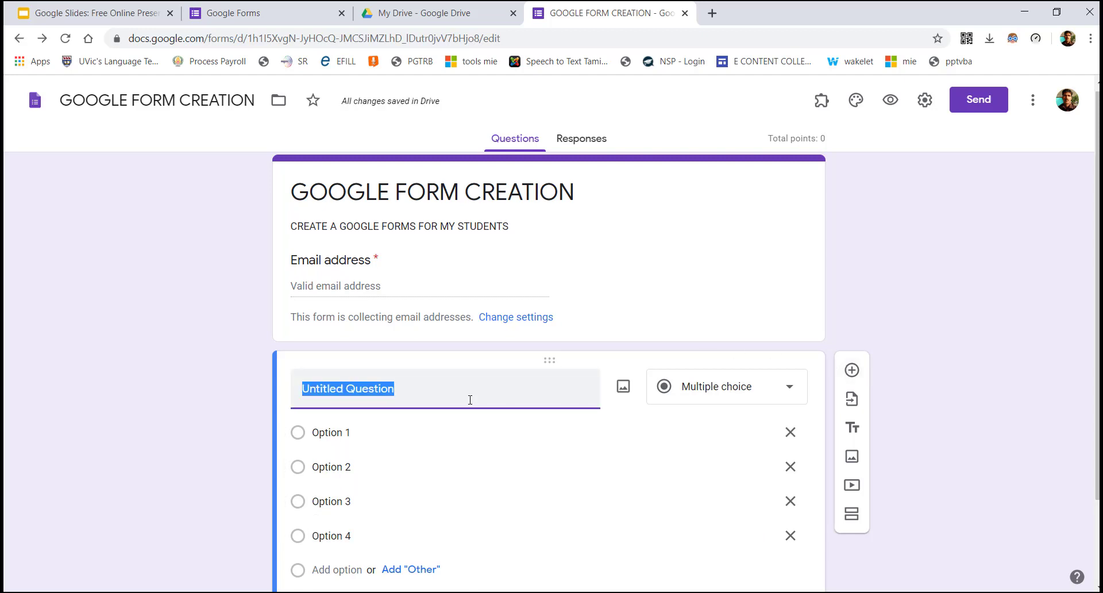
pyautogui.click(743, 390)
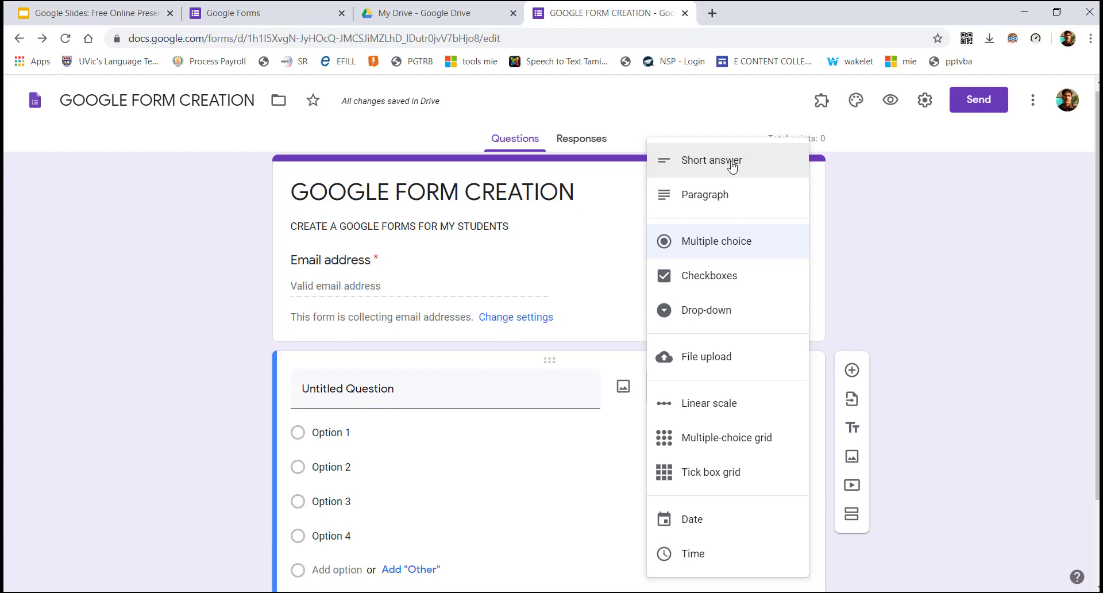
pyautogui.click(728, 248)
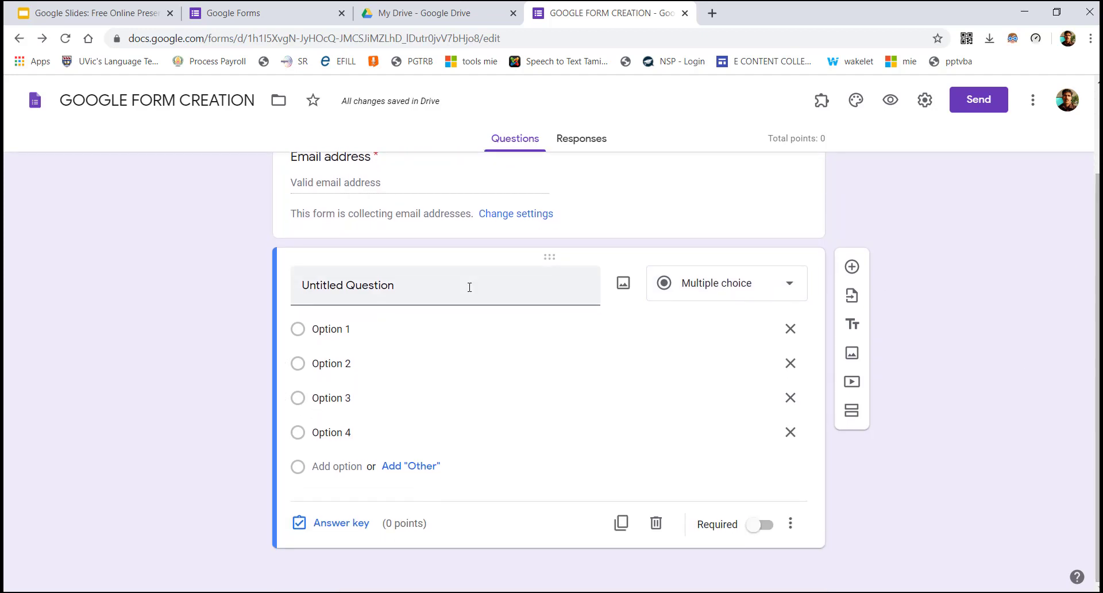
pyautogui.click(440, 289)
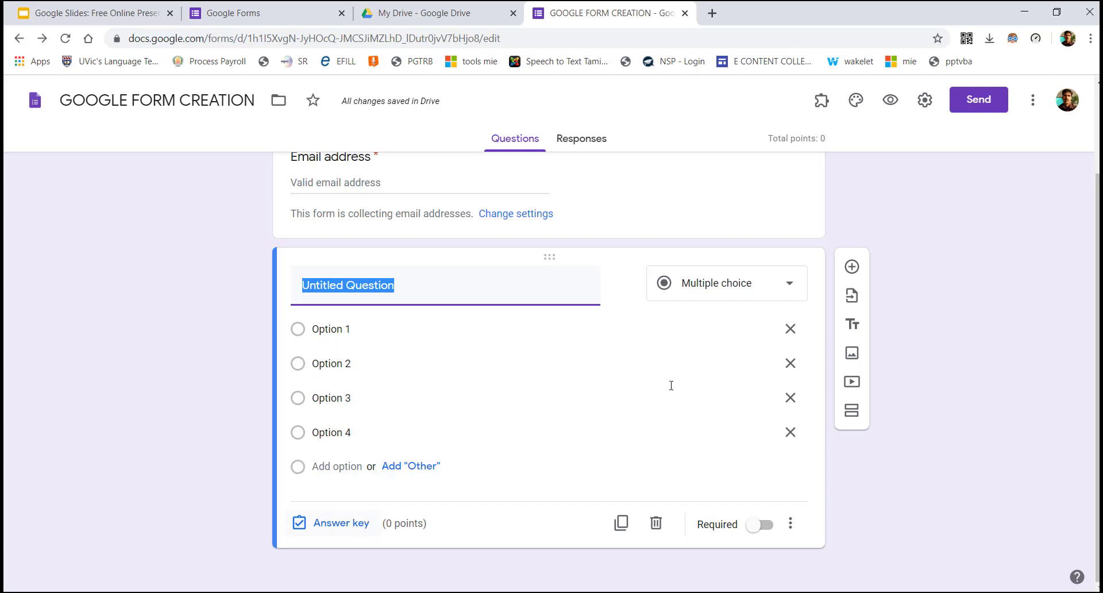
# In the question's answer key, mark Option 2 as the only correct answer
pyautogui.click(341, 523)
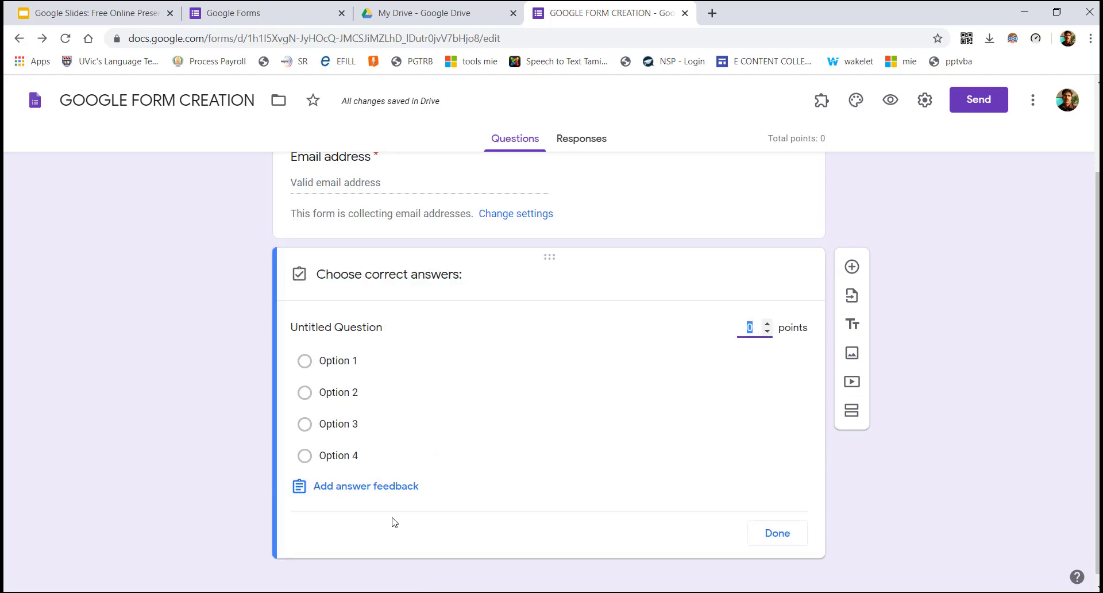
pyautogui.click(305, 393)
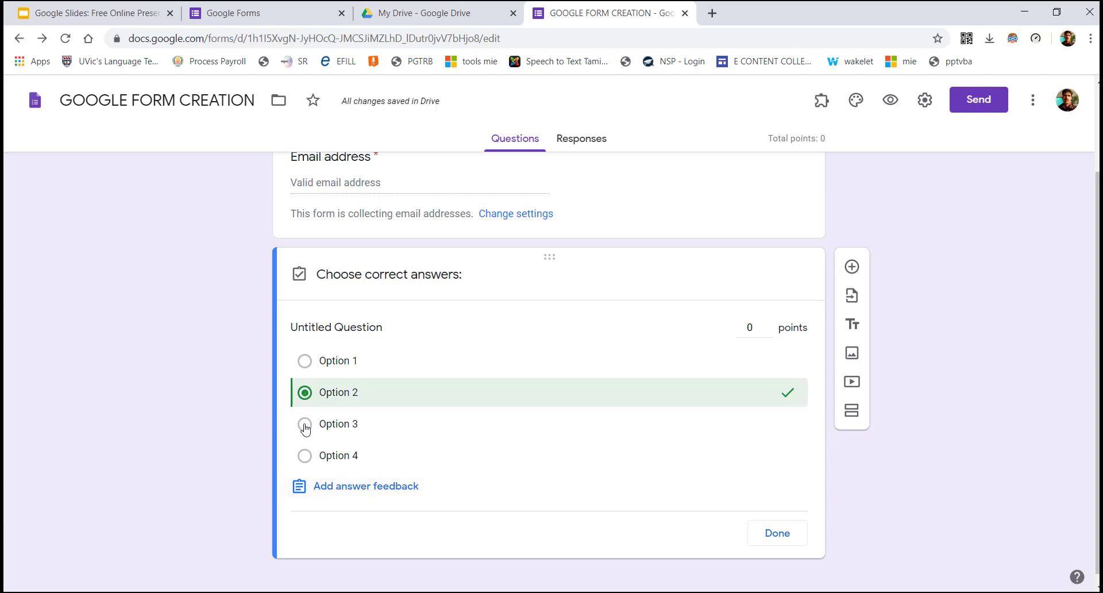
pyautogui.click(305, 425)
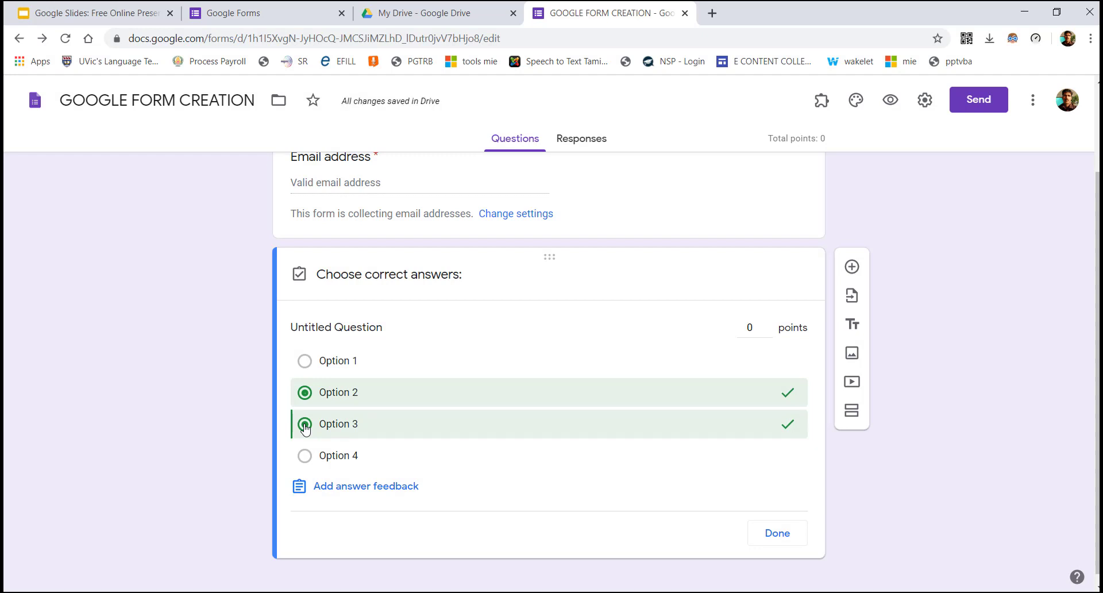
pyautogui.click(305, 425)
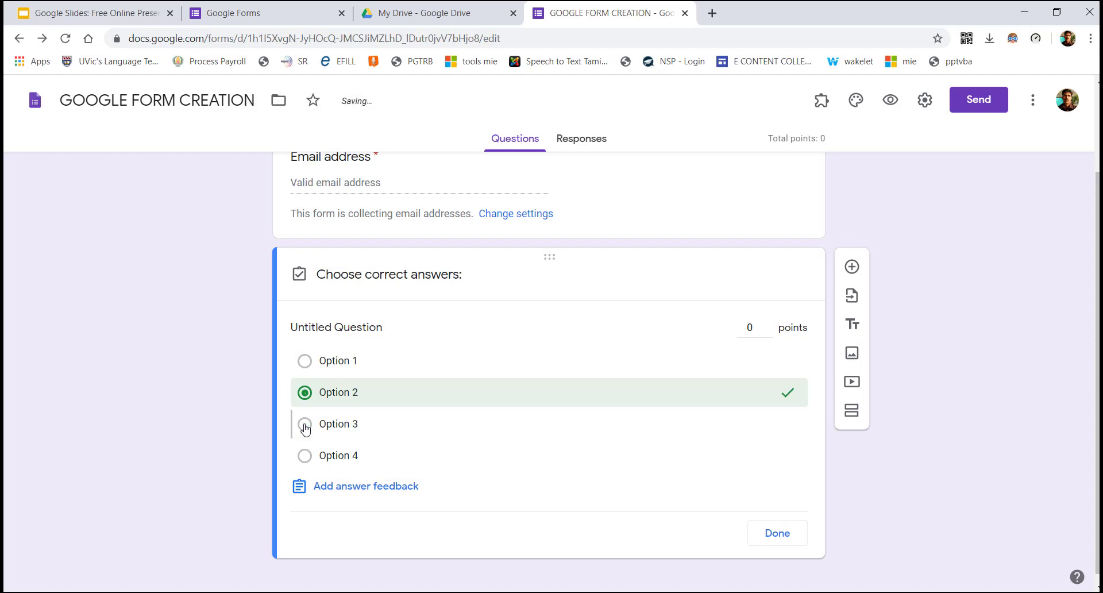
# Add 'TRY AGAIN' incorrect-answer and 'CONGRATULATIONS' correct-answer feedback, then finish the answer key
pyautogui.click(364, 488)
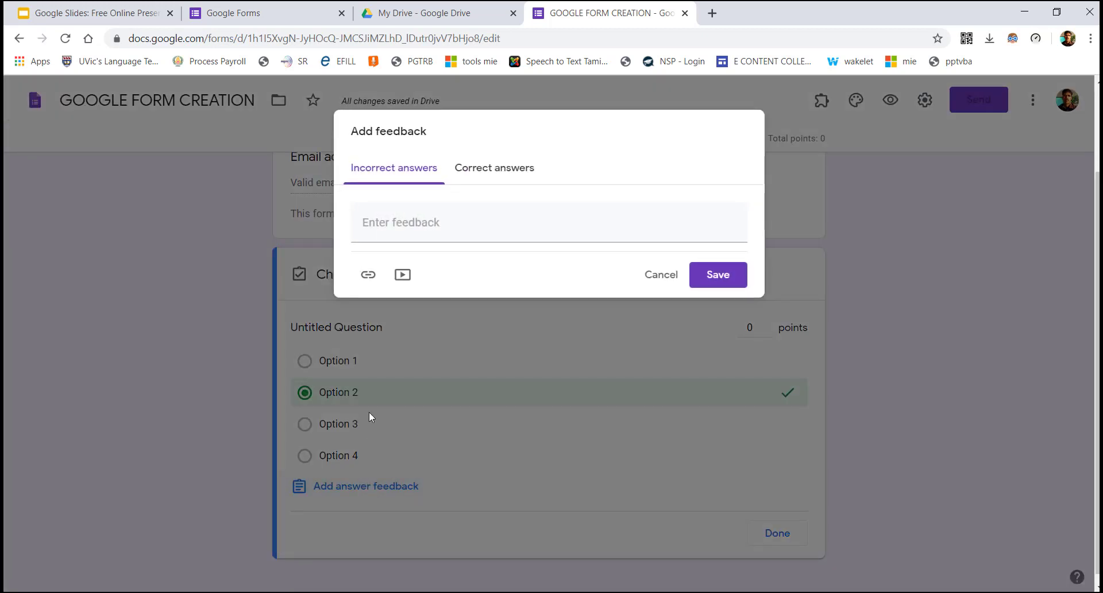
pyautogui.click(390, 228)
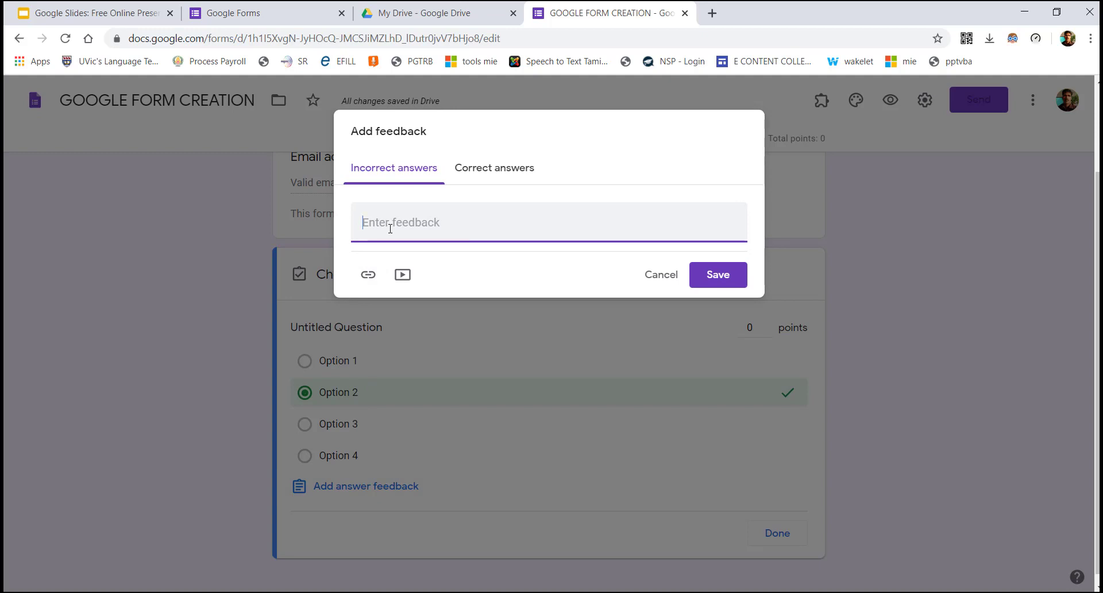
pyautogui.write('TRY AGAIN')
pyautogui.click(517, 175)
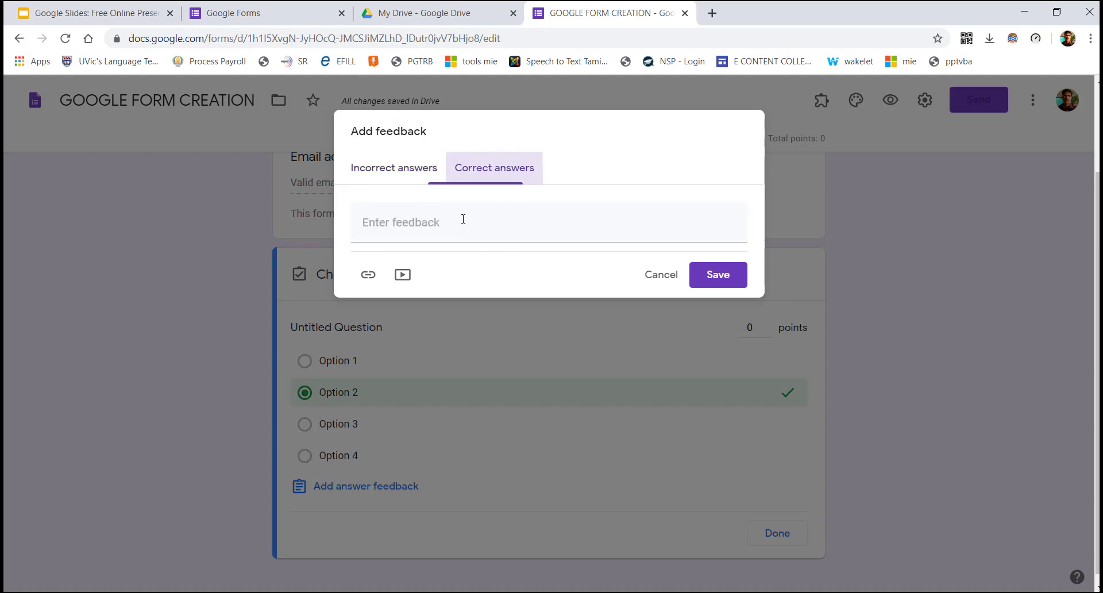
pyautogui.click(453, 220)
pyautogui.write('coNGRATULA')
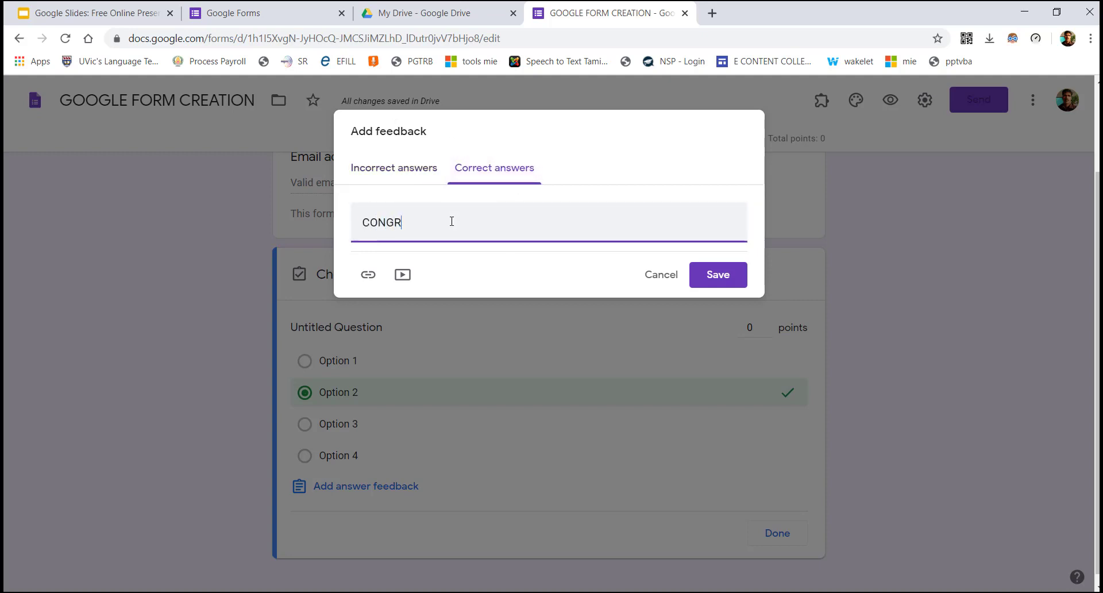
pyautogui.write('TIONS')
pyautogui.click(727, 274)
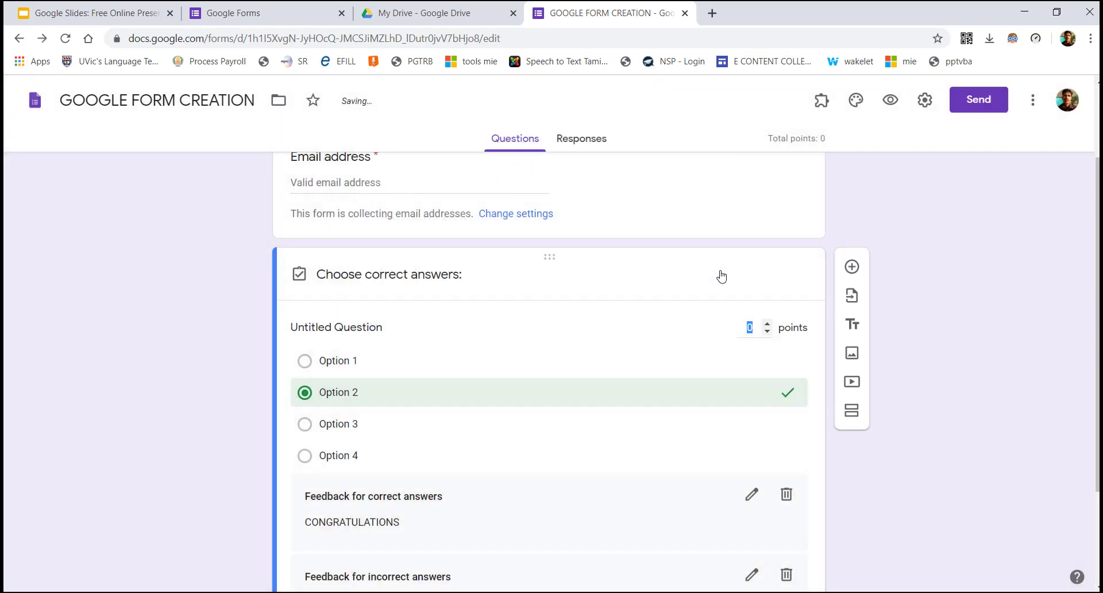
pyautogui.moveTo(1097, 346); pyautogui.dragTo(1096, 401)
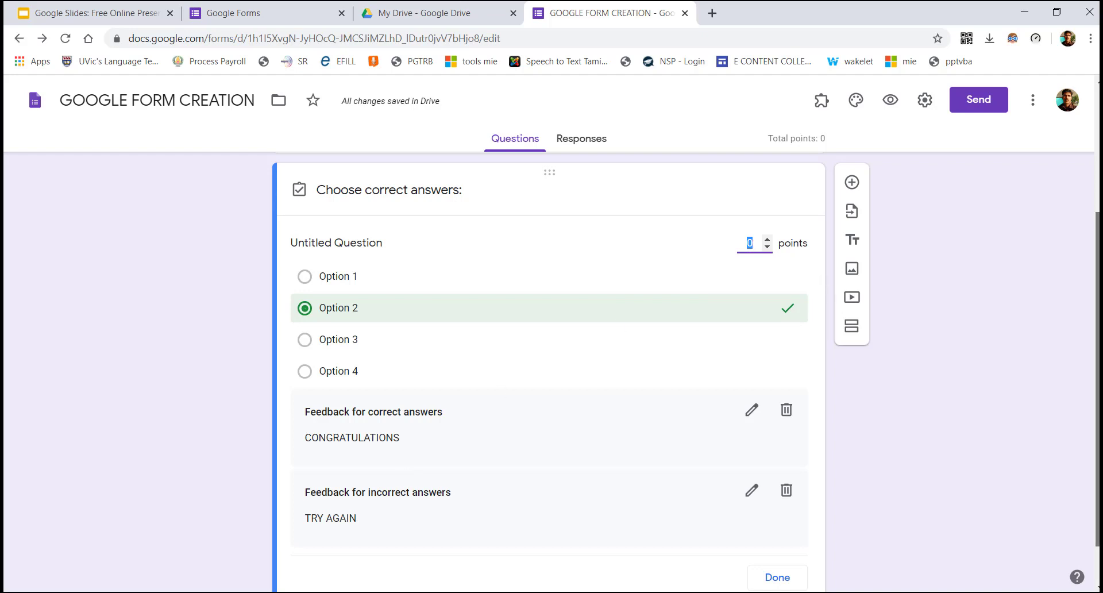
pyautogui.scroll(-1, 1063, 477)
pyautogui.click(788, 526)
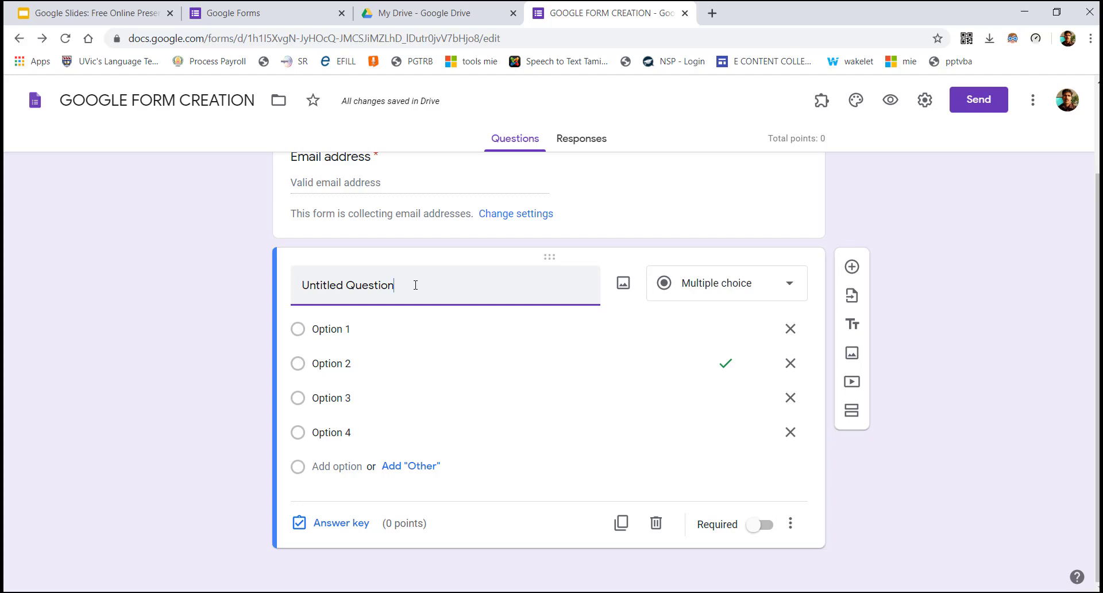
# Title the question 'WHICH IS THE TOOL IS USEFUL TO GETTING INFORMATION FROM OTHERS'
pyautogui.click(416, 285)
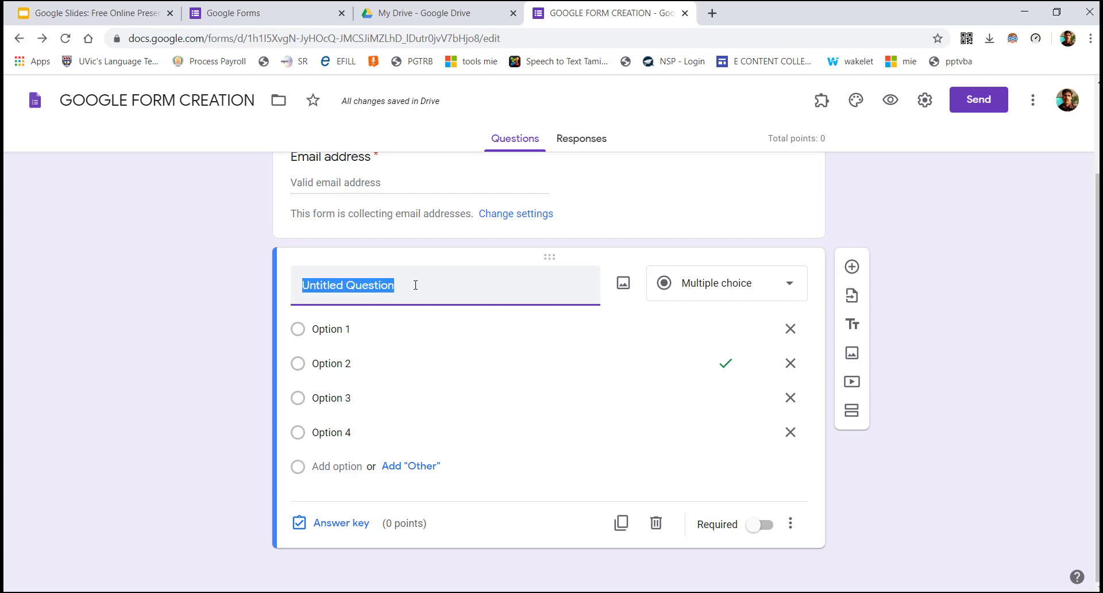
pyautogui.write('WHGAT')
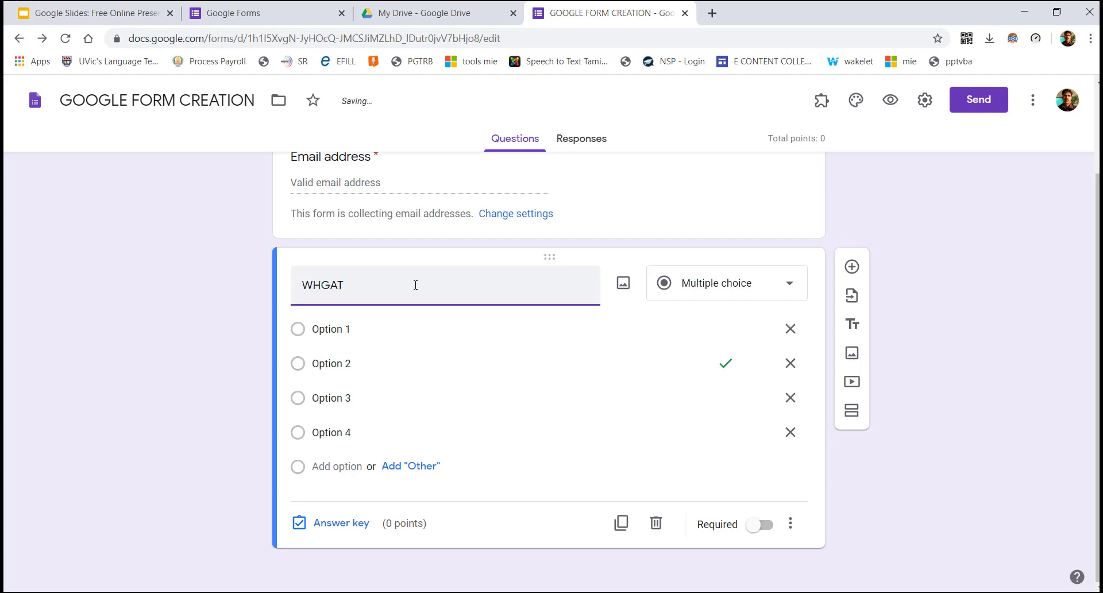
pyautogui.press('BackSpace')
pyautogui.press('BackSpace')
pyautogui.press('BackSpace')
pyautogui.write('HICH IS')
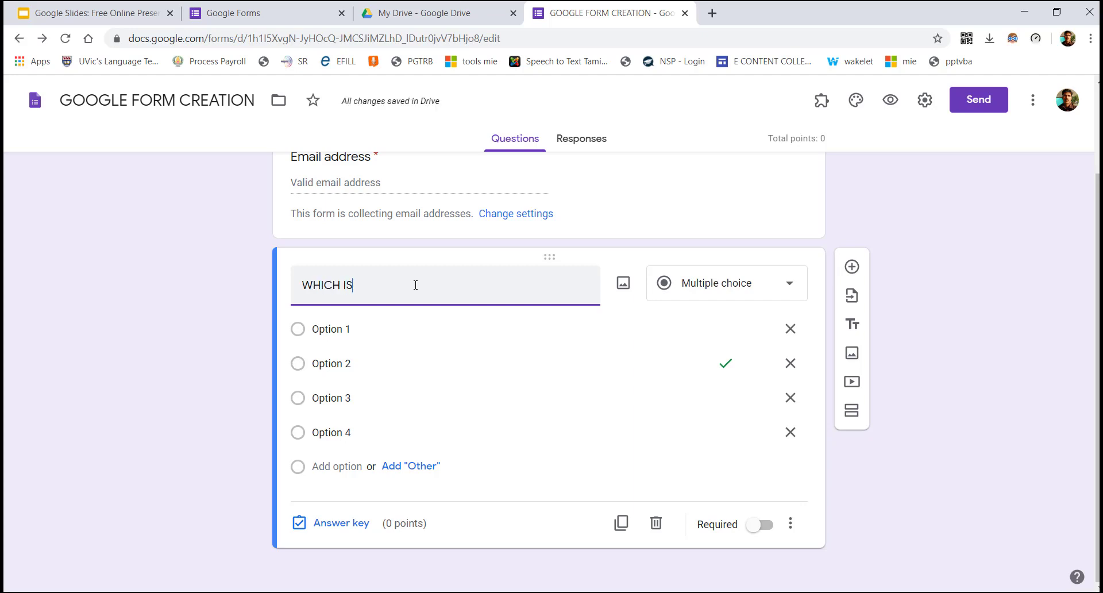
pyautogui.write(' THE TOO')
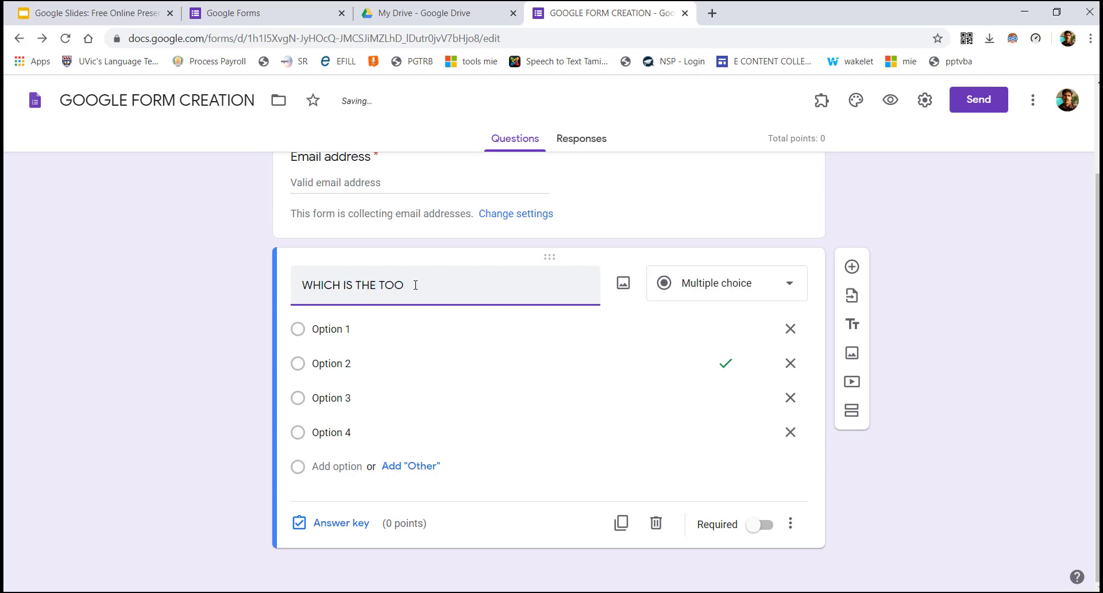
pyautogui.write('L IS USEFUL TO GETTING INFORMAT')
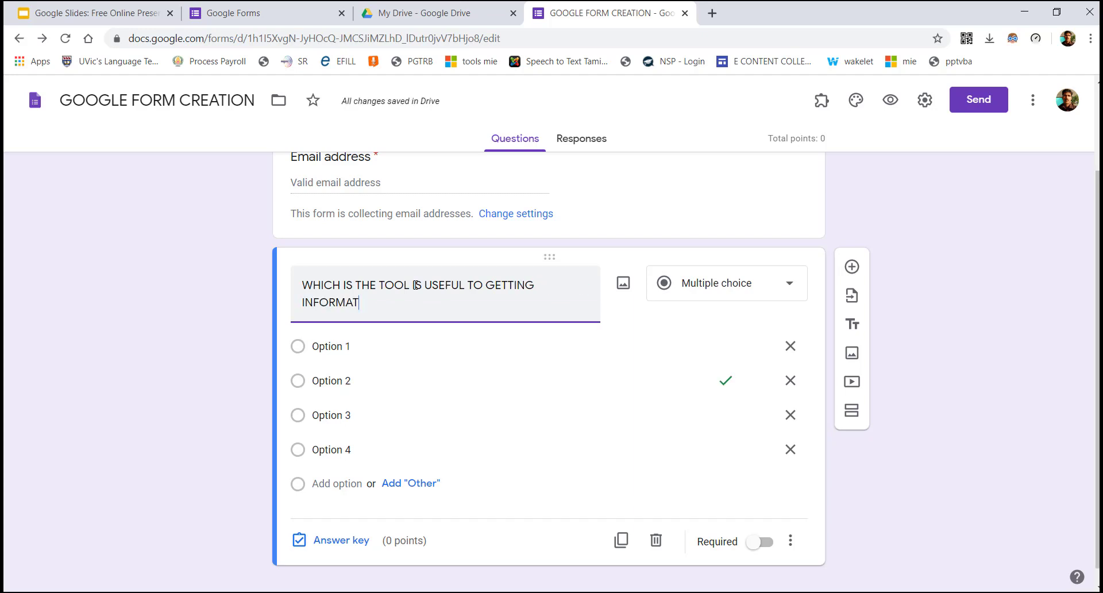
pyautogui.write('ION FROM OTHERS?')
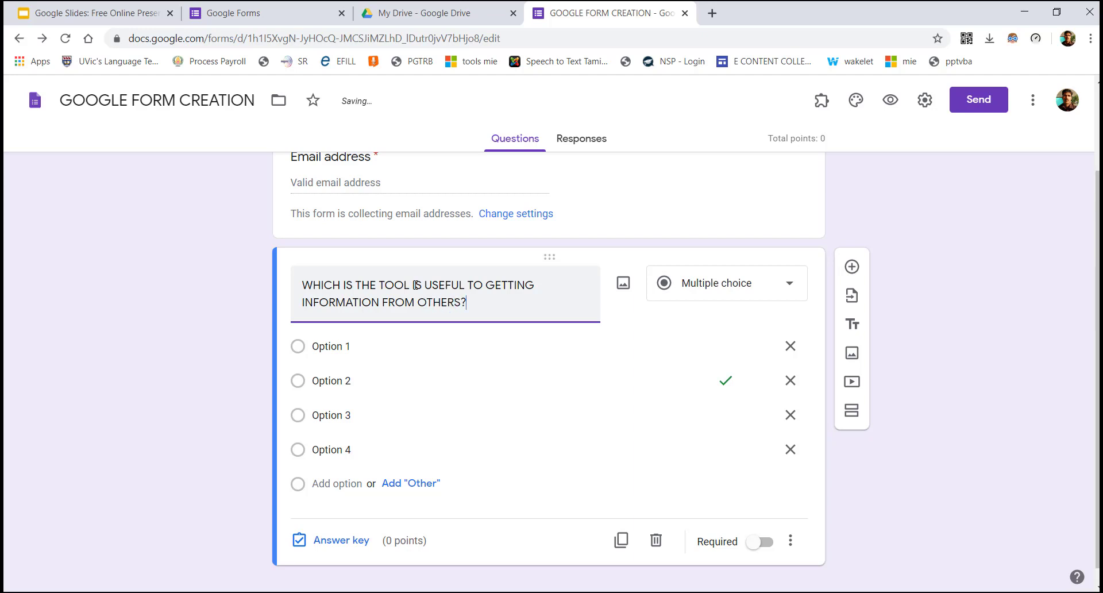
# Set the options to YOUTUBE, JAMBOARD and FACEBOOK and delete the fourth option
pyautogui.click(362, 352)
pyautogui.write('YOUTUBE')
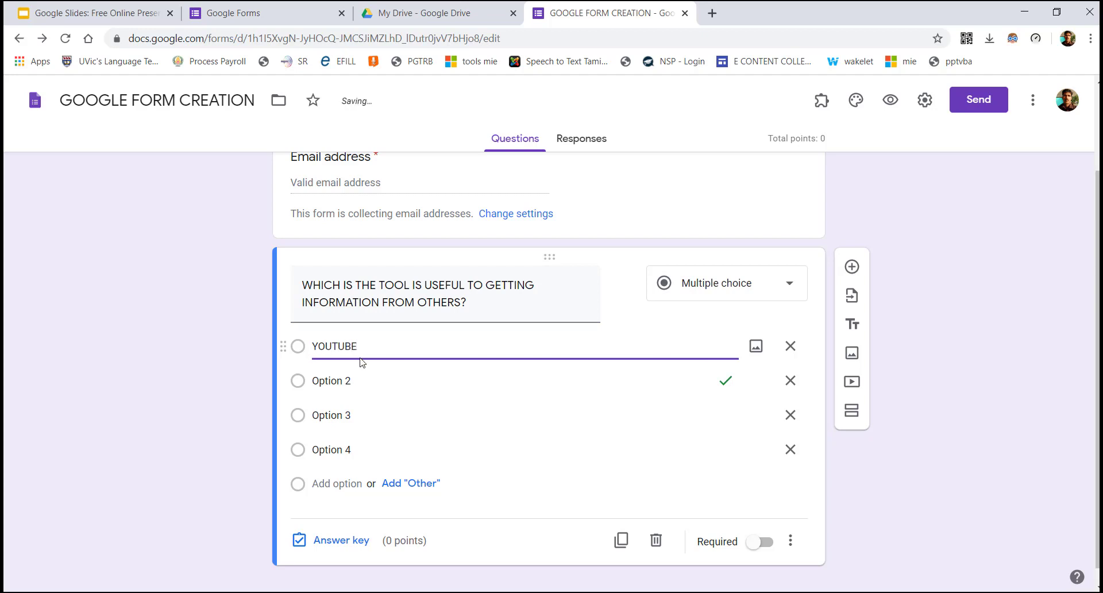
pyautogui.click(360, 375)
pyautogui.write('E')
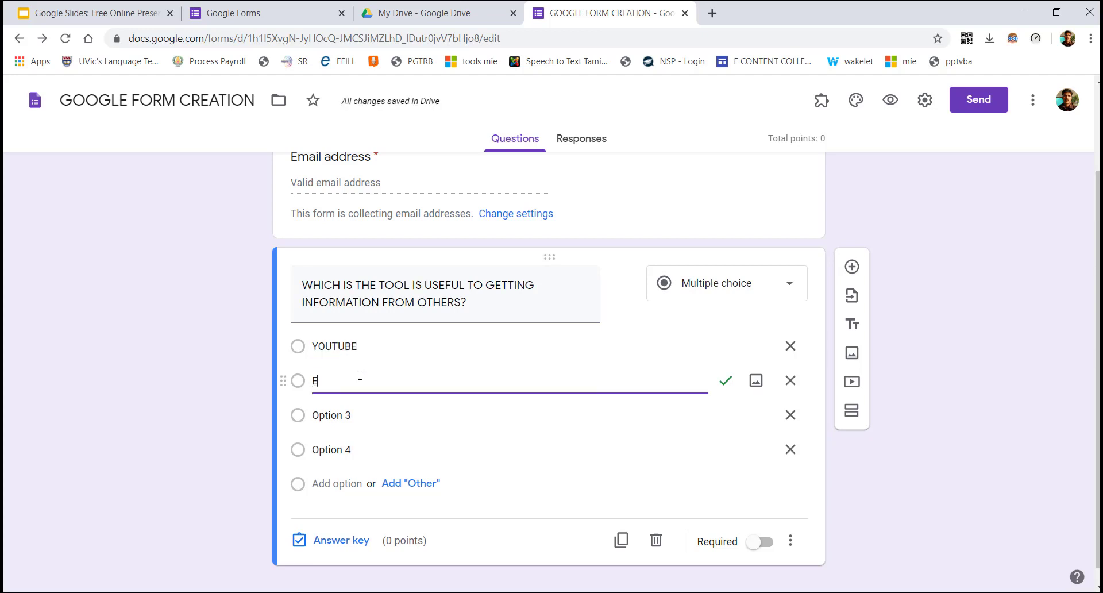
pyautogui.press('BackSpace')
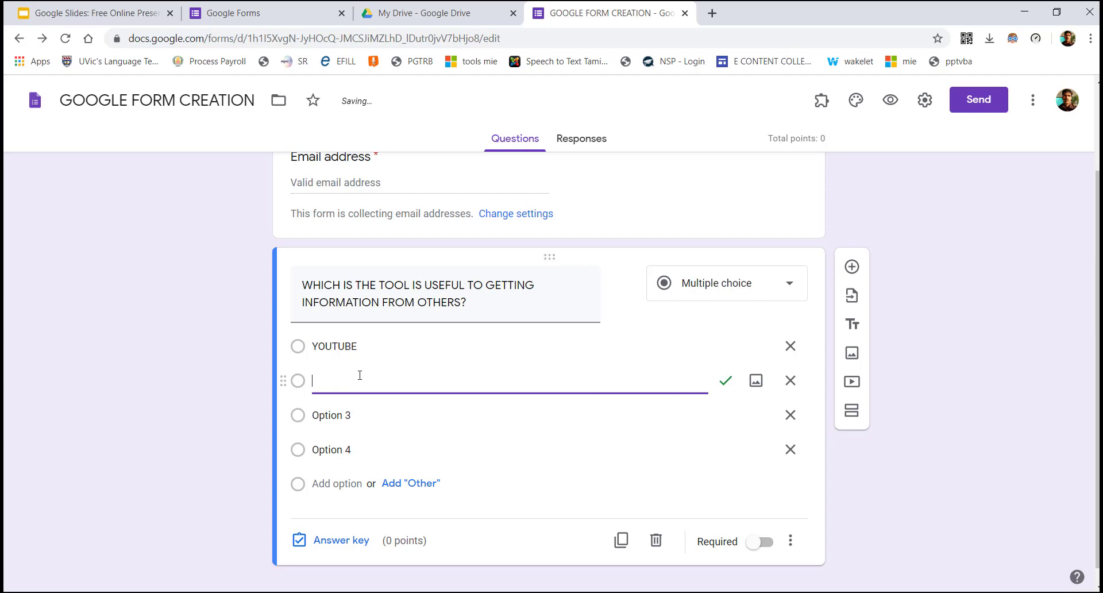
pyautogui.write('JAMBOARD')
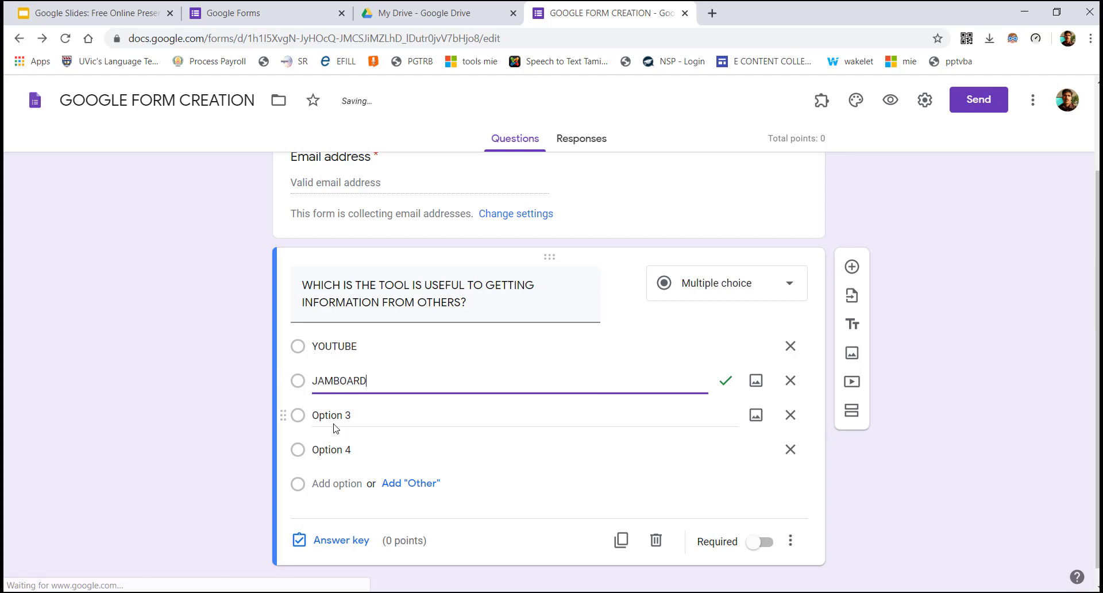
pyautogui.click(339, 418)
pyautogui.write('F')
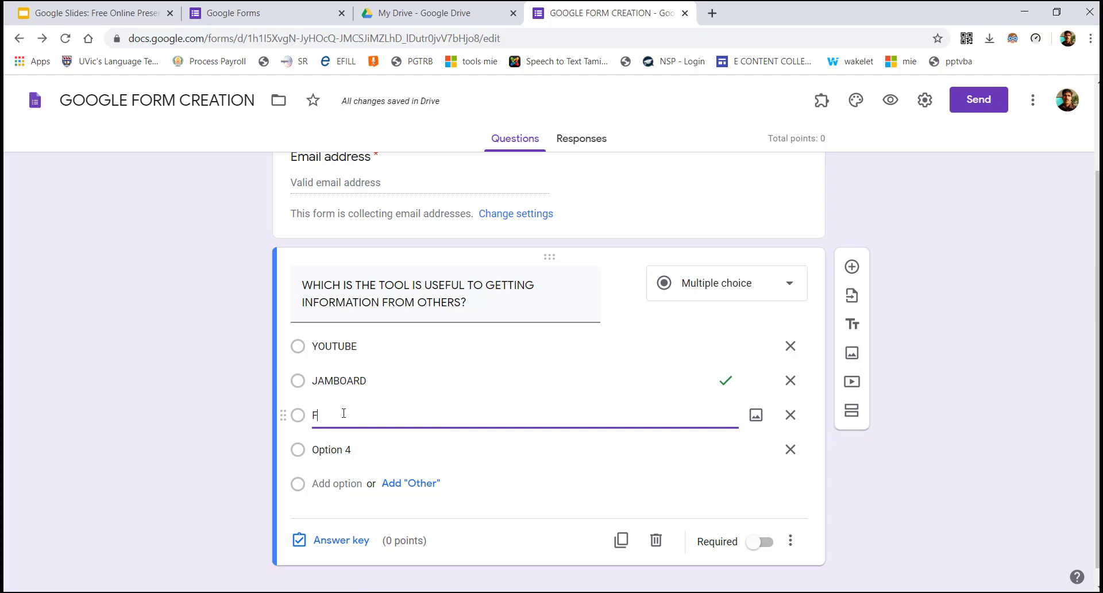
pyautogui.write('ACEBOOK')
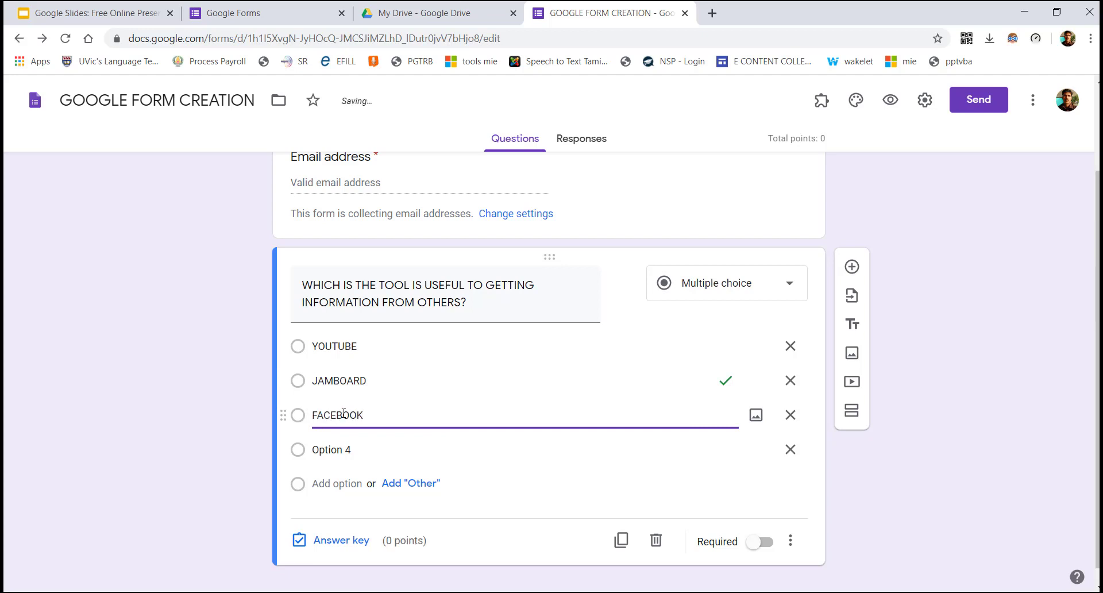
pyautogui.click(790, 449)
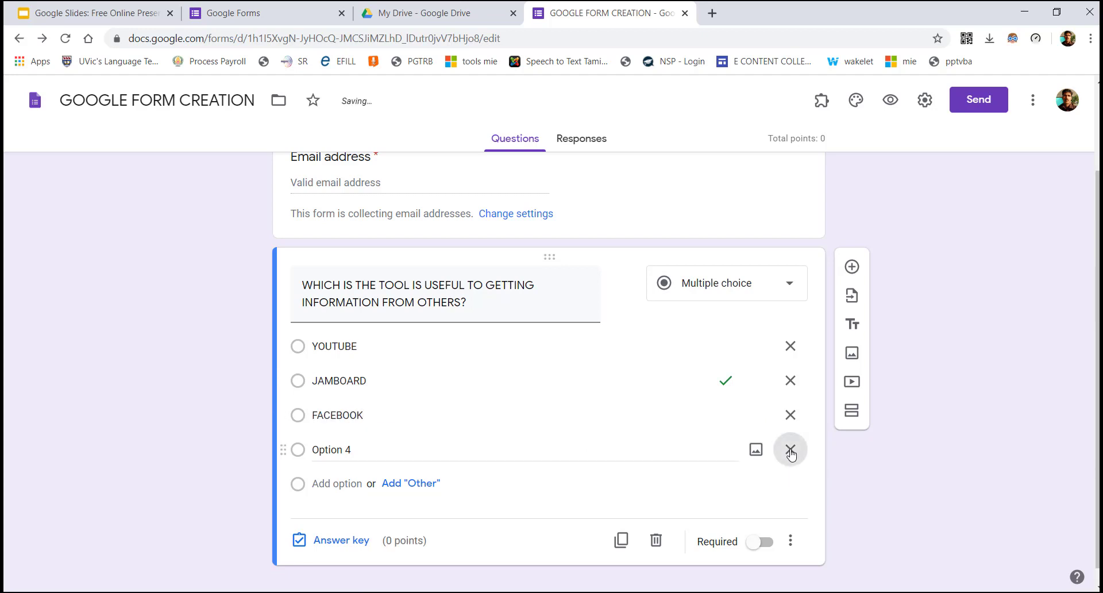
pyautogui.click(388, 434)
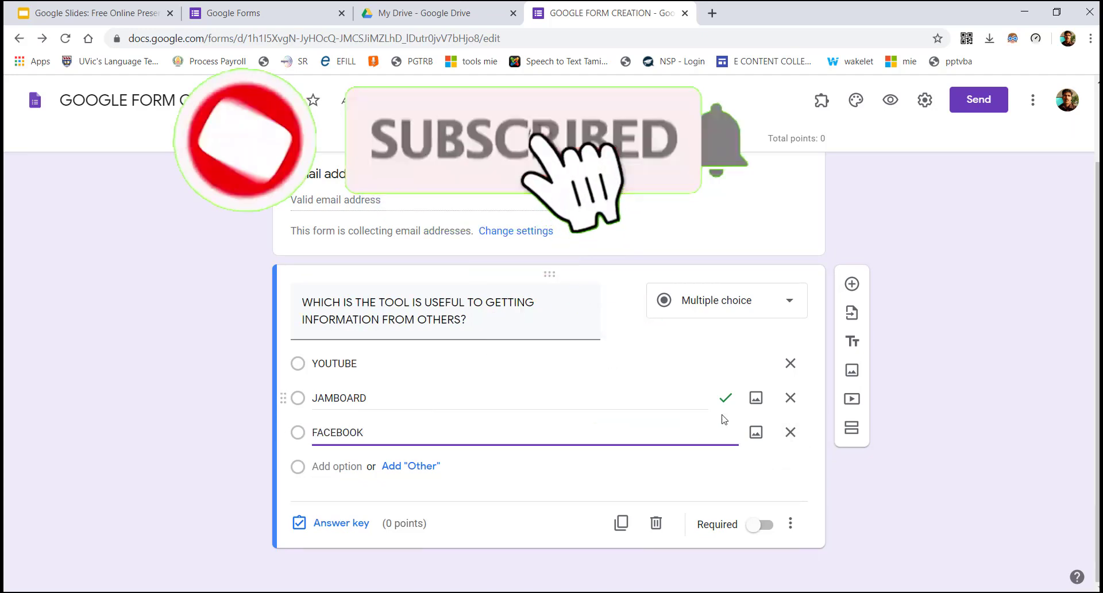
# Change the JAMBOARD option to GOOGLE FORMS and confirm the answer key marks it correct
pyautogui.click(356, 524)
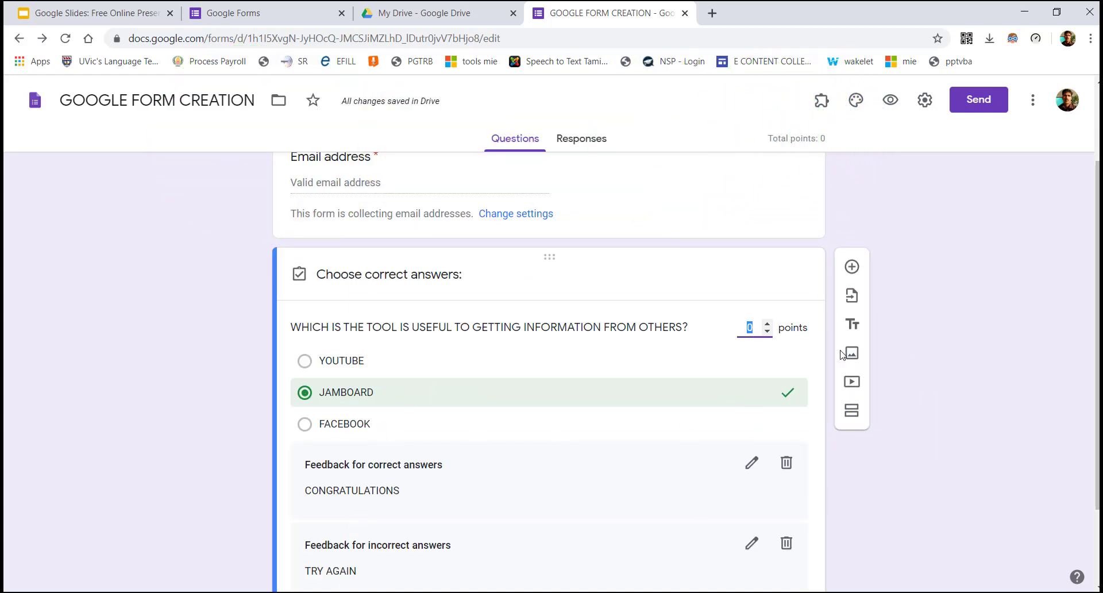
pyautogui.scroll(-2, 798, 472)
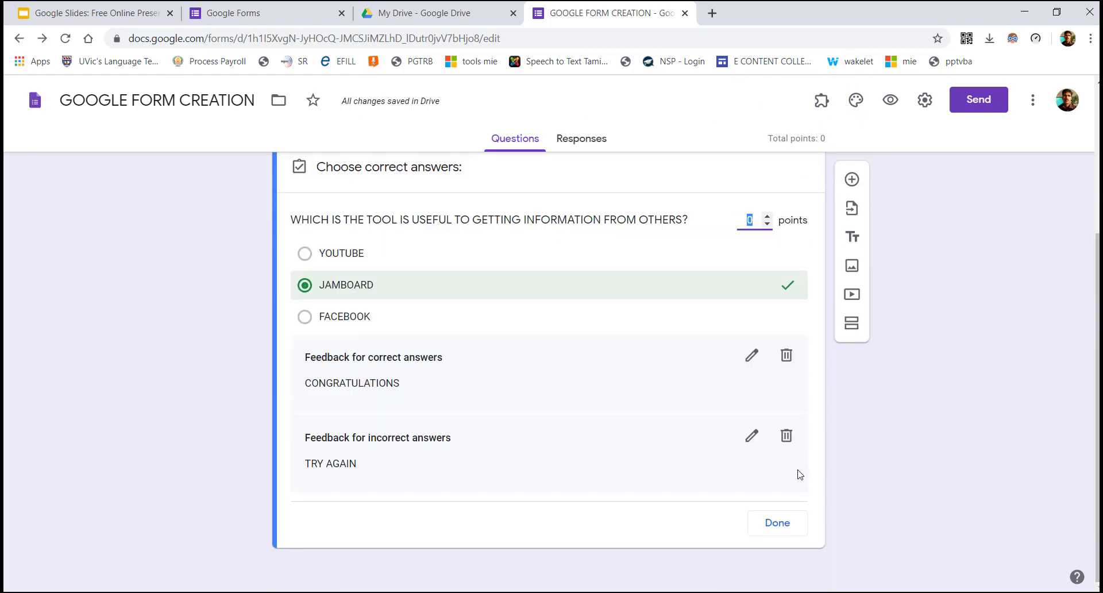
pyautogui.click(759, 525)
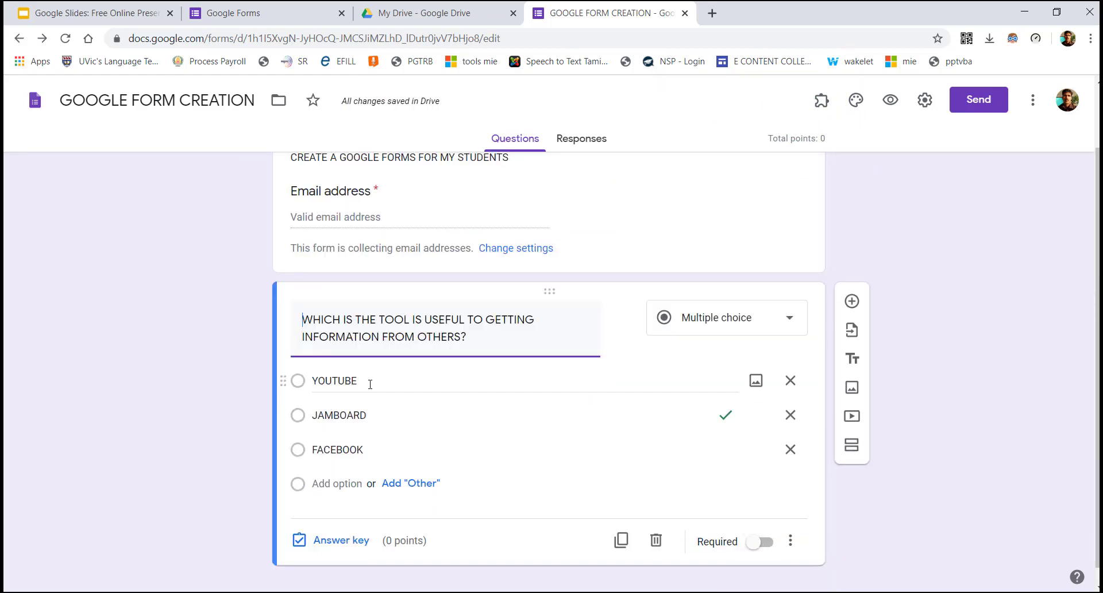
pyautogui.click(367, 414)
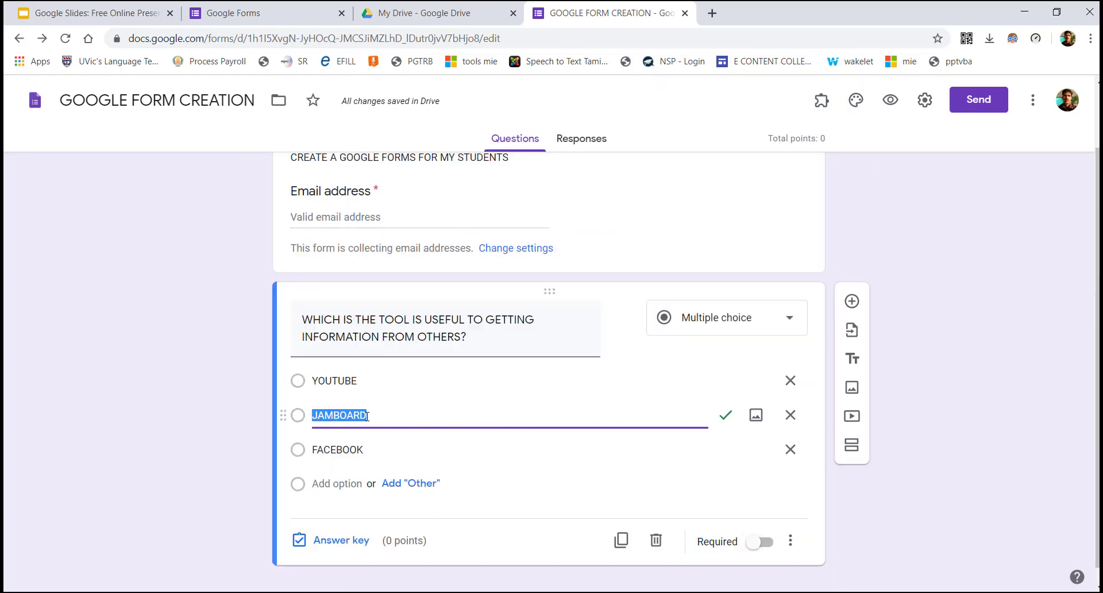
pyautogui.write('GOOGLE FORMS')
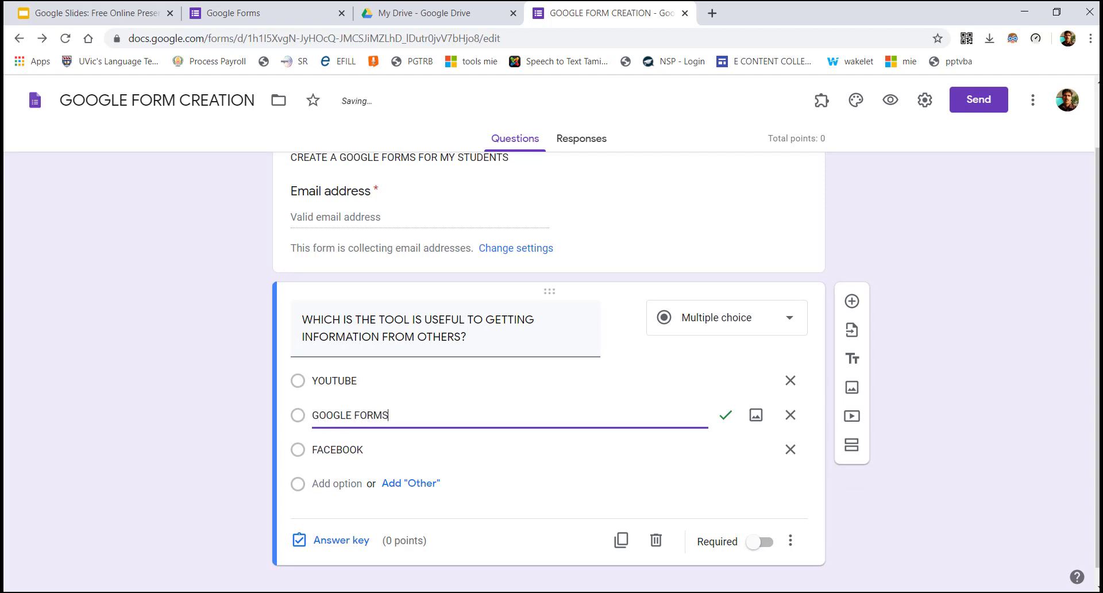
pyautogui.moveTo(1098, 402); pyautogui.dragTo(1098, 418)
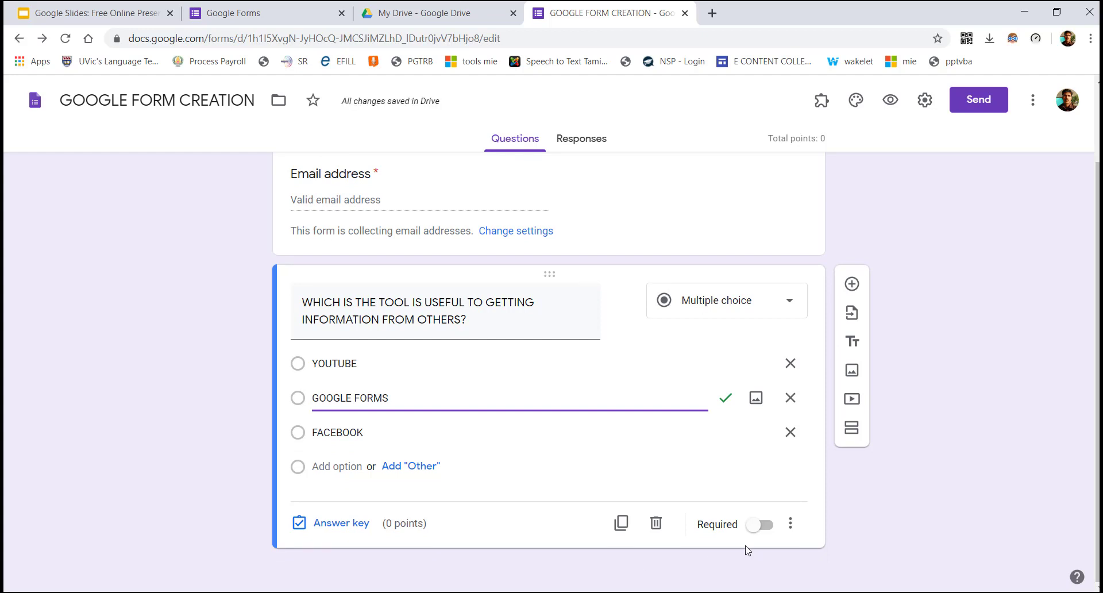
pyautogui.click(362, 525)
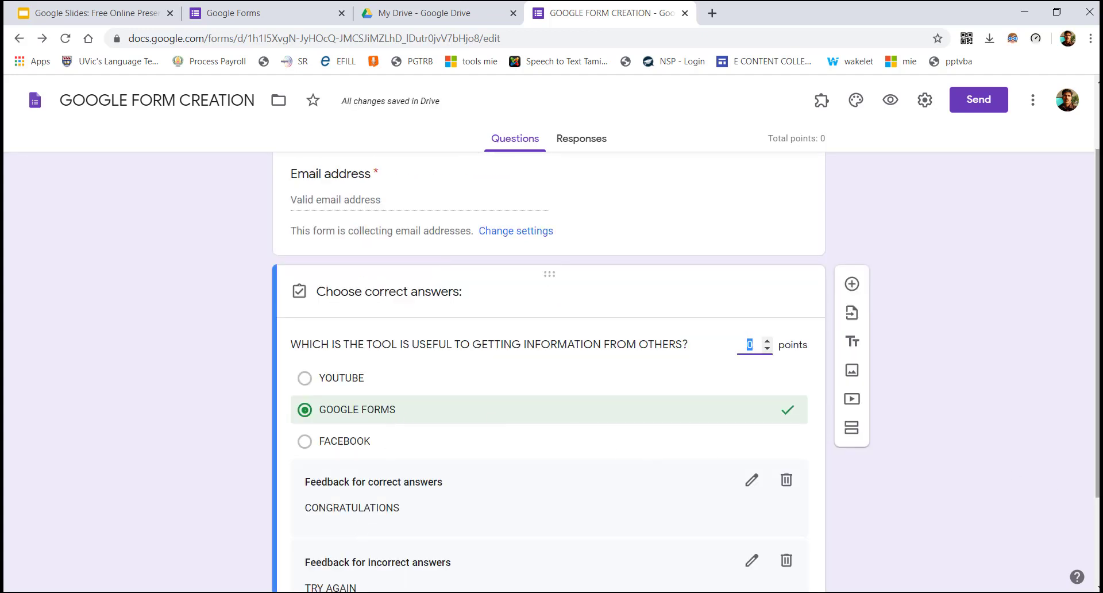
pyautogui.moveTo(1098, 481); pyautogui.dragTo(1097, 566)
pyautogui.click(770, 524)
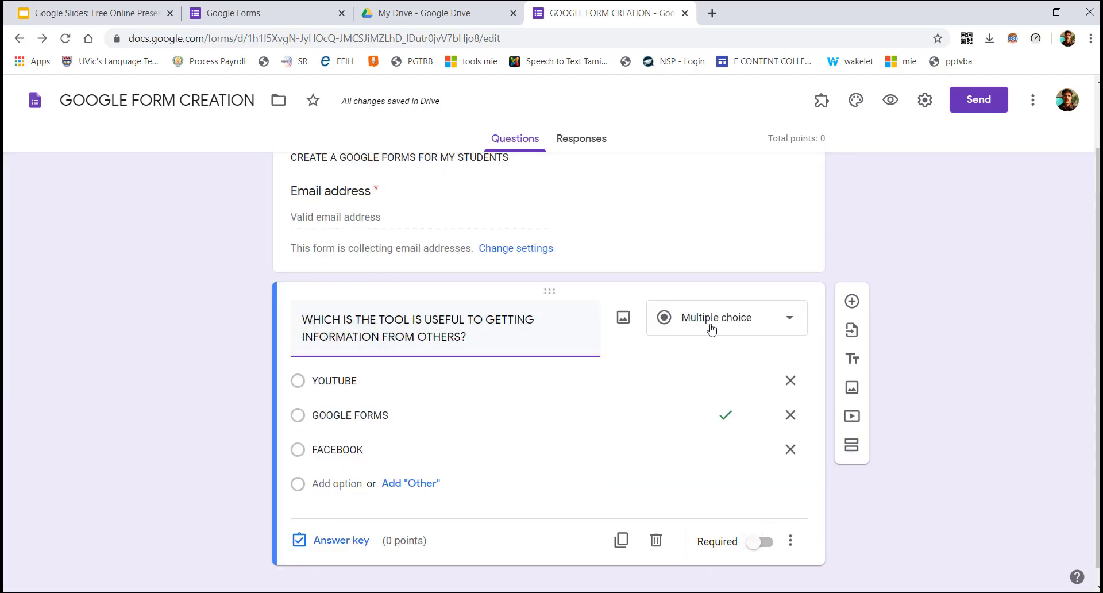
# Insert the Google Forms logo from a web image search for FORMS into the tools question
pyautogui.click(624, 317)
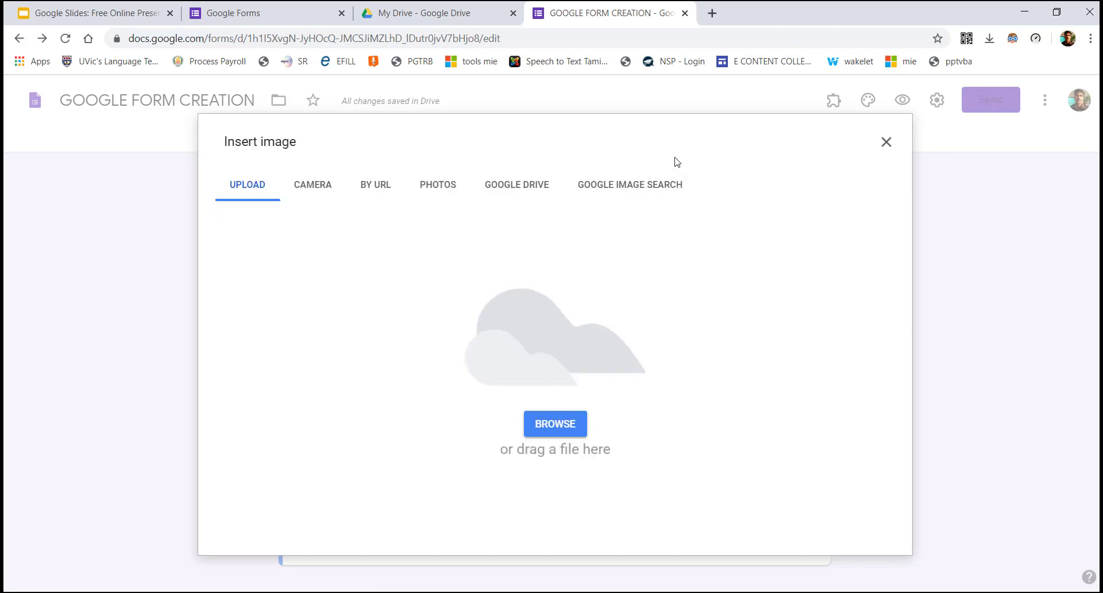
pyautogui.click(652, 184)
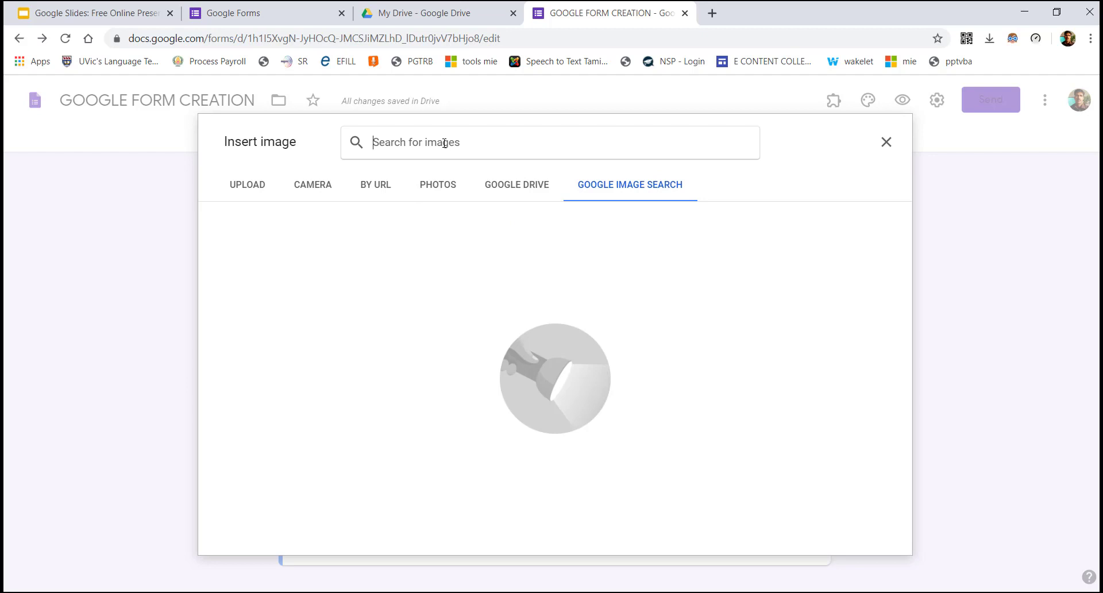
pyautogui.write('FORMS')
pyautogui.press('Return')
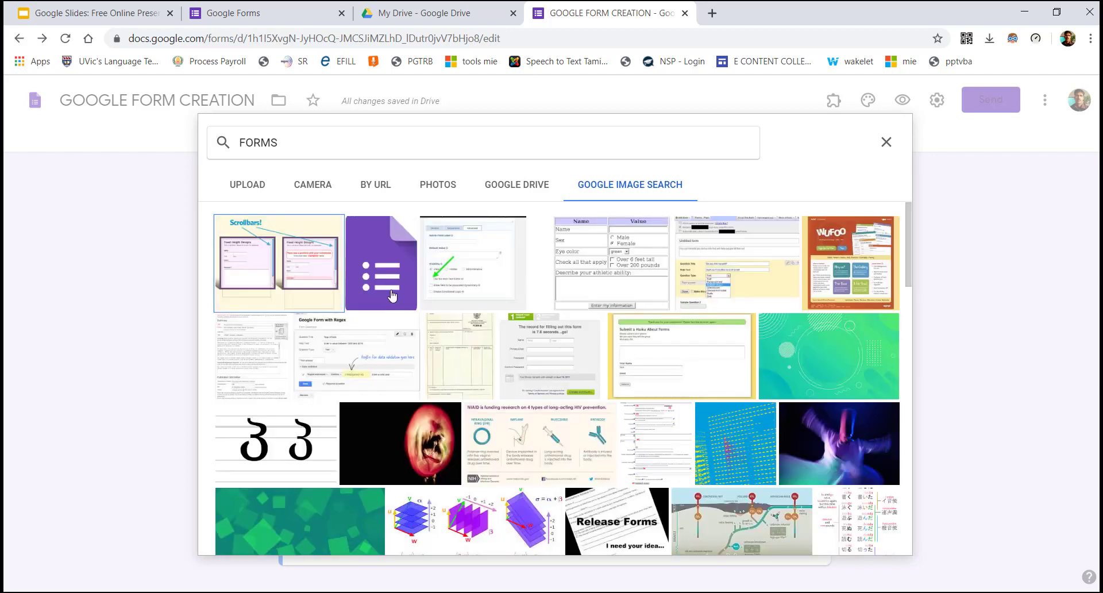
pyautogui.click(391, 295)
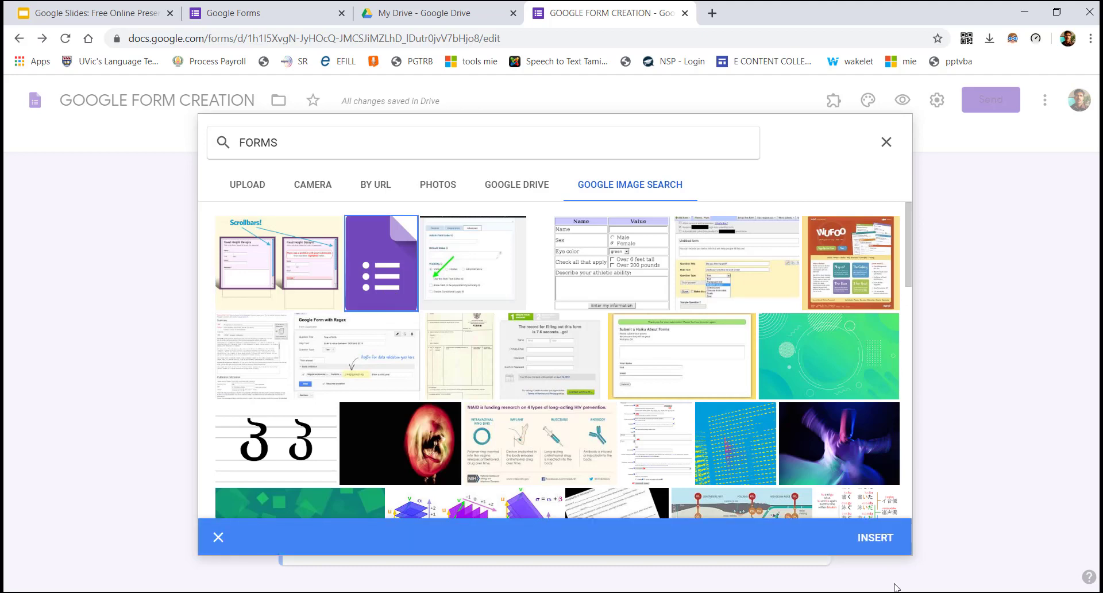
pyautogui.click(874, 543)
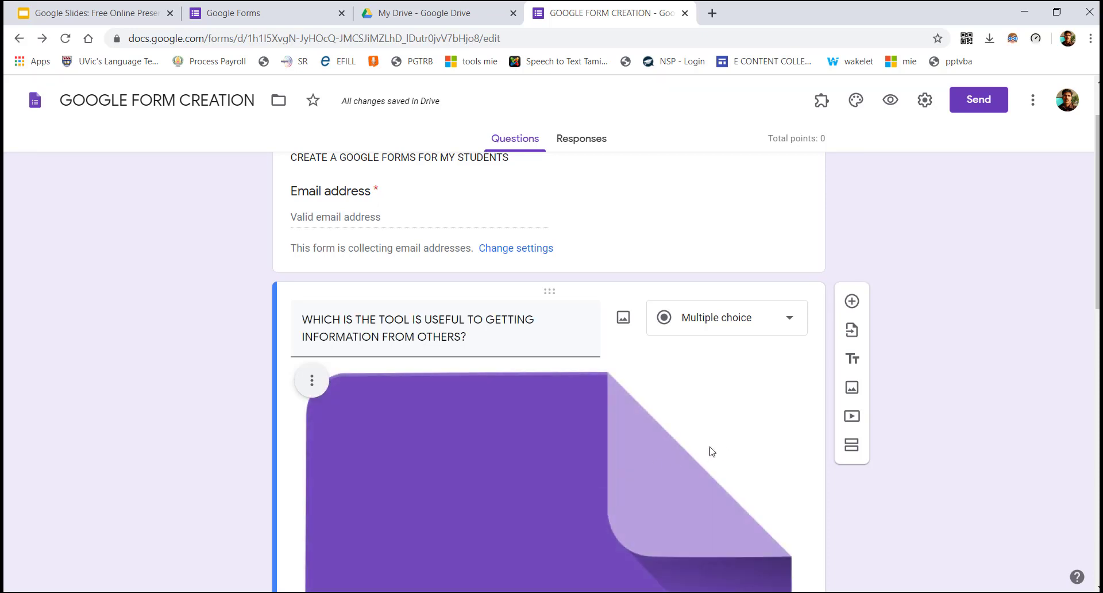
pyautogui.click(604, 466)
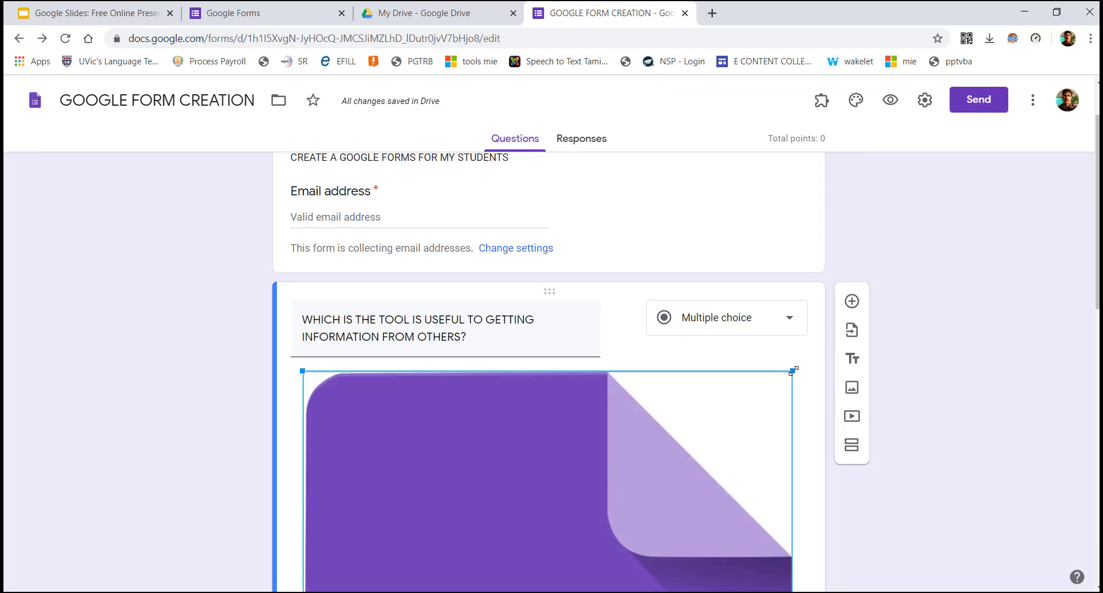
# Shrink the Google Forms logo image to a smaller width by dragging its corner
pyautogui.moveTo(793, 369); pyautogui.dragTo(632, 589)
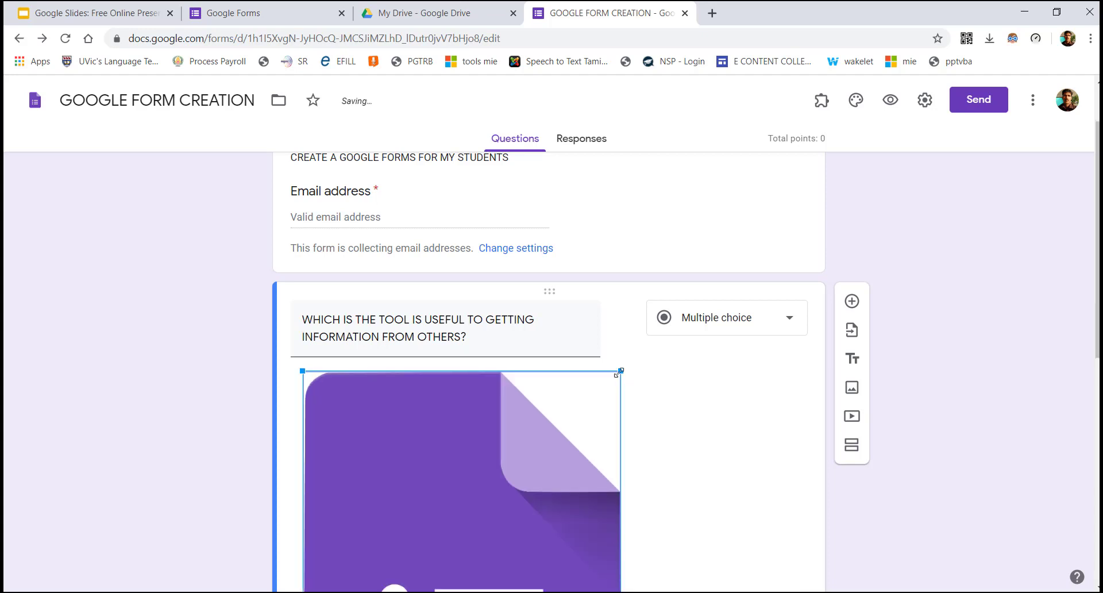
pyautogui.moveTo(620, 371); pyautogui.dragTo(403, 569)
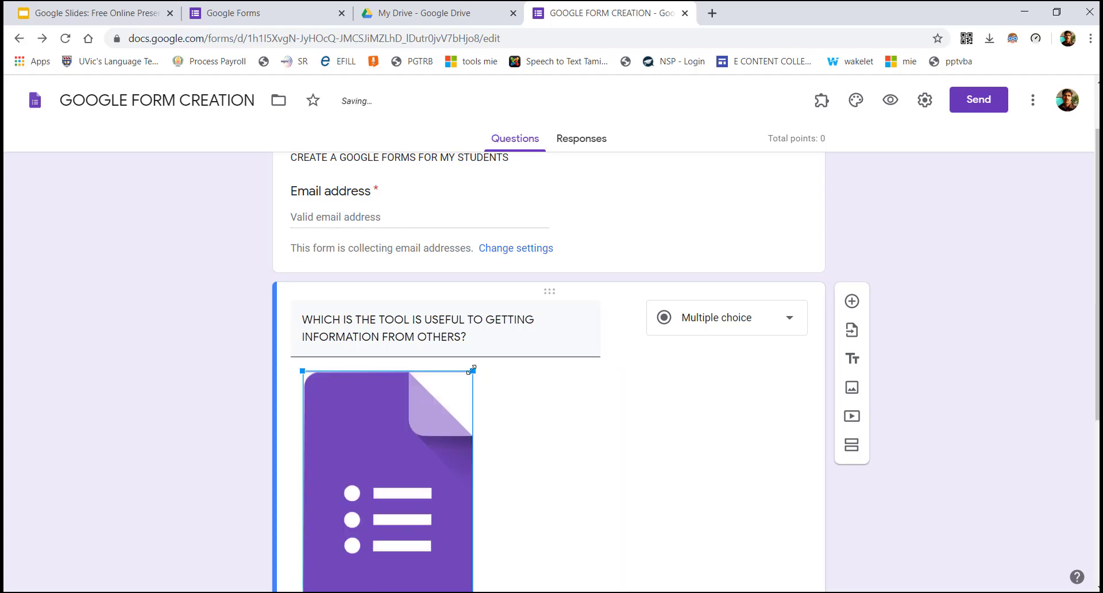
pyautogui.moveTo(473, 369); pyautogui.dragTo(443, 404)
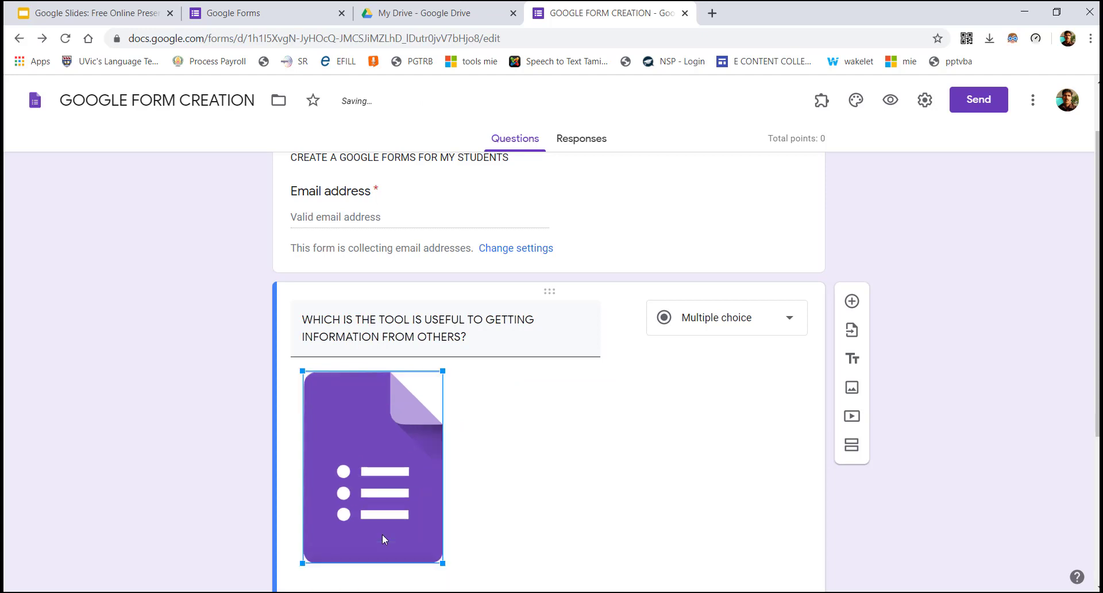
pyautogui.click(597, 486)
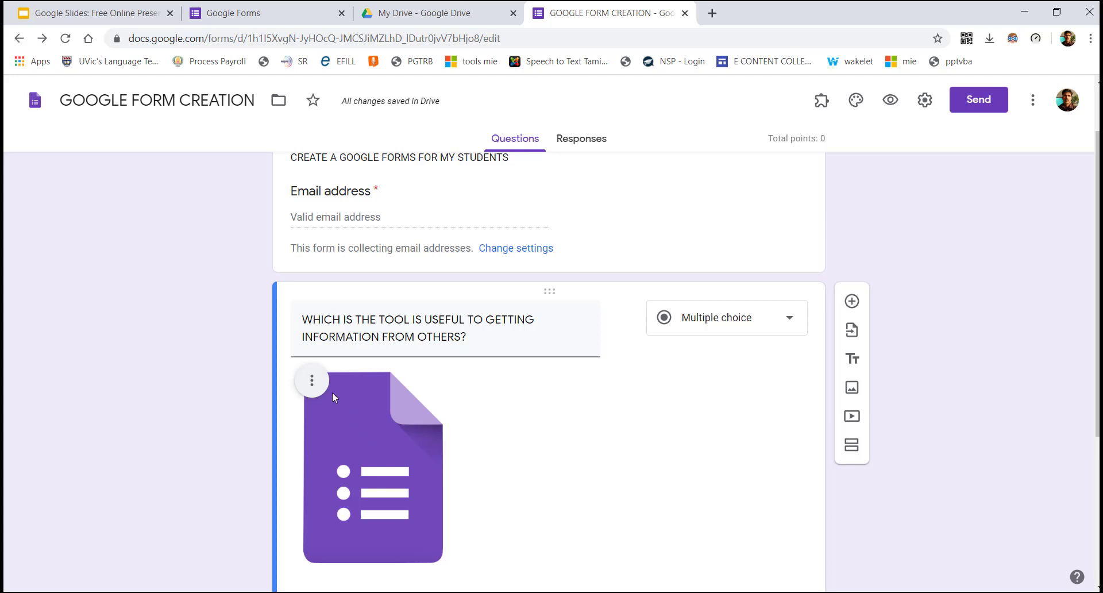
# Centre-align the logo image within the question card
pyautogui.click(312, 380)
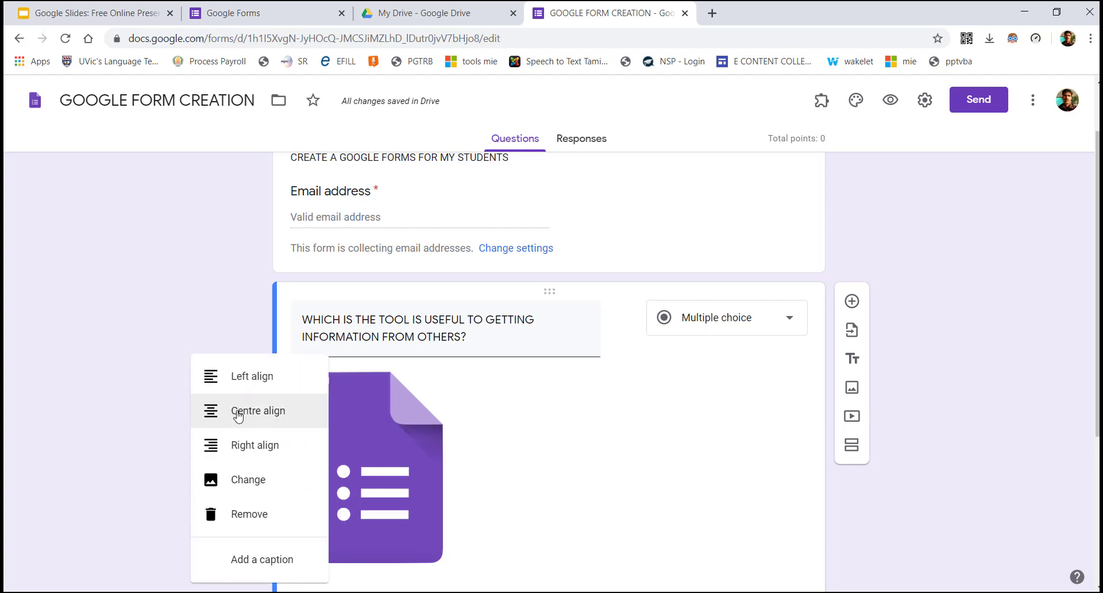
pyautogui.click(238, 414)
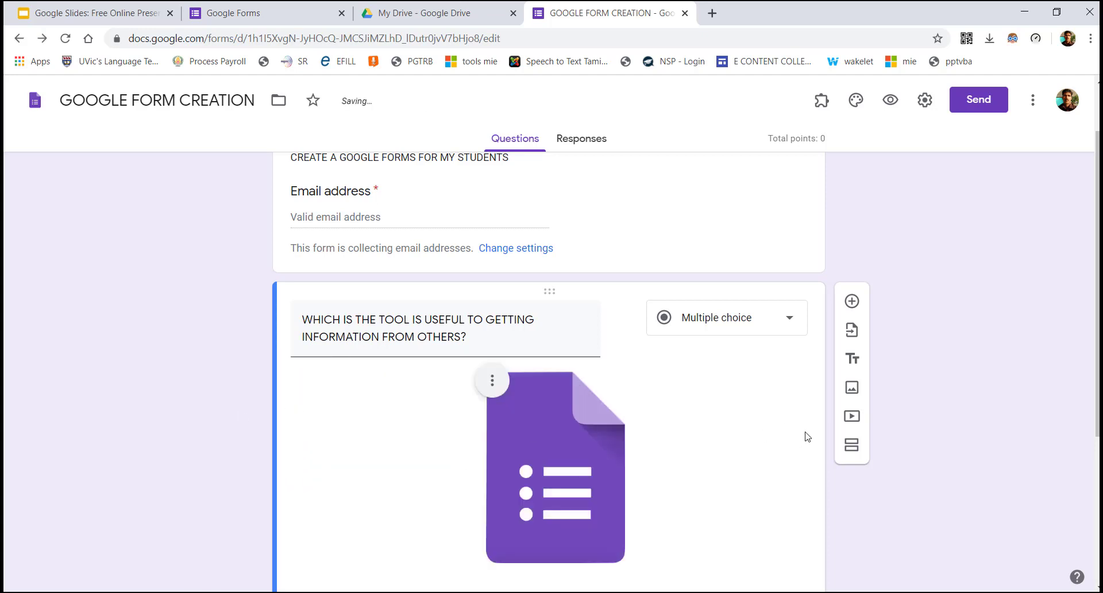
pyautogui.click(489, 389)
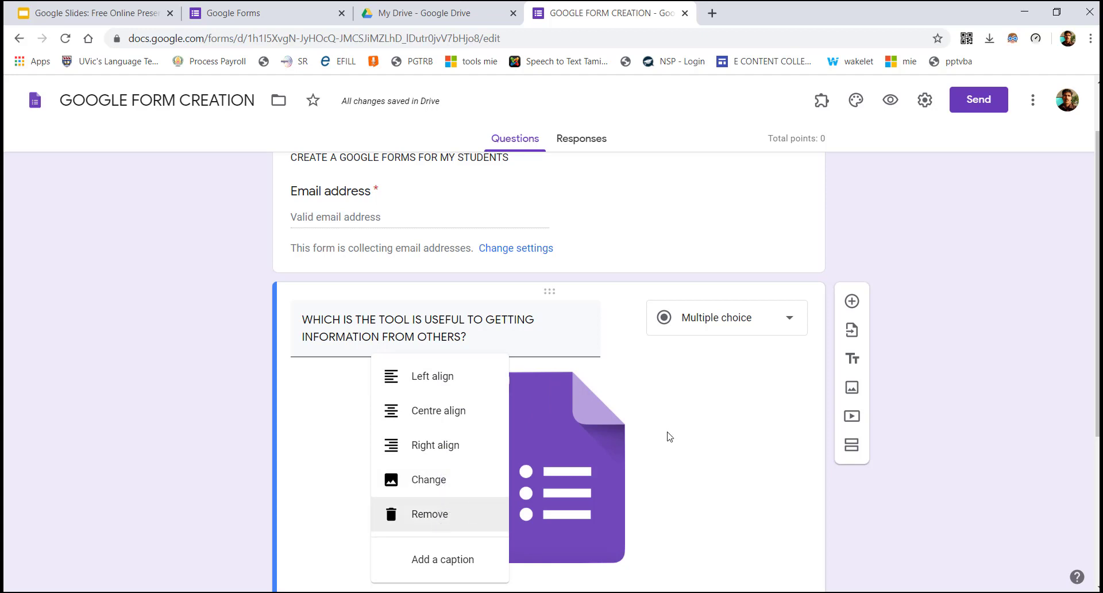
pyautogui.click(802, 456)
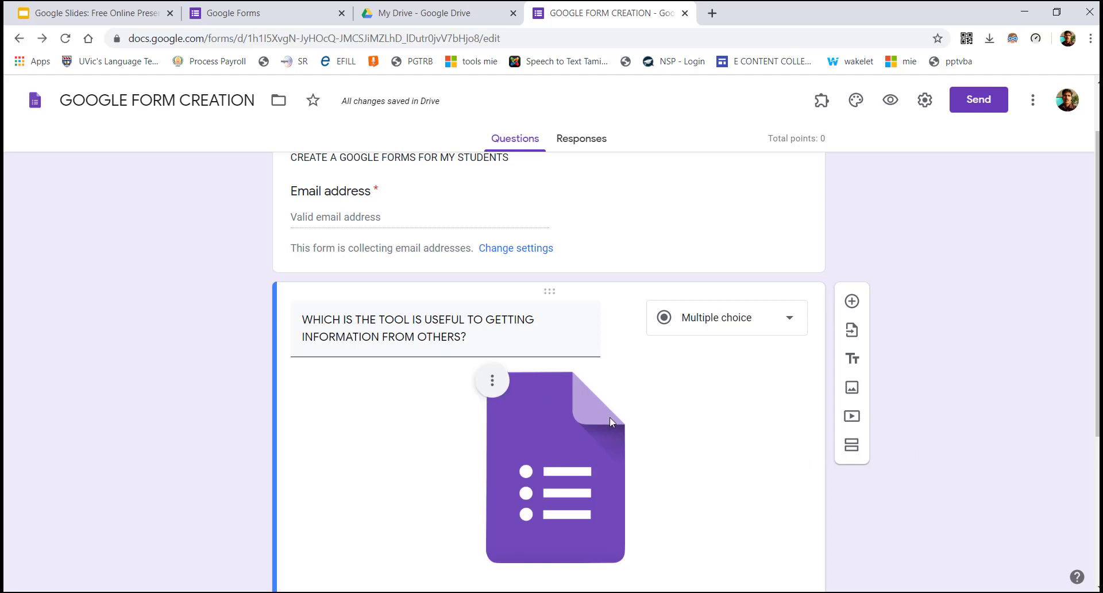
pyautogui.moveTo(1096, 298); pyautogui.dragTo(1097, 445)
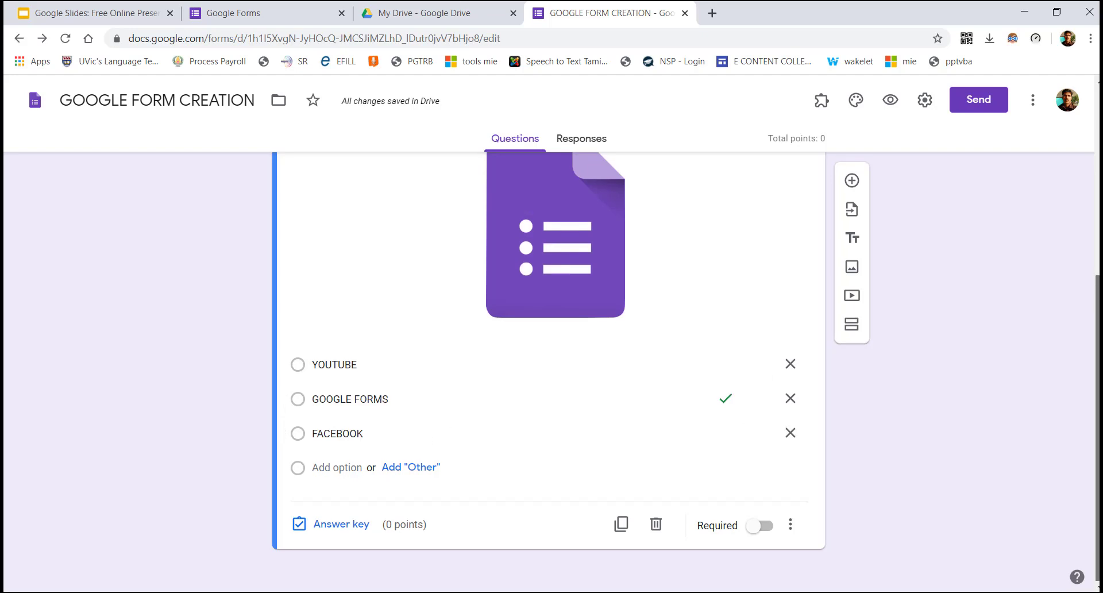
# Duplicate the tools question with its logo image and GOOGLE FORMS answer key
pyautogui.scroll(3, 574, 257)
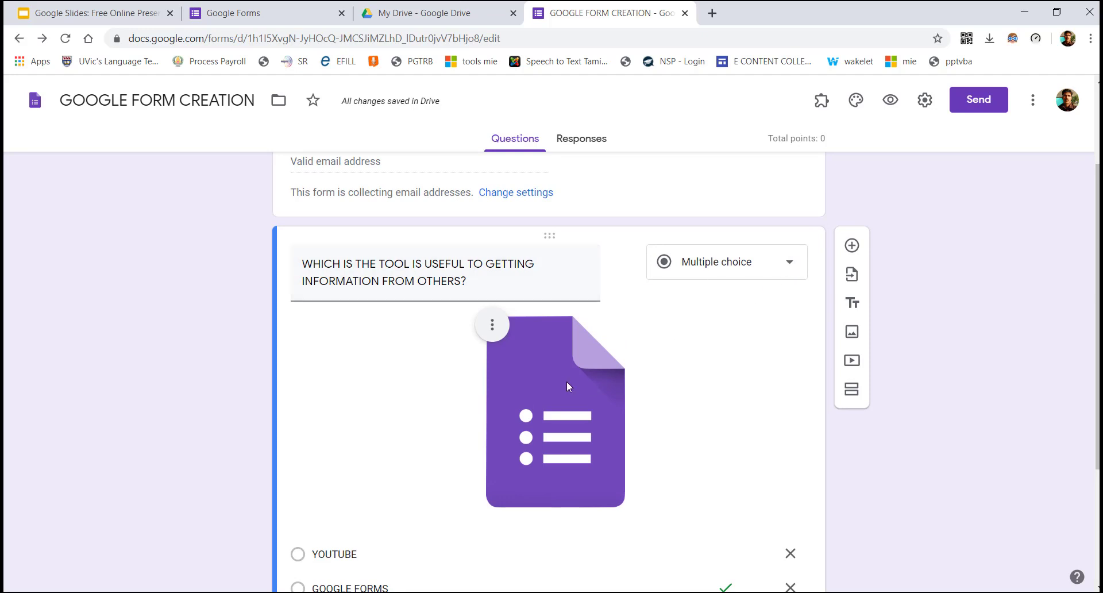
pyautogui.scroll(-3, 358, 436)
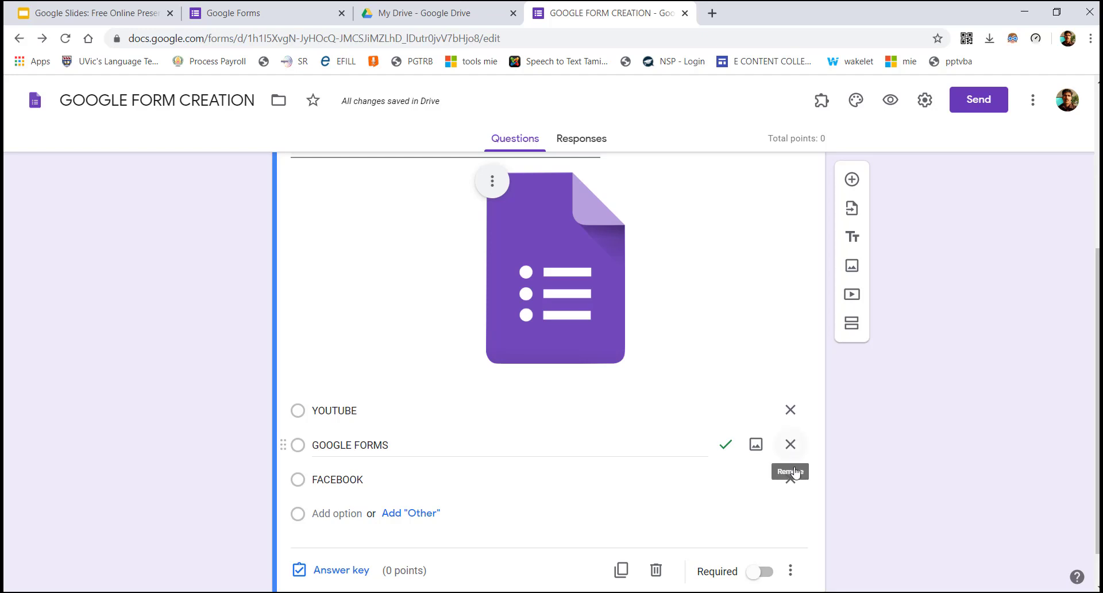
pyautogui.click(625, 571)
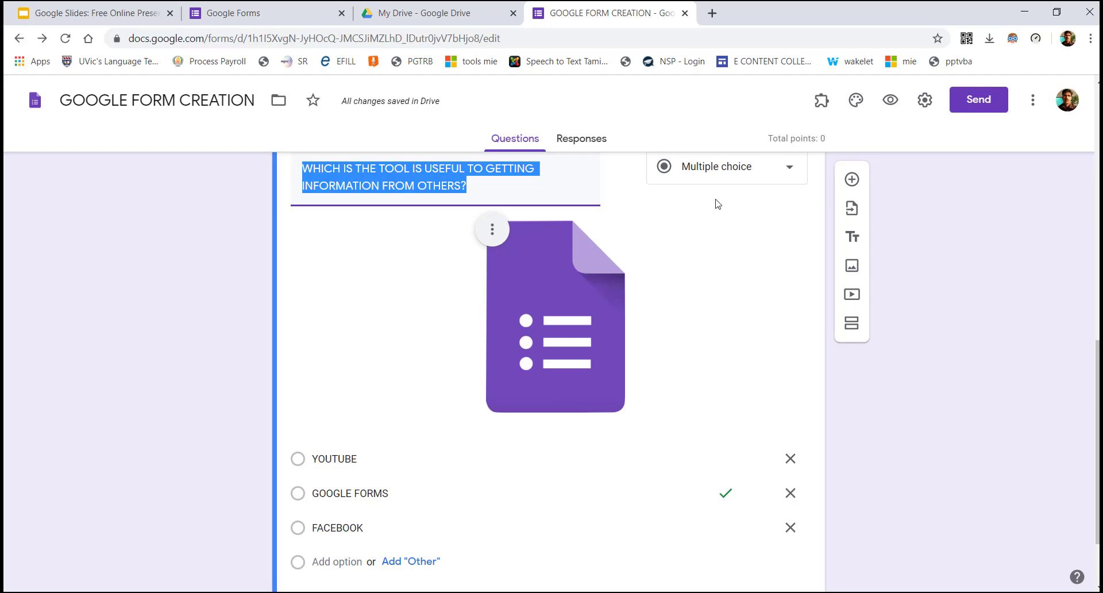
# Change the copied tools question's type to Checkboxes
pyautogui.click(746, 175)
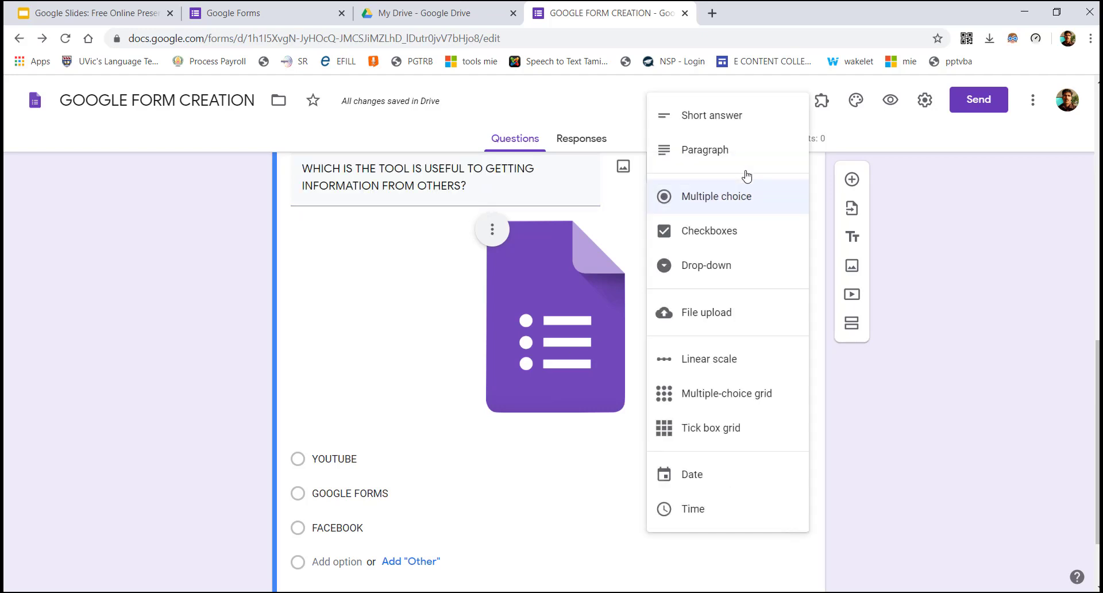
pyautogui.click(722, 237)
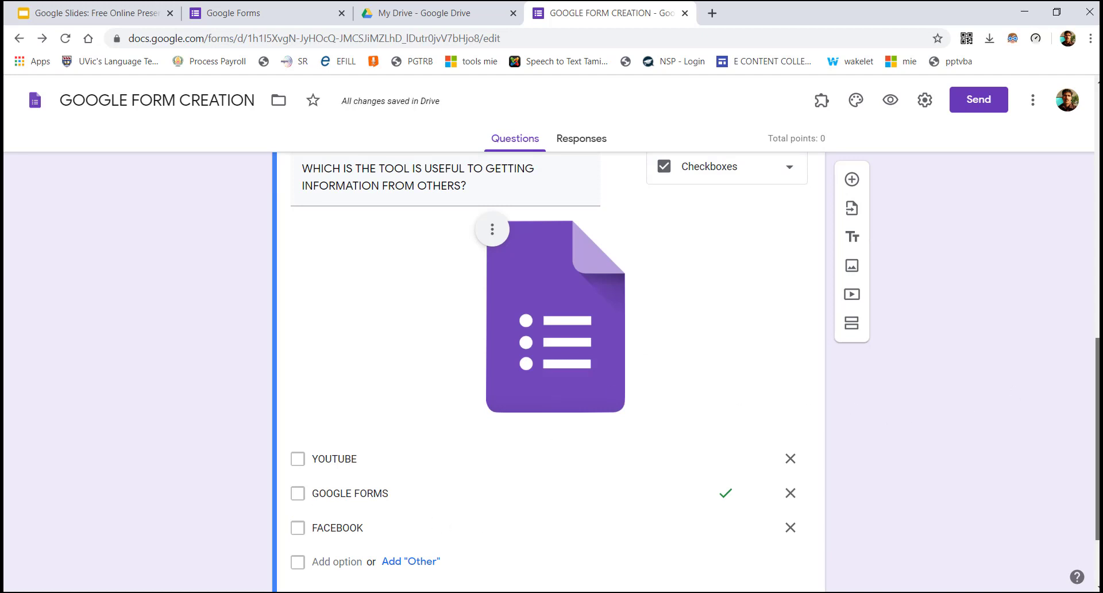
pyautogui.scroll(7, 268, 528)
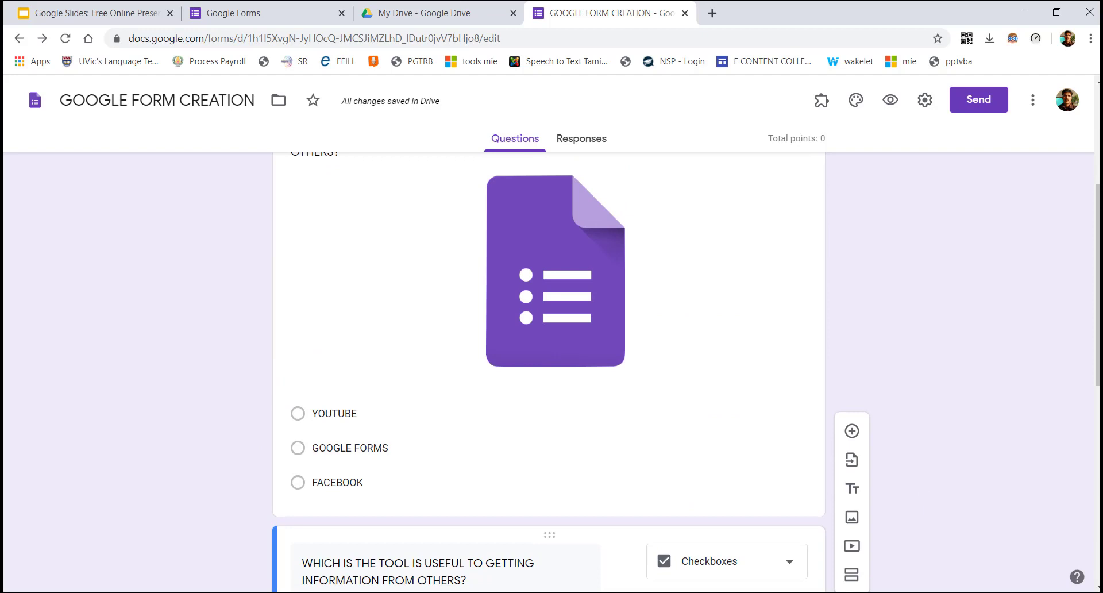
pyautogui.scroll(-7, 922, 492)
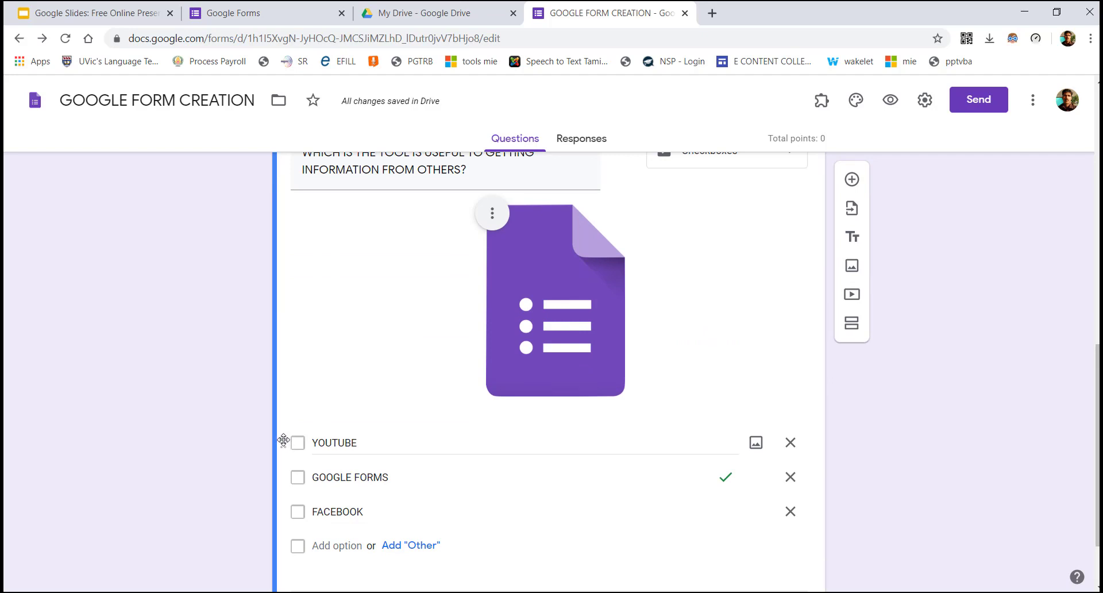
pyautogui.moveTo(281, 442)
pyautogui.mouseDown()
pyautogui.moveTo(287, 502)
pyautogui.moveTo(292, 442)
pyautogui.moveTo(302, 508)
pyautogui.moveTo(295, 443)
pyautogui.mouseUp()
pyautogui.click(1097, 339)
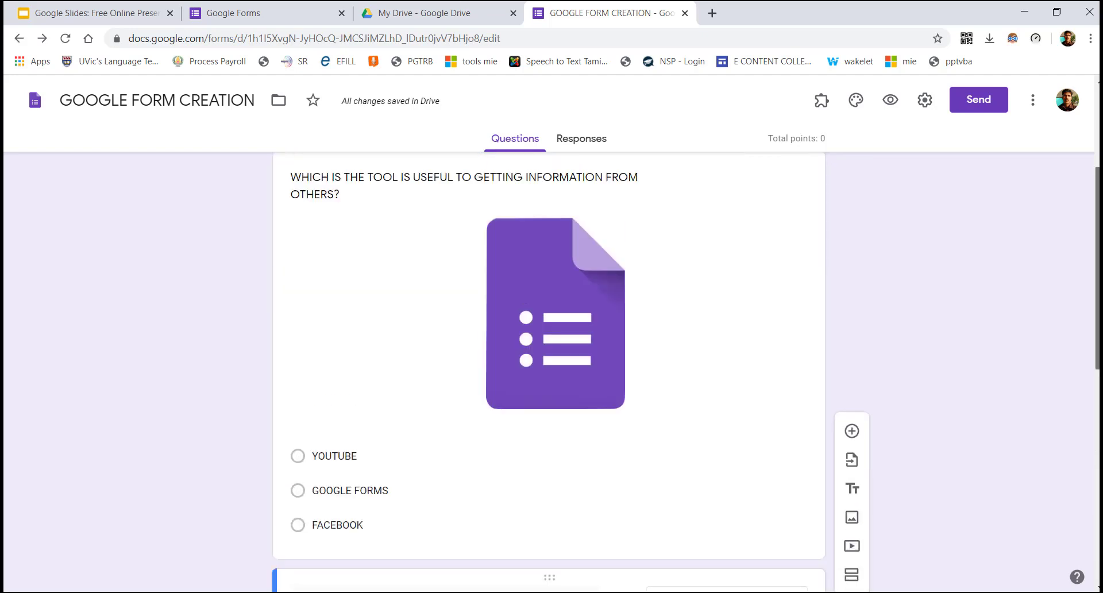
pyautogui.scroll(-2, 1096, 339)
# Move the checkbox copy above the original, delete the multiple-choice original, and make it required
pyautogui.moveTo(559, 455); pyautogui.dragTo(550, 213)
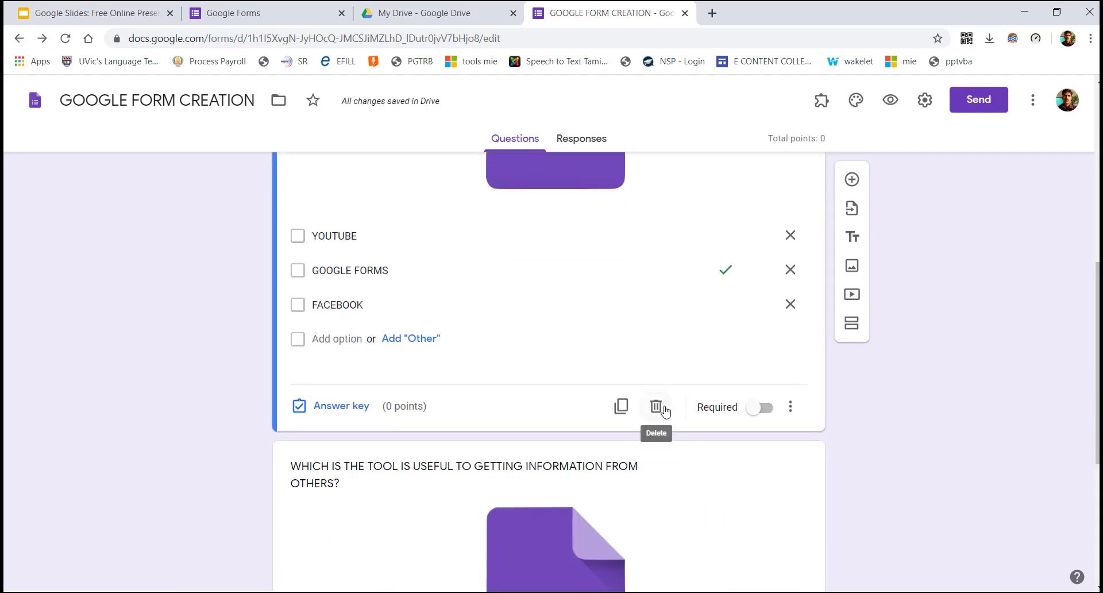
pyautogui.click(653, 538)
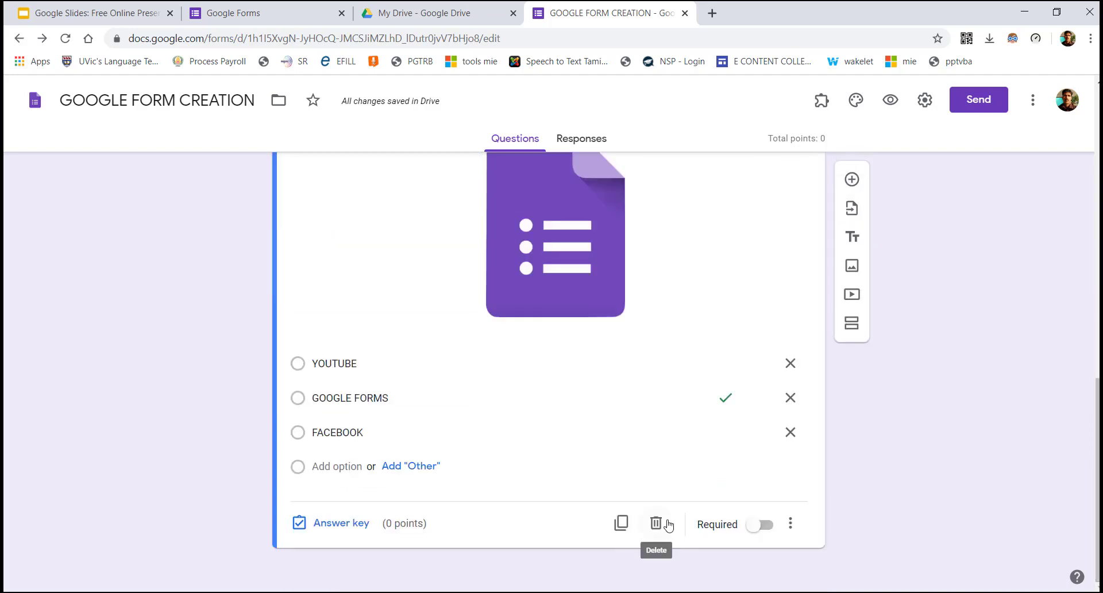
pyautogui.click(656, 524)
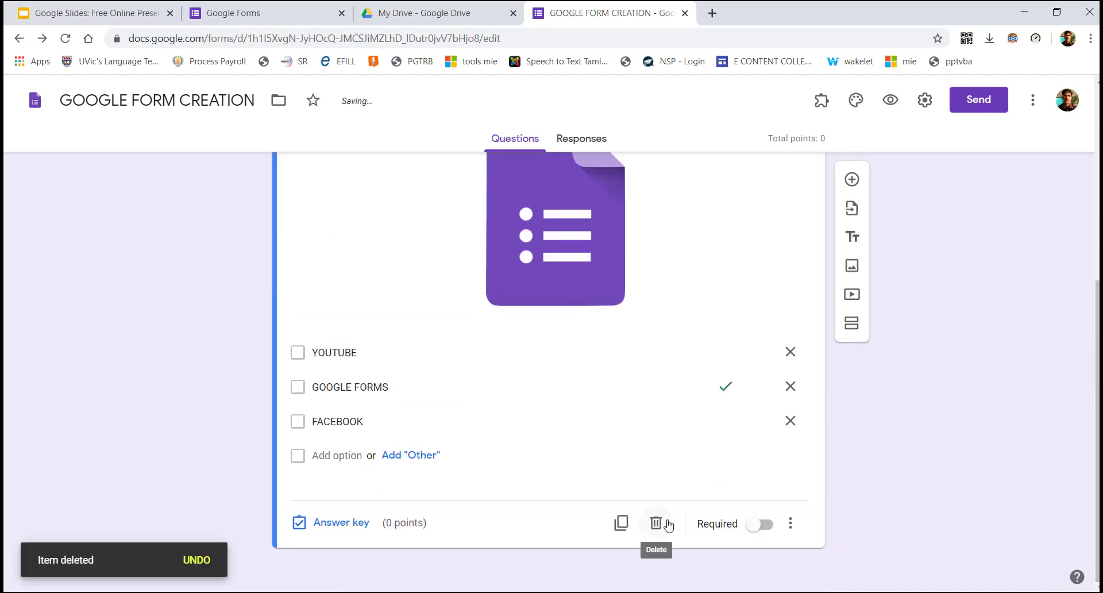
pyautogui.click(757, 528)
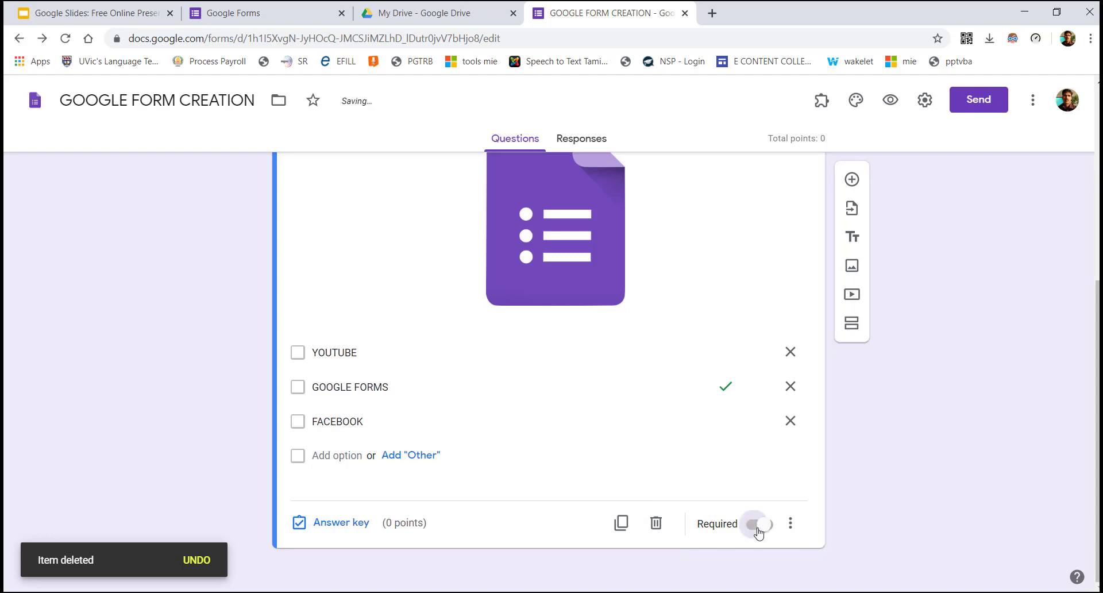
# Open the More options menu on the checkbox tools question
pyautogui.scroll(4, 549, 368)
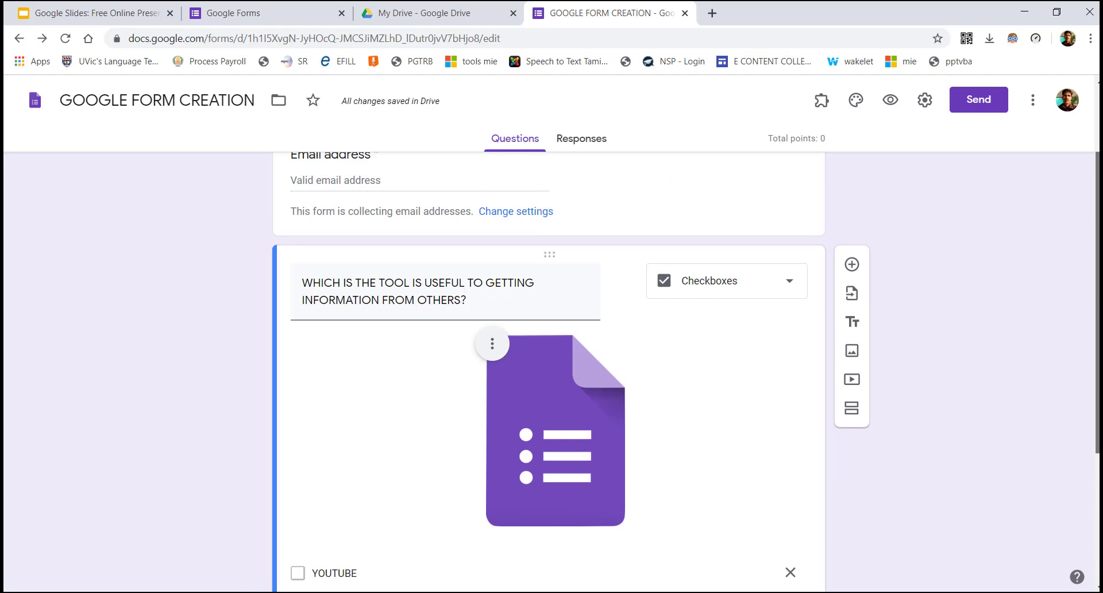
pyautogui.scroll(-4, 549, 368)
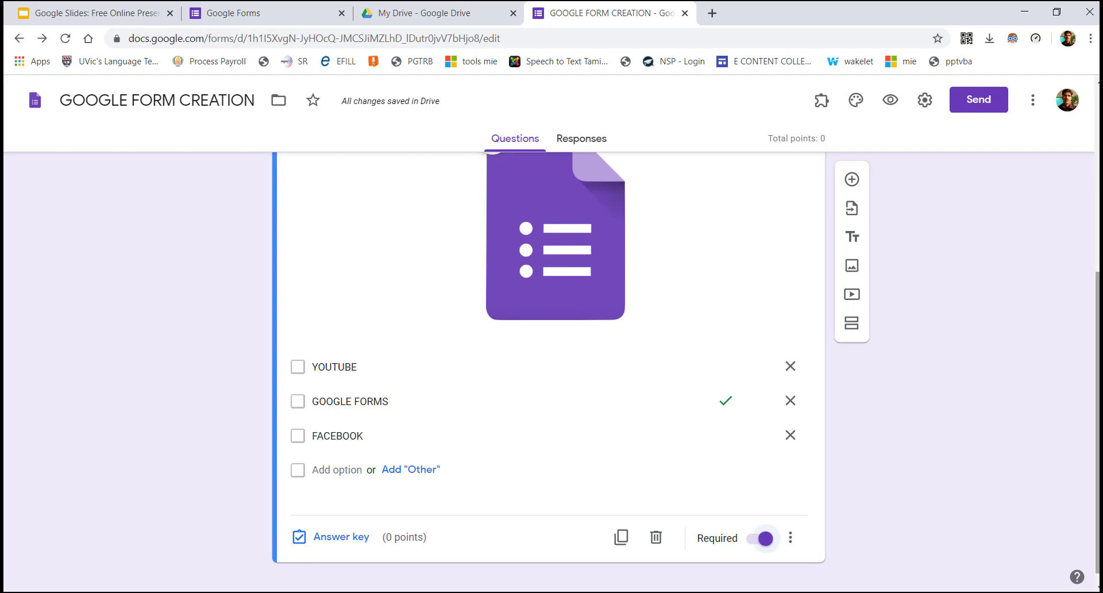
pyautogui.click(790, 538)
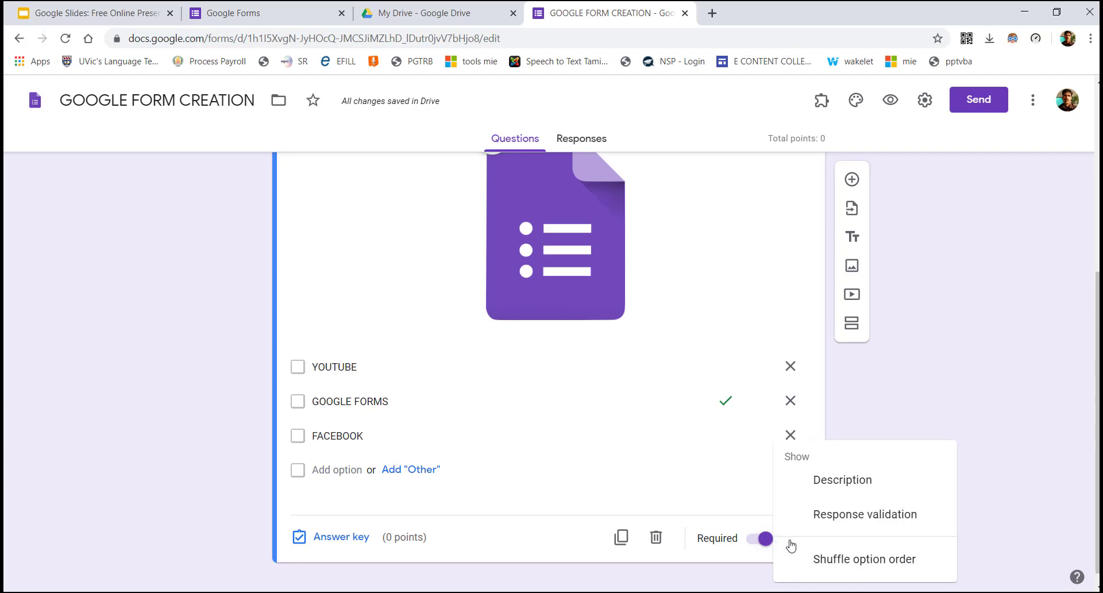
# Add response validation requiring an exact selection count of 2020
pyautogui.click(851, 514)
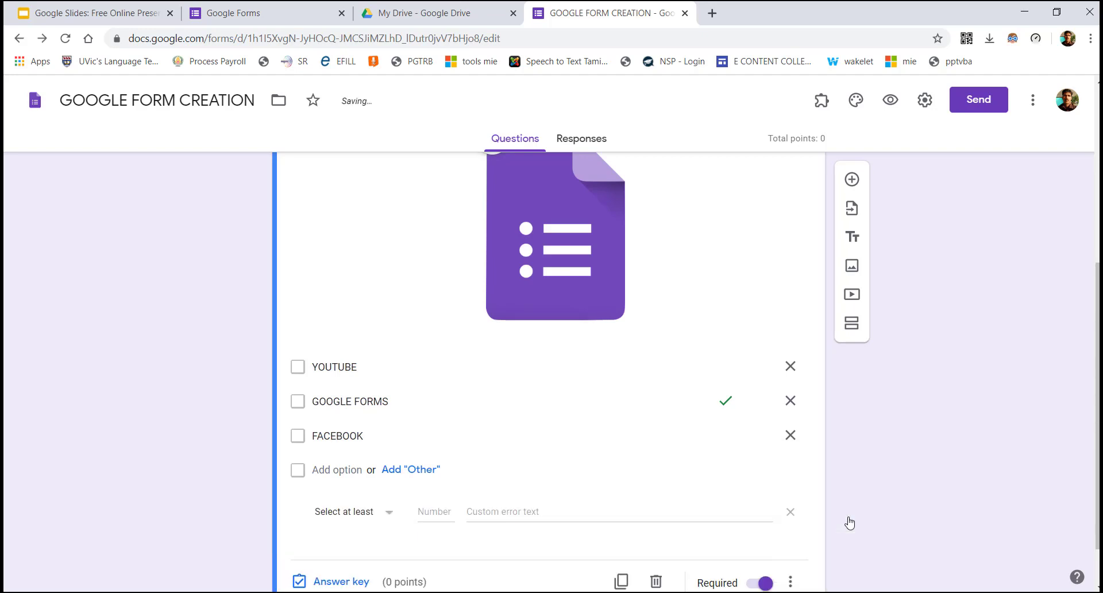
pyautogui.moveTo(1097, 403); pyautogui.dragTo(1097, 437)
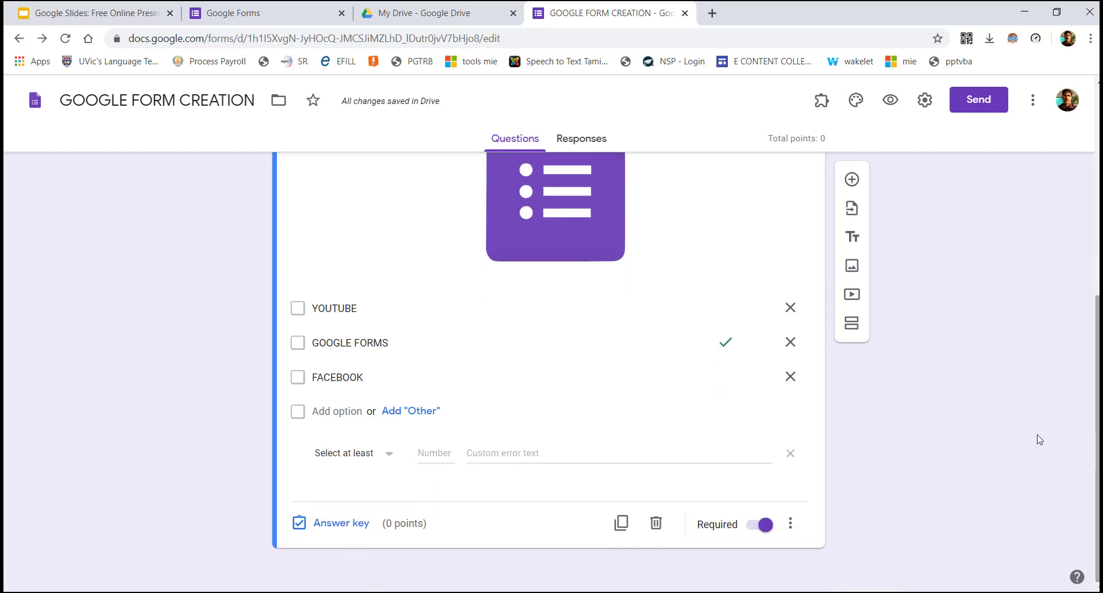
pyautogui.click(352, 464)
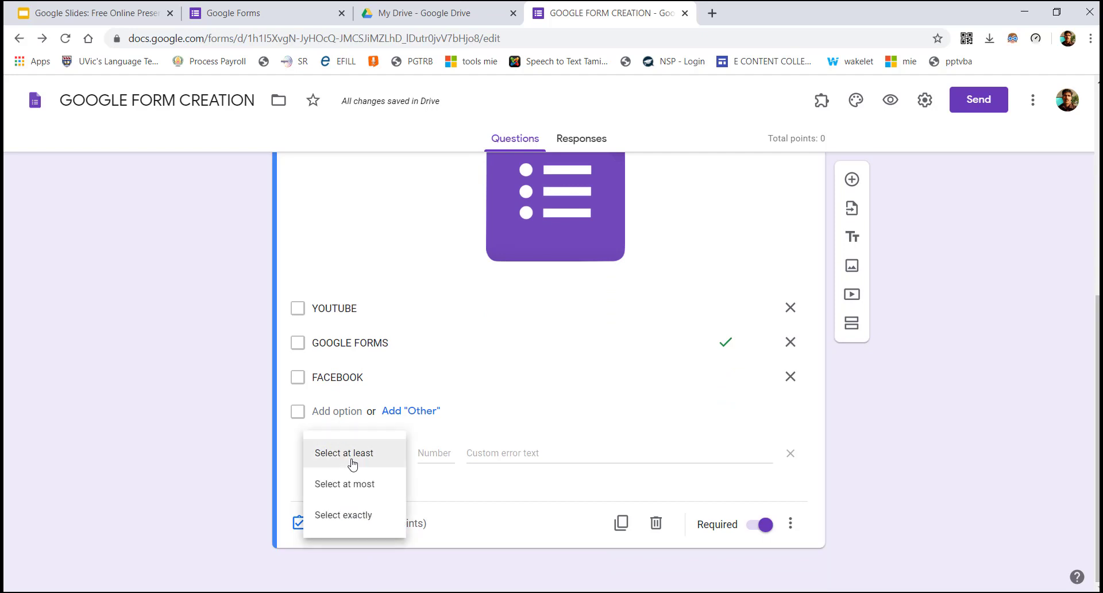
pyautogui.click(353, 516)
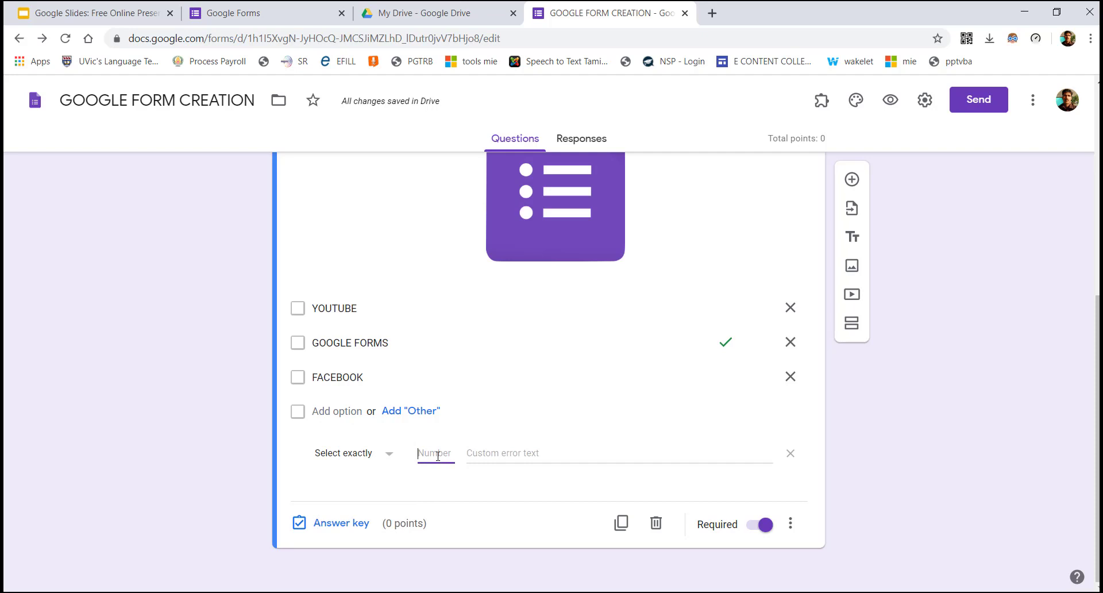
pyautogui.write('2020')
pyautogui.click(484, 458)
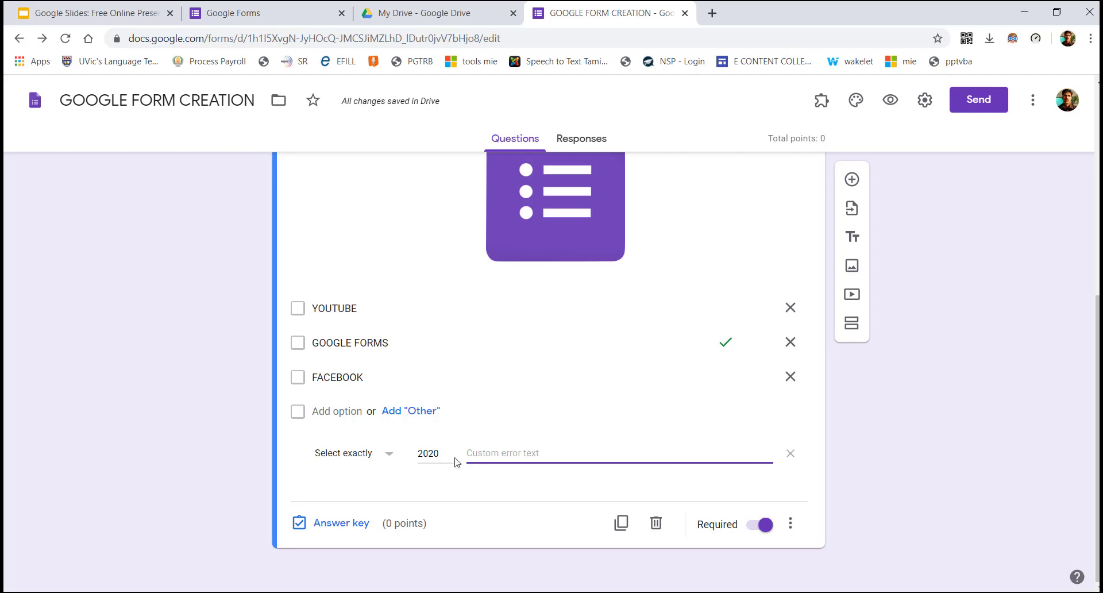
# Switch the rule to Select at least with the number cleared, and enable Shuffle option order
pyautogui.click(357, 454)
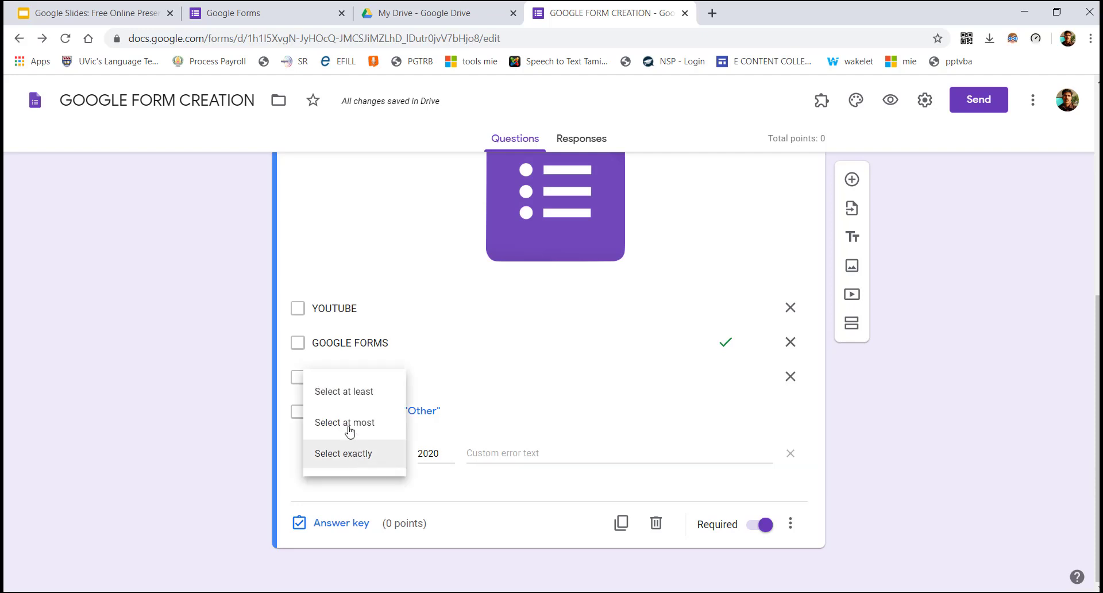
pyautogui.click(349, 391)
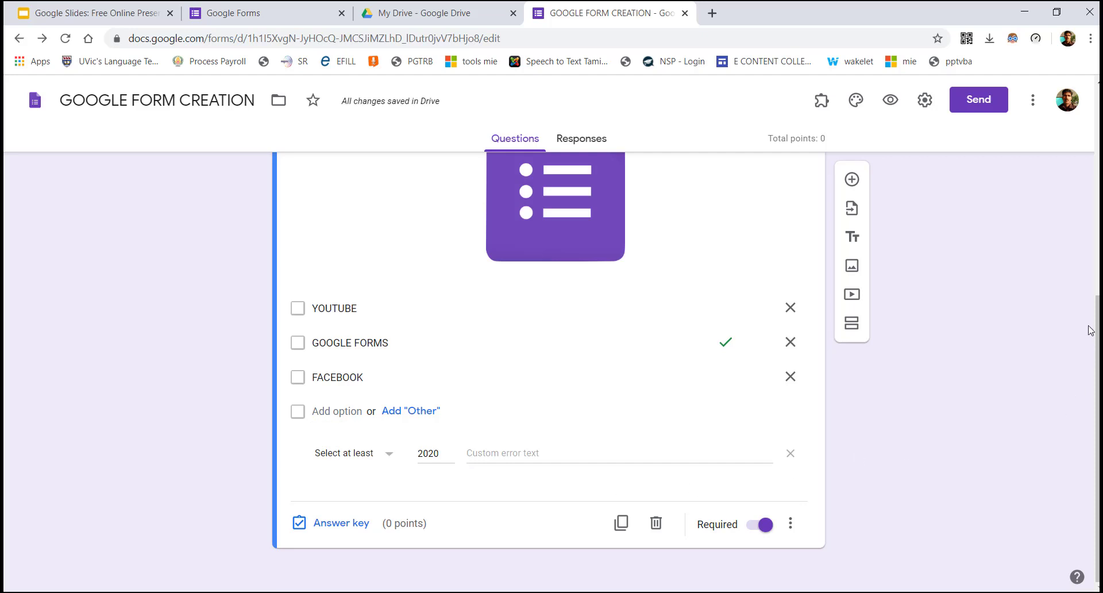
pyautogui.click(441, 453)
pyautogui.press('BackSpace')
pyautogui.press('BackSpace')
pyautogui.press('BackSpace')
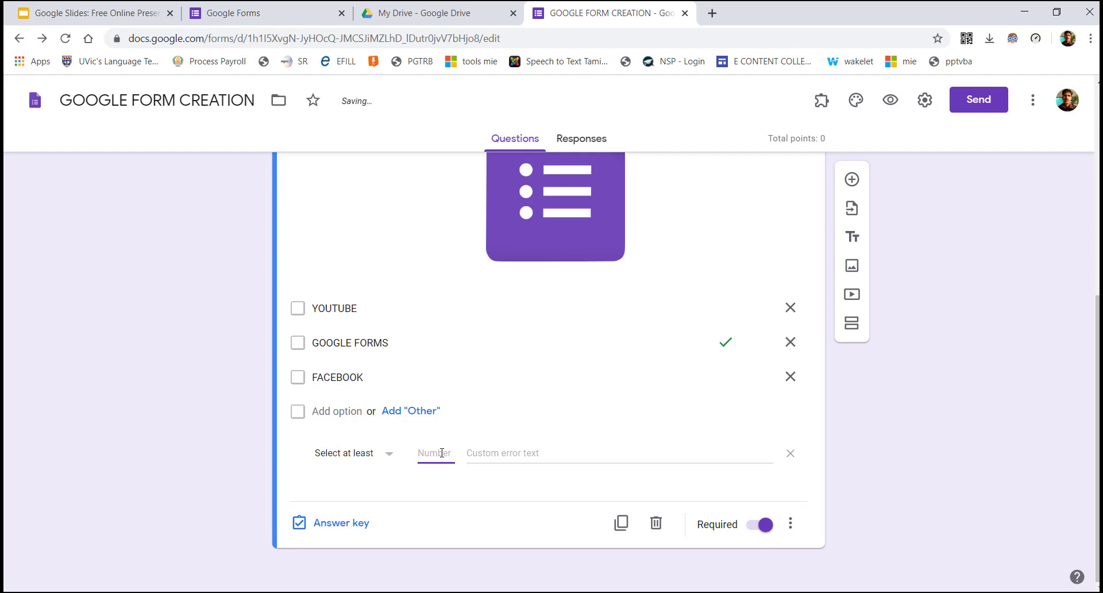
pyautogui.click(487, 454)
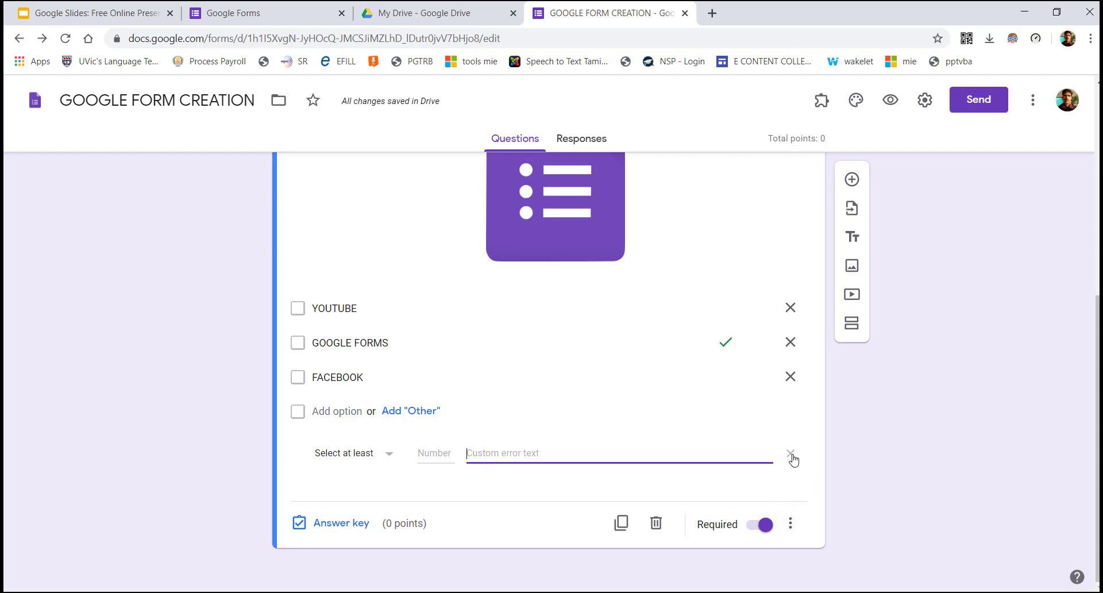
pyautogui.click(790, 522)
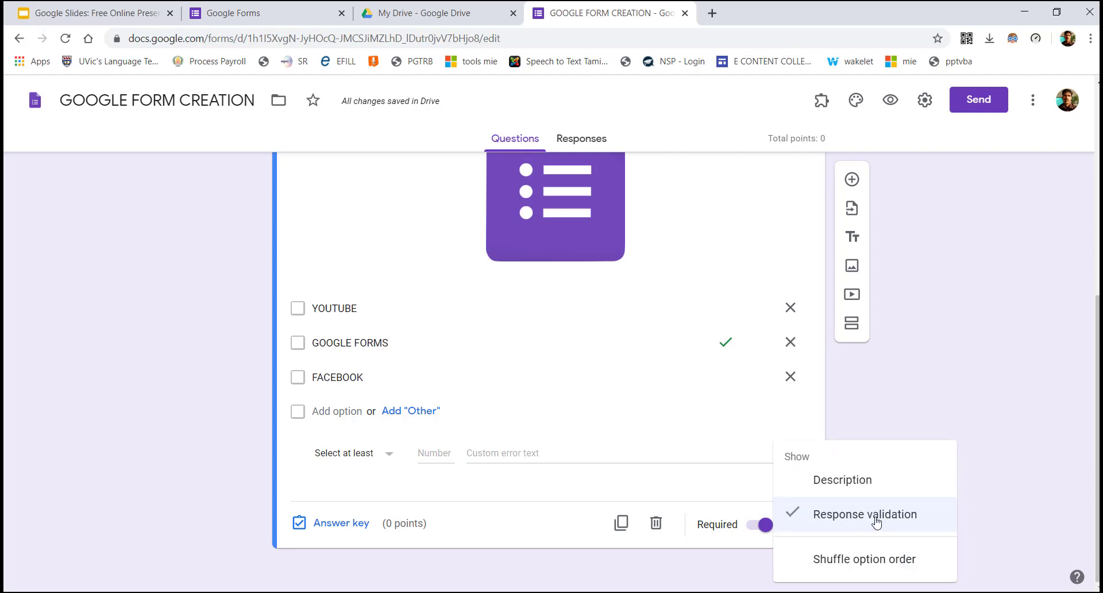
pyautogui.click(824, 560)
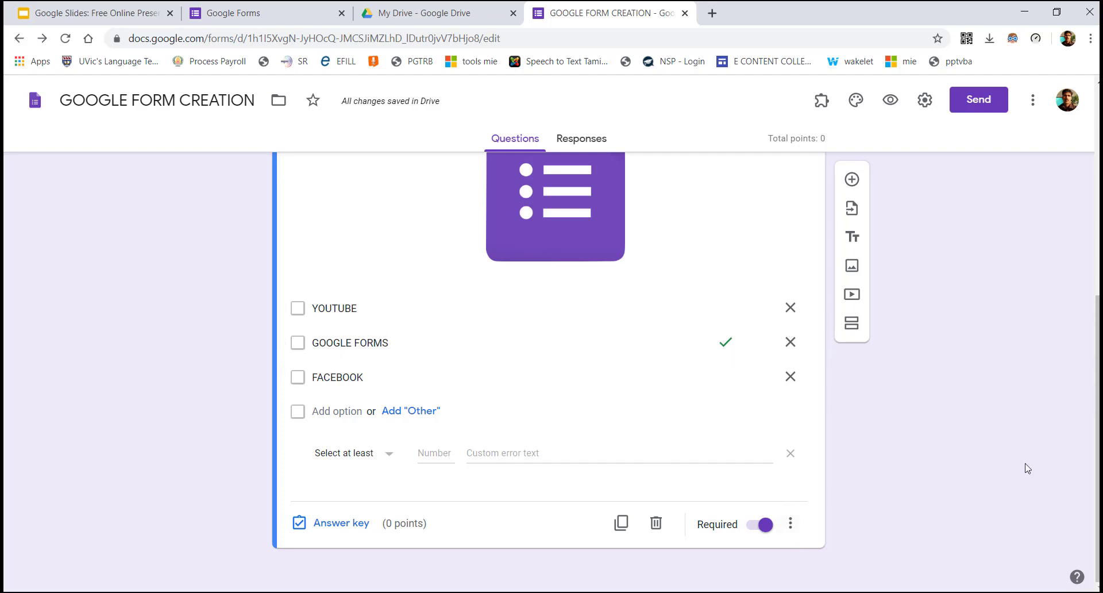
# In the checkbox tools question's answer key, mark GOOGLE FORMS correct and assign 1 point
pyautogui.scroll(2, 1076, 451)
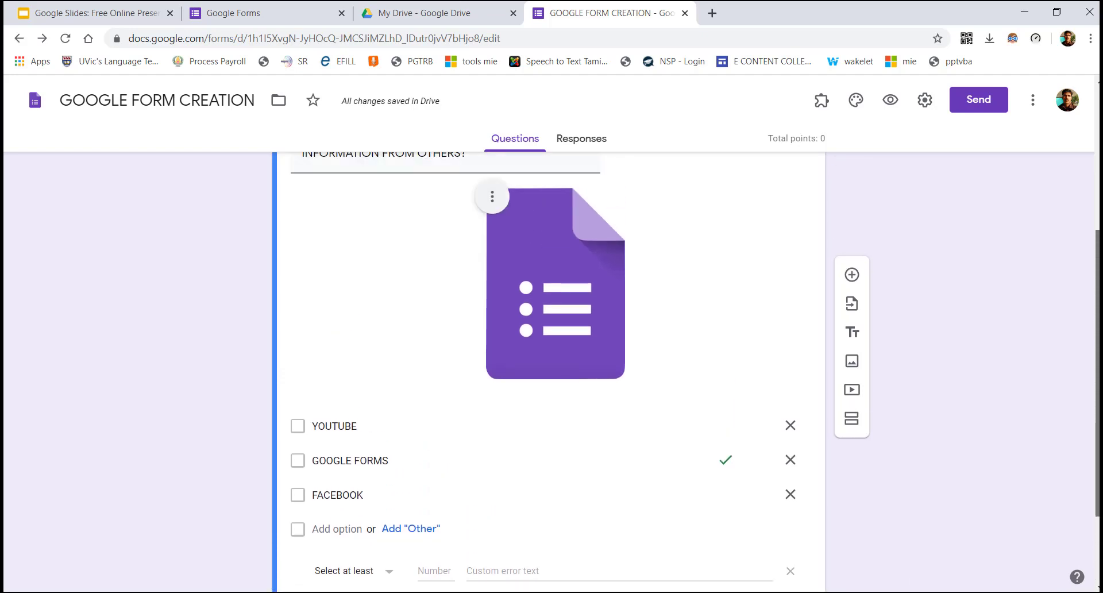
pyautogui.scroll(1, 686, 367)
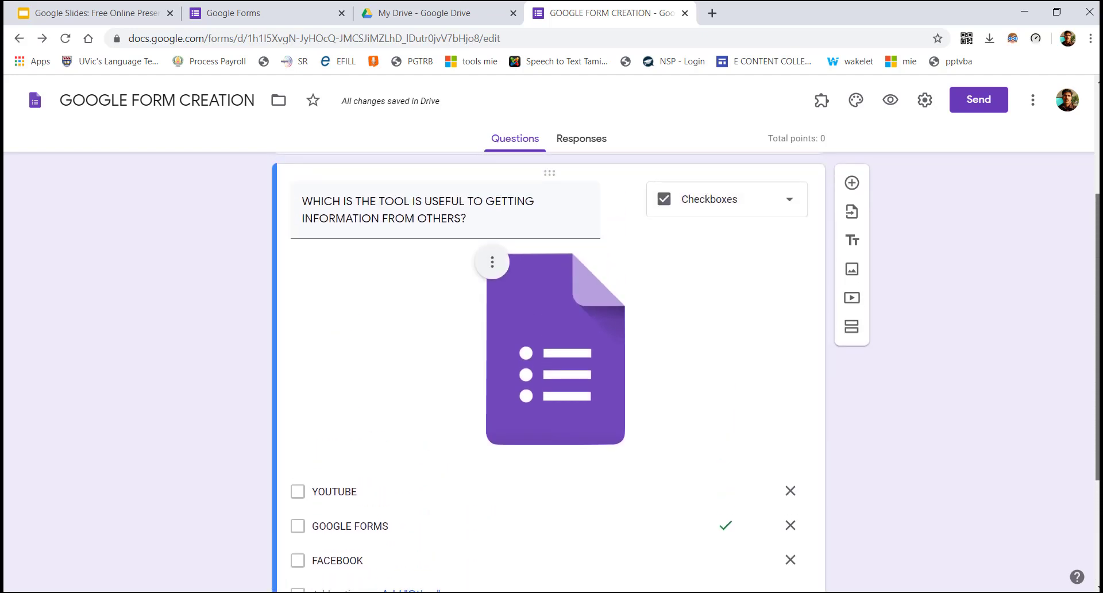
pyautogui.tripleClick(584, 217)
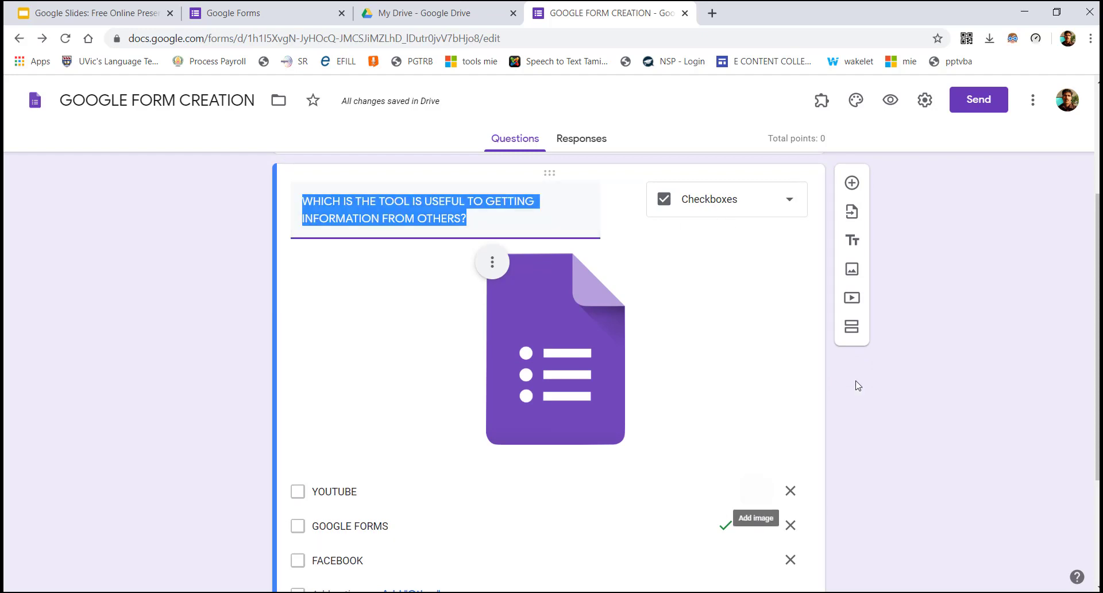
pyautogui.scroll(-3, 551, 374)
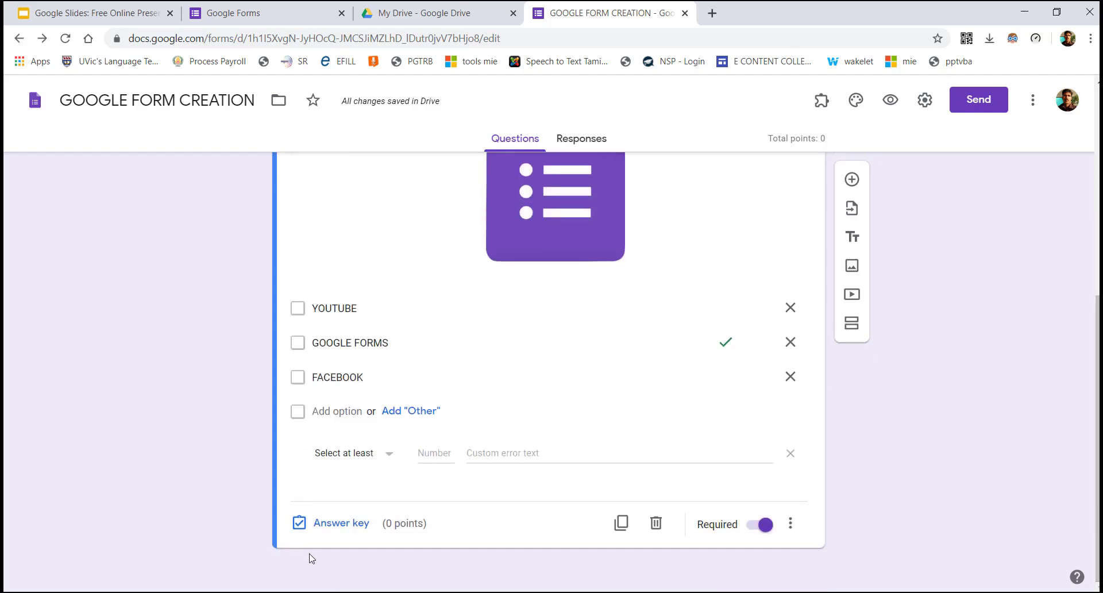
pyautogui.click(356, 524)
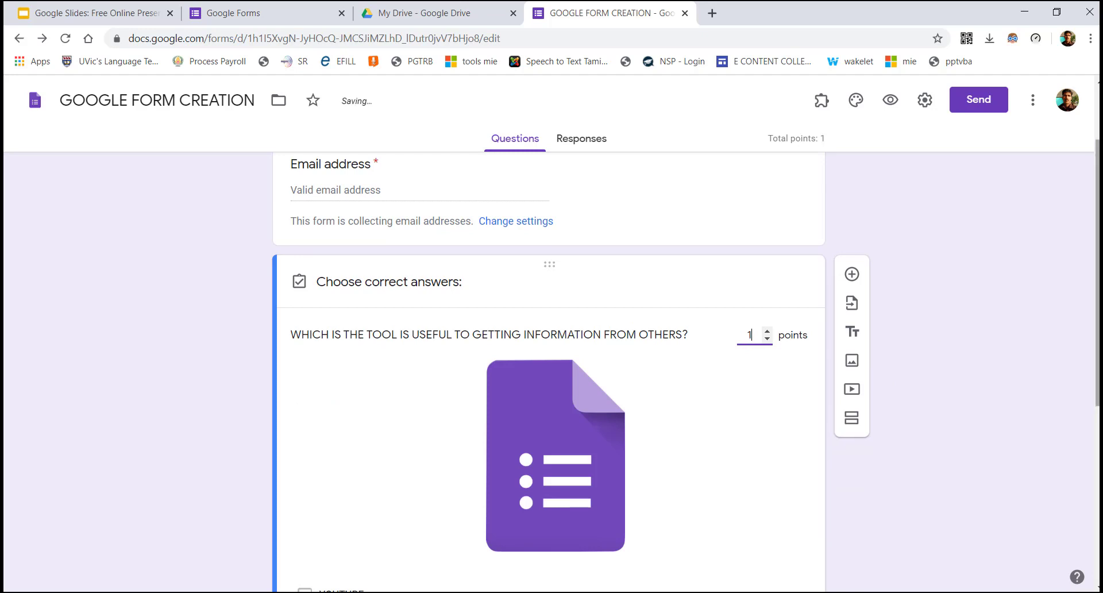
pyautogui.scroll(-3, 1095, 344)
pyautogui.scroll(-2, 844, 551)
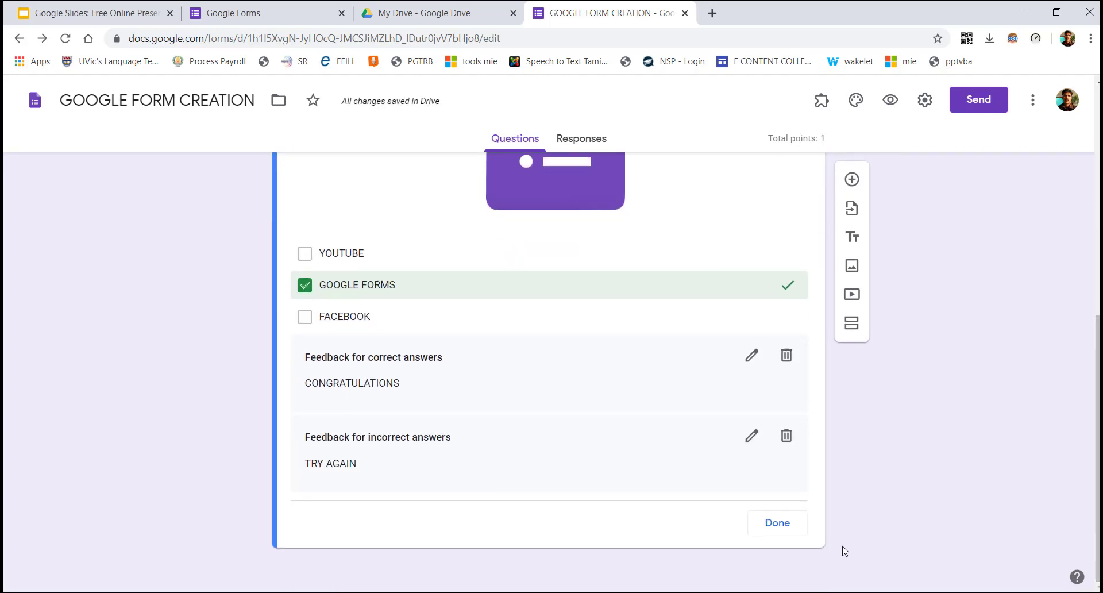
pyautogui.click(785, 528)
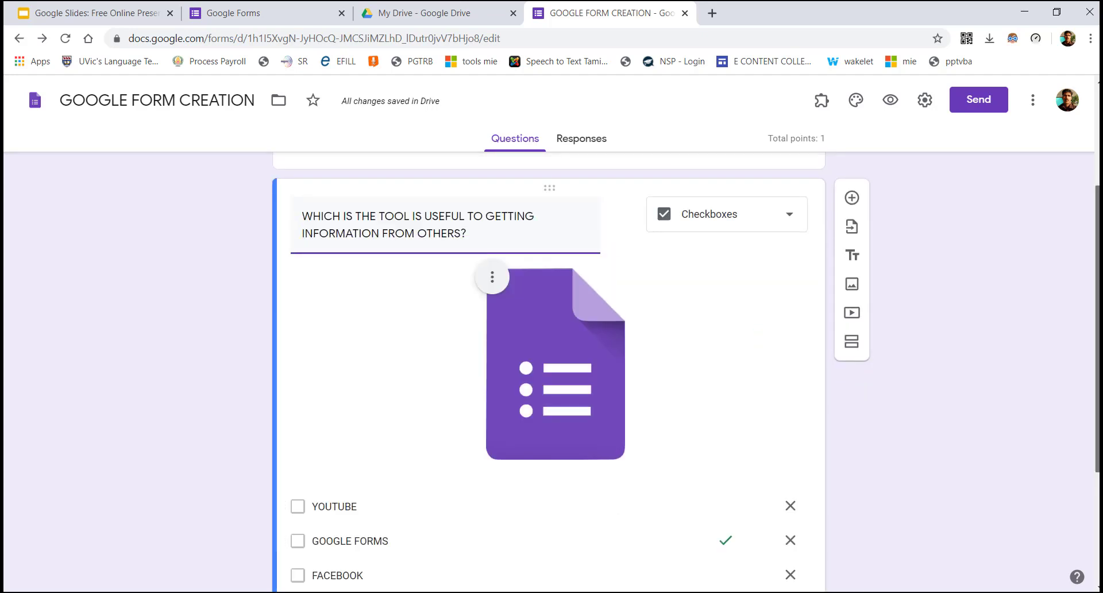
pyautogui.scroll(-3, 631, 551)
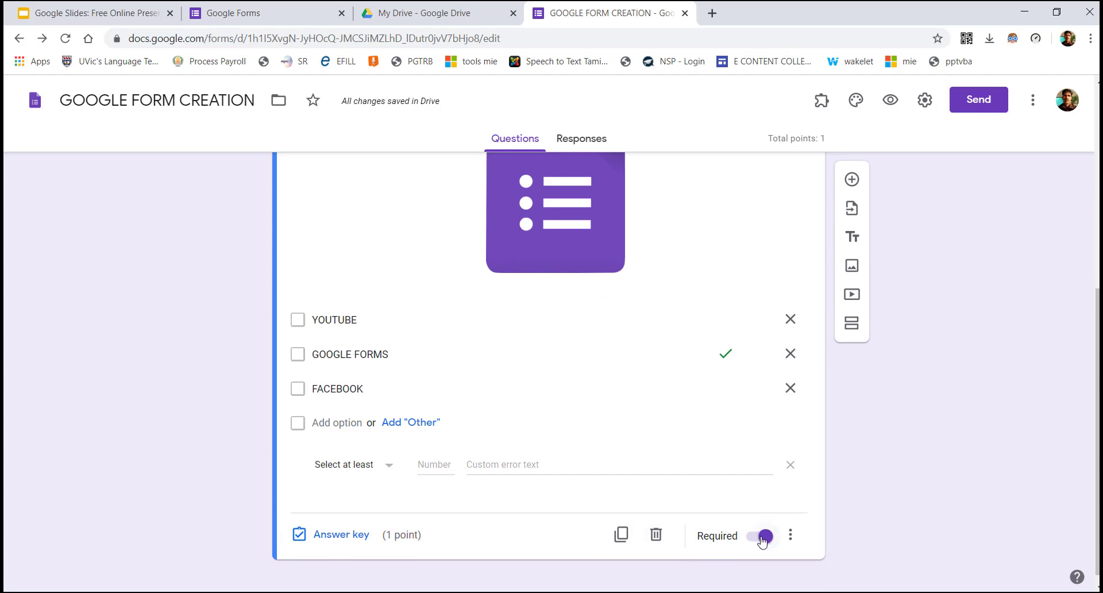
# Turn on the Description field for the checkbox tools question via its More options menu
pyautogui.click(791, 535)
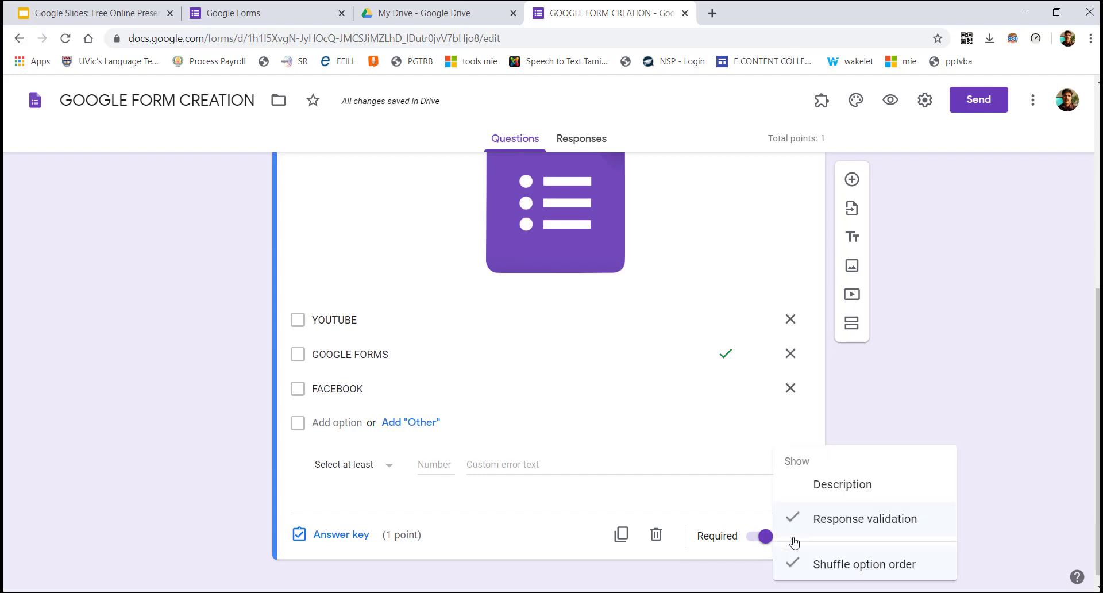
pyautogui.click(803, 486)
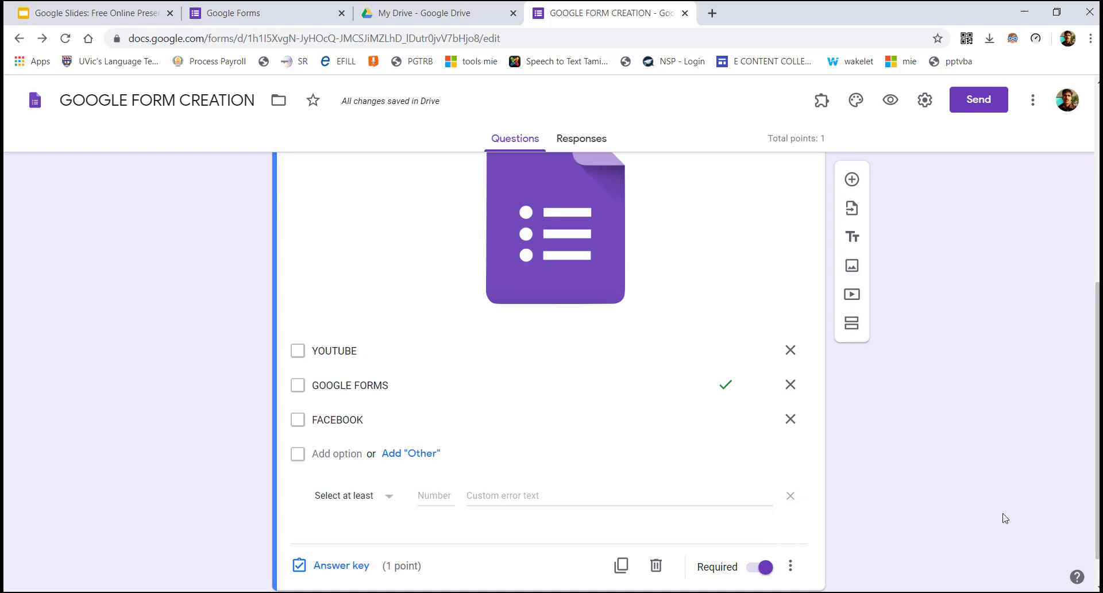
pyautogui.scroll(3, 398, 324)
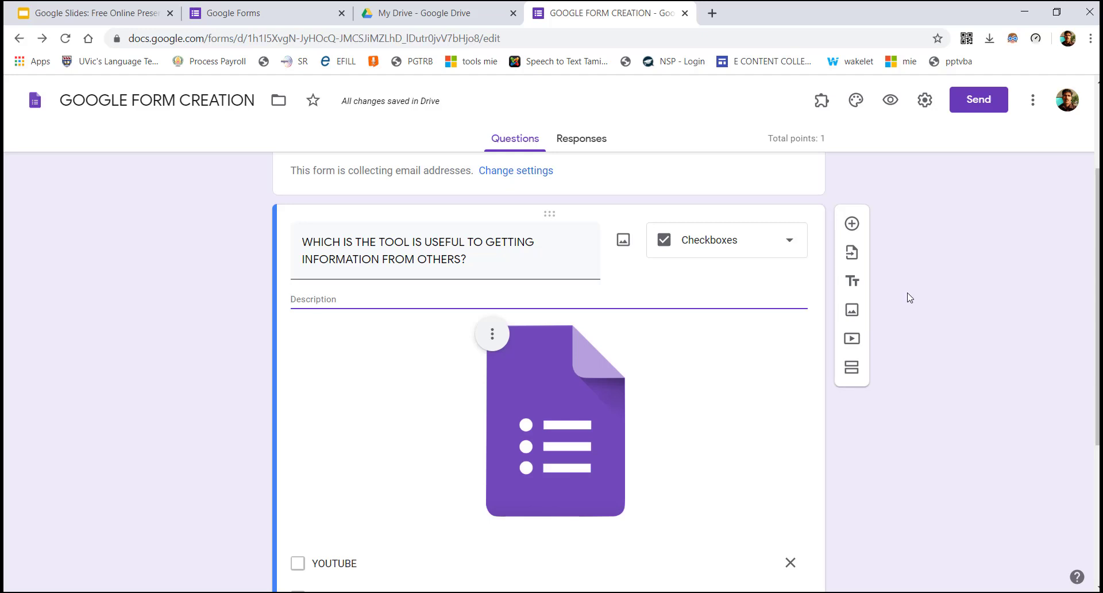
pyautogui.scroll(-3, 1096, 298)
pyautogui.scroll(-1, 548, 373)
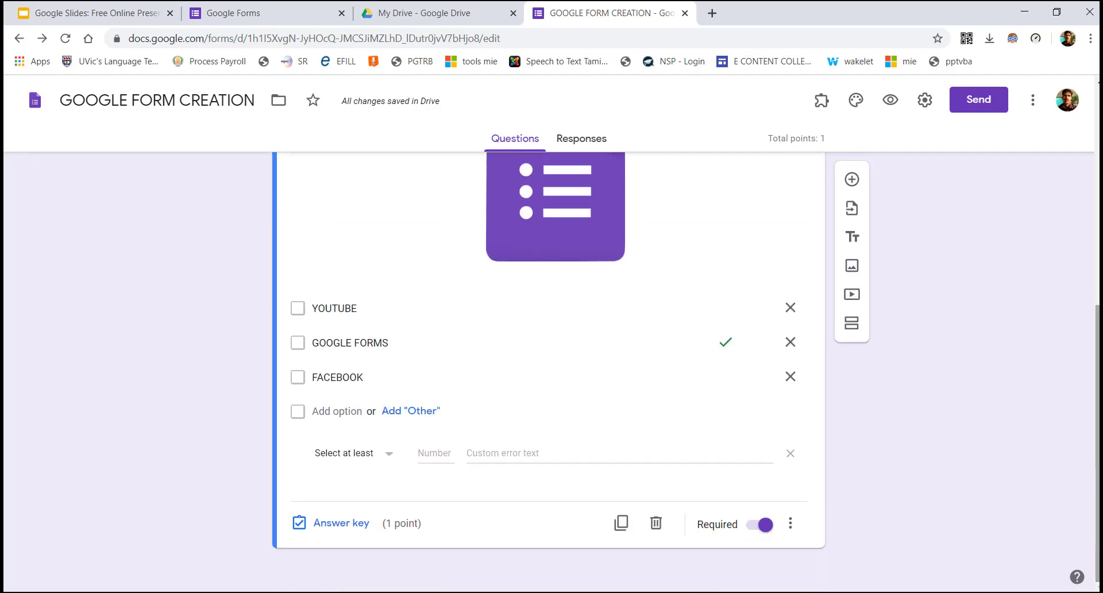
pyautogui.scroll(5, 720, 255)
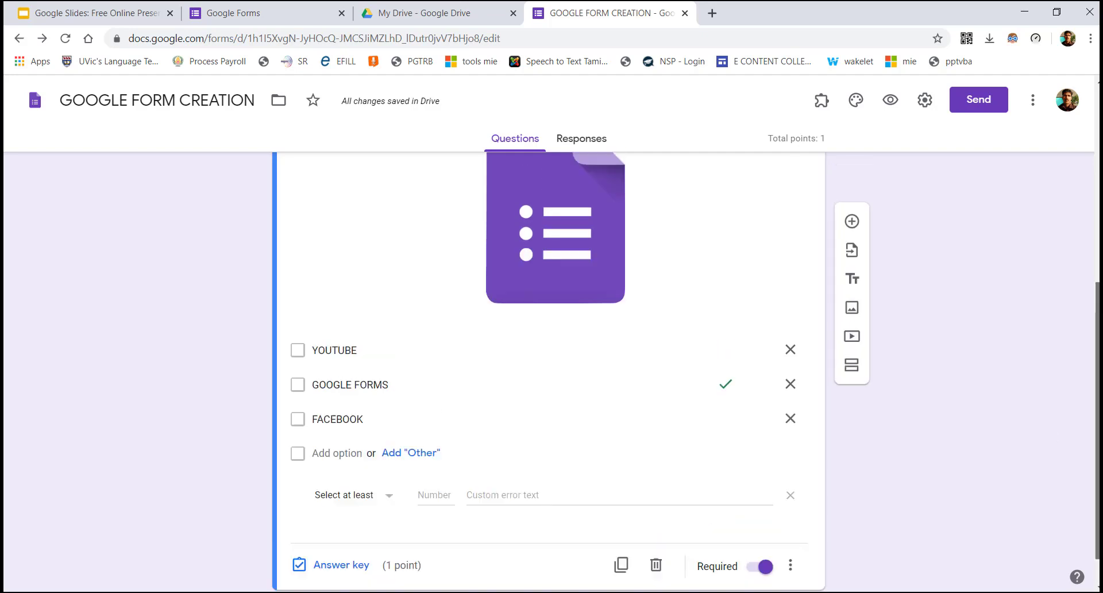
pyautogui.click(725, 233)
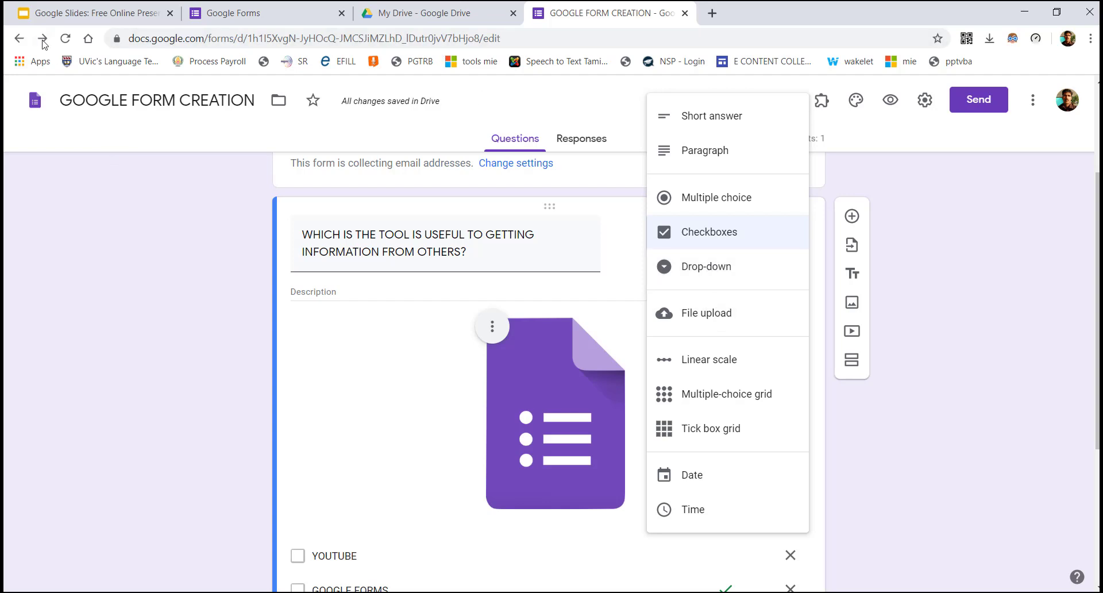
# Reopen the GOOGLE FORM CREATION form from the Google Forms home list
pyautogui.click(20, 39)
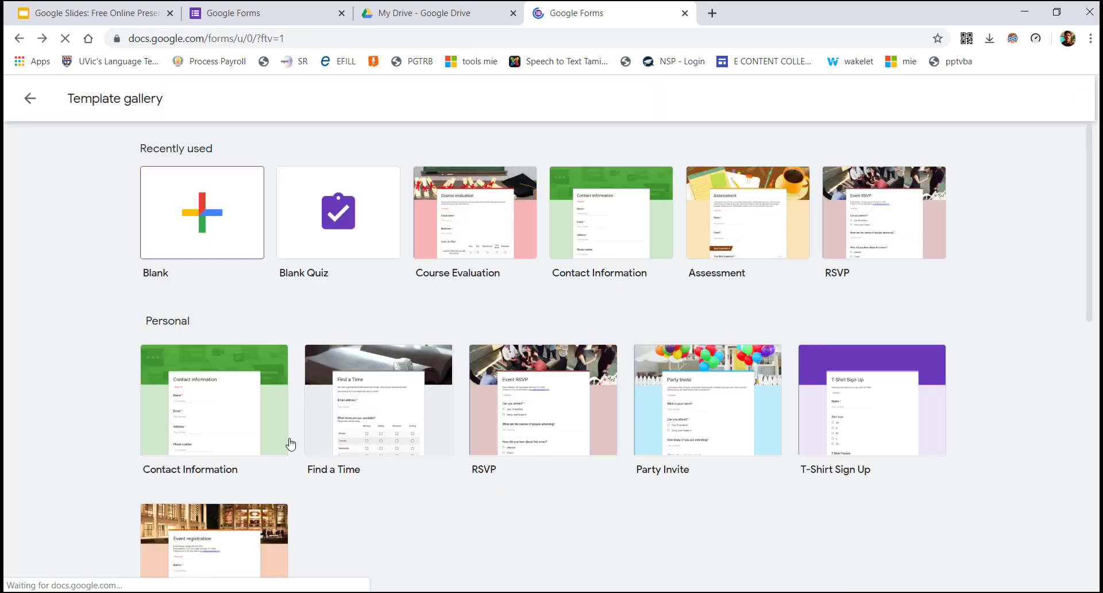
pyautogui.click(456, 4)
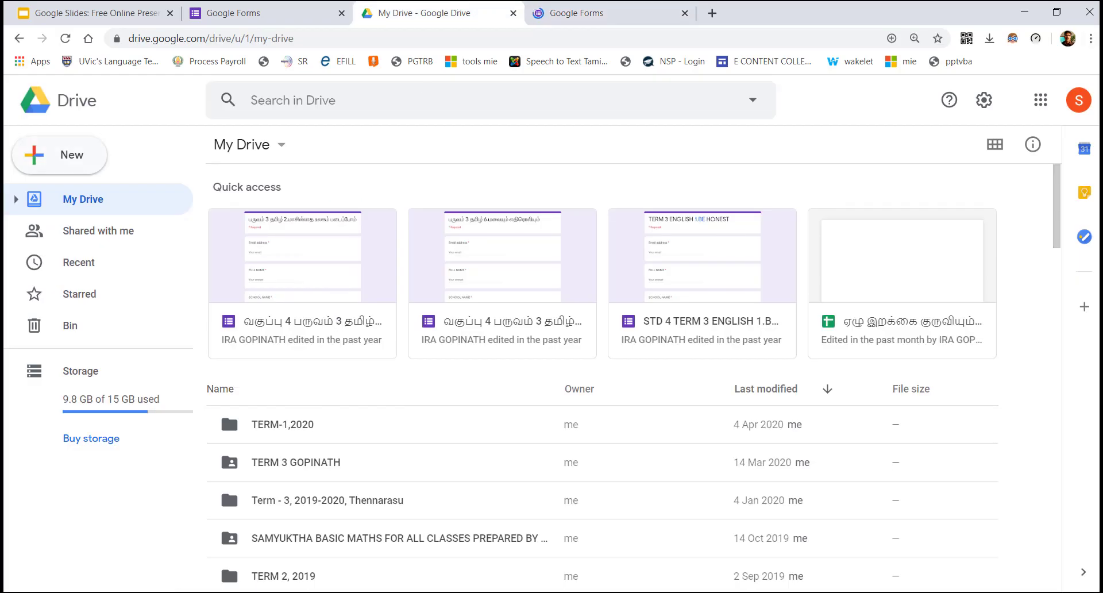
pyautogui.click(298, 7)
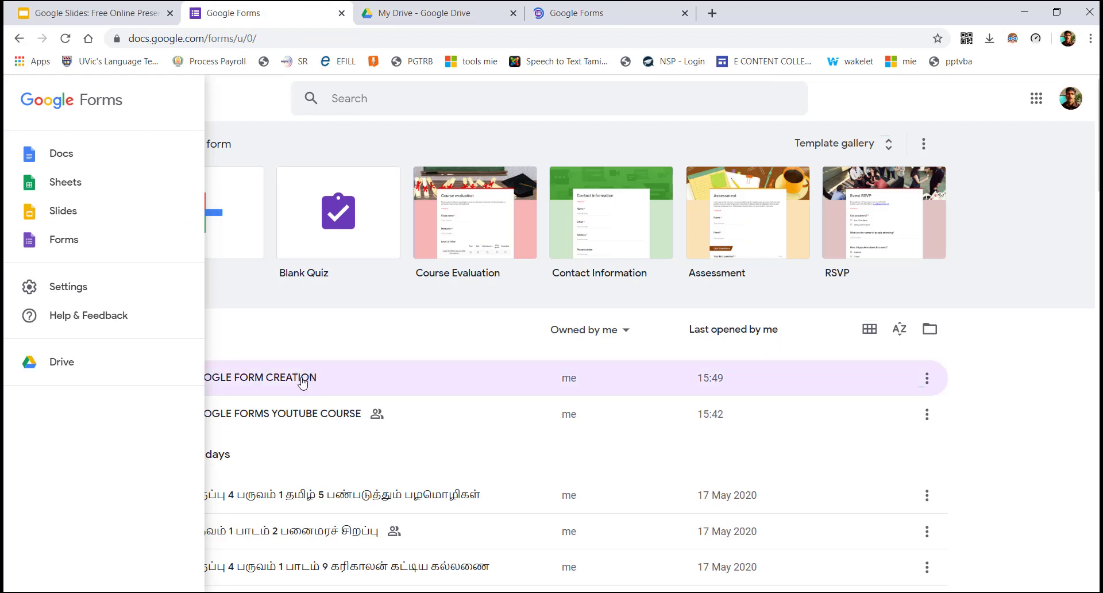
pyautogui.click(301, 380)
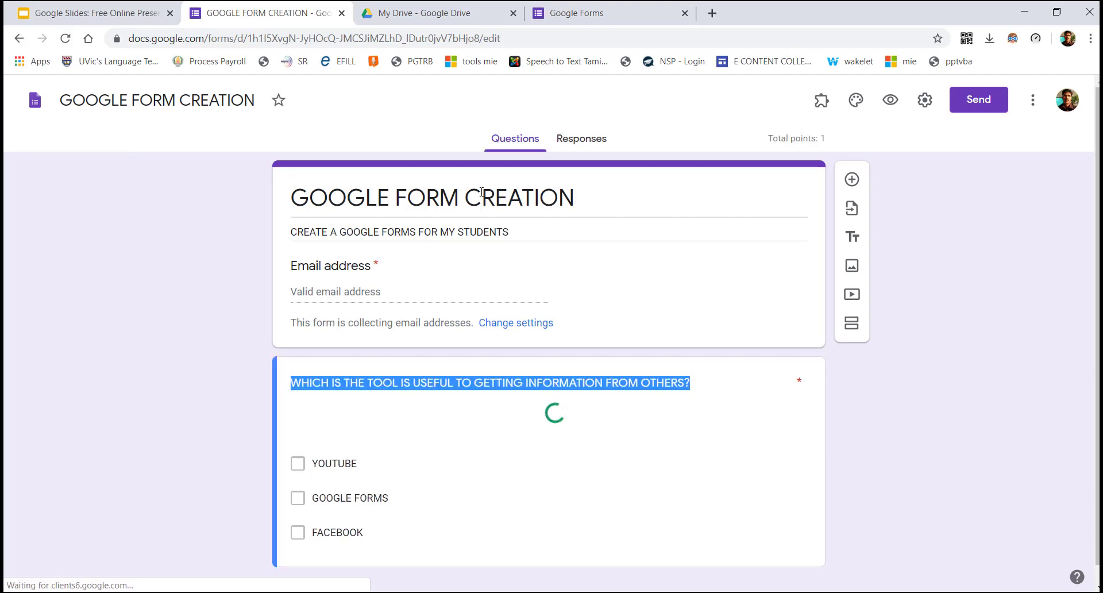
# Leave the quiz form and go back to the Google Forms home page with its recent forms list
pyautogui.click(471, 233)
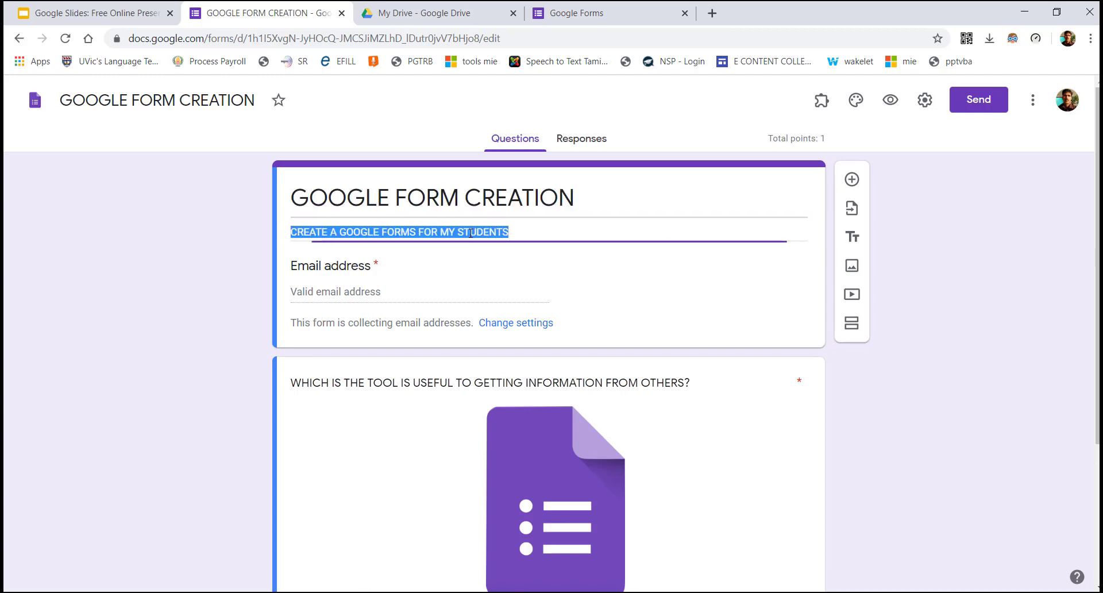
pyautogui.scroll(-1, 498, 209)
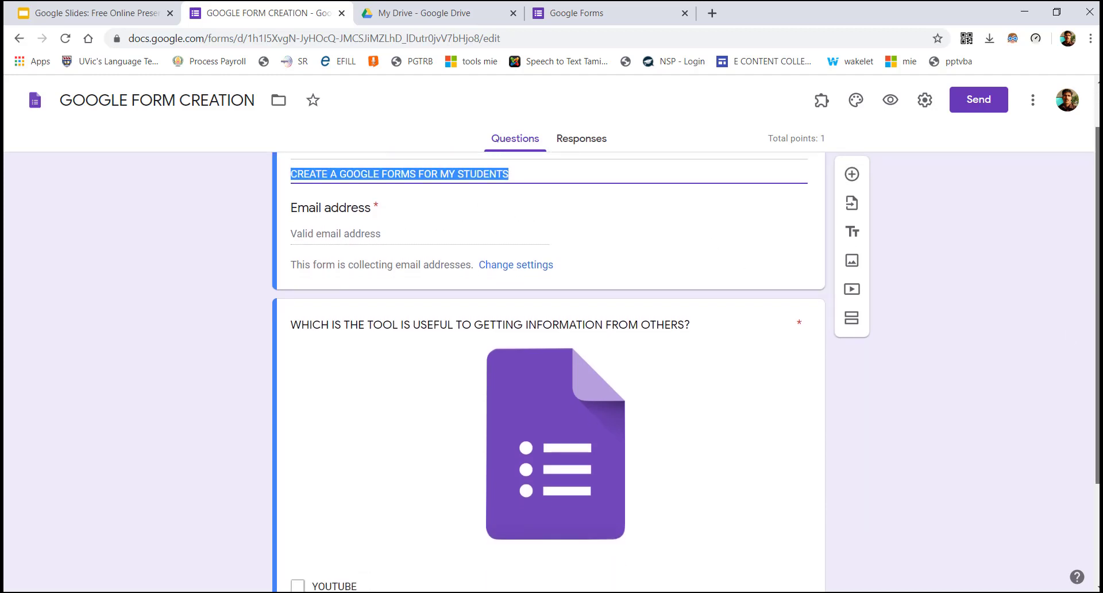
pyautogui.scroll(-1, 1070, 340)
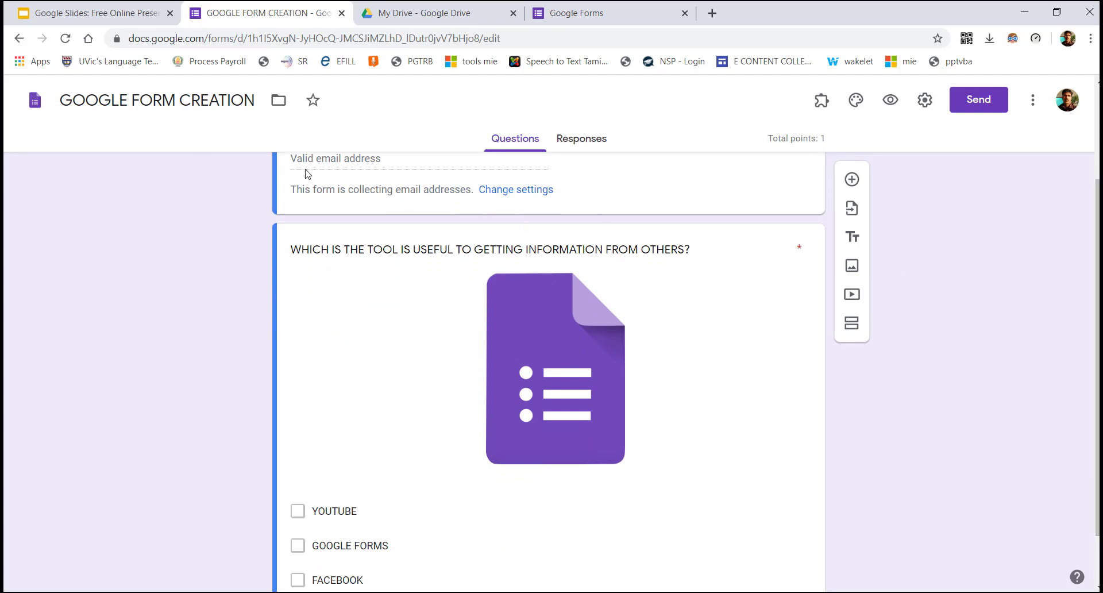
pyautogui.click(18, 39)
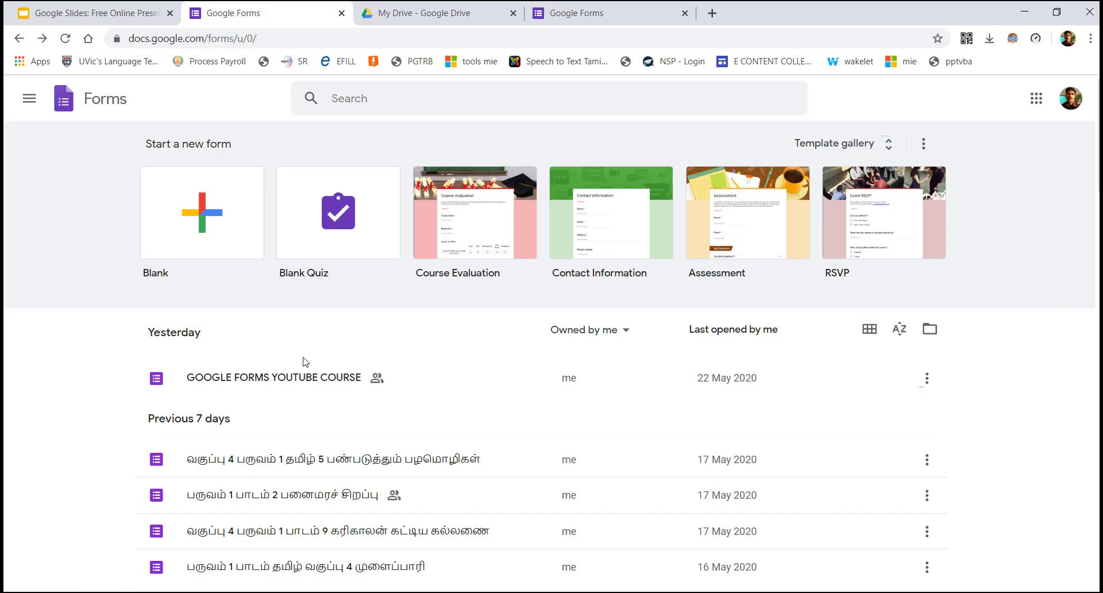
# Open the GOOGLE FORMS YOUTUBE COURSE form and scroll to its Full Name and Designation questions
pyautogui.click(299, 380)
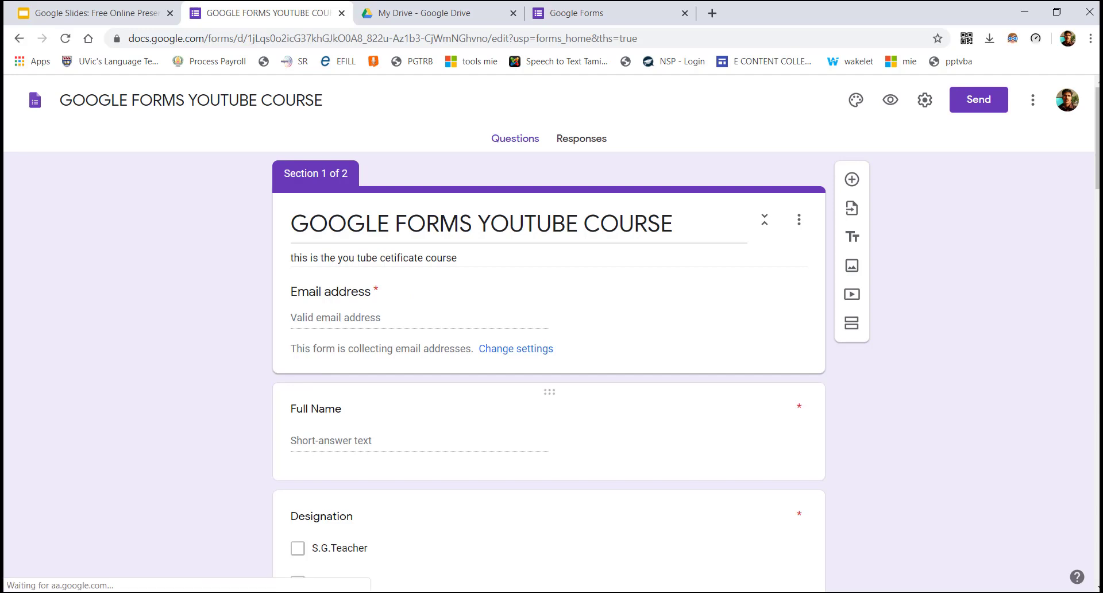
pyautogui.scroll(-2, 358, 318)
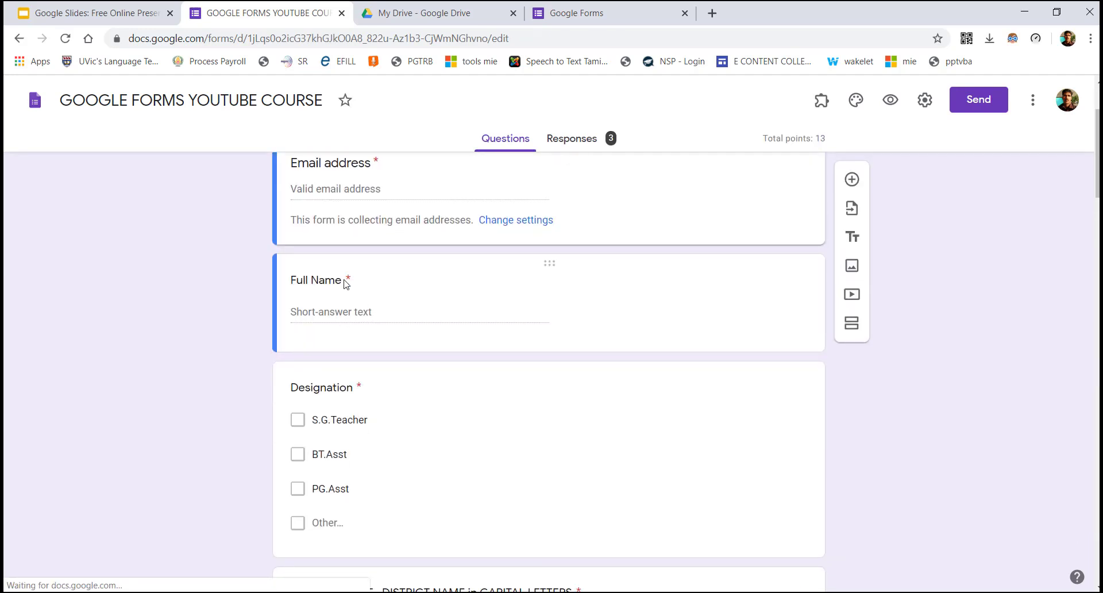
pyautogui.click(498, 291)
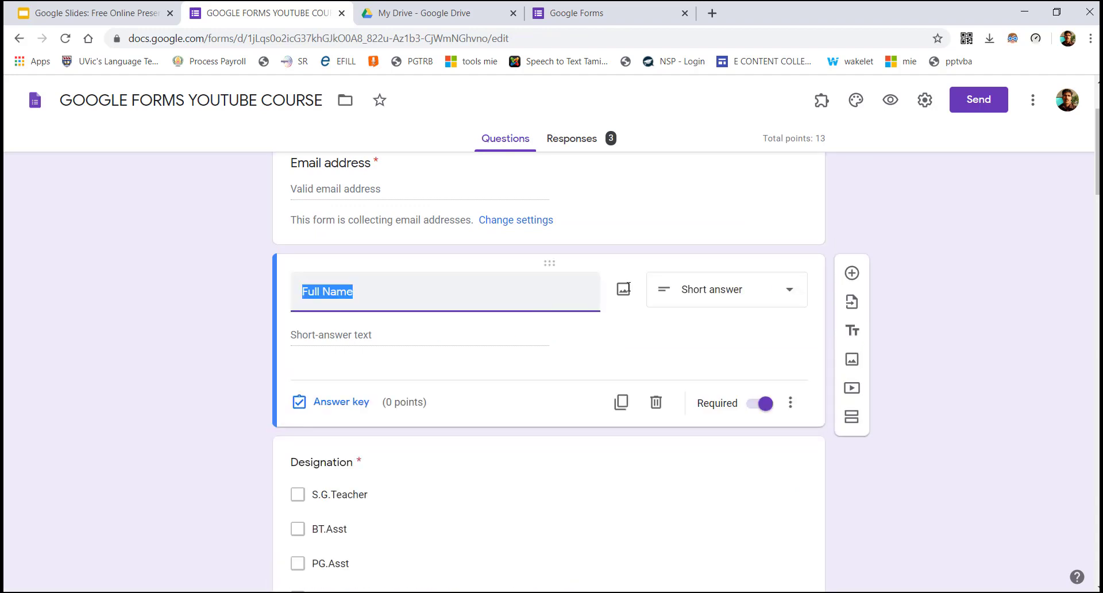
pyautogui.click(586, 354)
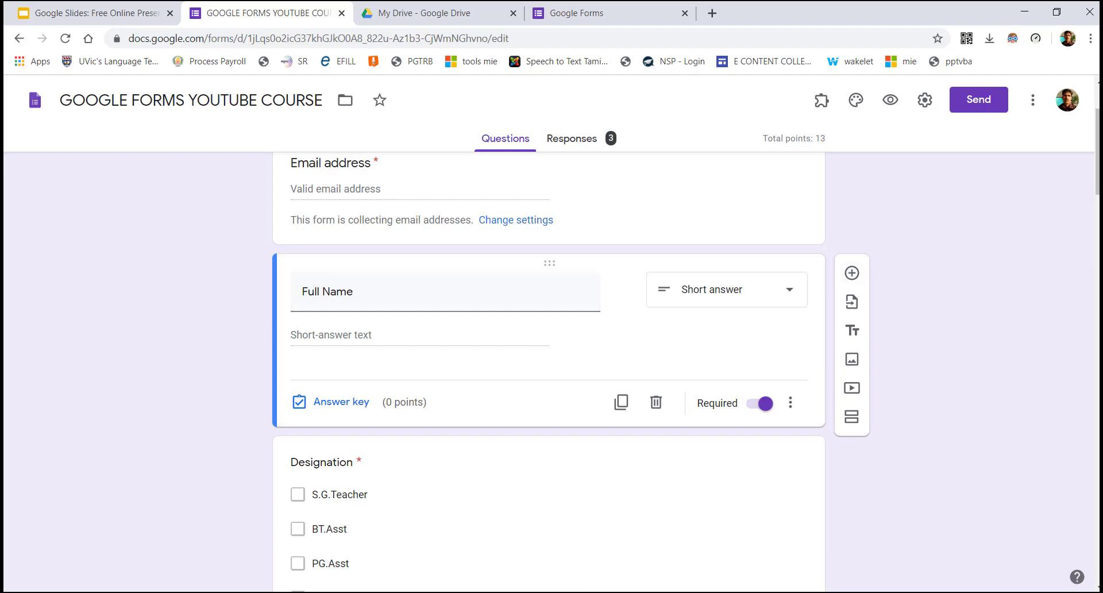
pyautogui.scroll(-2, 748, 253)
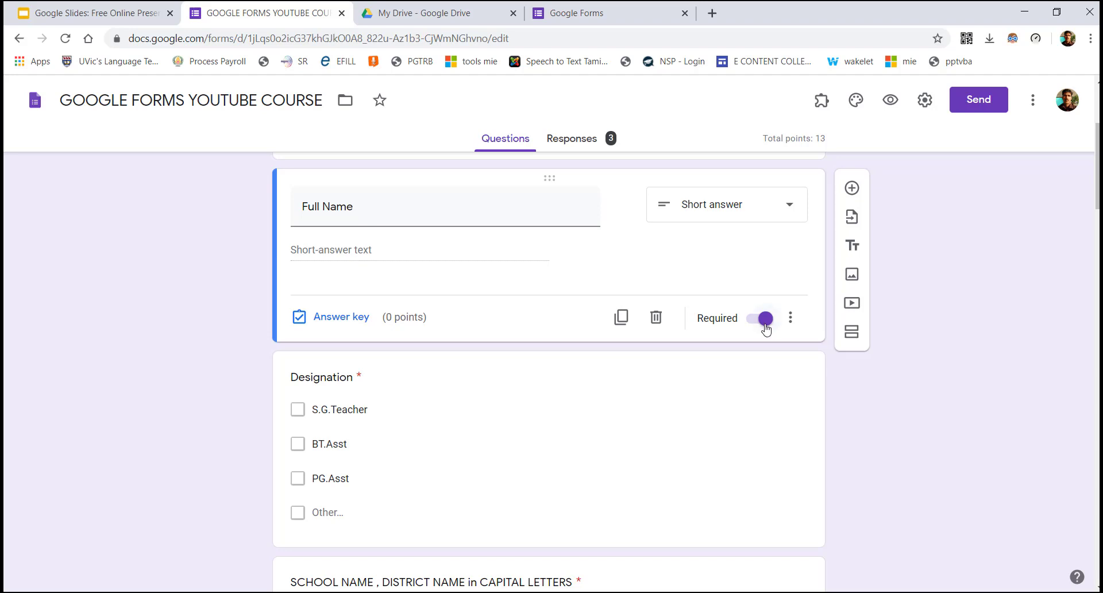
pyautogui.scroll(-3, 549, 368)
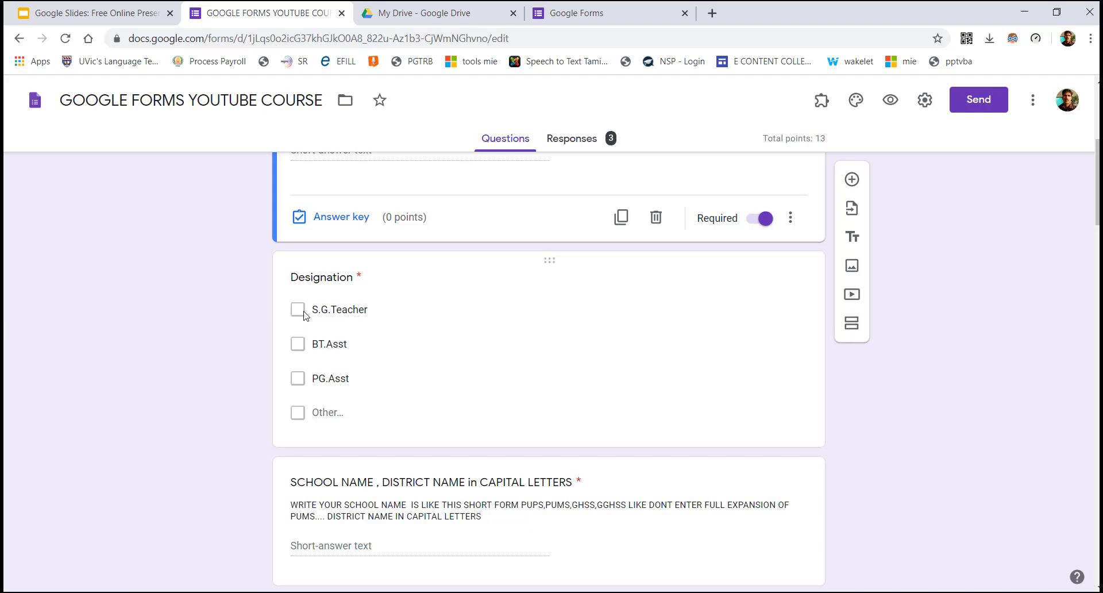
pyautogui.click(435, 275)
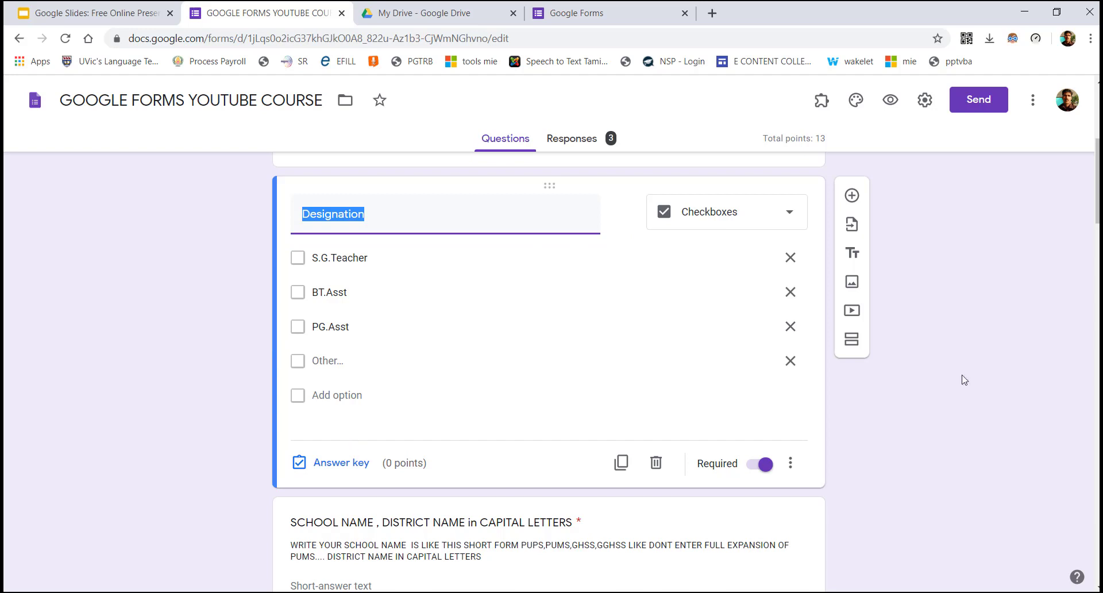
pyautogui.scroll(-5, 548, 368)
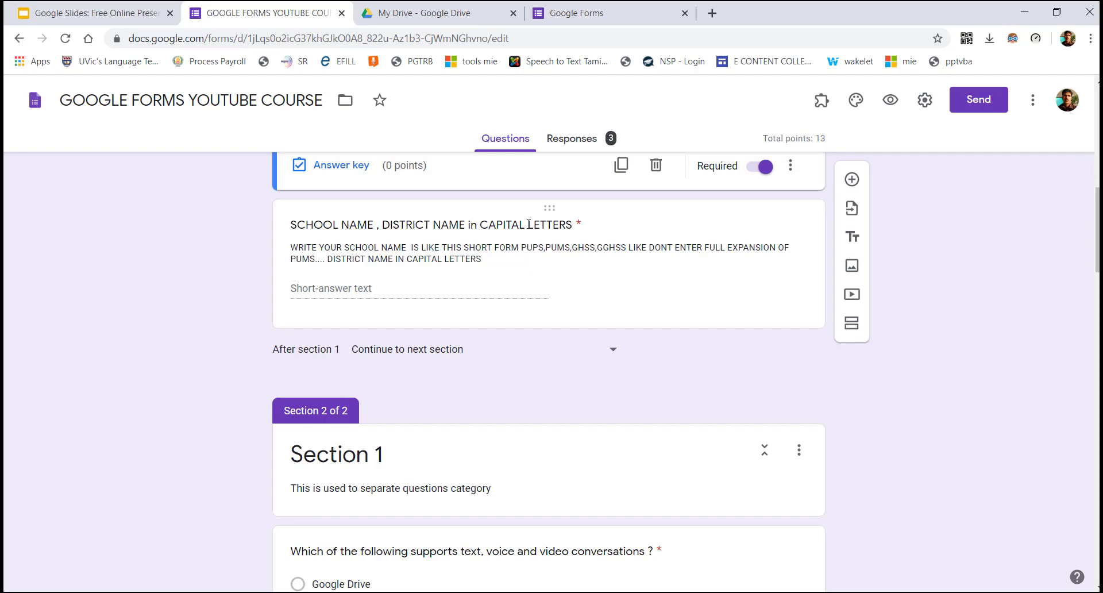
pyautogui.click(528, 224)
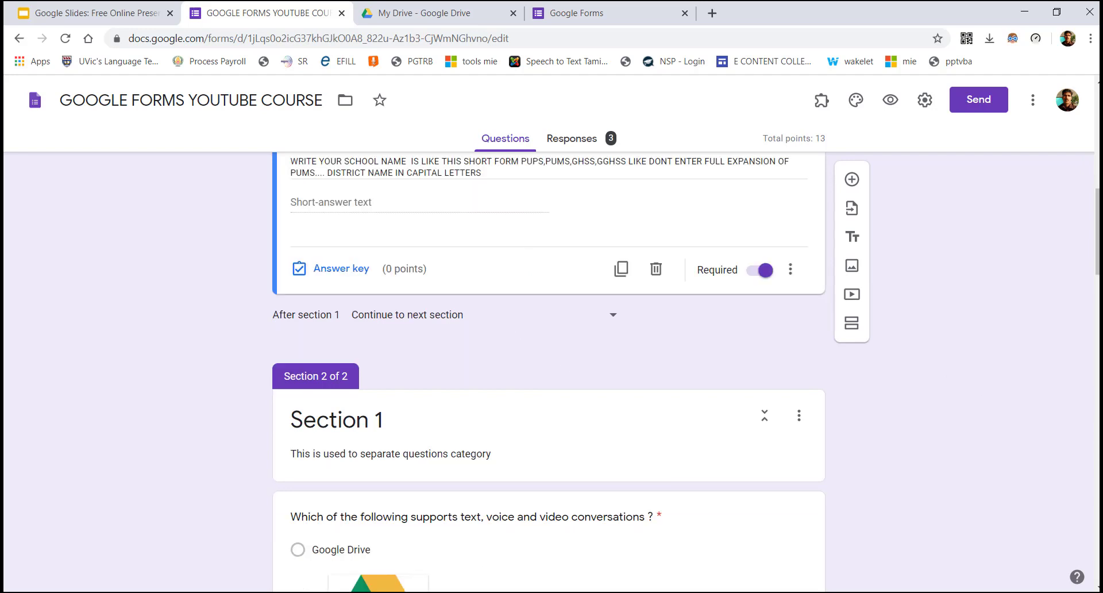
pyautogui.scroll(2, 571, 314)
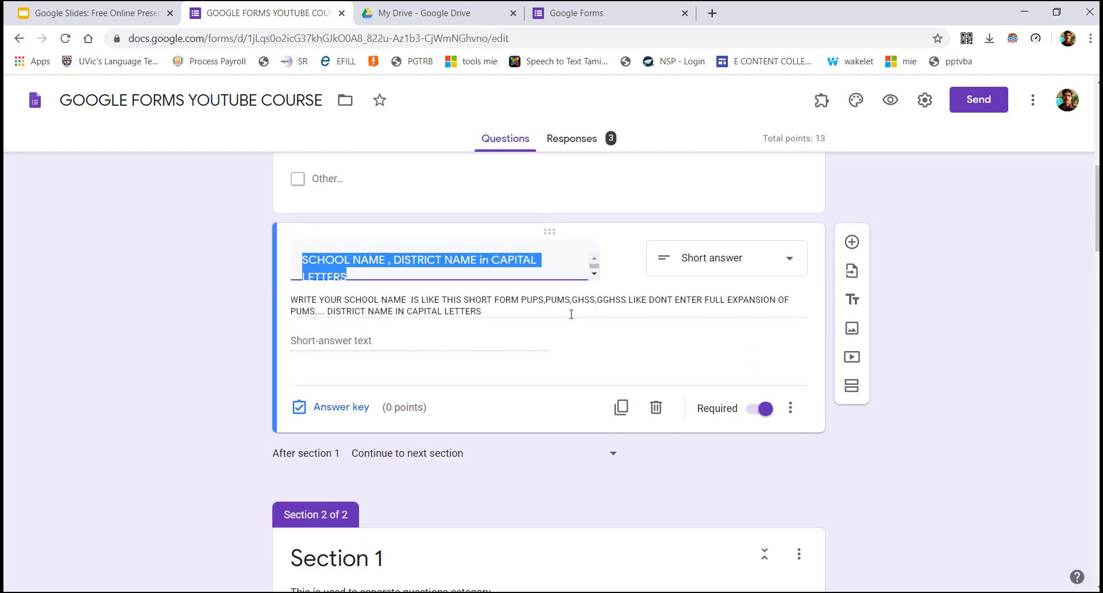
pyautogui.click(458, 275)
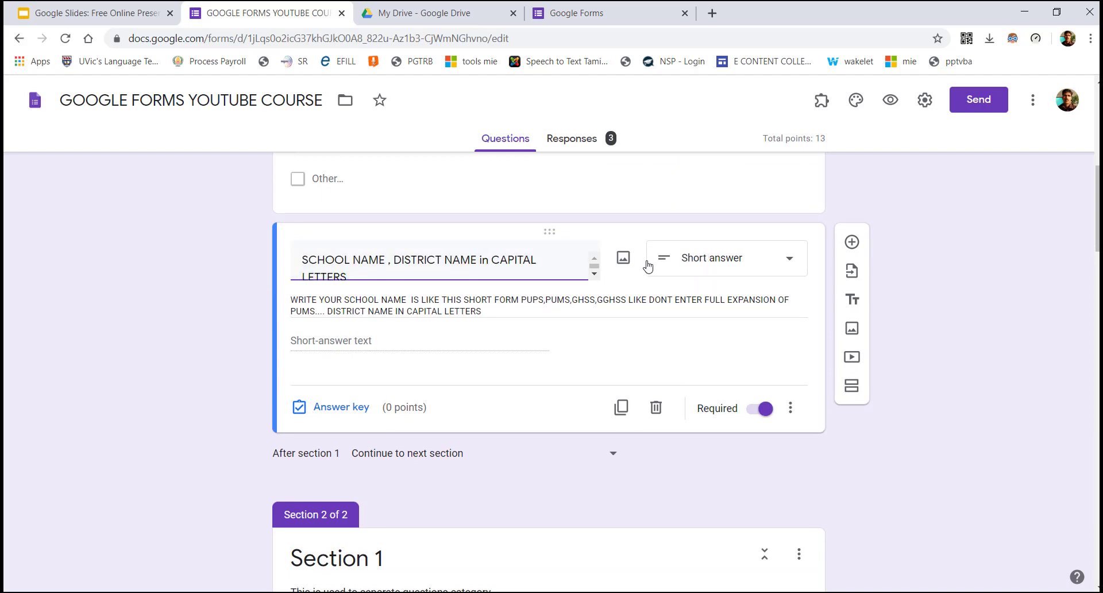
pyautogui.click(790, 408)
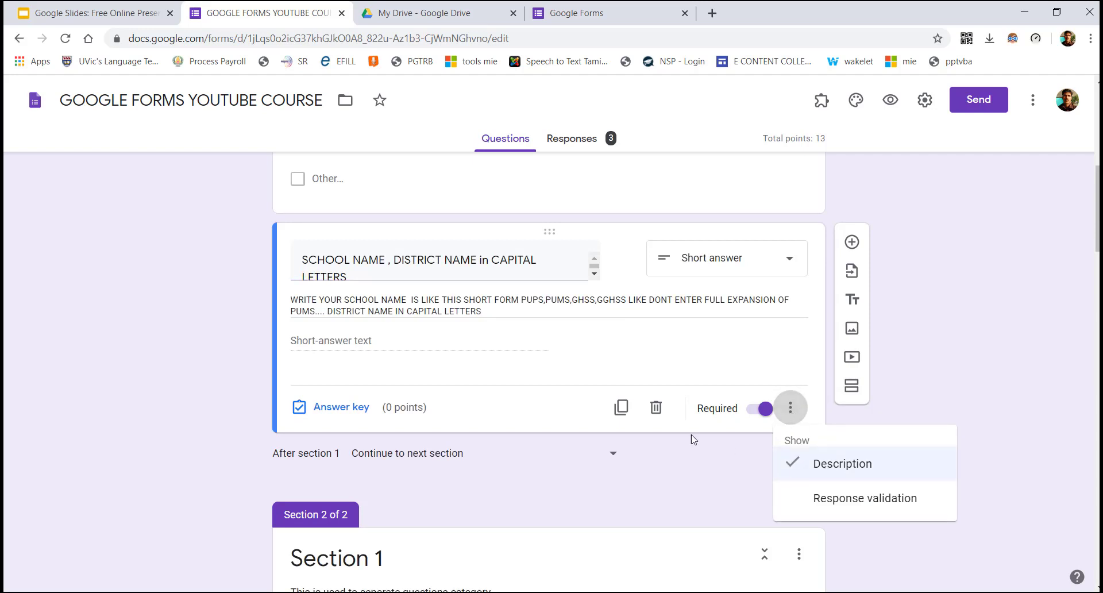
pyautogui.click(483, 313)
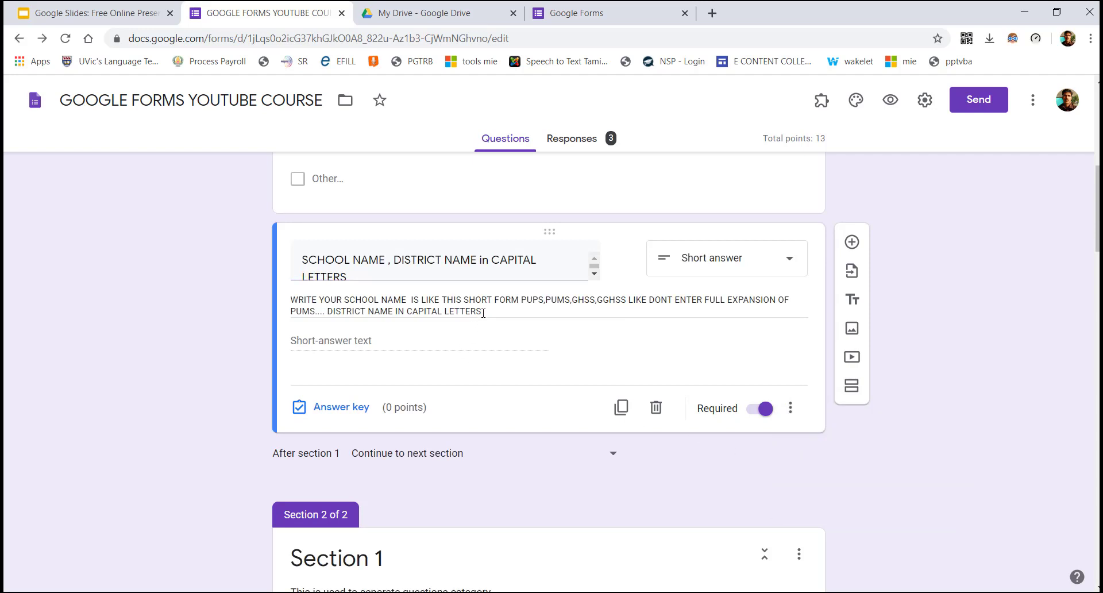
pyautogui.moveTo(482, 313); pyautogui.dragTo(290, 312)
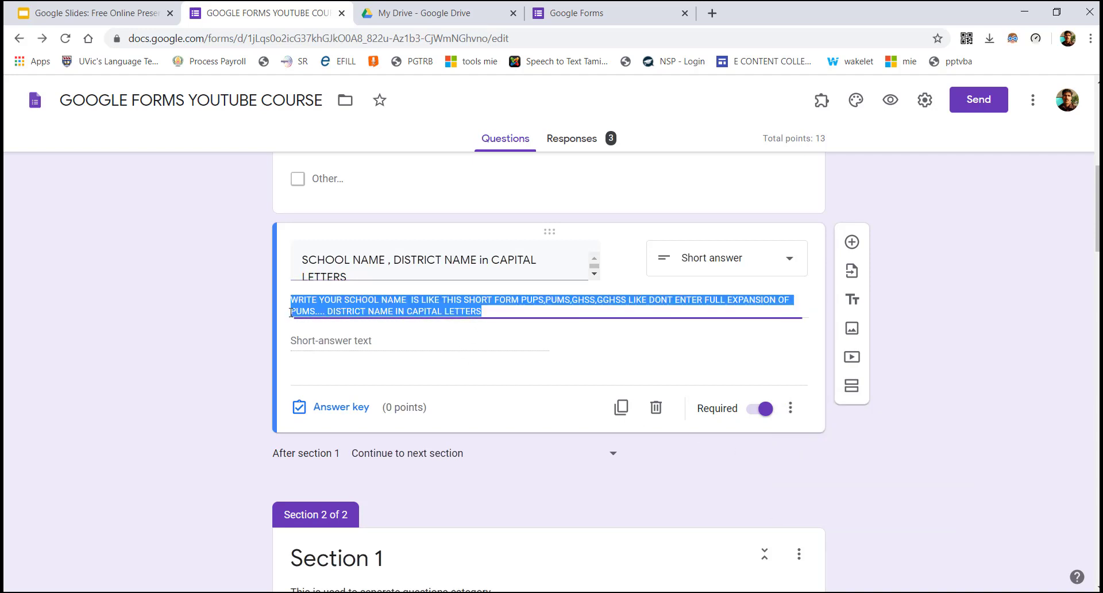
pyautogui.click(511, 313)
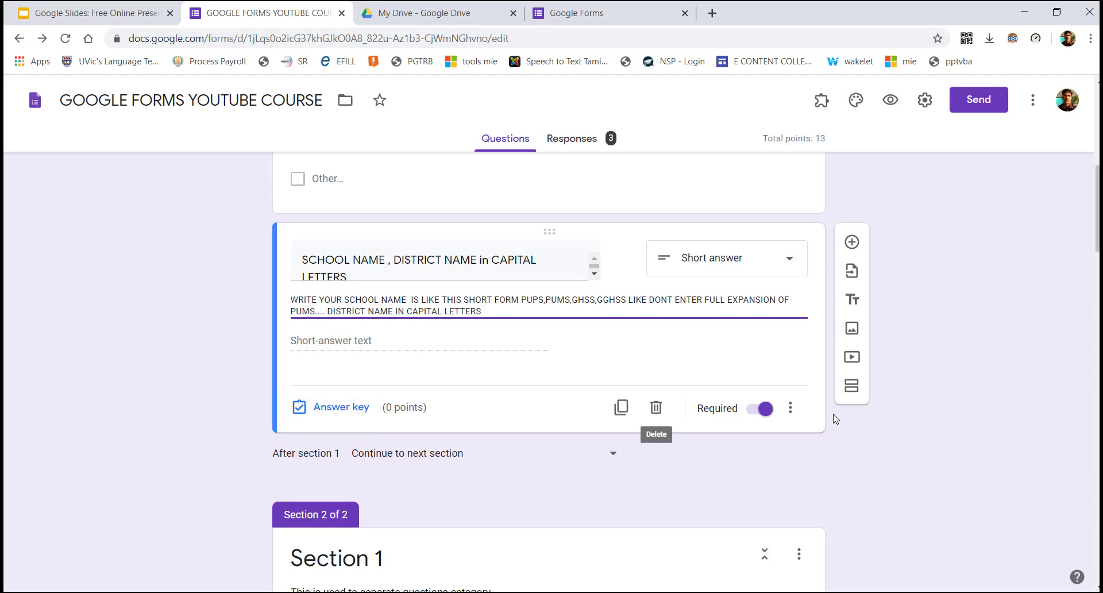
pyautogui.scroll(2, 836, 416)
pyautogui.scroll(-8, 549, 372)
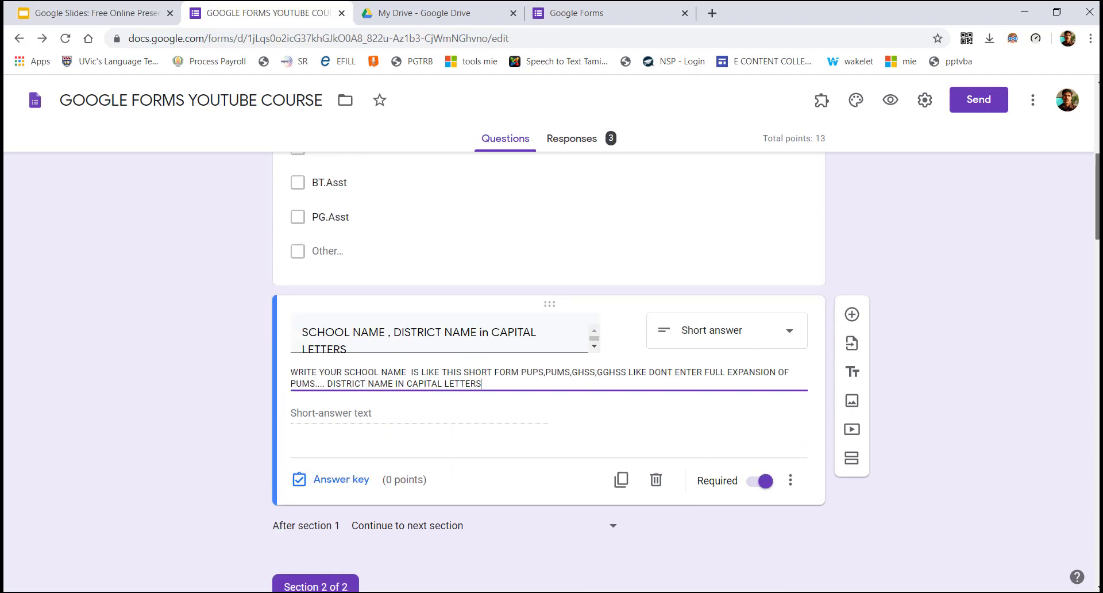
pyautogui.scroll(3, 549, 372)
pyautogui.scroll(10, 549, 372)
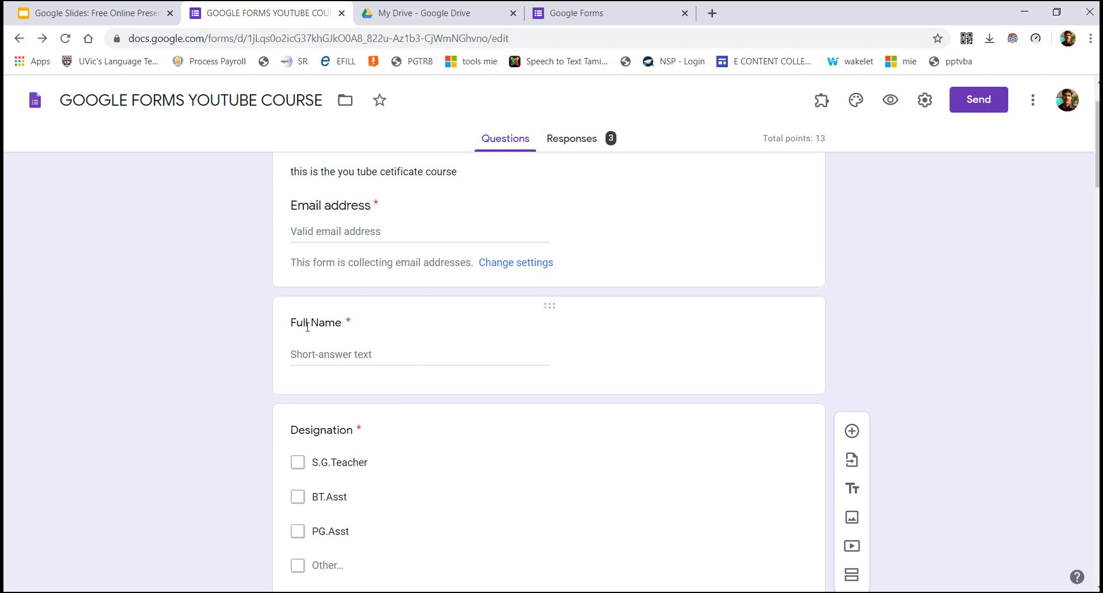
pyautogui.scroll(-2, 901, 362)
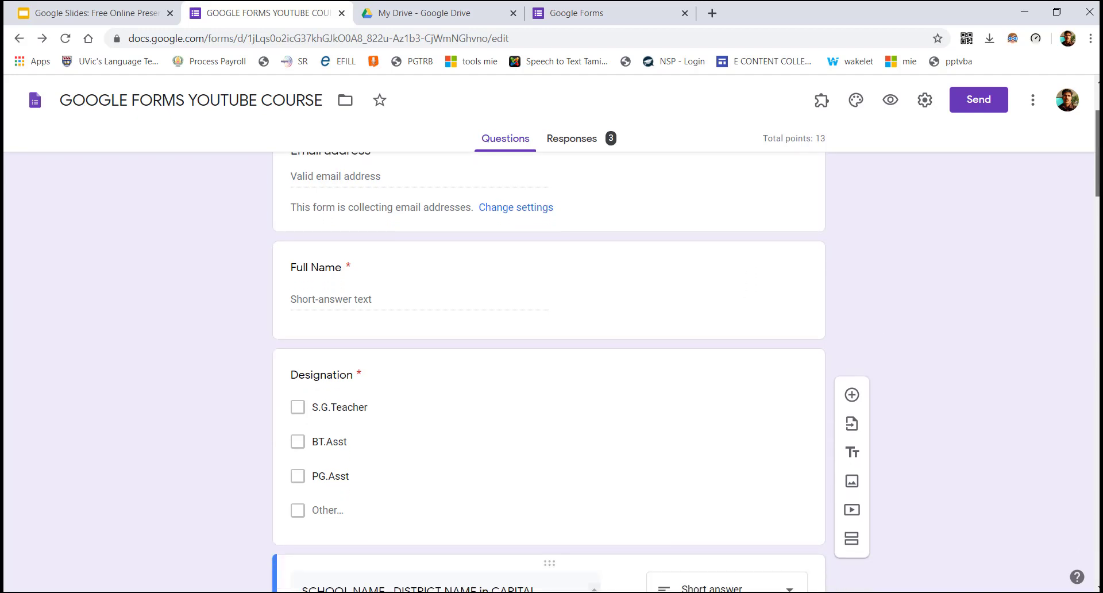
pyautogui.scroll(-3, 340, 217)
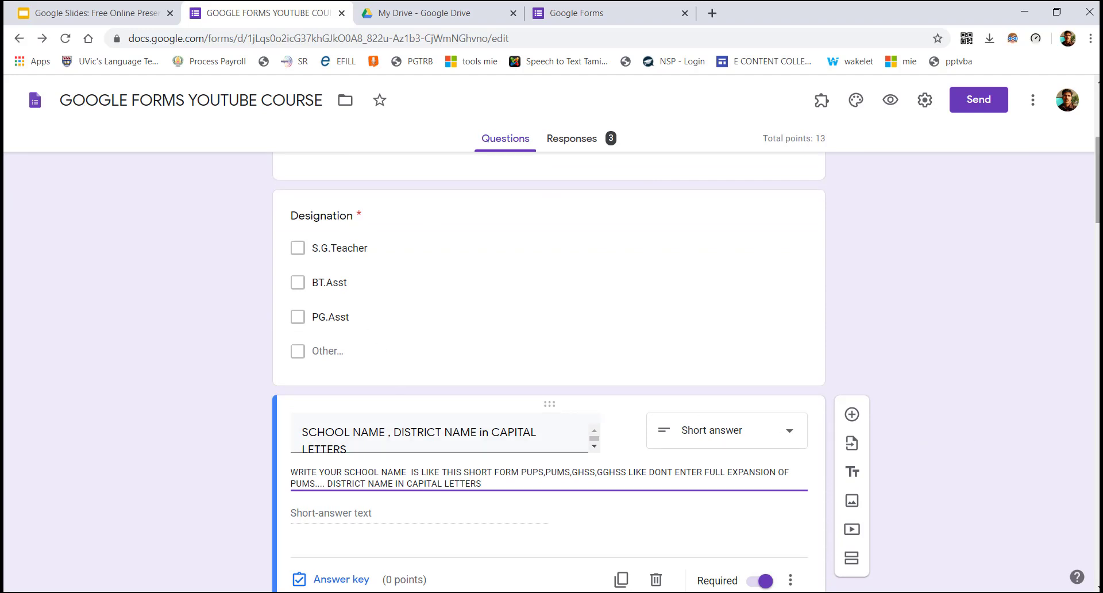
pyautogui.scroll(-2, 1097, 221)
pyautogui.scroll(-7, 551, 367)
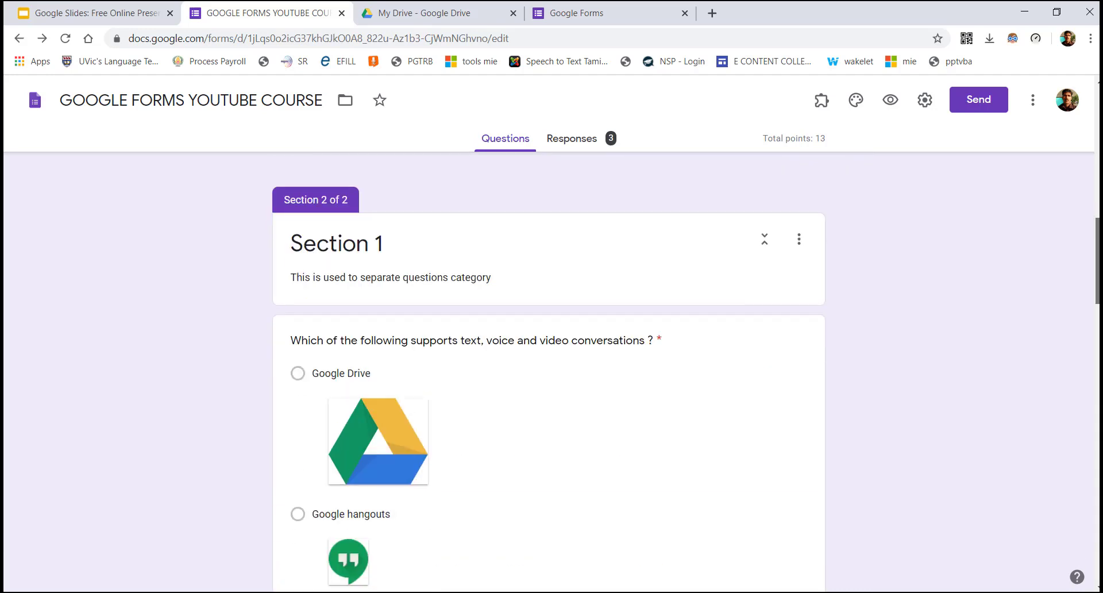
pyautogui.scroll(1, 549, 373)
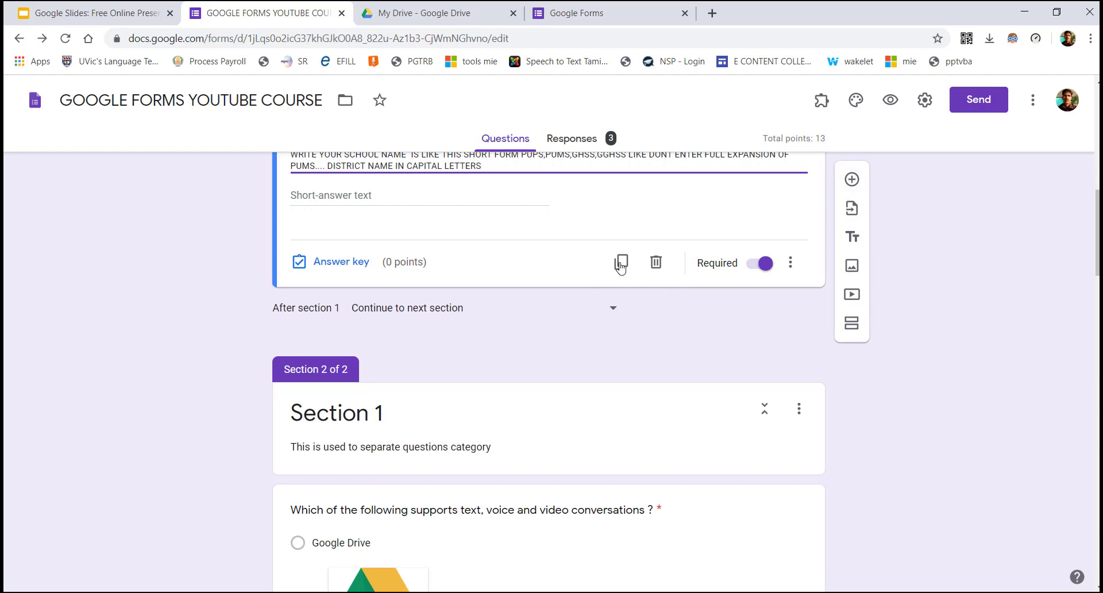
pyautogui.click(851, 181)
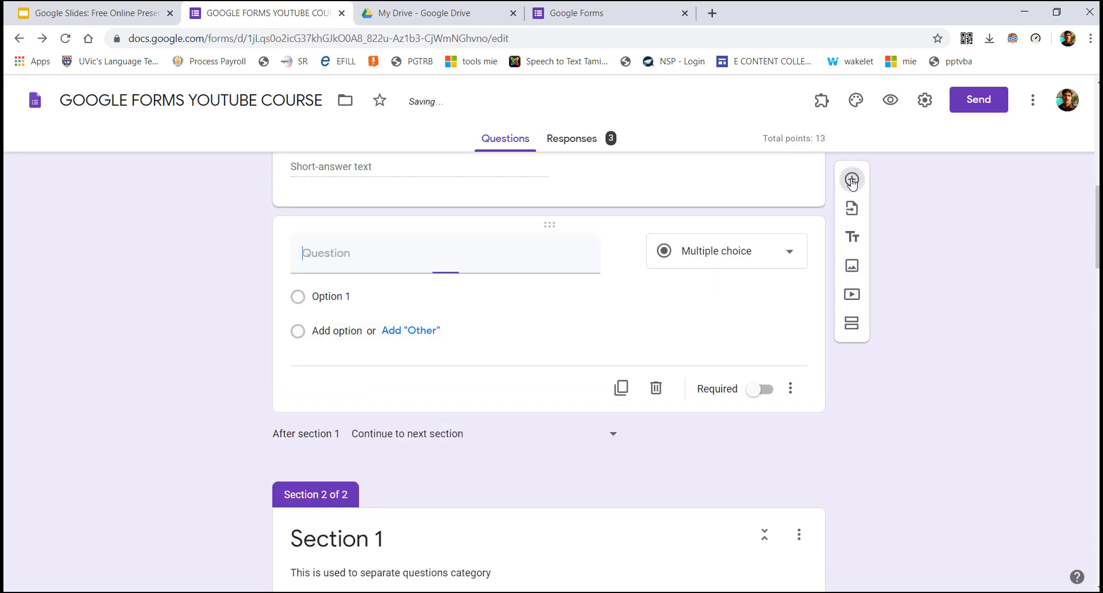
pyautogui.click(655, 387)
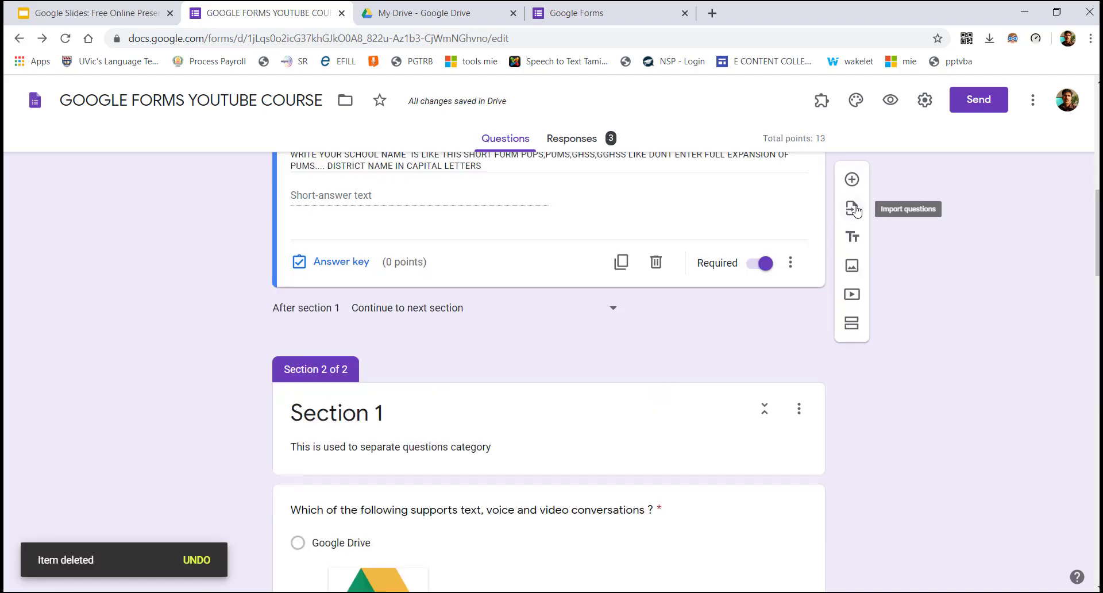
pyautogui.click(852, 209)
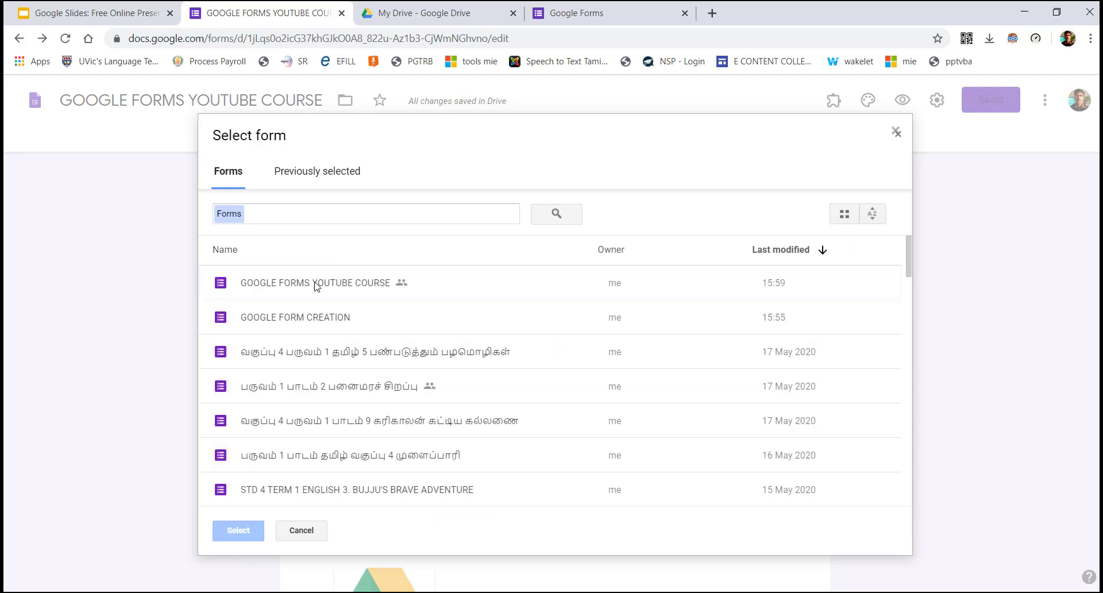
pyautogui.click(300, 324)
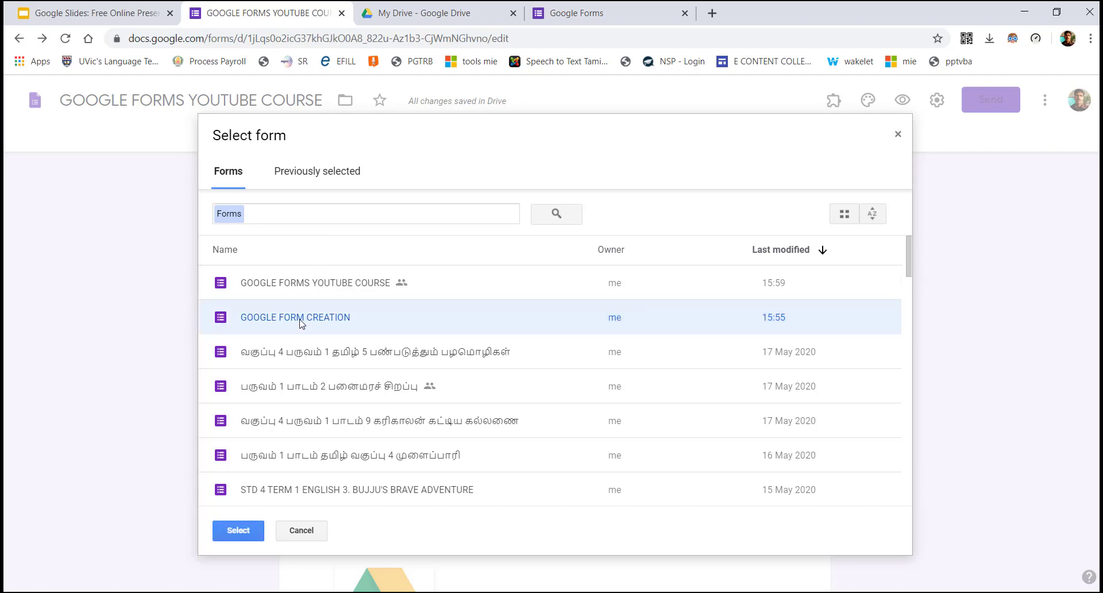
pyautogui.click(238, 532)
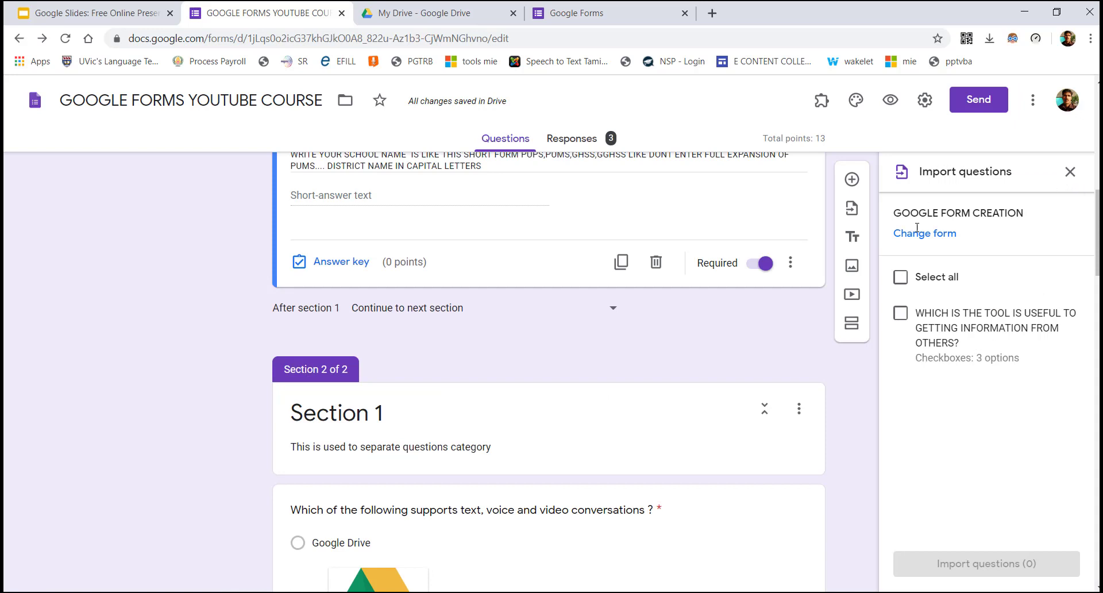
pyautogui.click(902, 314)
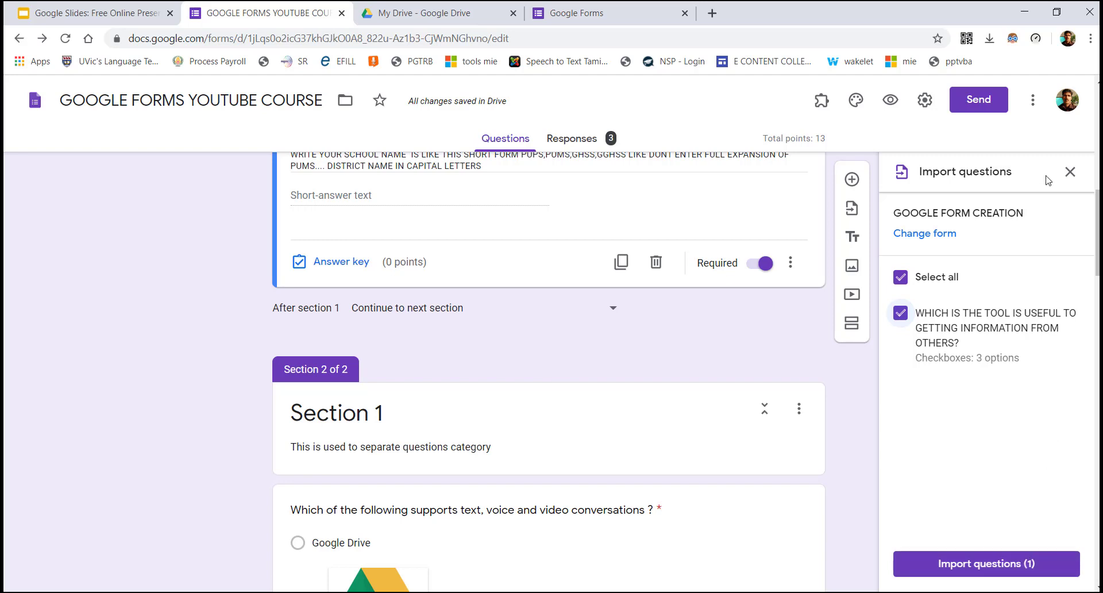
pyautogui.click(1067, 174)
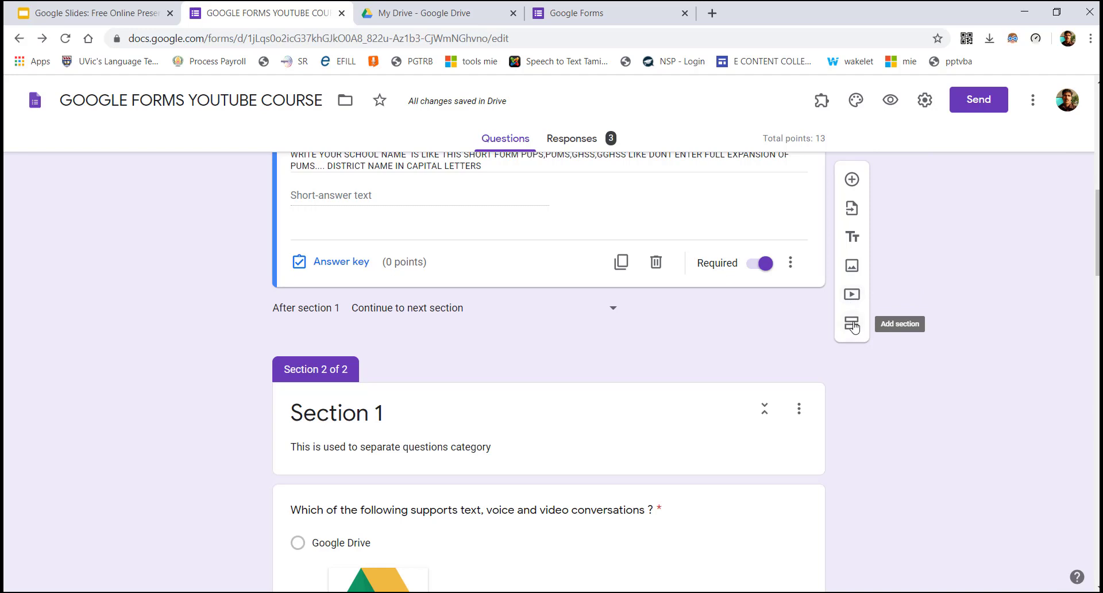
# Merge the empty untitled section into the section above, leaving section 1's navigation unchanged
pyautogui.click(852, 325)
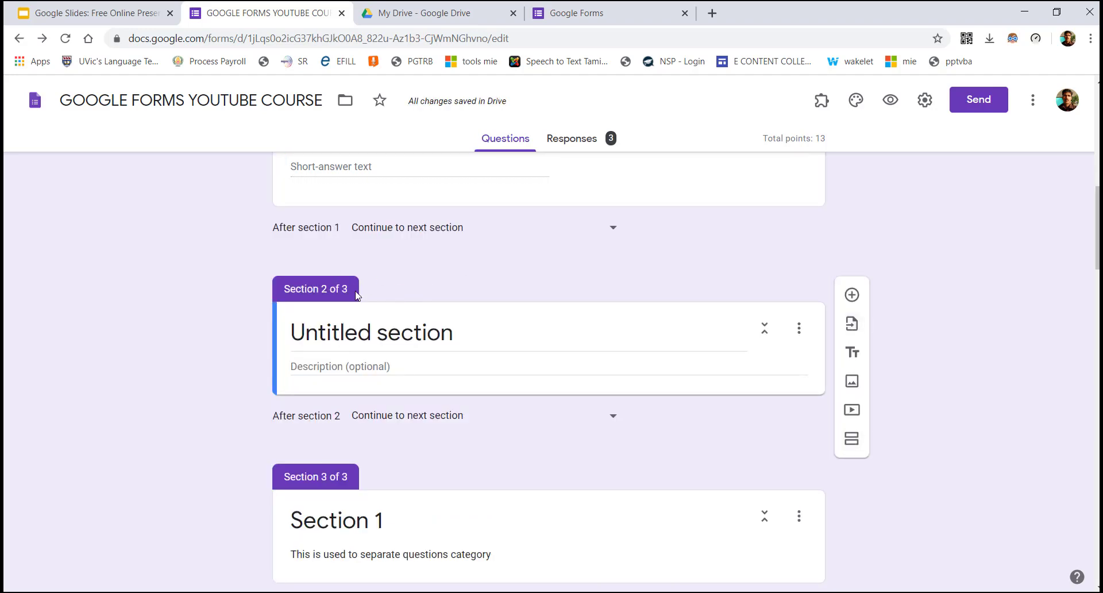
pyautogui.scroll(6, 1057, 328)
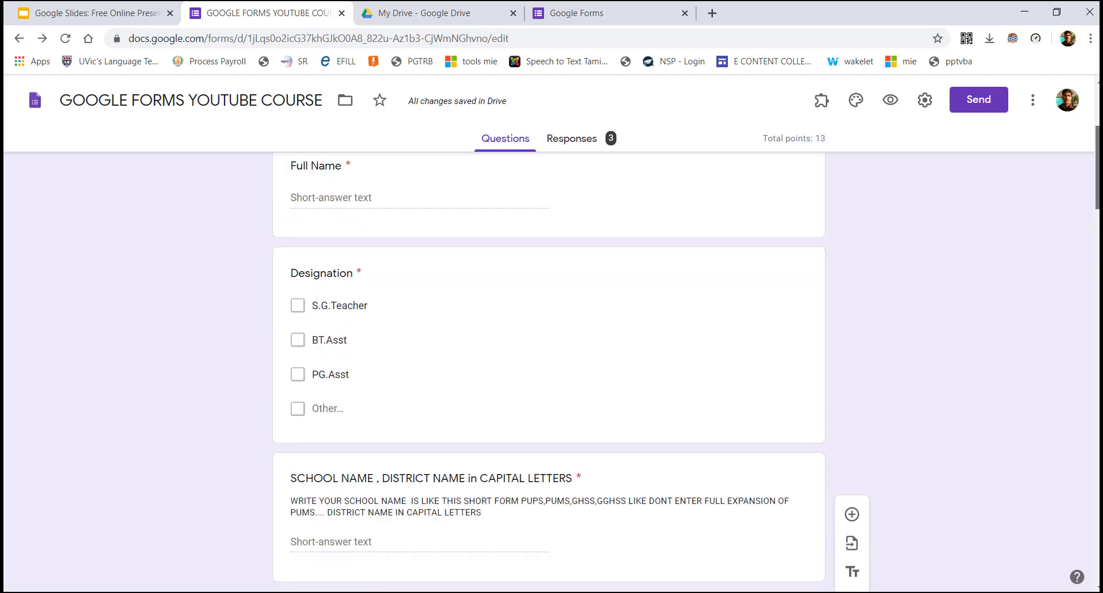
pyautogui.scroll(4, 289, 243)
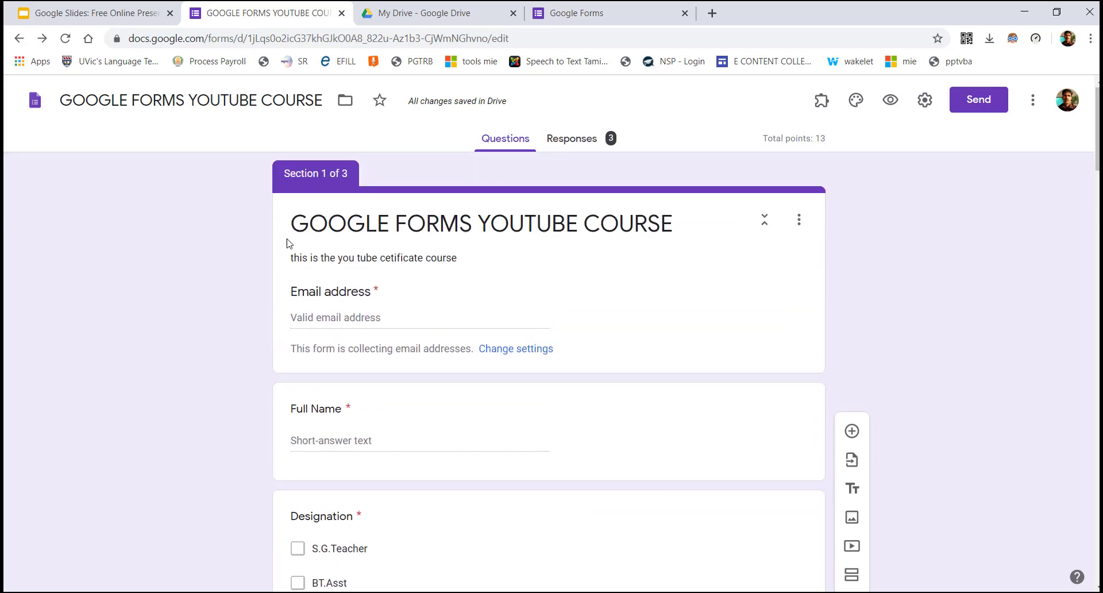
pyautogui.scroll(-5, 1097, 132)
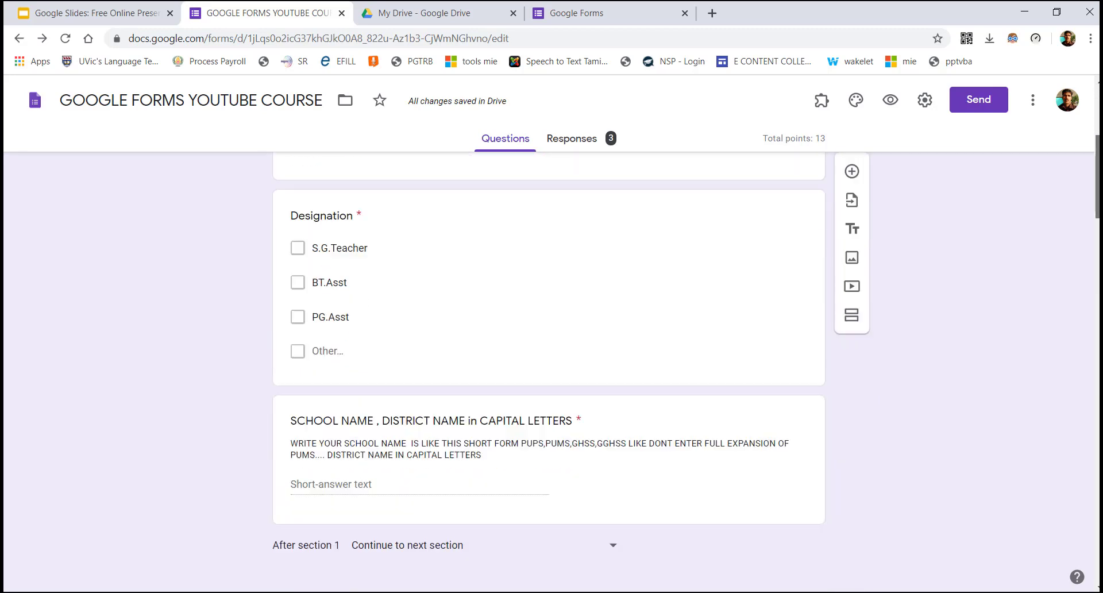
pyautogui.scroll(-5, 1097, 172)
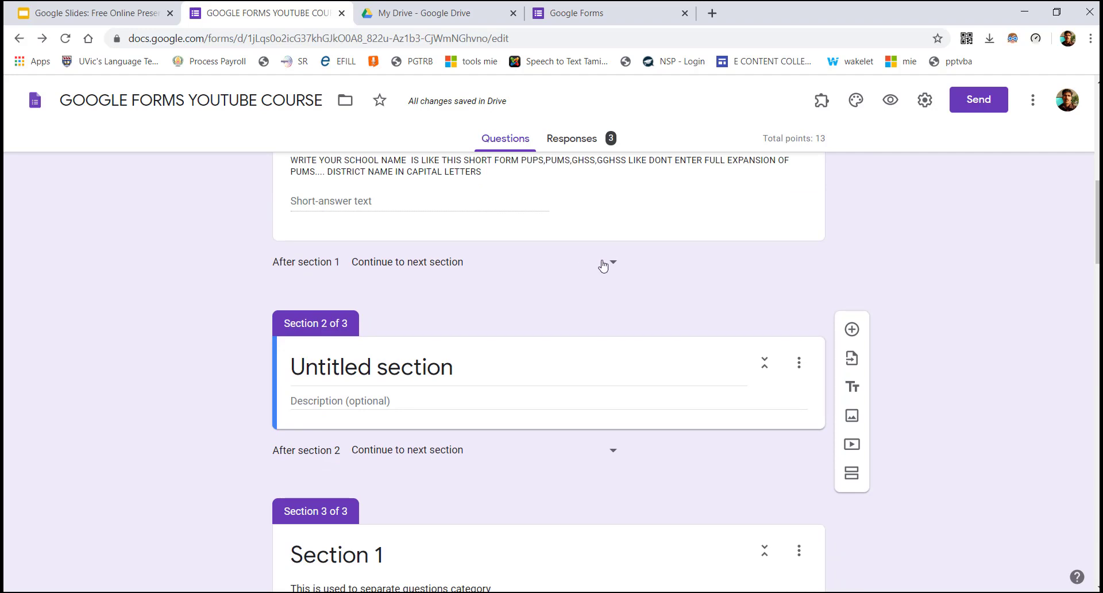
pyautogui.click(603, 265)
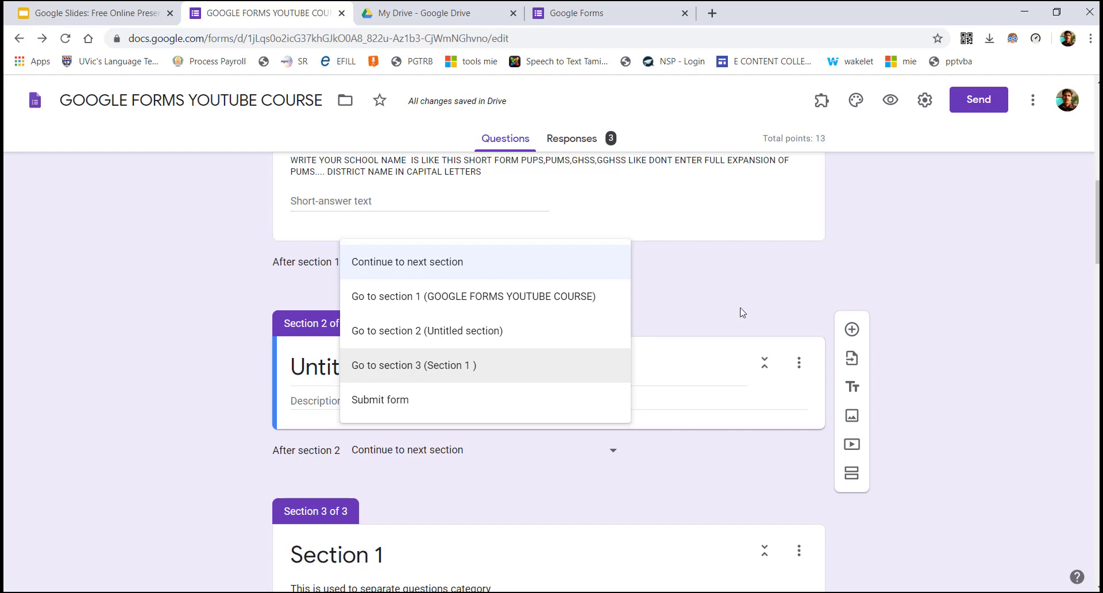
pyautogui.click(761, 290)
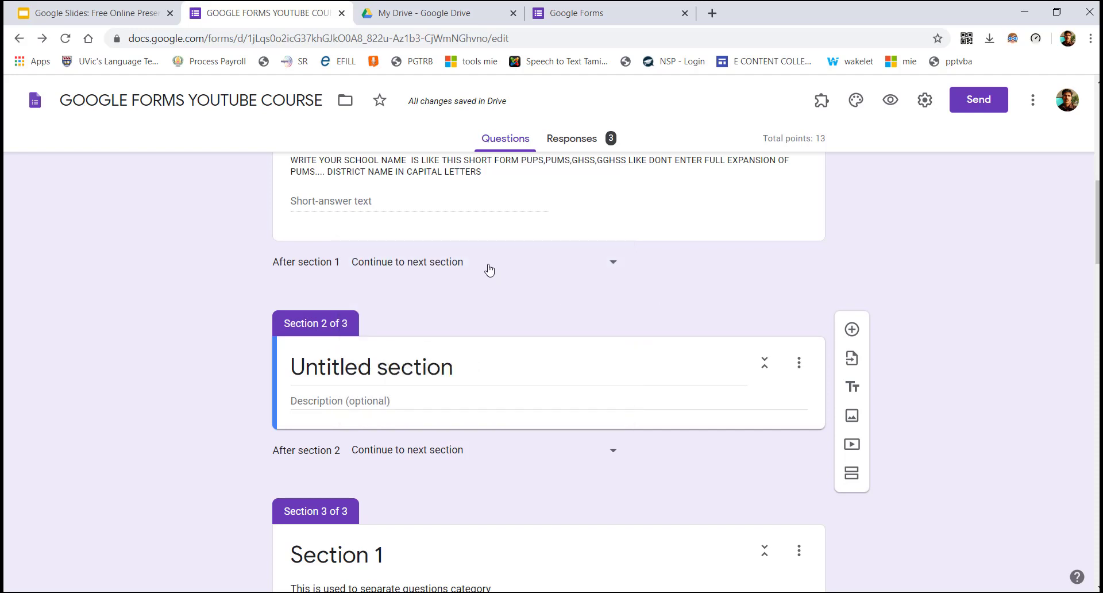
pyautogui.click(799, 362)
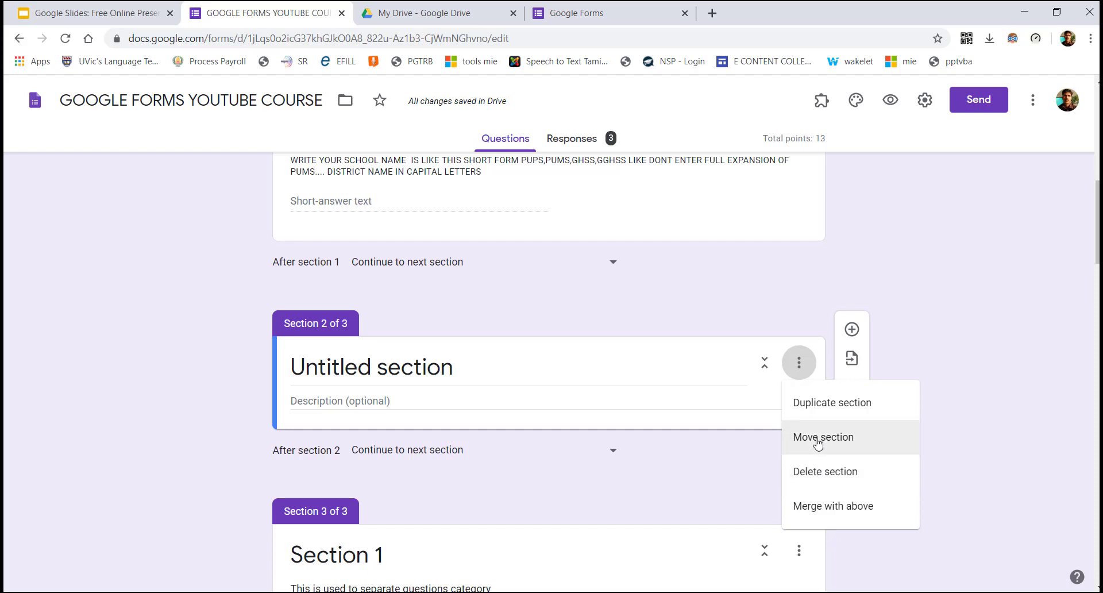
pyautogui.click(826, 507)
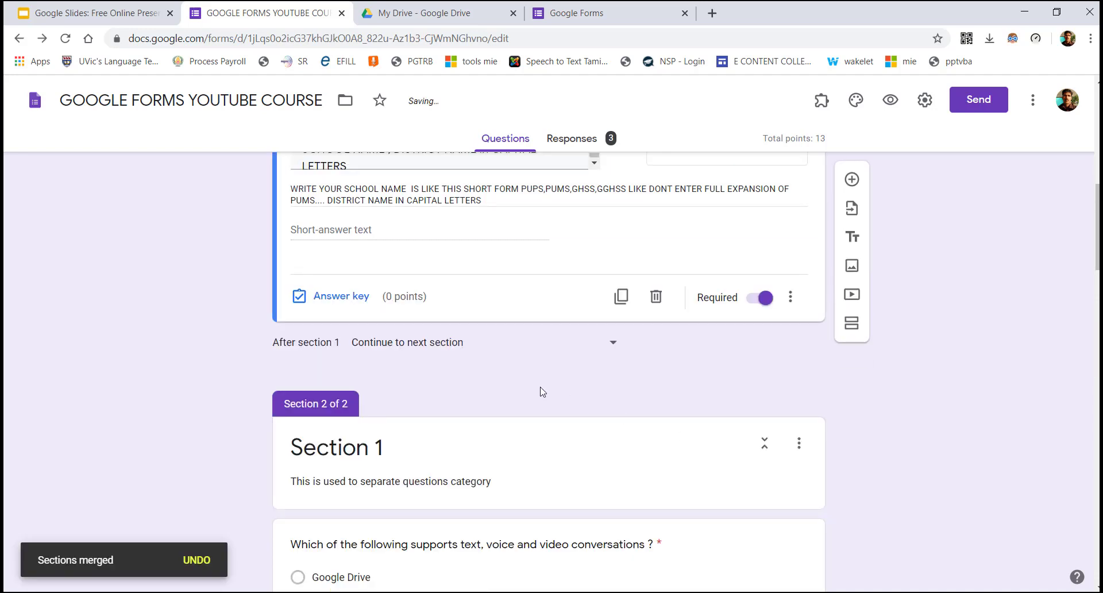
# Rename the section title from 'Section 1' to 'Section 2'
pyautogui.moveTo(1097, 227); pyautogui.dragTo(1097, 254)
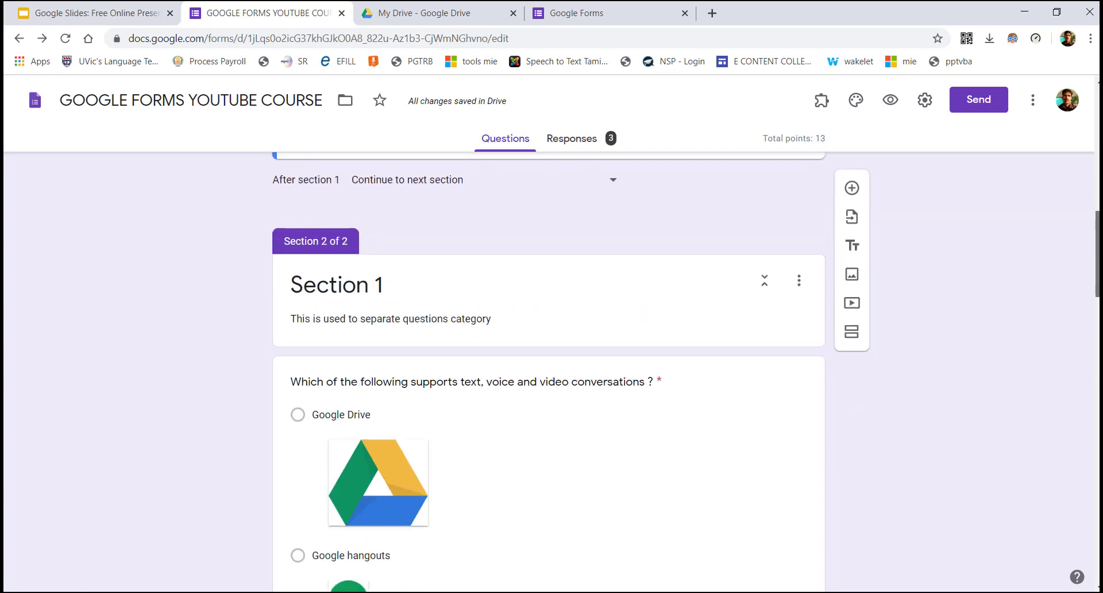
pyautogui.click(400, 284)
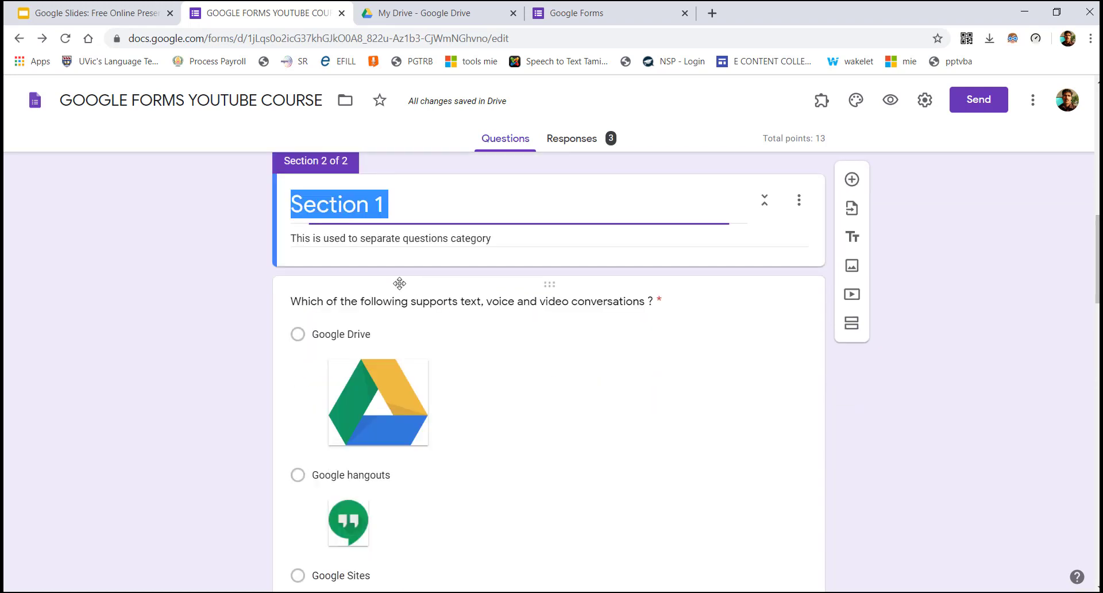
pyautogui.press('Right')
pyautogui.write('2')
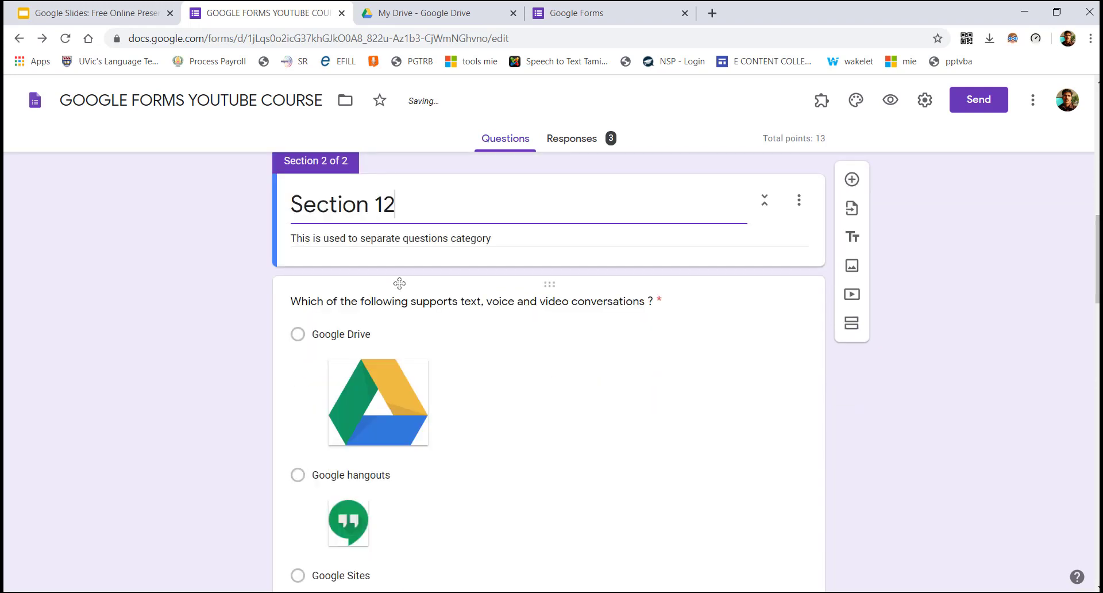
pyautogui.press('Left')
pyautogui.press('BackSpace')
# Place the caret at the end of the description 'This is used to separate questions category'
pyautogui.click(457, 237)
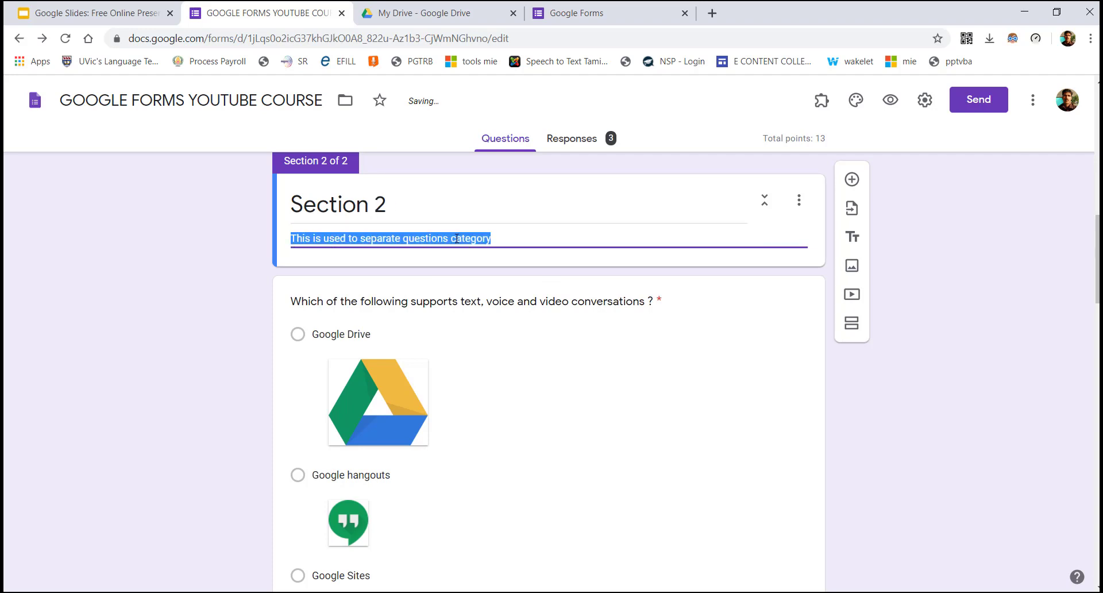
pyautogui.click(500, 245)
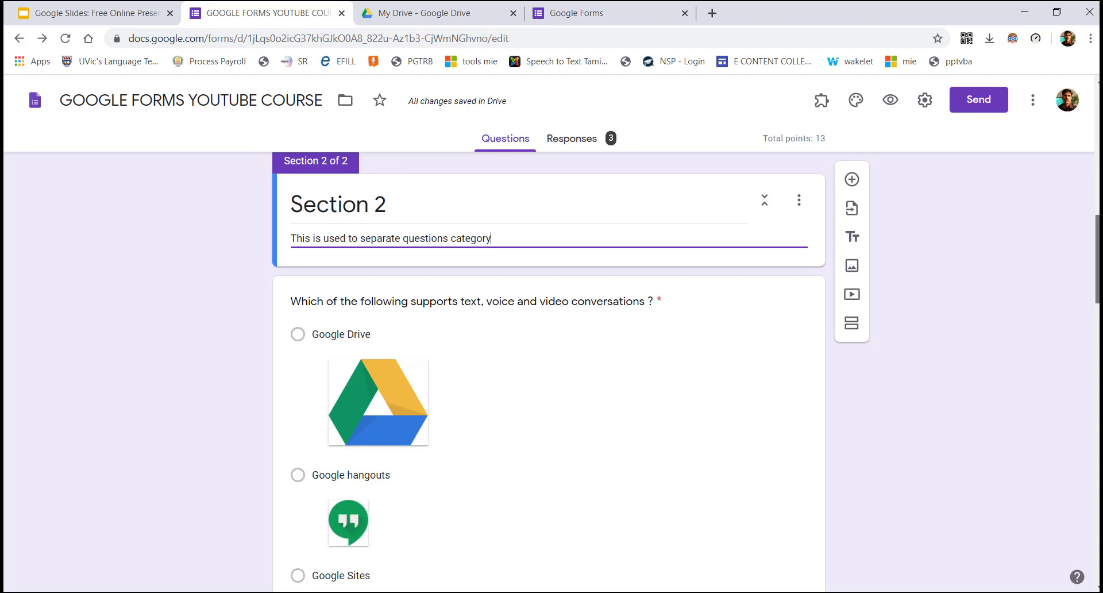
pyautogui.scroll(-1, 548, 373)
pyautogui.moveTo(1097, 269); pyautogui.dragTo(1097, 274)
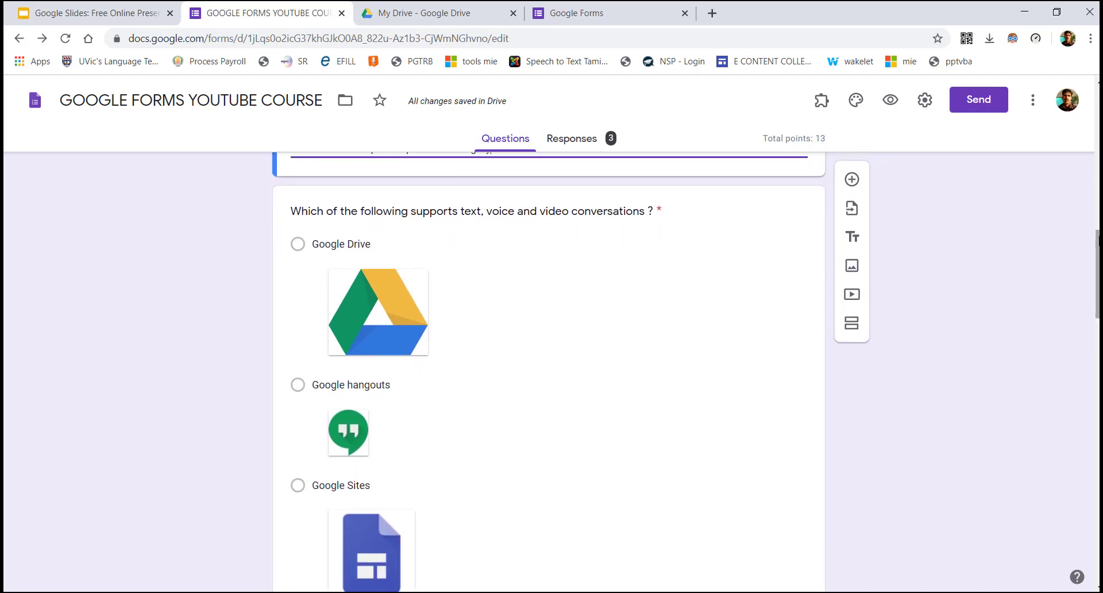
# Review the video-conversations question's image options, with Google hangouts marked as the correct answer
pyautogui.click(604, 212)
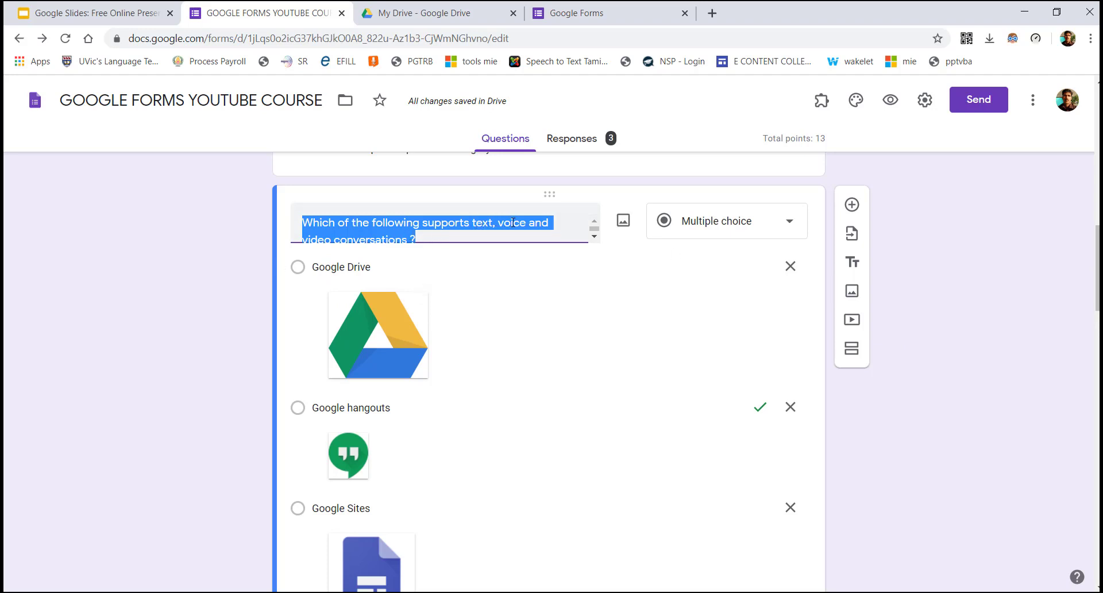
pyautogui.scroll(1, 390, 223)
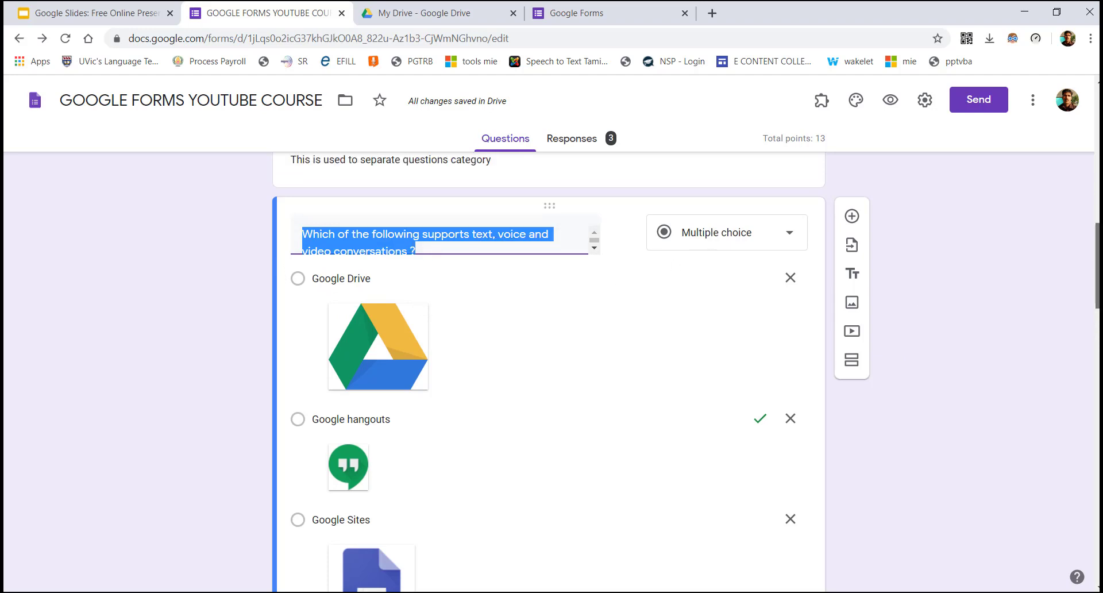
pyautogui.scroll(-2, 390, 223)
pyautogui.scroll(-1, 389, 223)
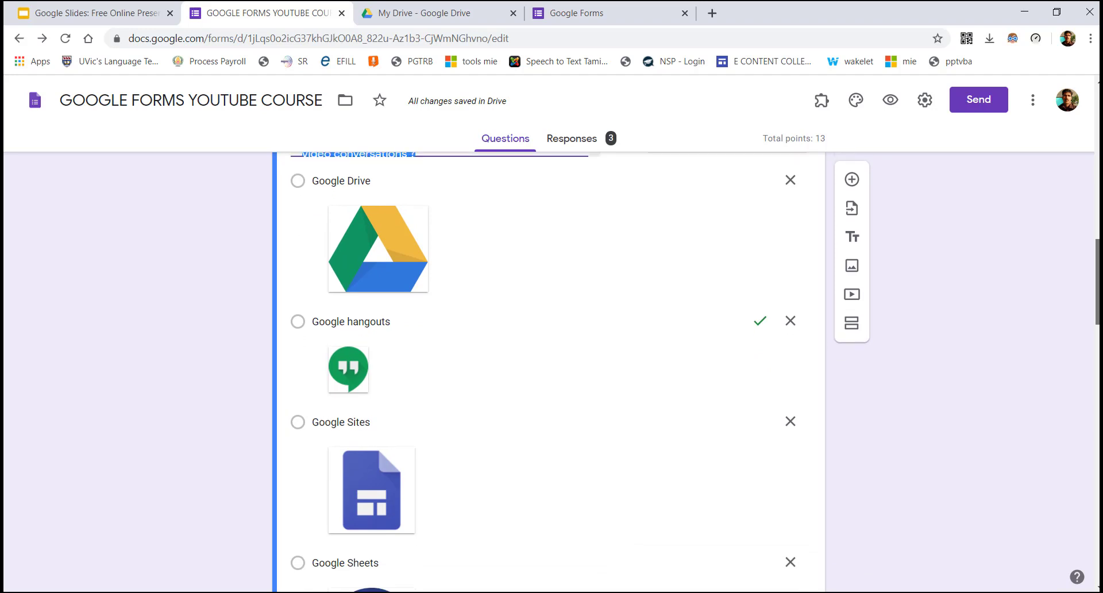
pyautogui.scroll(-1, 550, 372)
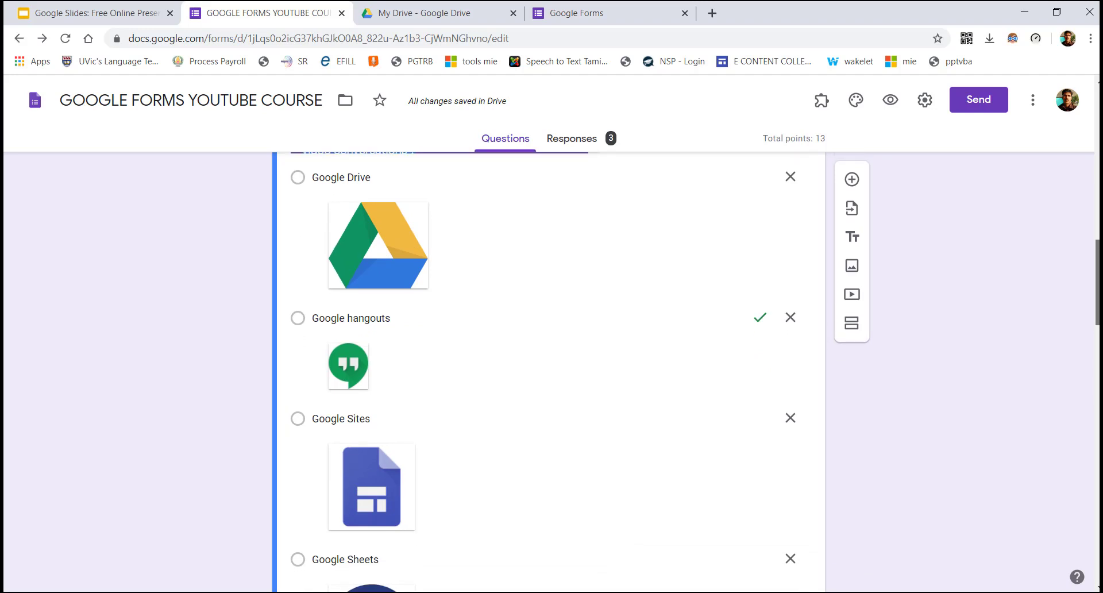
pyautogui.scroll(-1, 550, 372)
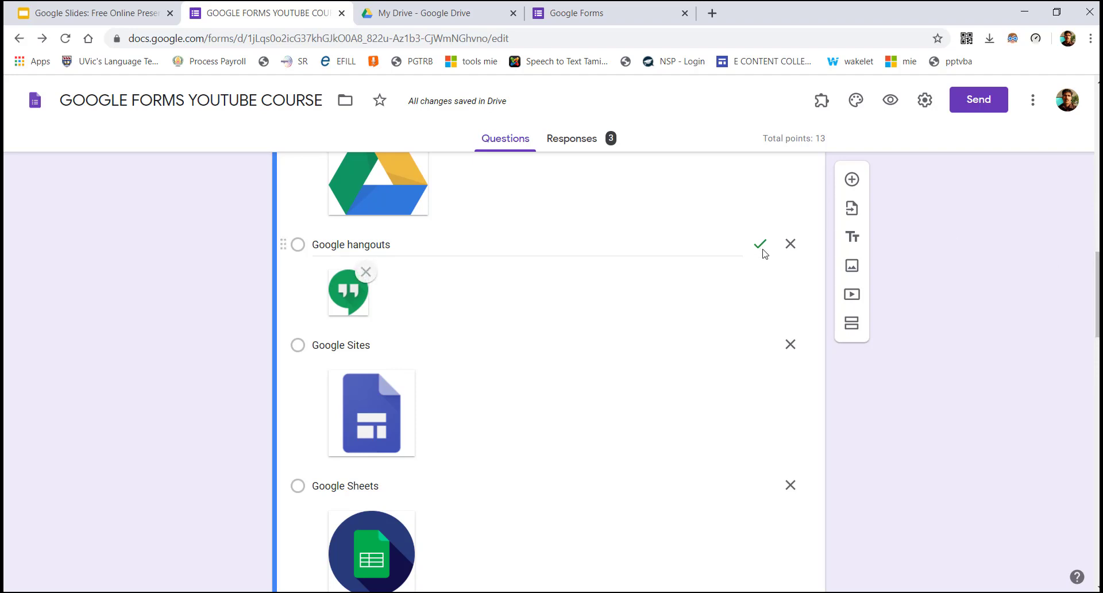
pyautogui.scroll(-4, 1097, 293)
pyautogui.scroll(-3, 1097, 330)
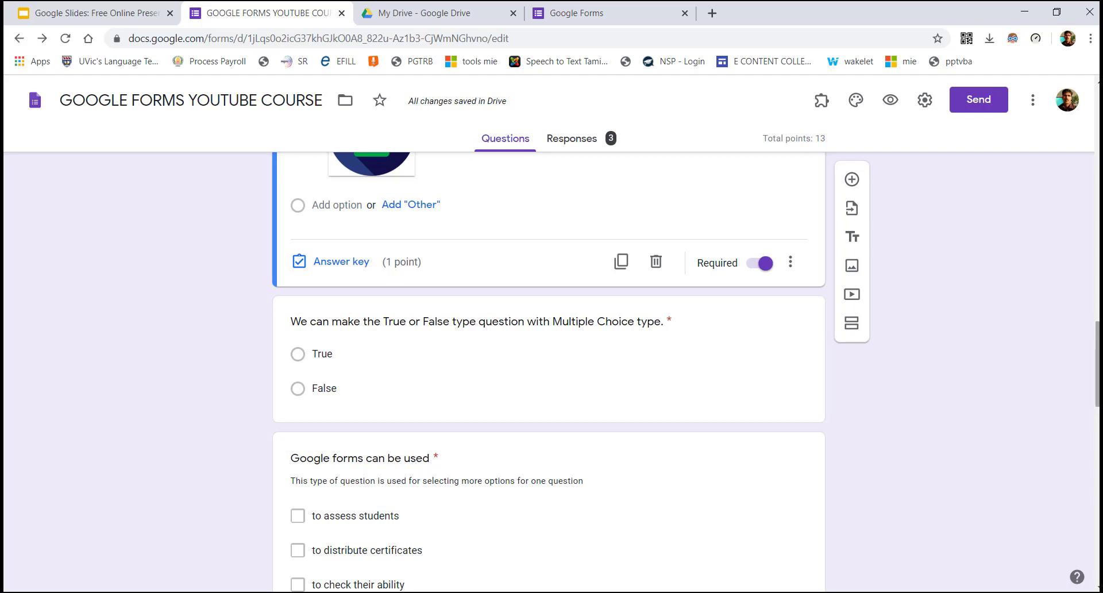
pyautogui.scroll(8, 549, 373)
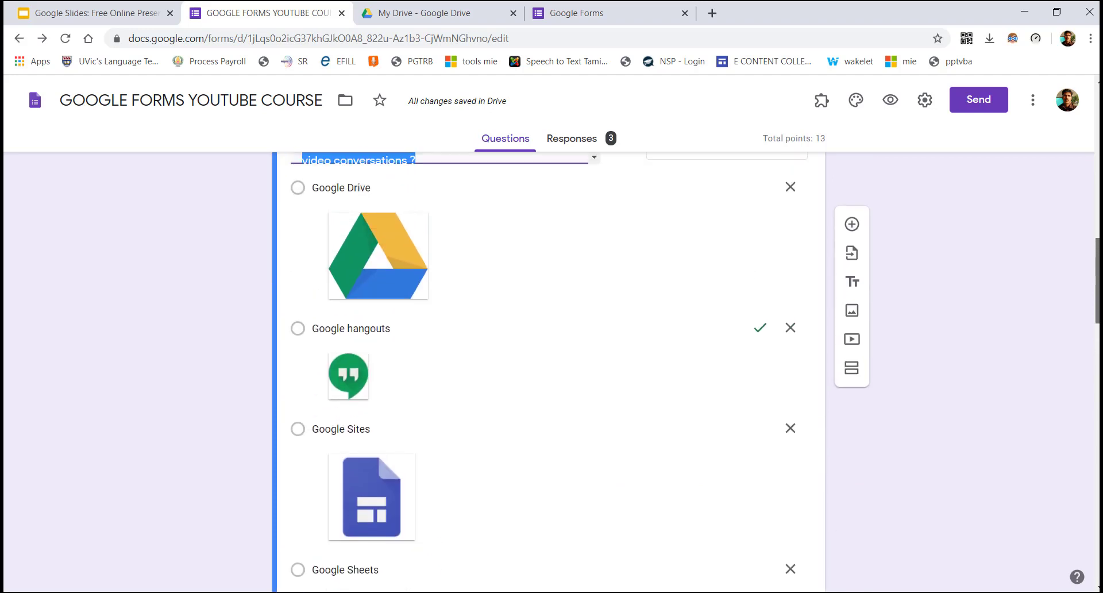
pyautogui.moveTo(1096, 280); pyautogui.dragTo(1097, 275)
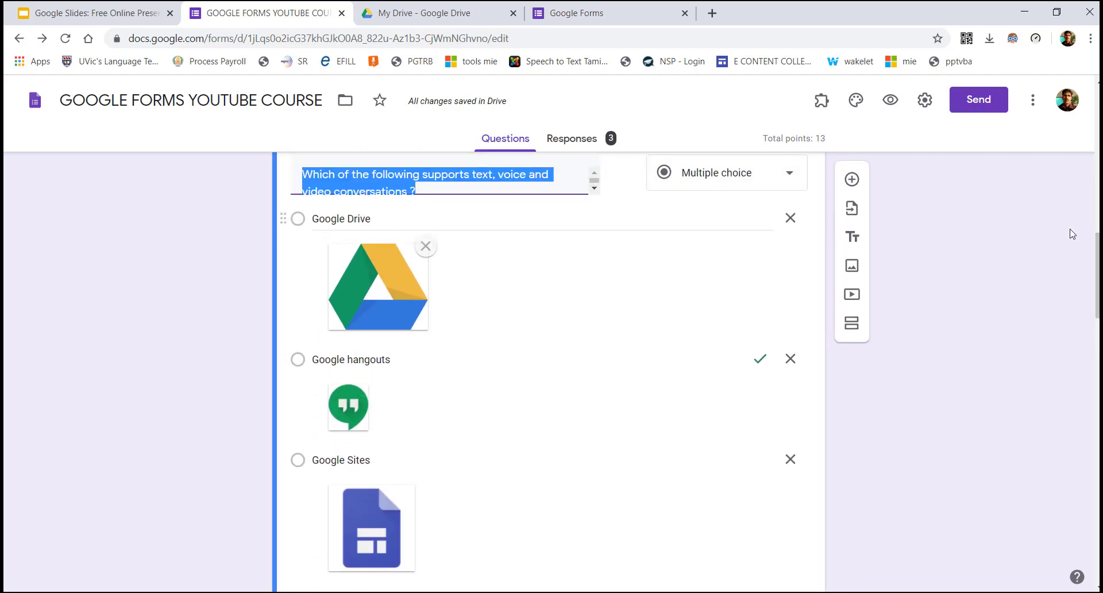
pyautogui.scroll(-9, 1097, 276)
pyautogui.click(353, 337)
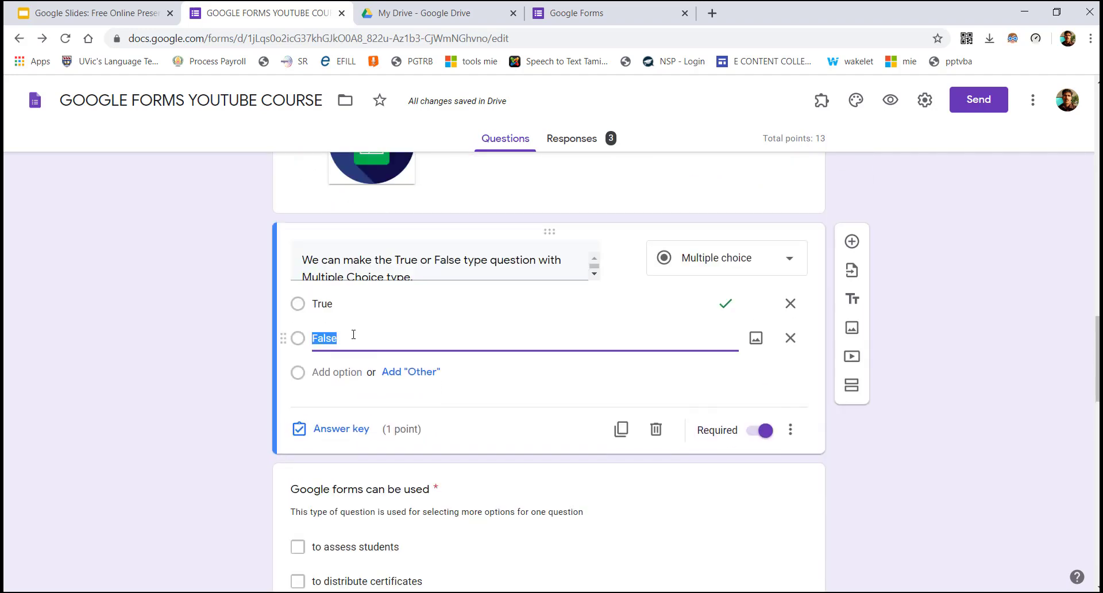
pyautogui.click(327, 429)
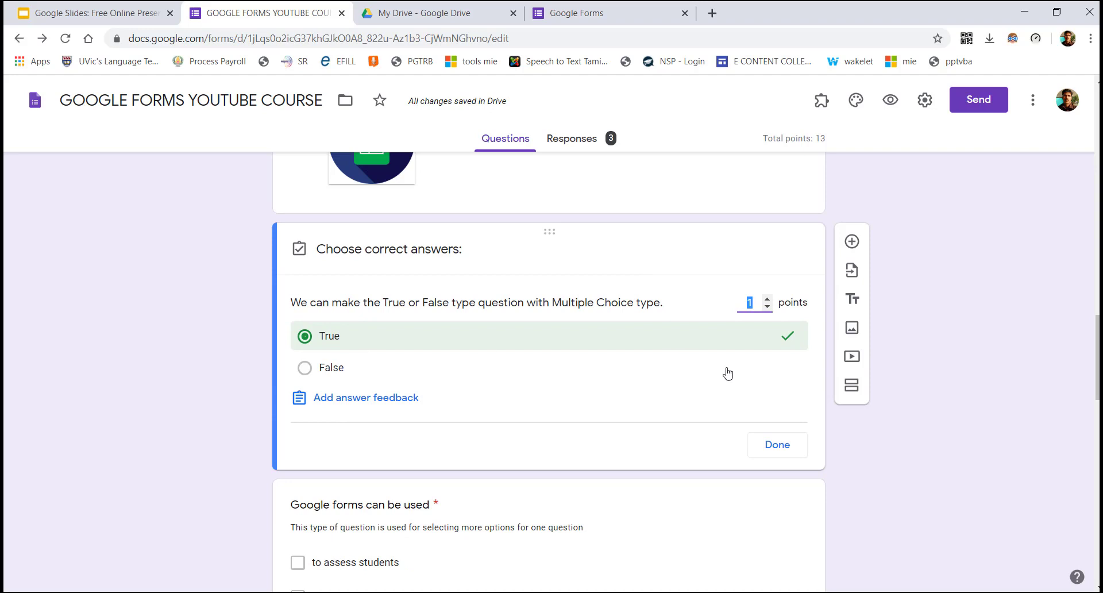
pyautogui.click(784, 446)
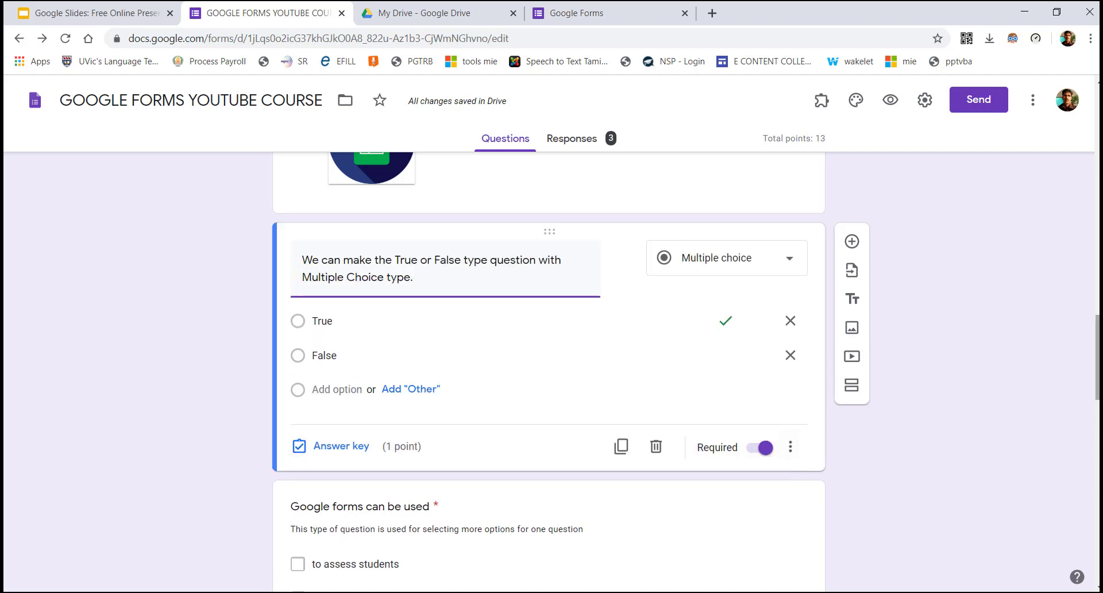
pyautogui.scroll(-4, 663, 269)
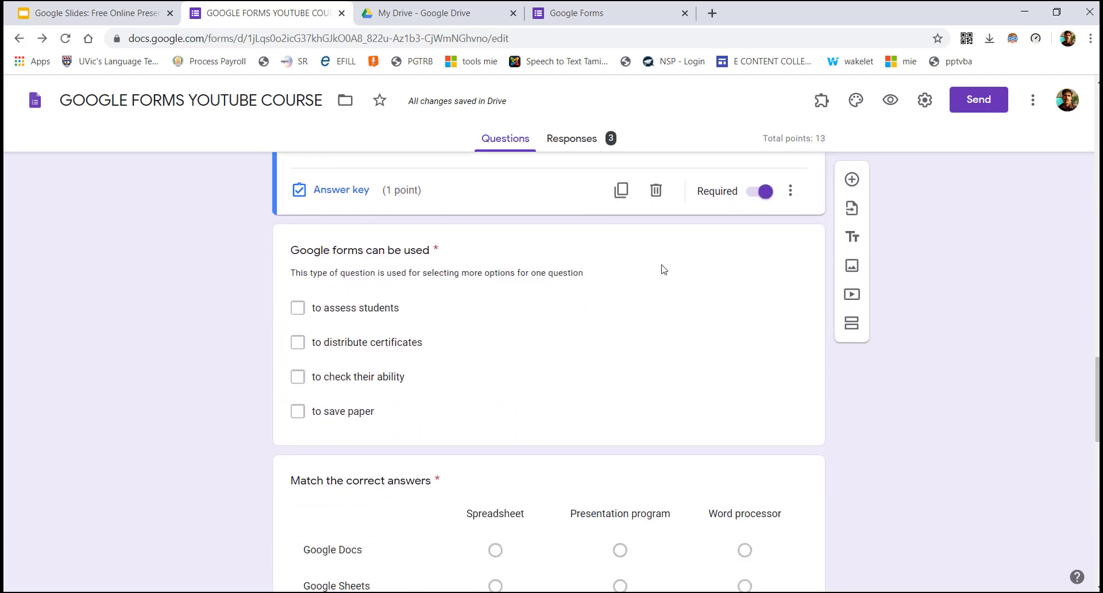
pyautogui.click(481, 251)
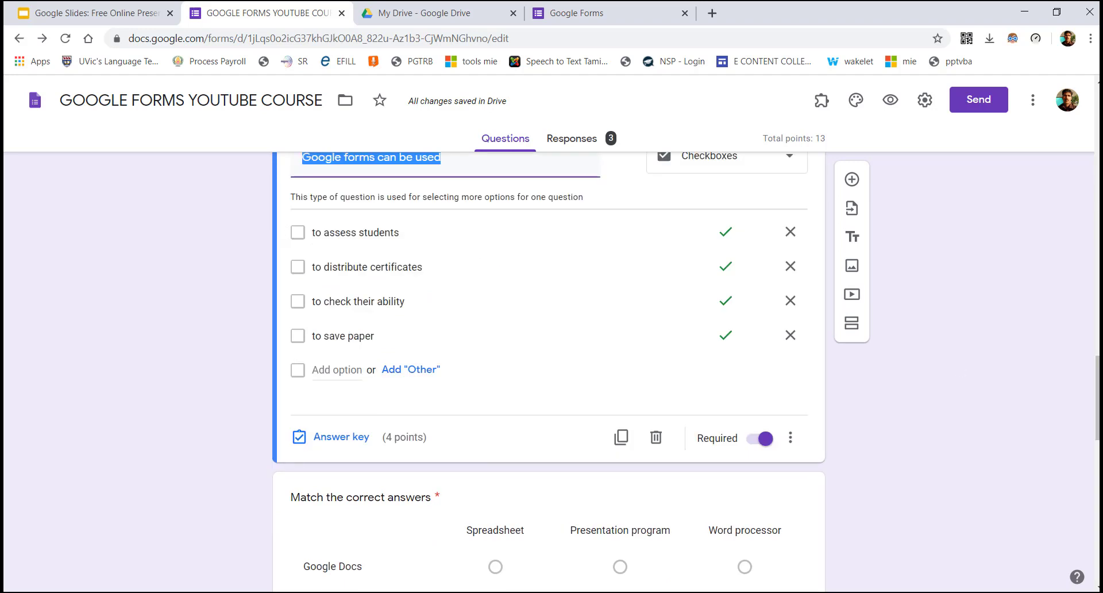
pyautogui.scroll(4, 481, 251)
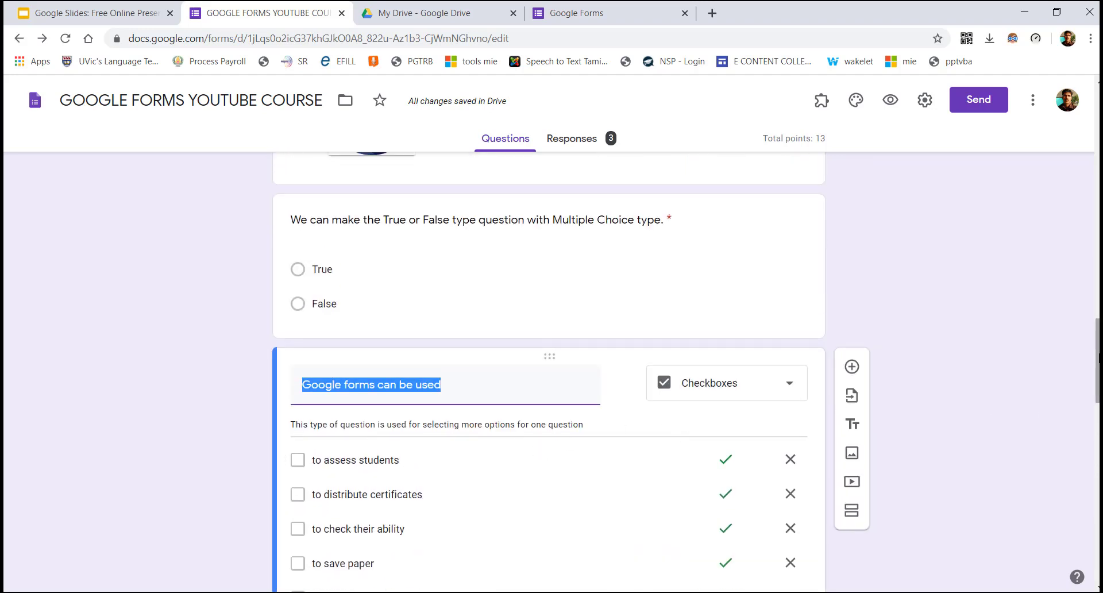
pyautogui.moveTo(1094, 360); pyautogui.dragTo(1094, 376)
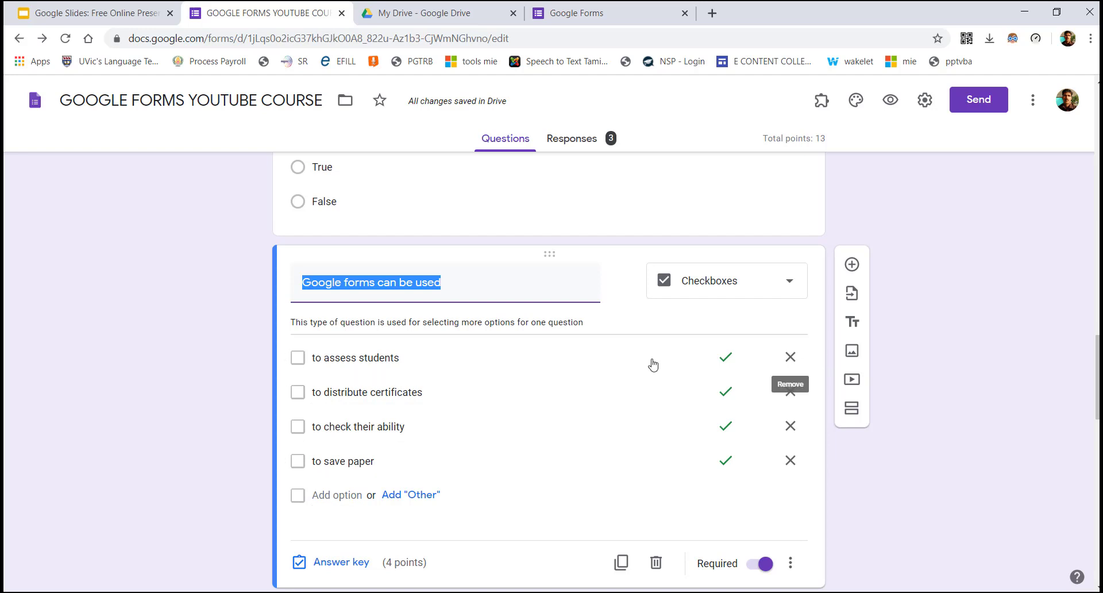
# Set the checkbox answer key so only 'to assess students' is correct
pyautogui.click(344, 562)
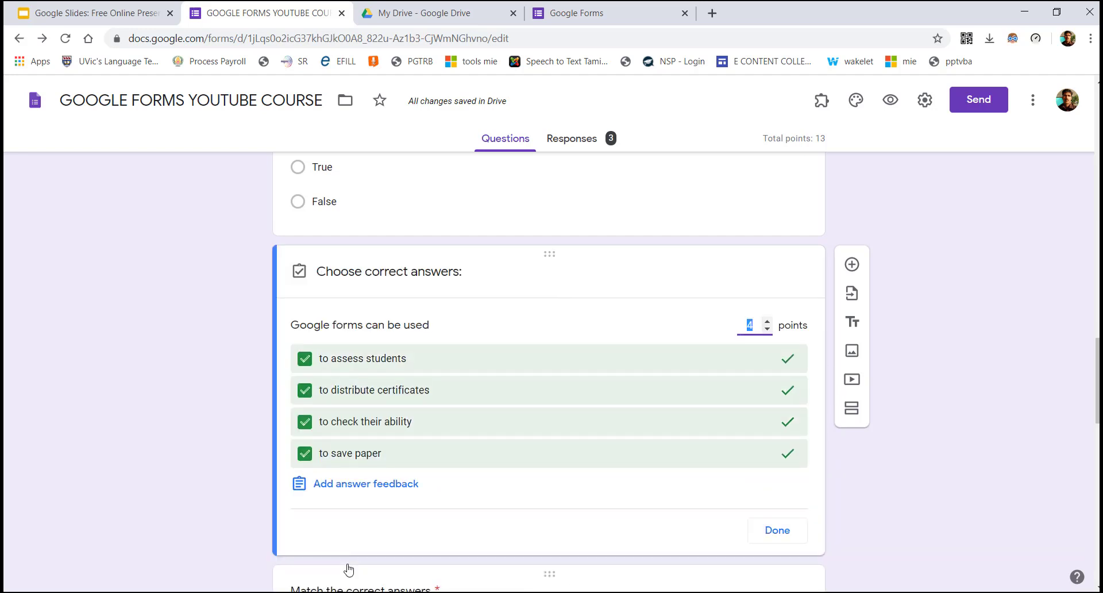
pyautogui.click(365, 455)
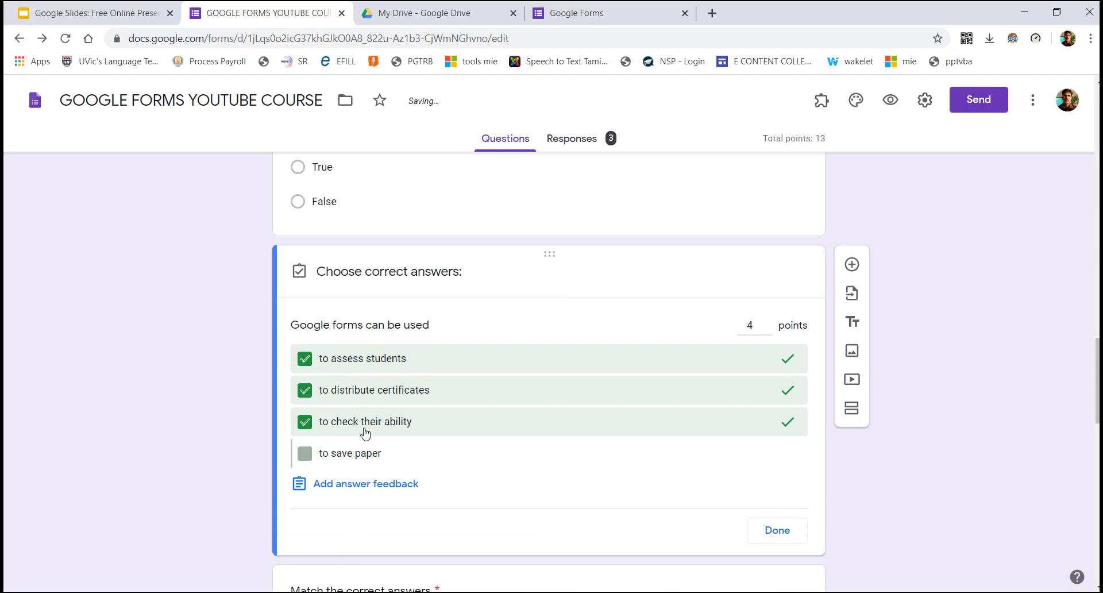
pyautogui.click(373, 391)
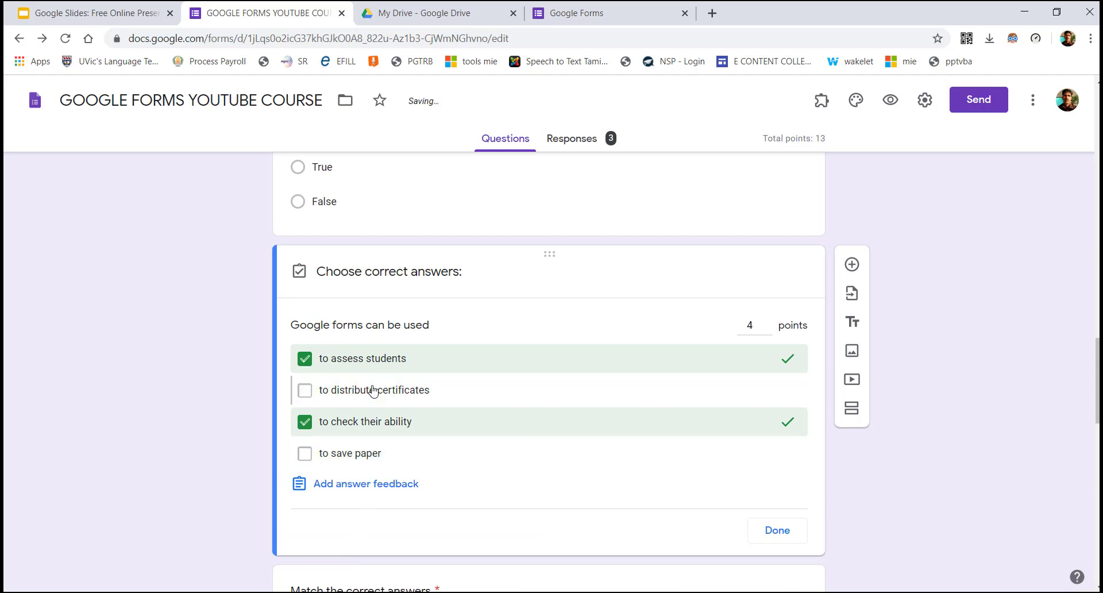
pyautogui.click(373, 362)
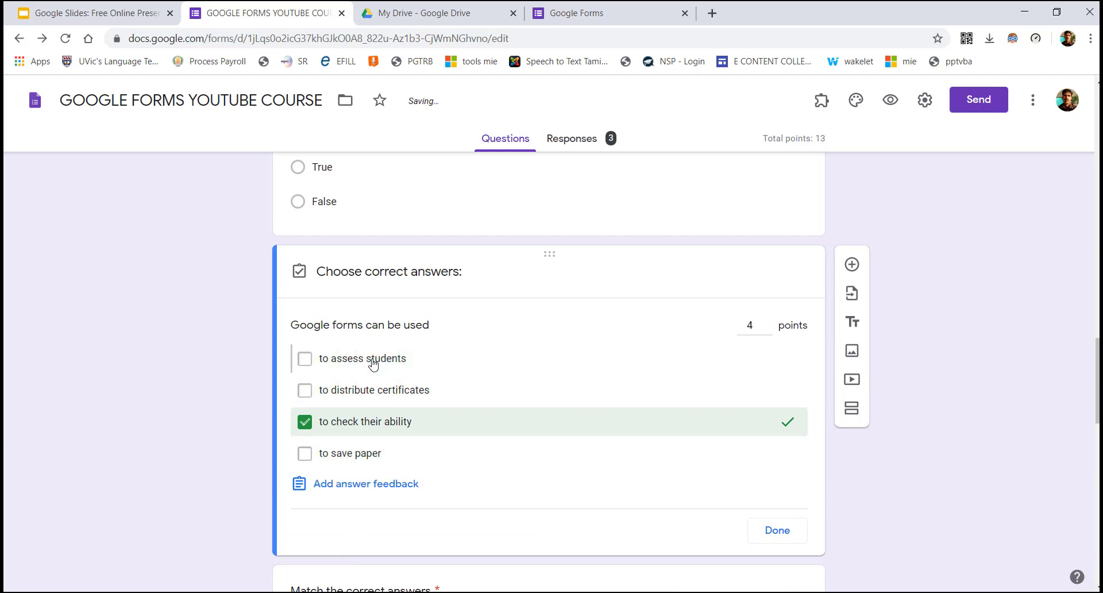
pyautogui.click(368, 420)
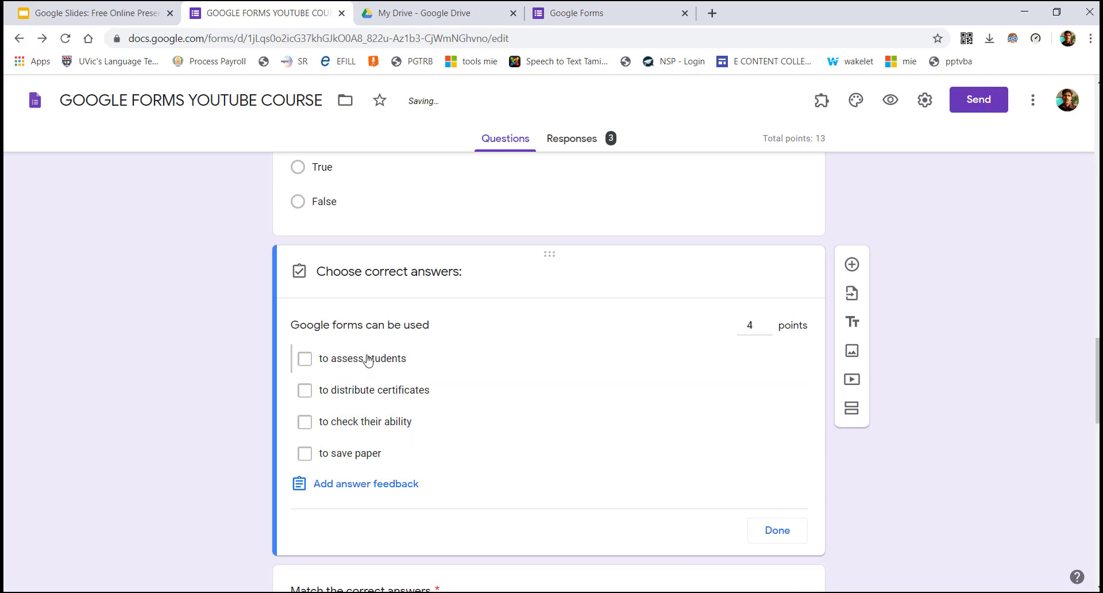
pyautogui.click(368, 361)
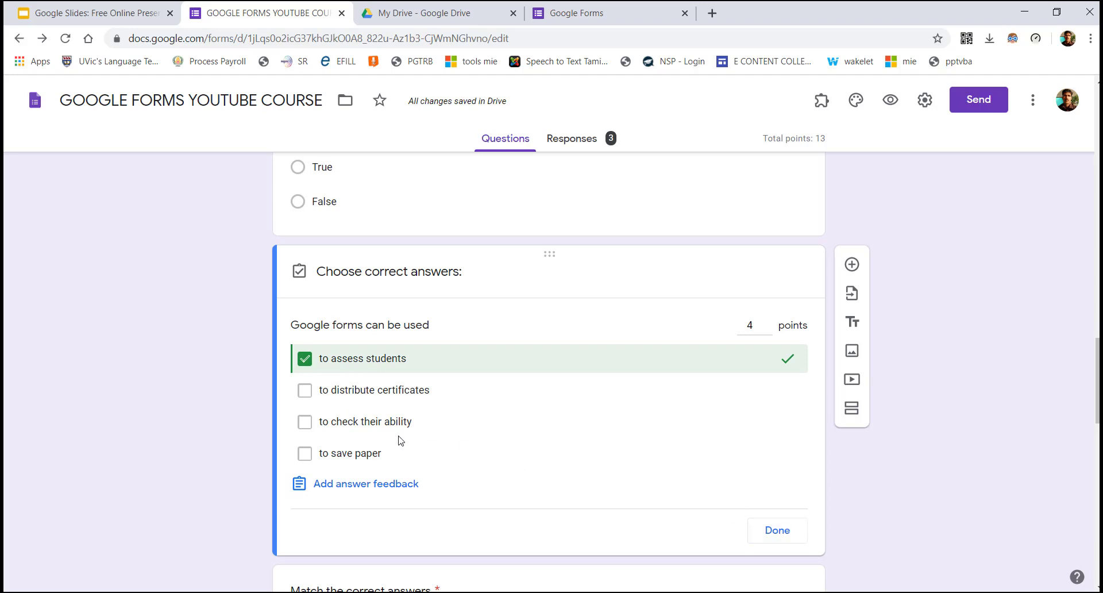
pyautogui.click(776, 533)
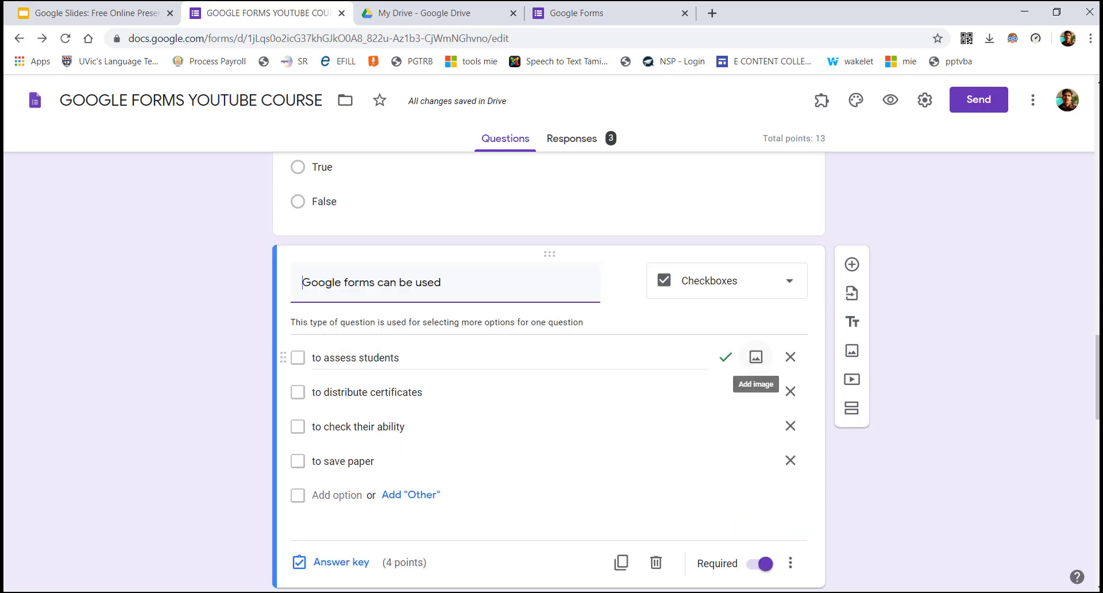
# Mark all four checkbox options correct in the answer key
pyautogui.click(355, 562)
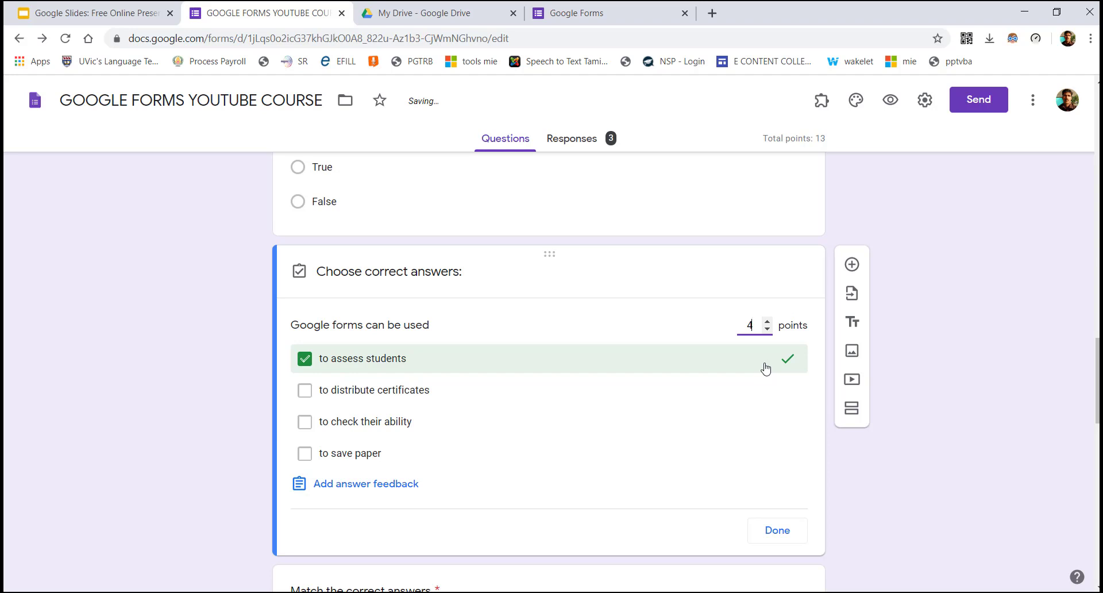
pyautogui.click(344, 455)
pyautogui.click(347, 423)
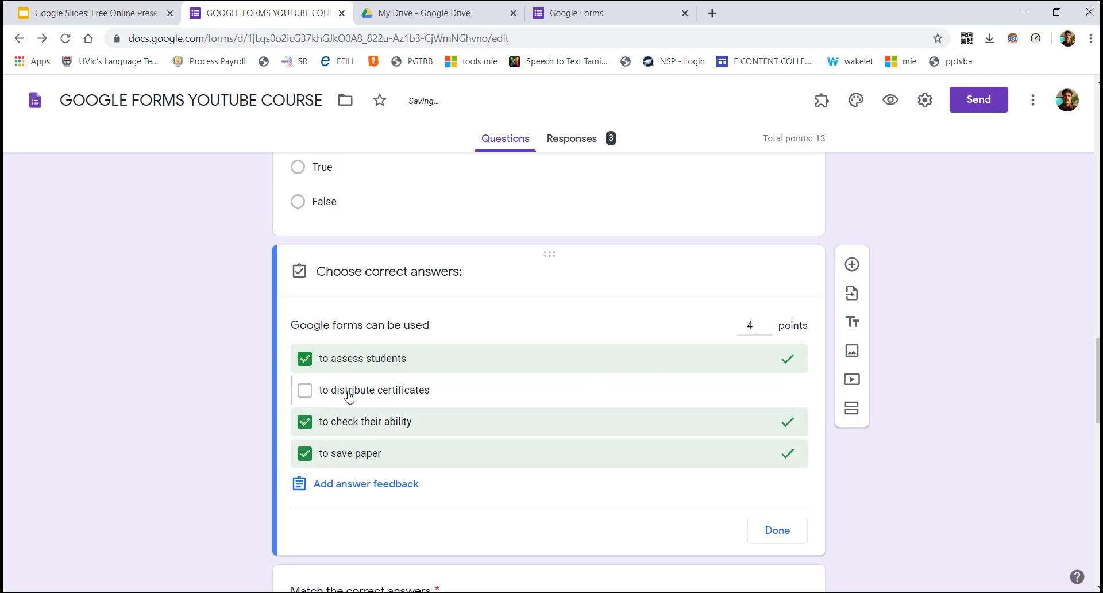
pyautogui.click(349, 391)
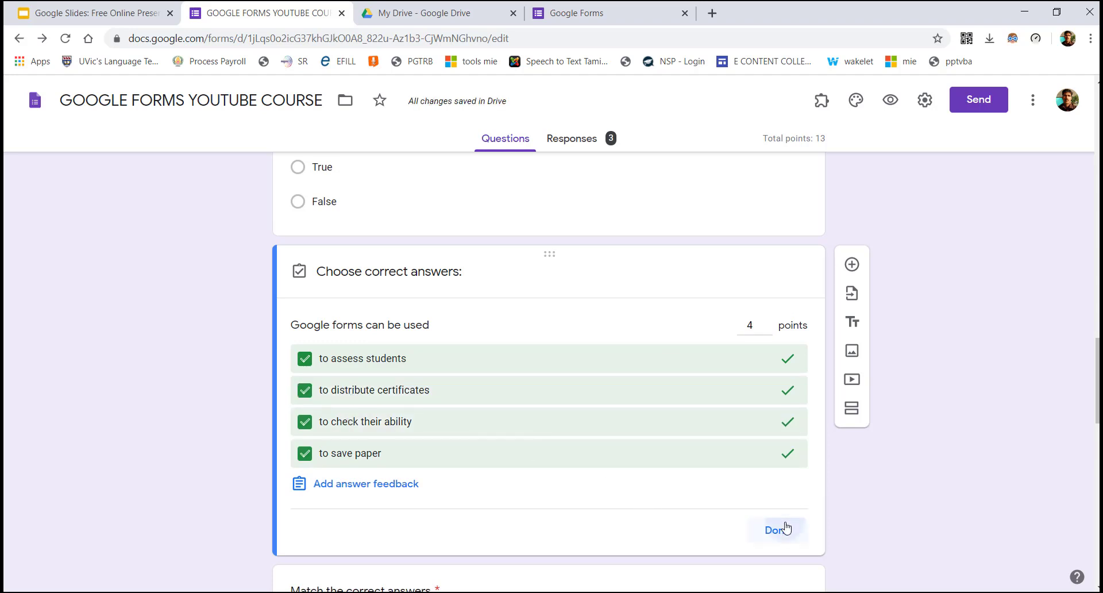
pyautogui.click(786, 527)
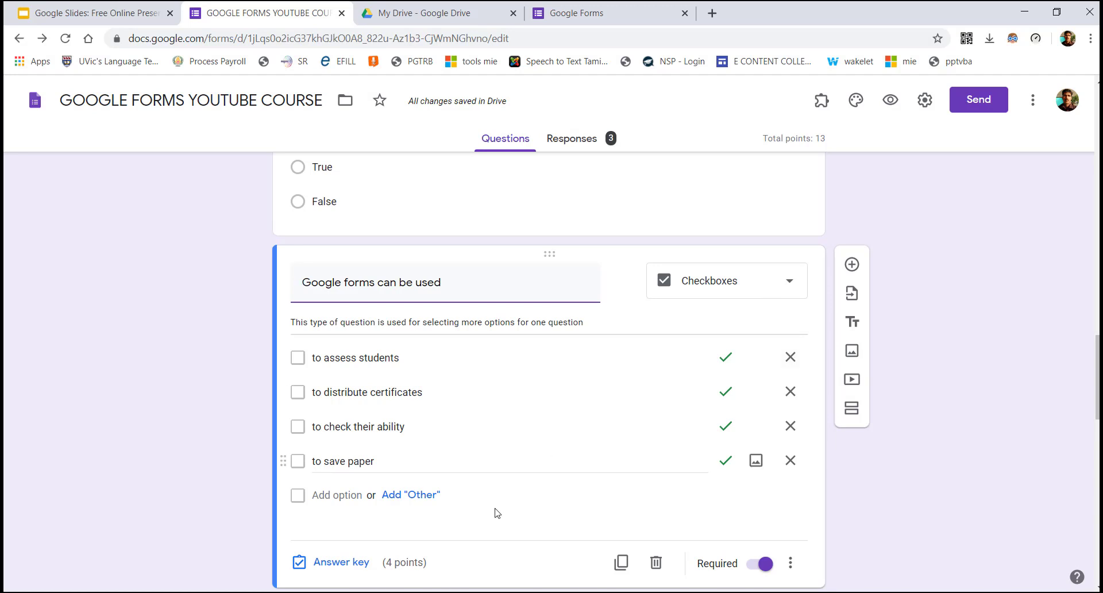
# Unmark 'to distribute certificates' and 'to save paper', keeping 'to assess students' and 'to check their ability' correct
pyautogui.click(320, 567)
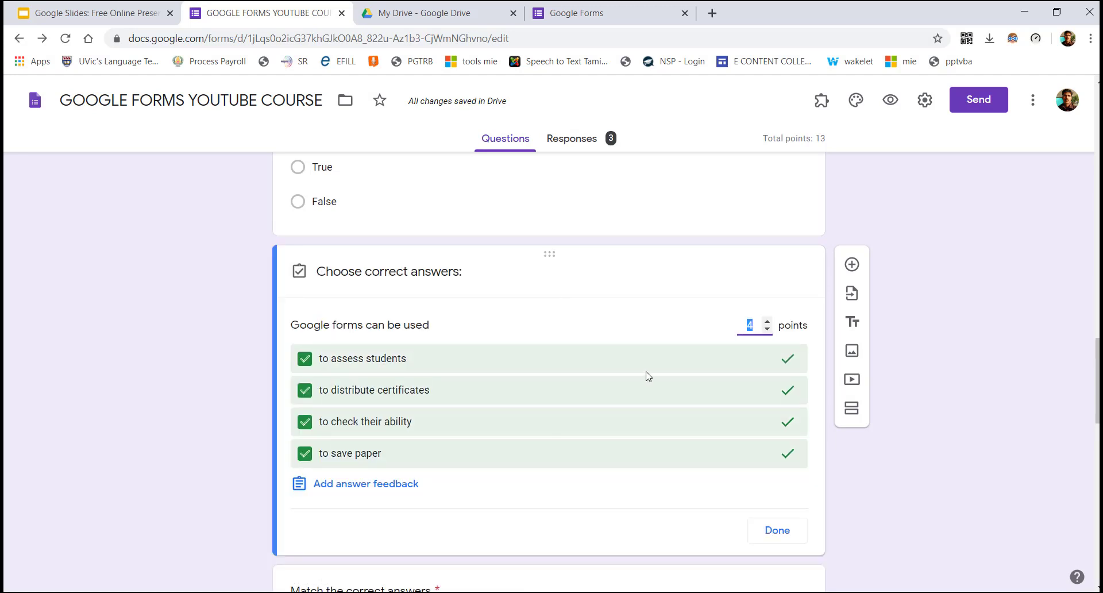
pyautogui.click(309, 368)
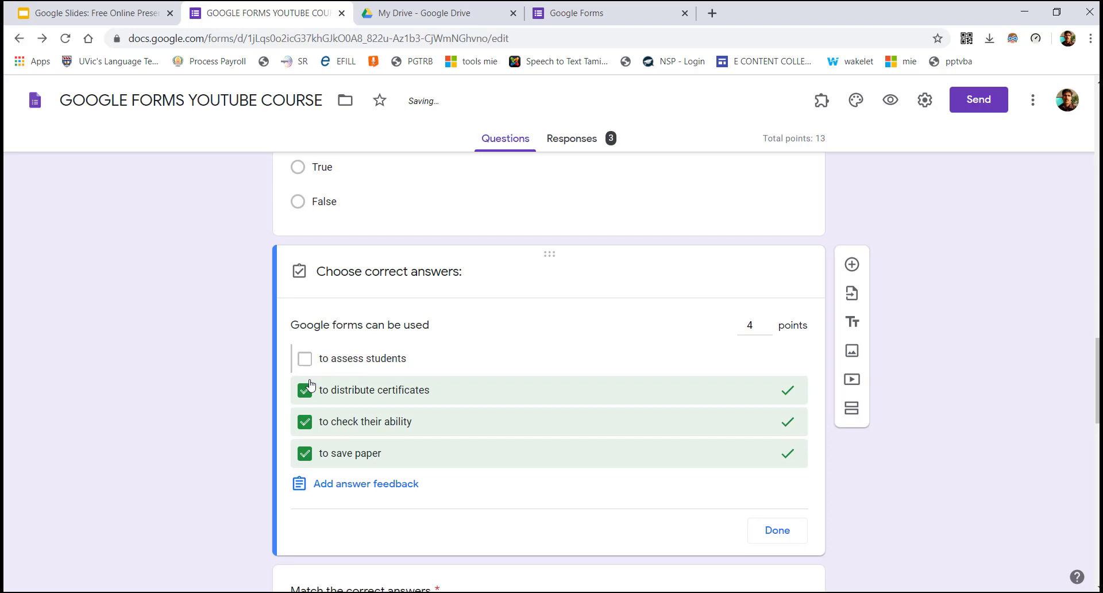
pyautogui.click(306, 361)
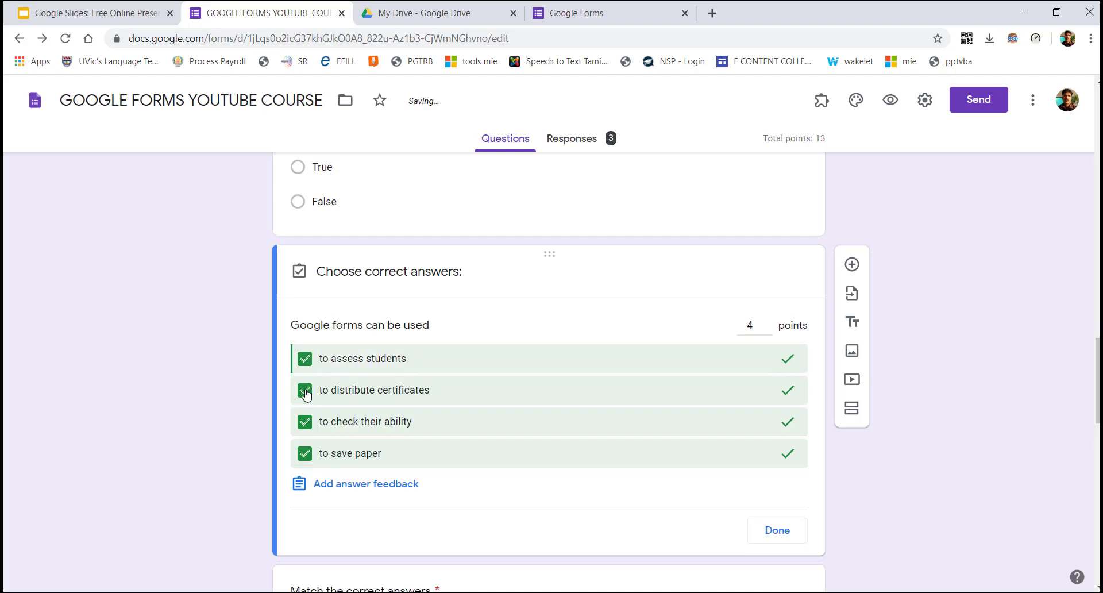
pyautogui.click(395, 367)
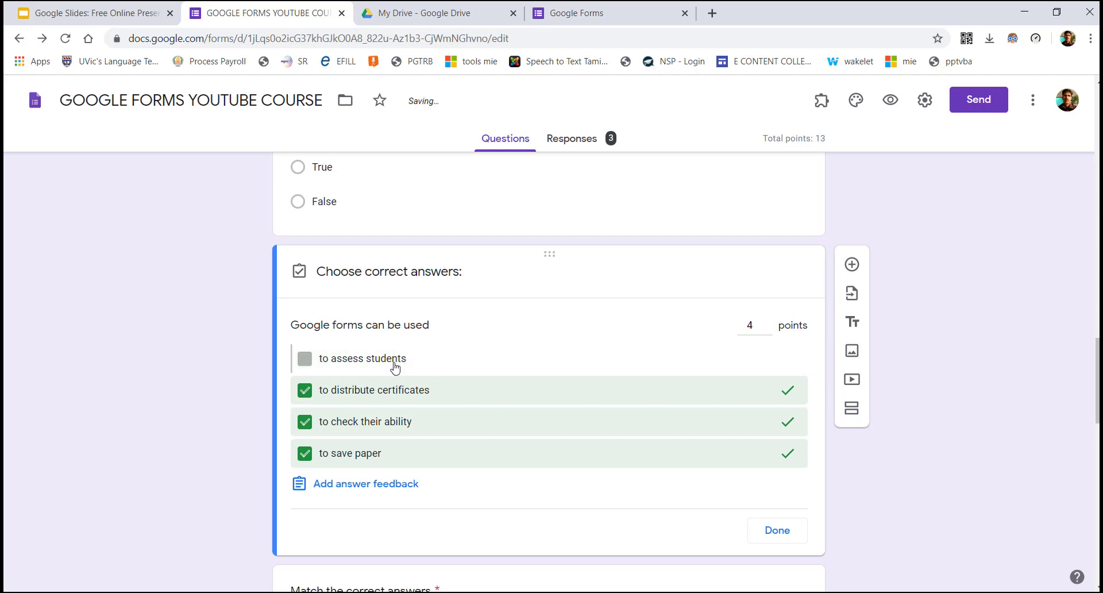
pyautogui.click(404, 361)
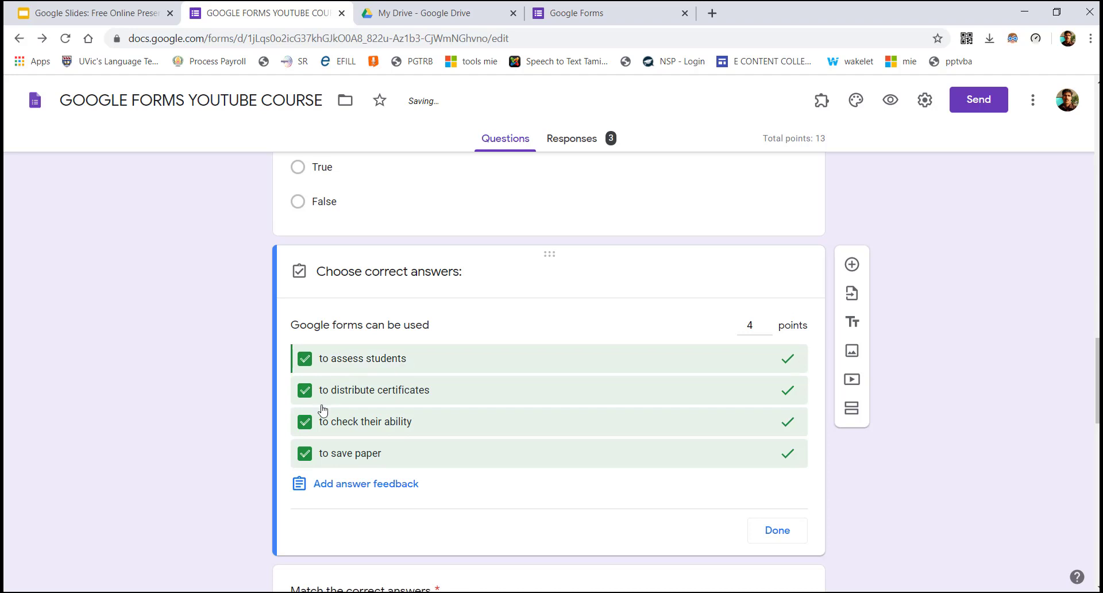
pyautogui.click(306, 393)
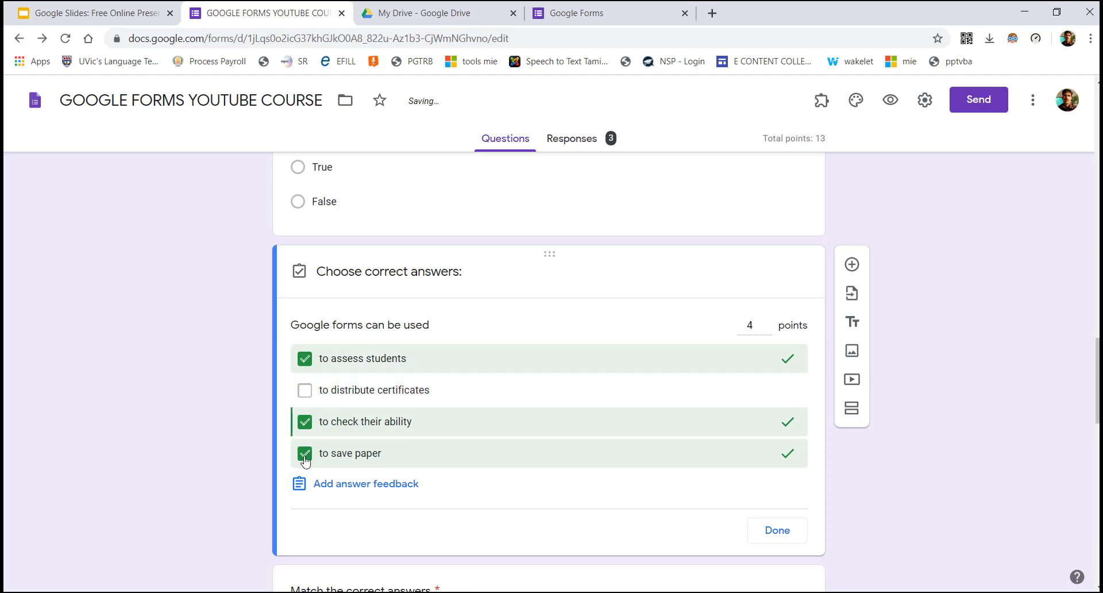
pyautogui.click(305, 454)
pyautogui.click(767, 532)
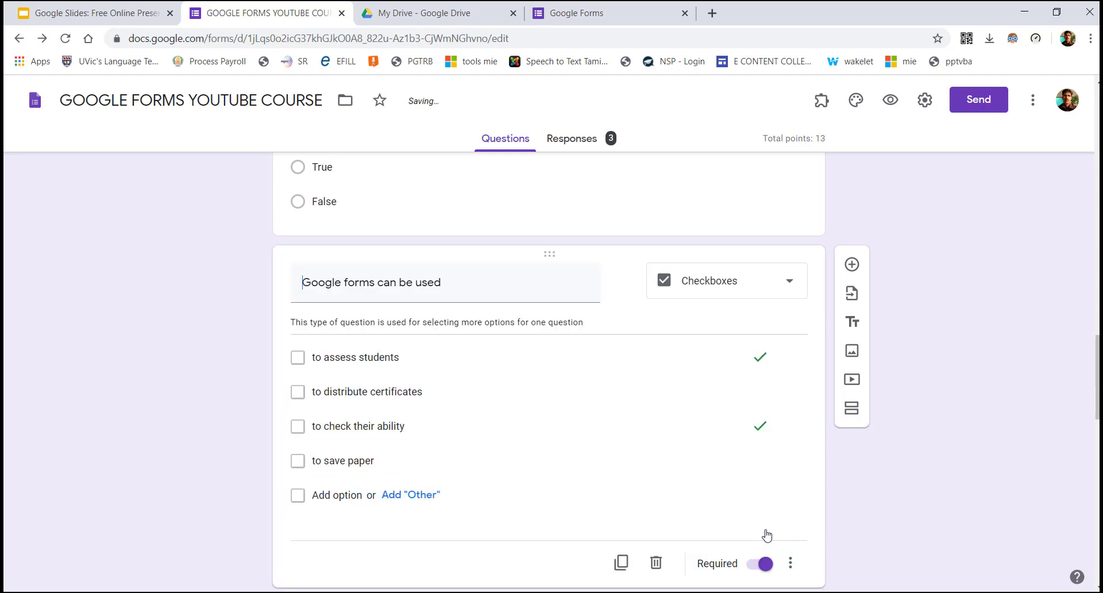
# Delete the 'to assess students' option and retype another option as 'TO collect information'
pyautogui.click(419, 357)
pyautogui.press('BackSpace')
pyautogui.press('BackSpace')
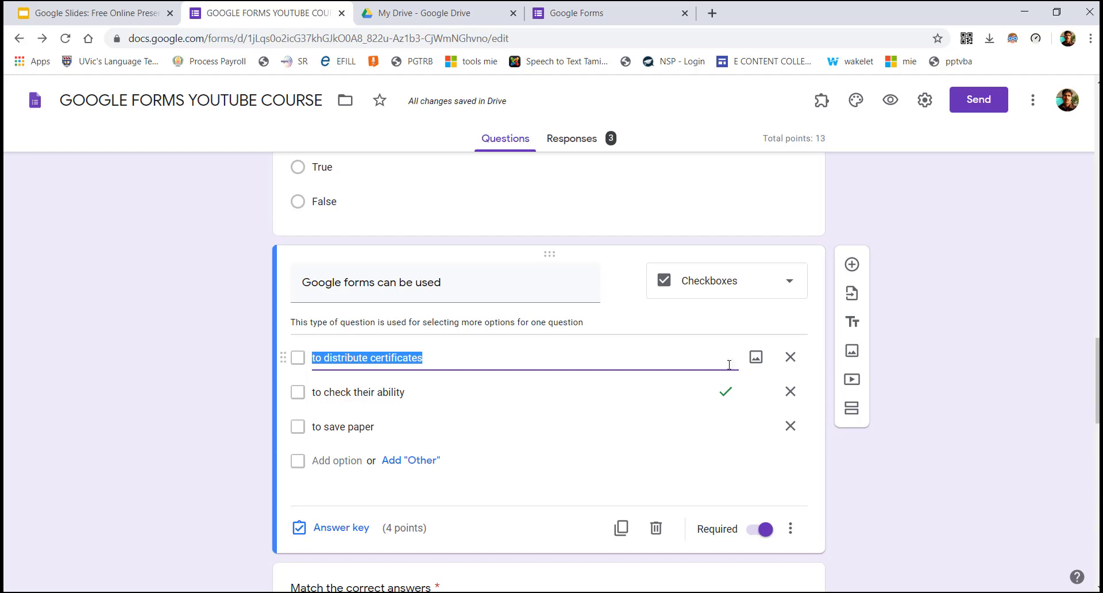
pyautogui.click(337, 427)
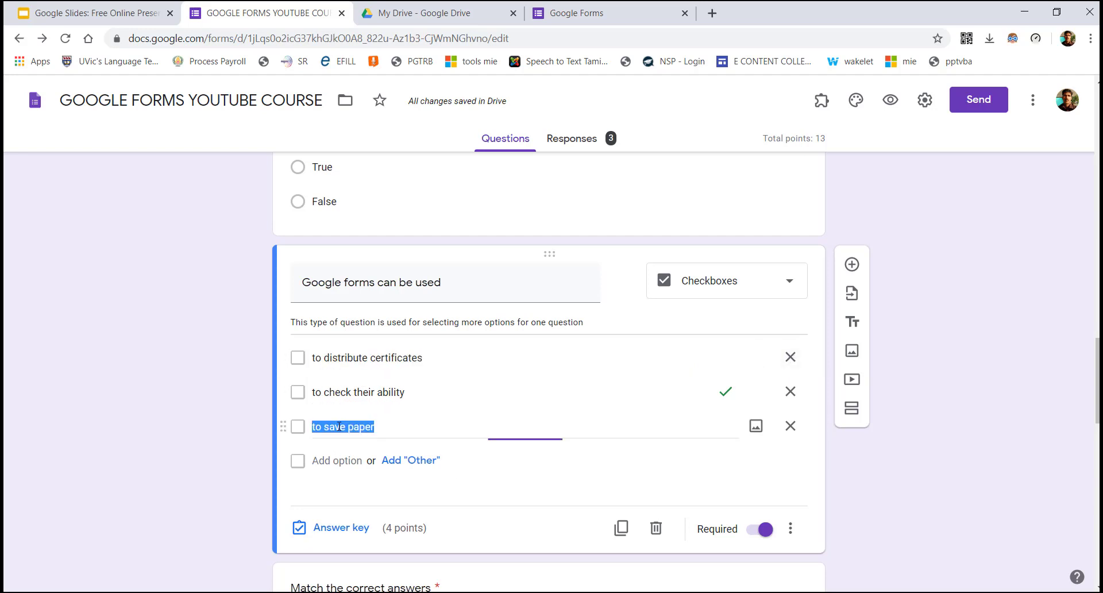
pyautogui.click(356, 398)
pyautogui.write('TO')
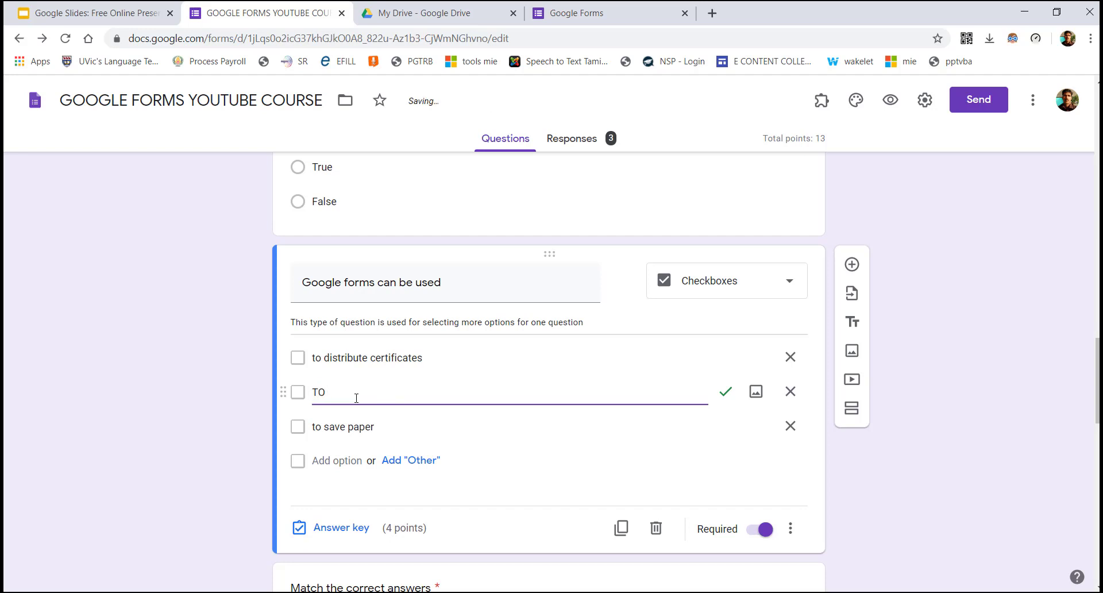
pyautogui.write(' collect in')
pyautogui.write('formatioo')
pyautogui.write('o')
# Rewrite the checkbox options' text, entering 'all answers' and replacing 'only' with 'to'
pyautogui.click(436, 359)
pyautogui.click(436, 359)
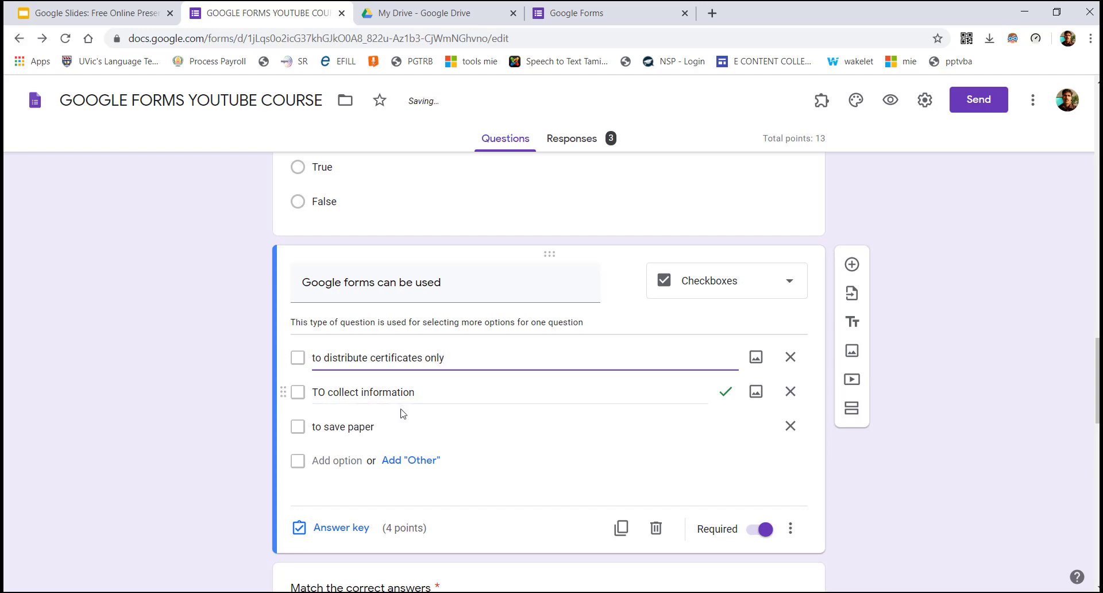
pyautogui.click(384, 427)
pyautogui.write('only')
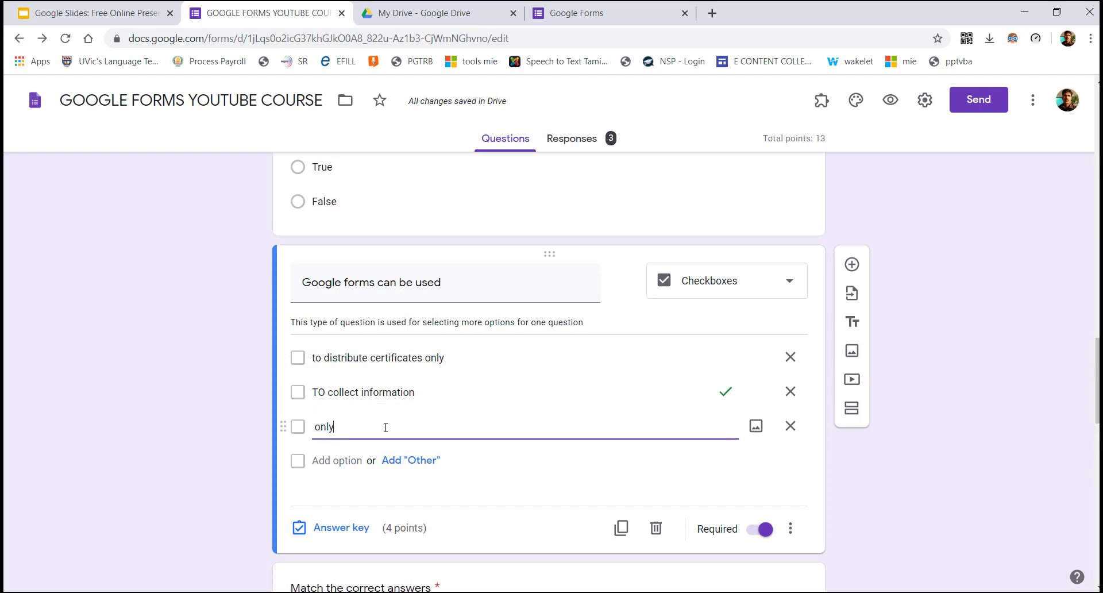
pyautogui.click(432, 394)
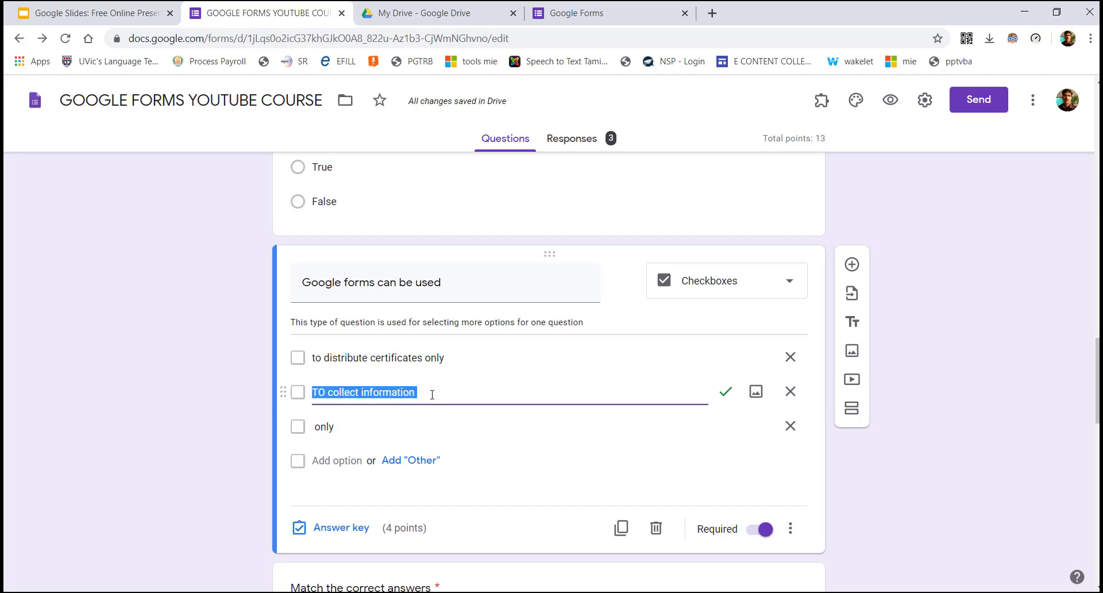
pyautogui.write('all the')
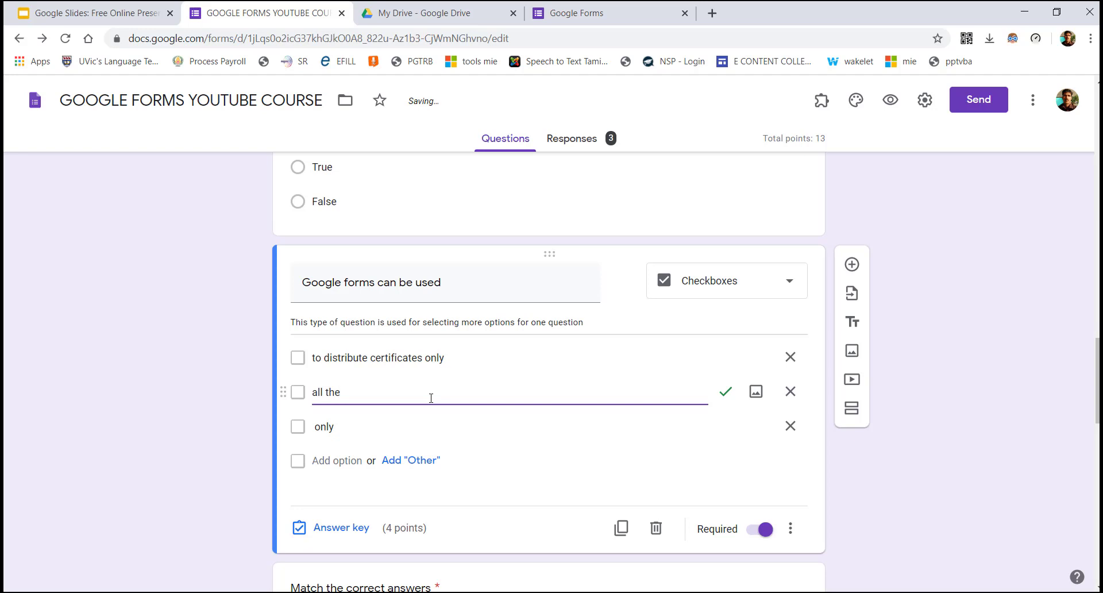
pyautogui.press('BackSpace')
pyautogui.press('BackSpace')
pyautogui.press('BackSpace')
pyautogui.press('BackSpace')
pyautogui.write('nswers')
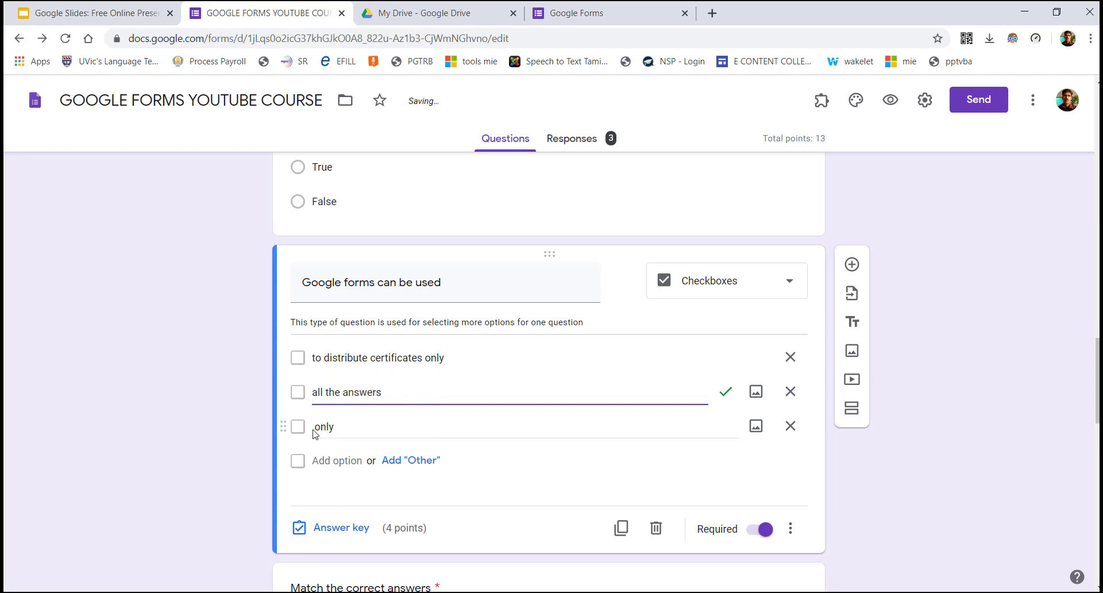
pyautogui.doubleClick(333, 428)
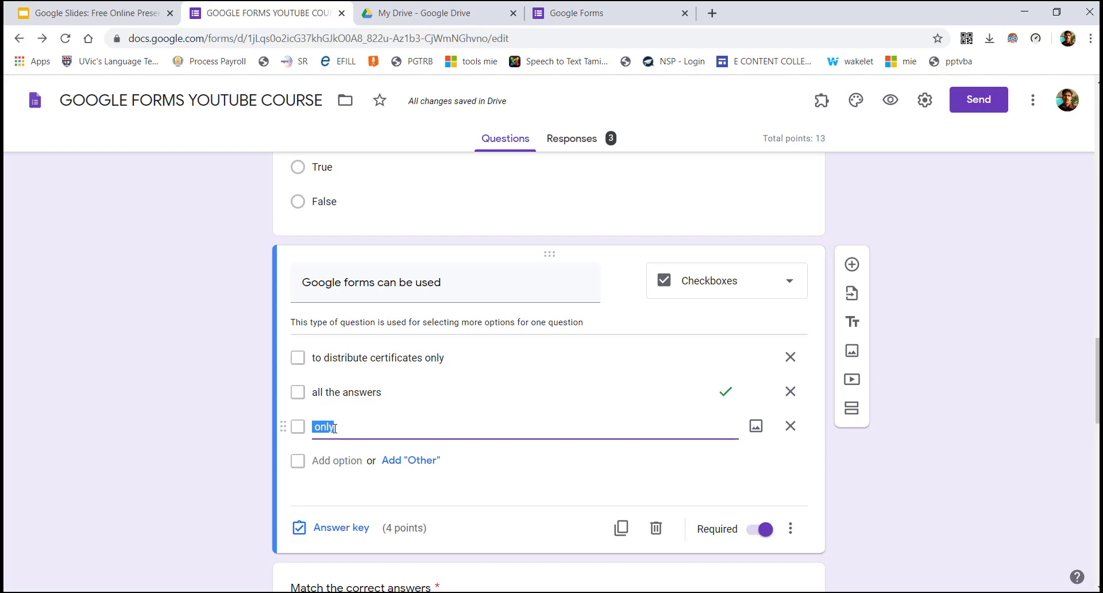
pyautogui.write('to surve')
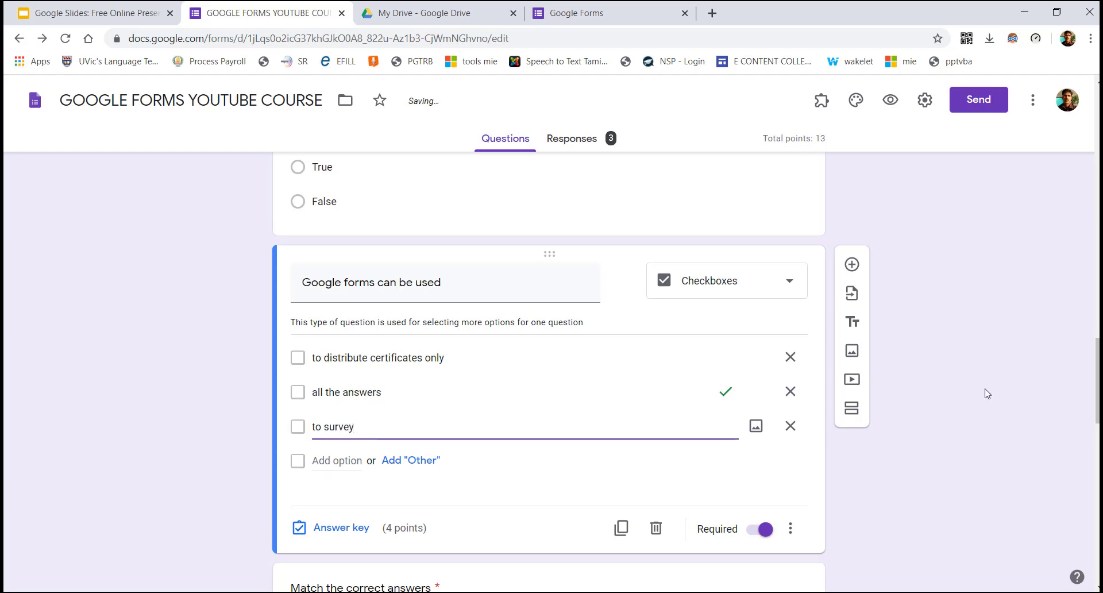
# Set the checkbox question's answer key to 1 point
pyautogui.moveTo(1097, 364); pyautogui.dragTo(1097, 379)
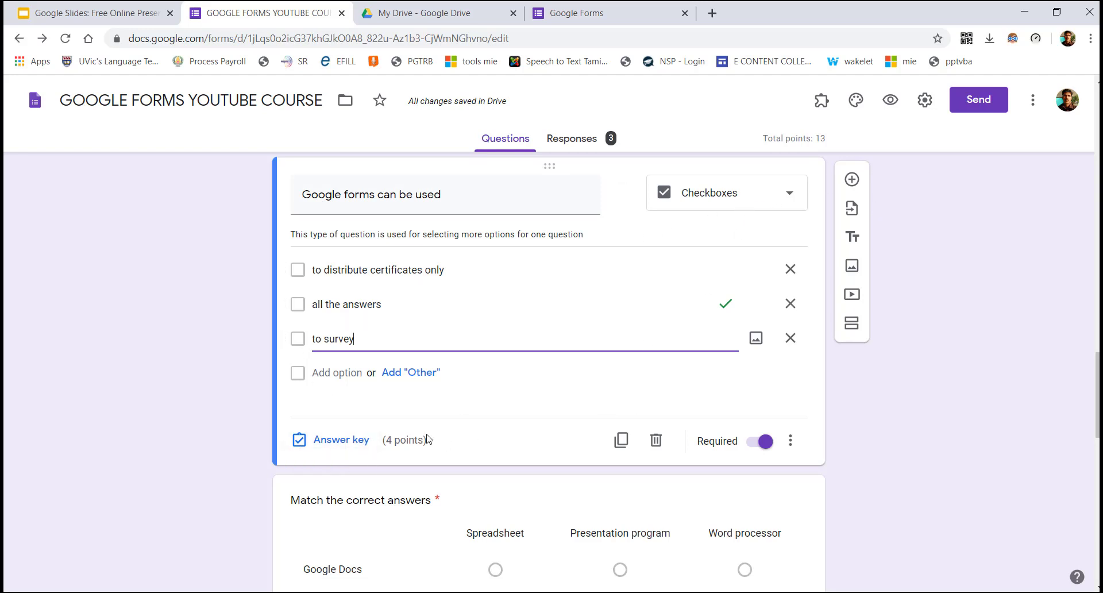
pyautogui.click(344, 440)
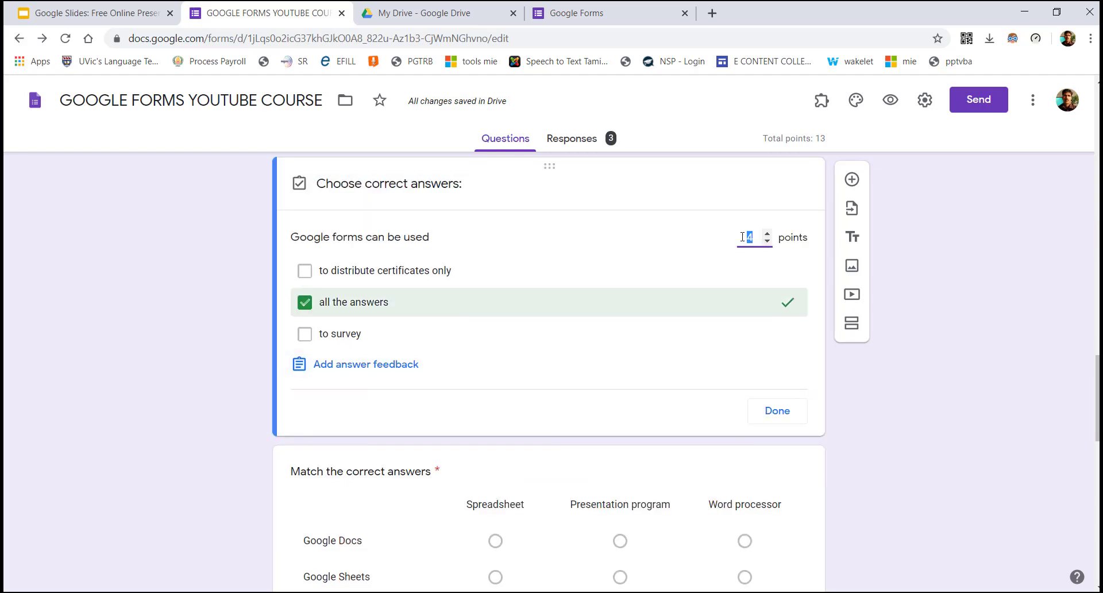
pyautogui.write('1')
pyautogui.click(773, 413)
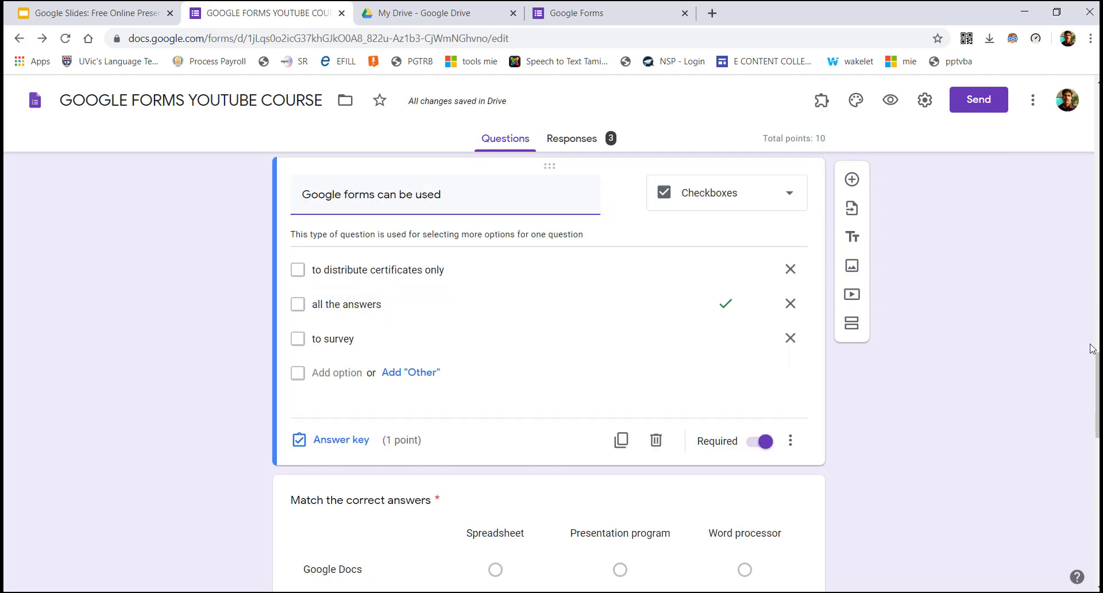
pyautogui.scroll(-4, 1092, 347)
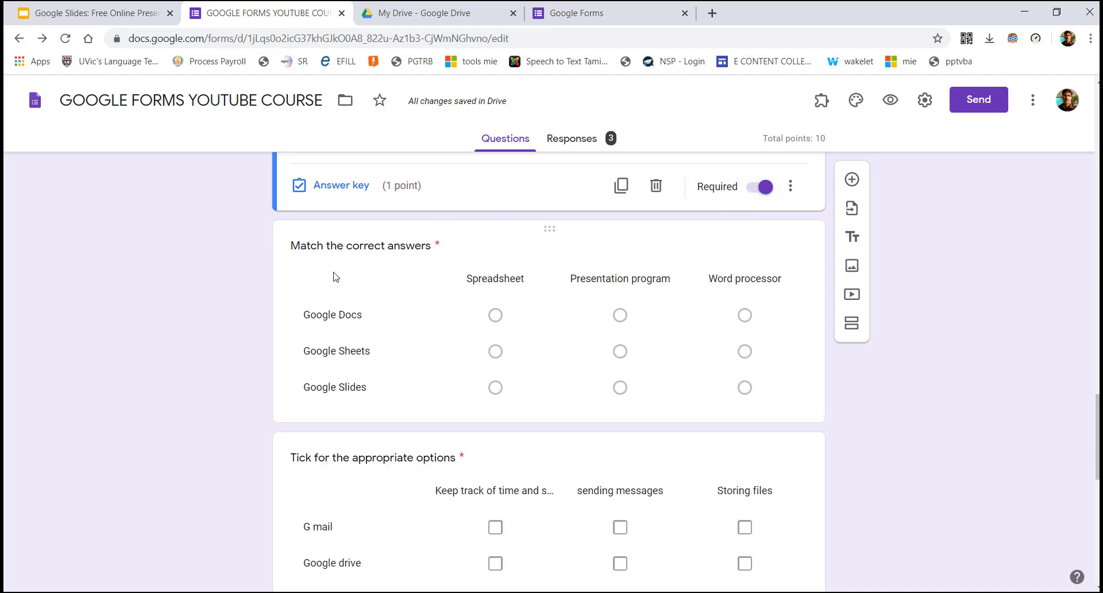
# Open the Match the correct answers grid question, keeping its question type unchanged
pyautogui.click(419, 245)
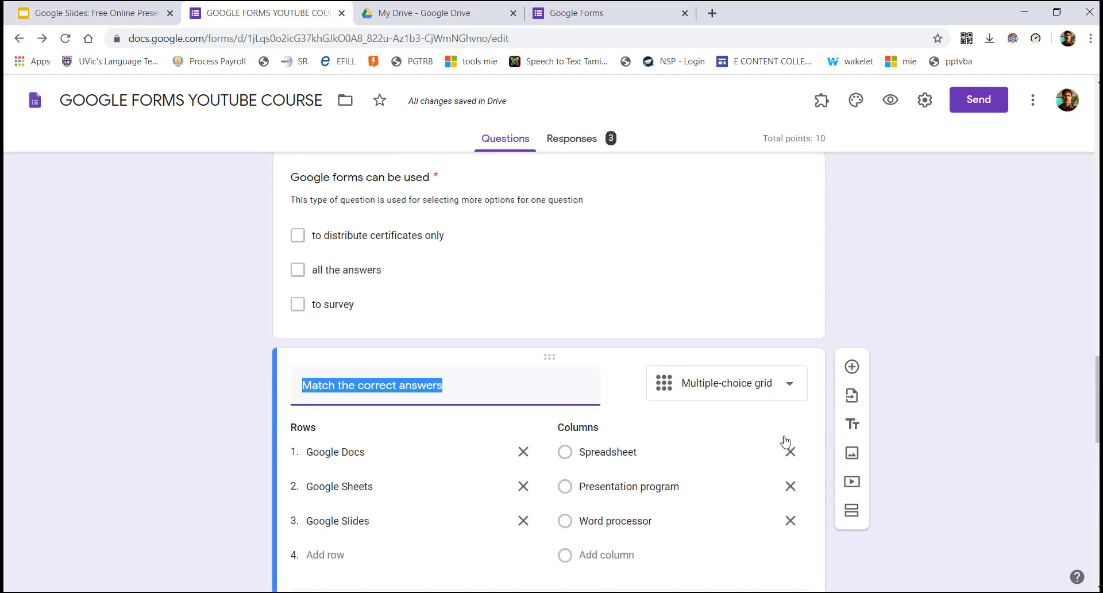
pyautogui.click(700, 391)
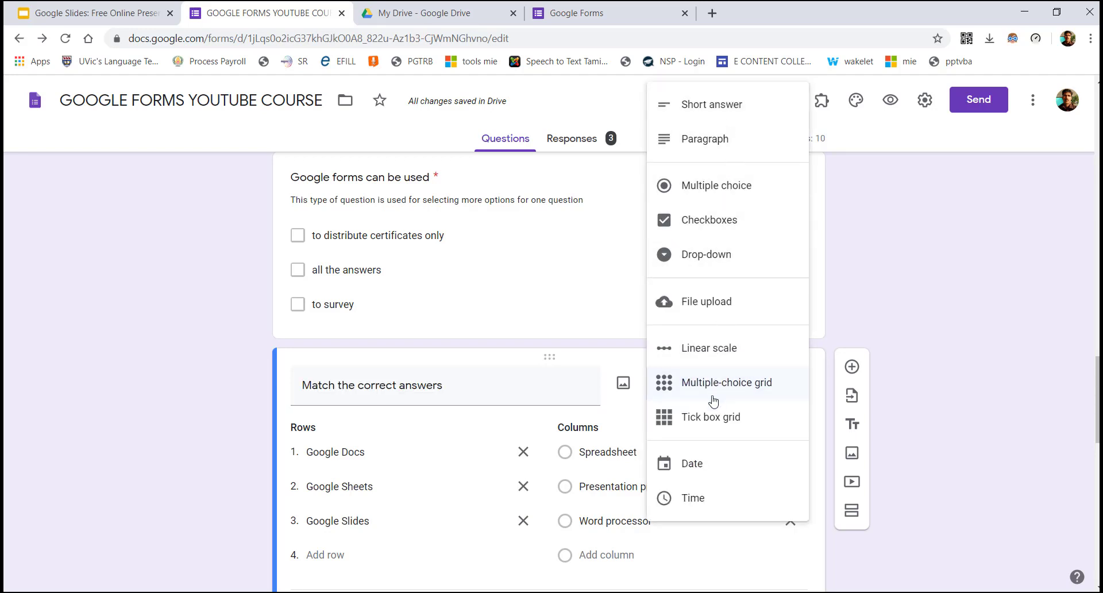
pyautogui.click(1031, 343)
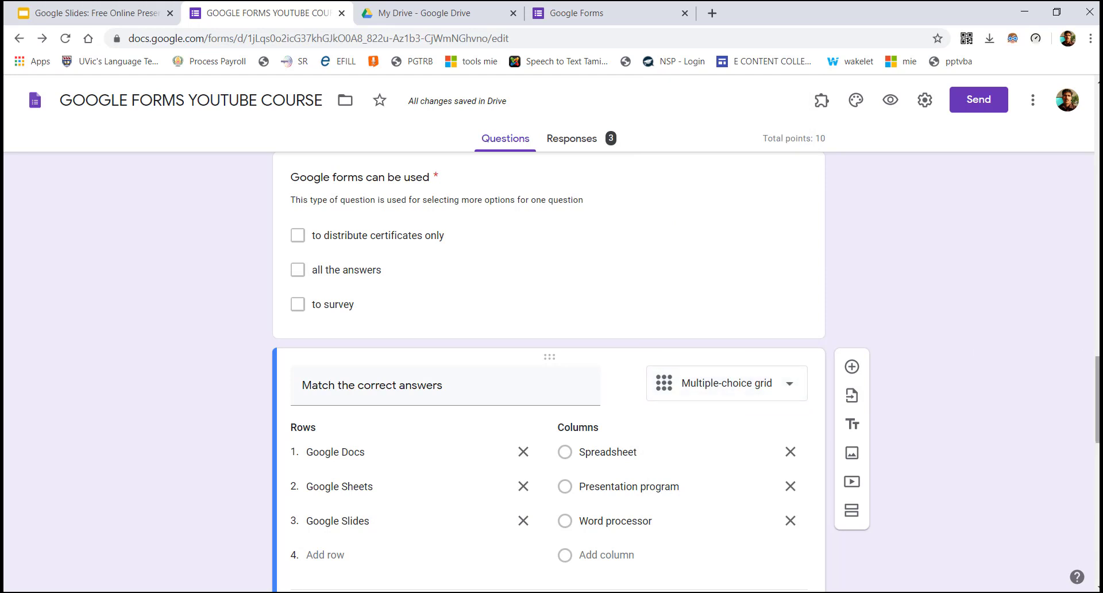
pyautogui.scroll(-4, 549, 373)
pyautogui.scroll(2, 438, 330)
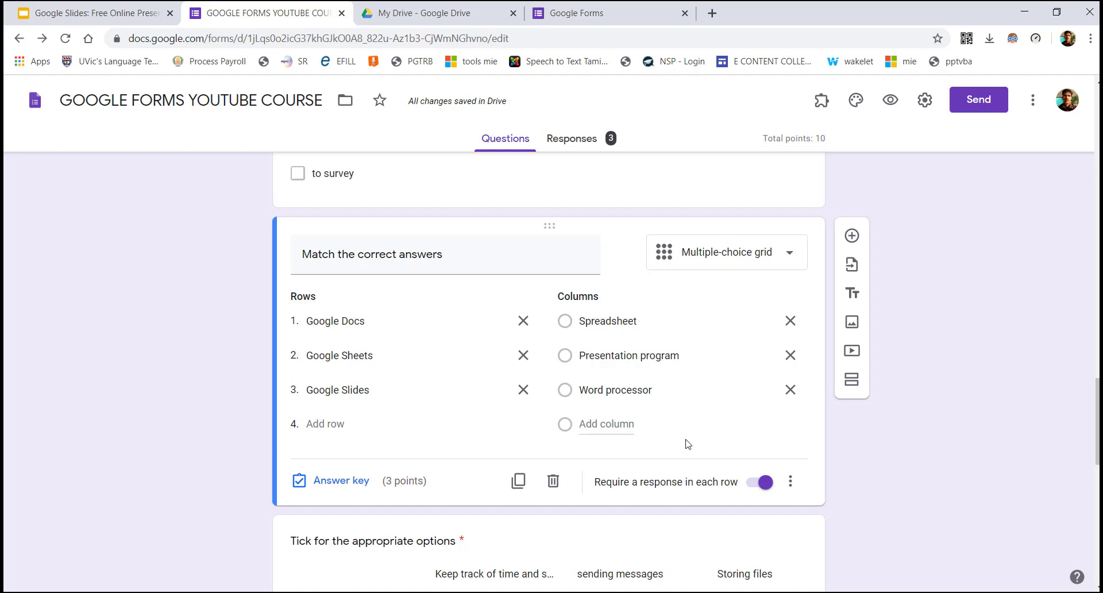
# Key Google Slides to Presentation program in the grid answer key, worth 3 points
pyautogui.click(345, 488)
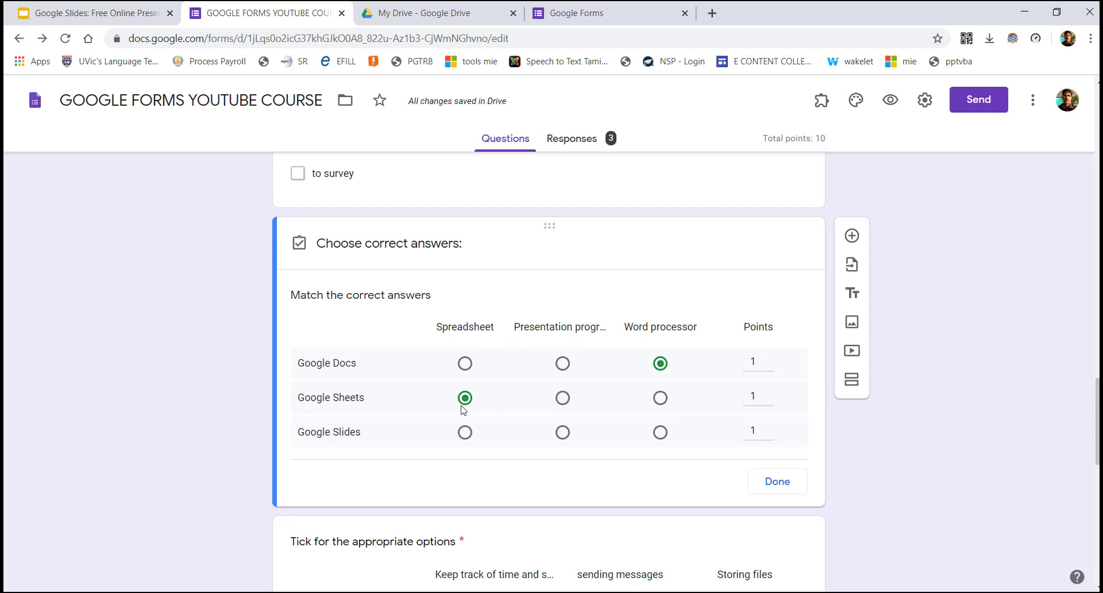
pyautogui.click(562, 434)
pyautogui.click(779, 482)
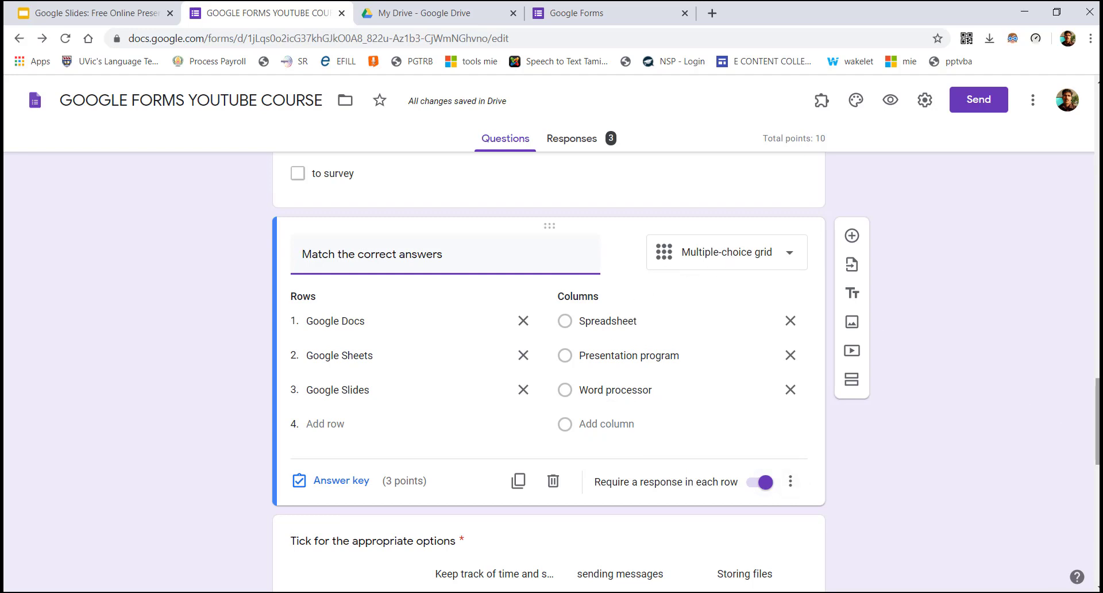
pyautogui.scroll(-4, 548, 372)
pyautogui.scroll(-1, 549, 372)
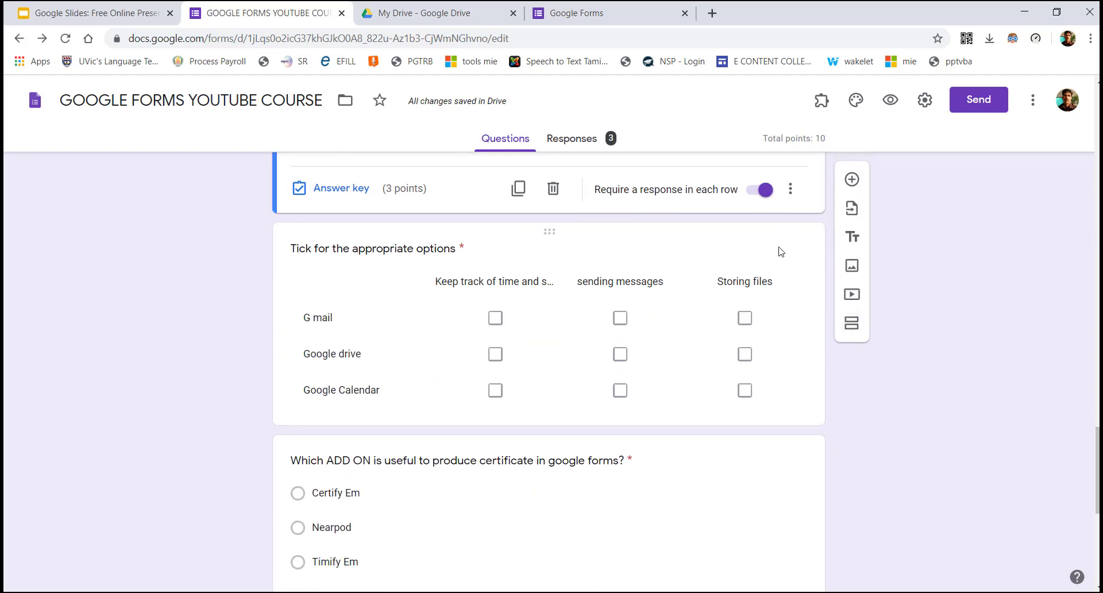
# In the tick-box grid answer key, tick only 'Keep track of time and schedules' for Google Calendar
pyautogui.click(762, 238)
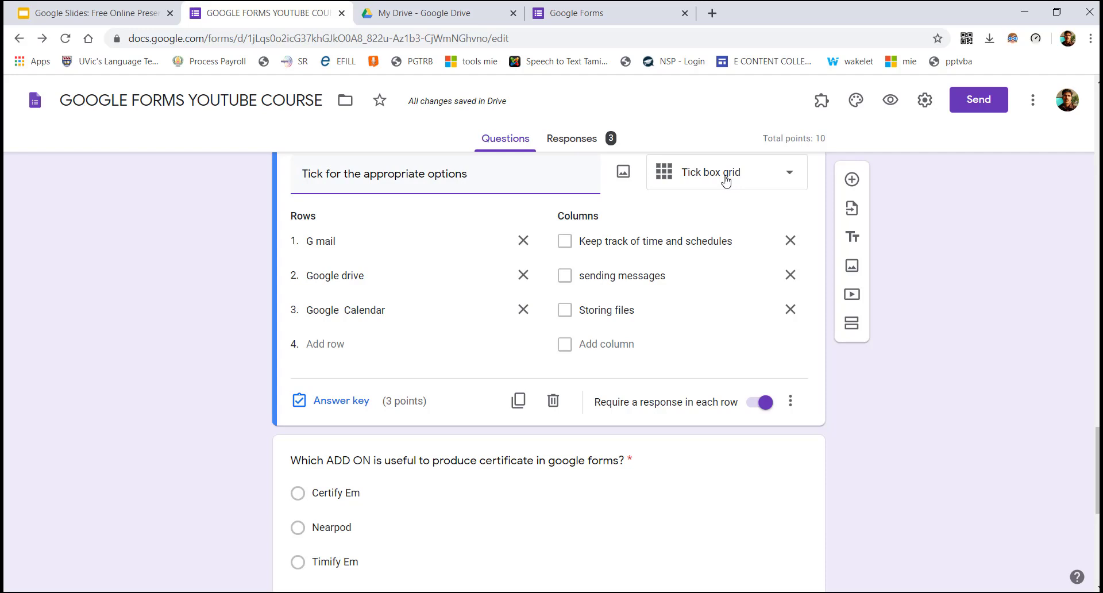
pyautogui.click(344, 400)
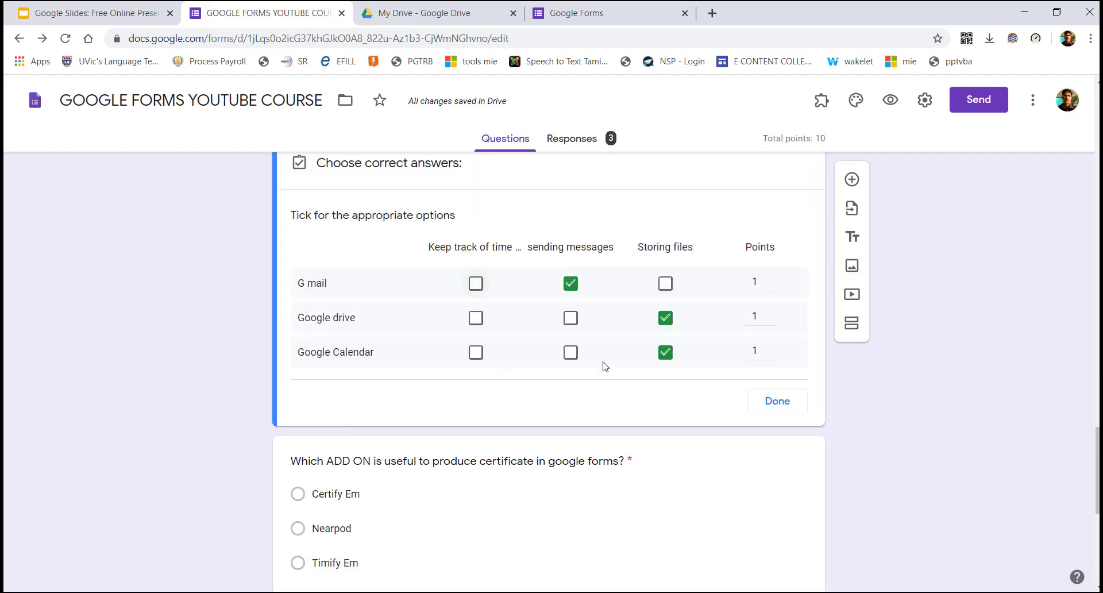
pyautogui.click(570, 357)
pyautogui.click(475, 354)
pyautogui.click(575, 358)
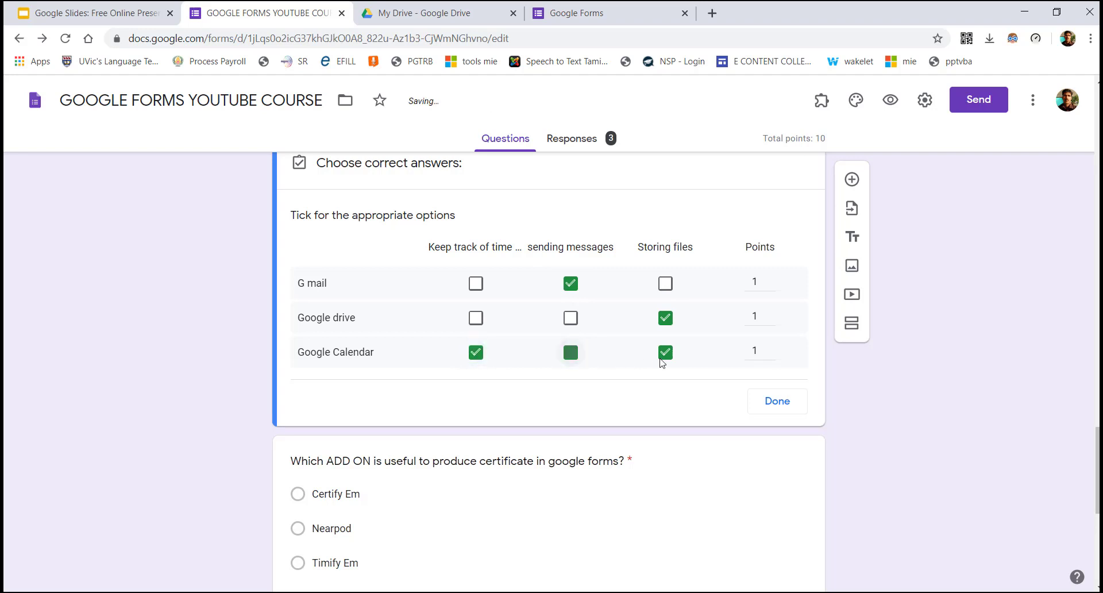
pyautogui.click(669, 361)
pyautogui.click(778, 409)
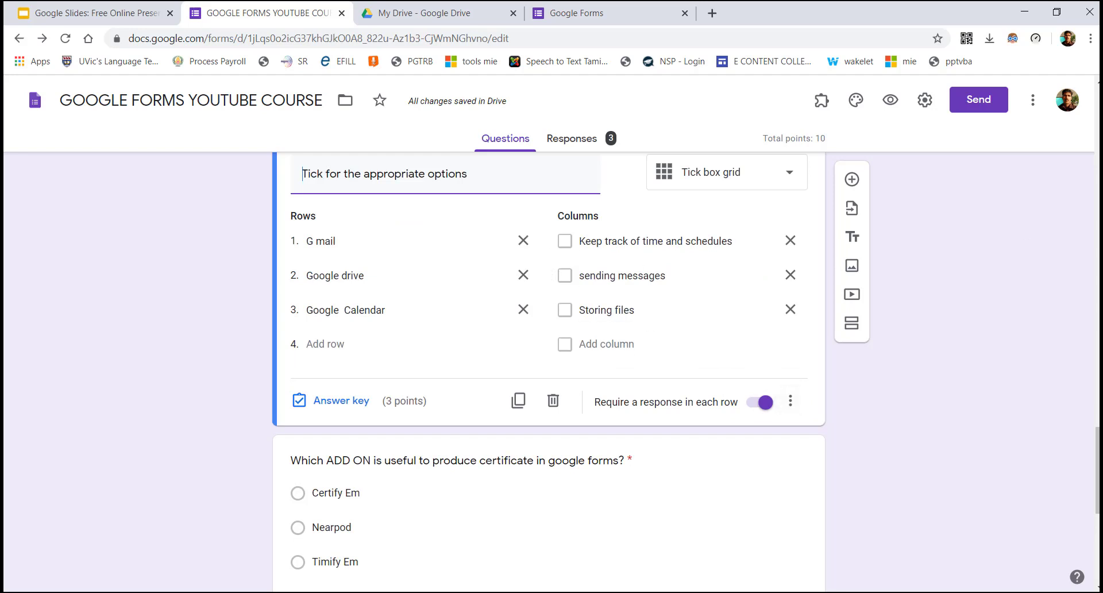
pyautogui.scroll(-3, 668, 320)
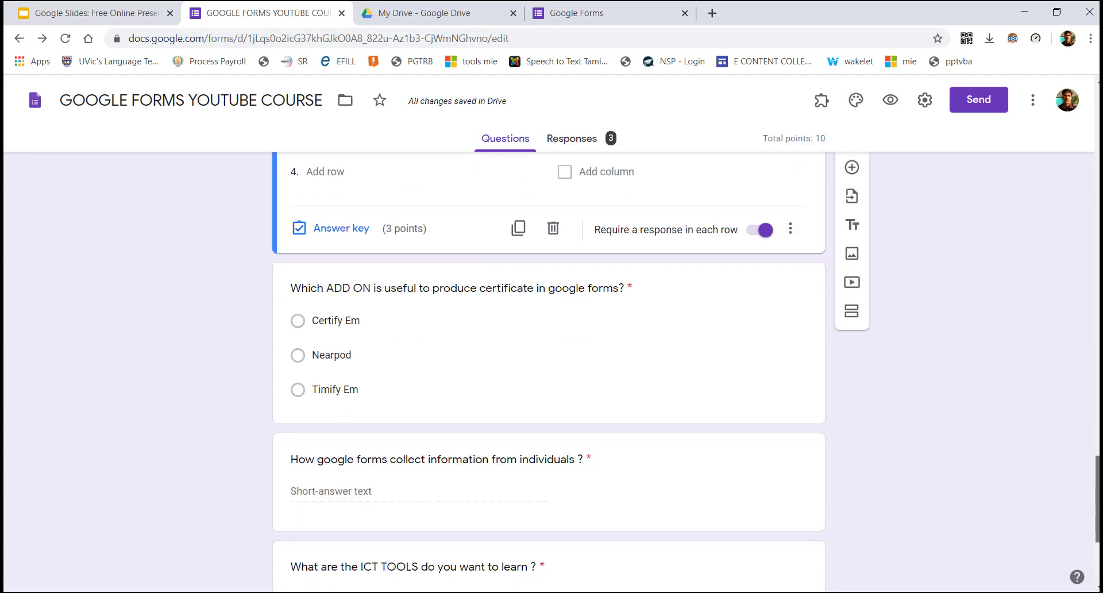
pyautogui.click(544, 285)
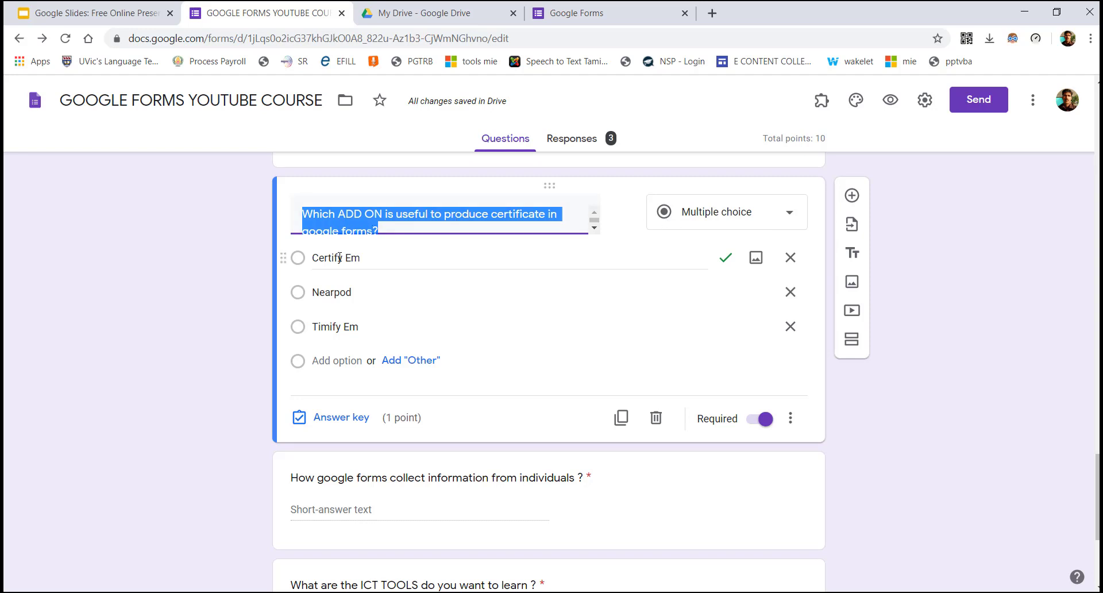
pyautogui.click(353, 420)
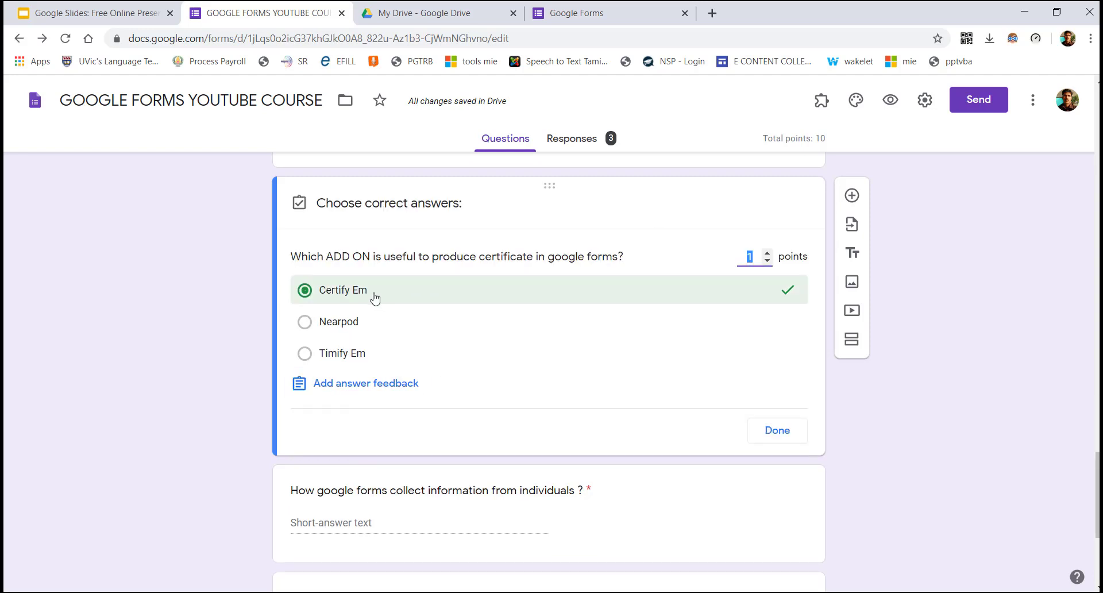
pyautogui.click(777, 430)
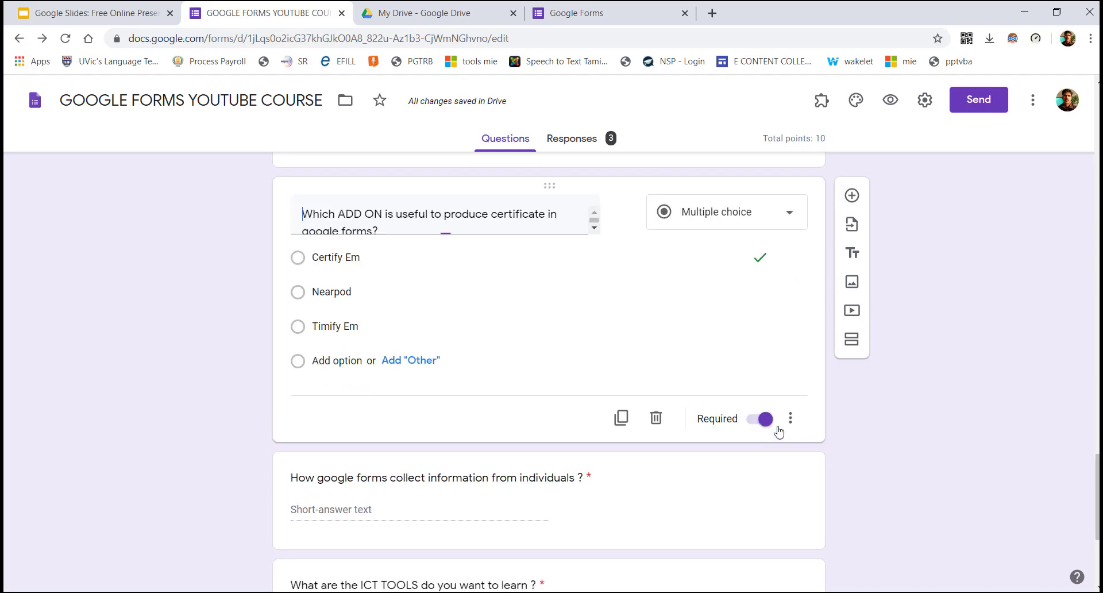
pyautogui.scroll(-4, 549, 367)
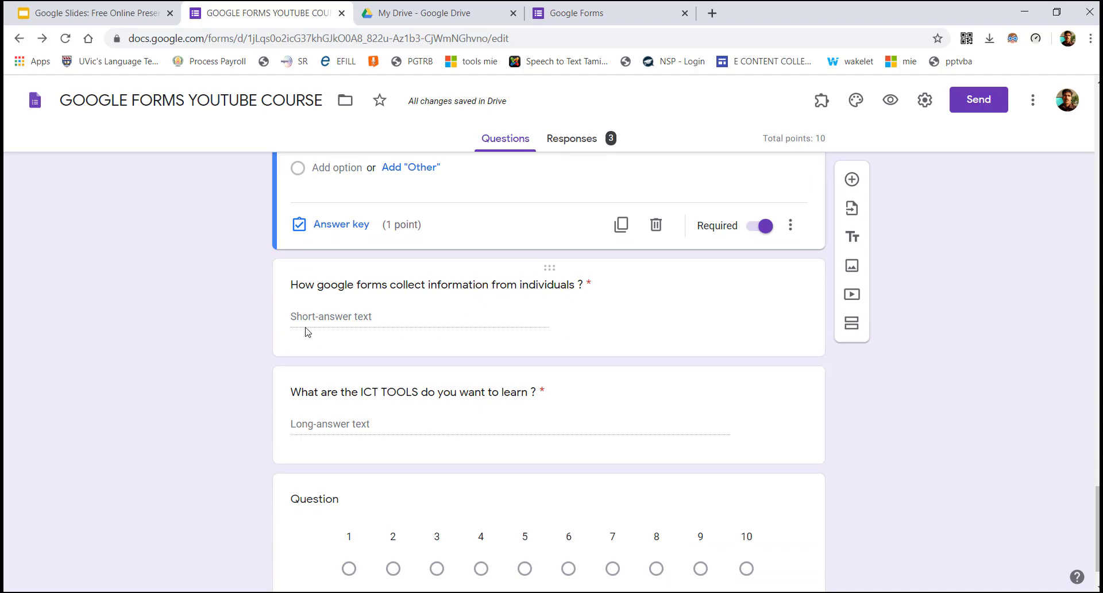
pyautogui.click(322, 325)
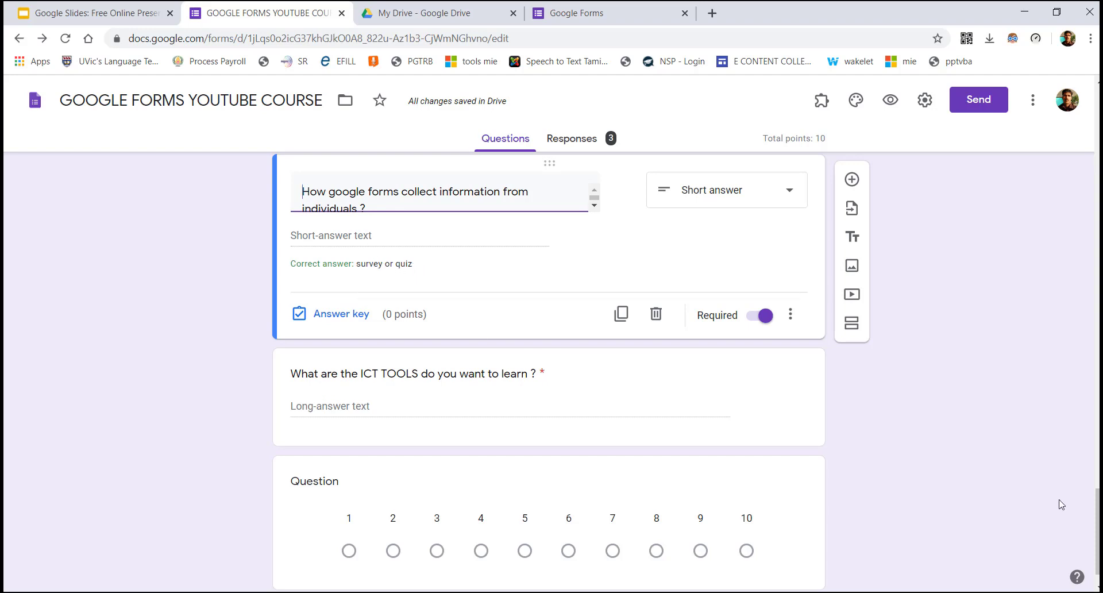
pyautogui.click(355, 317)
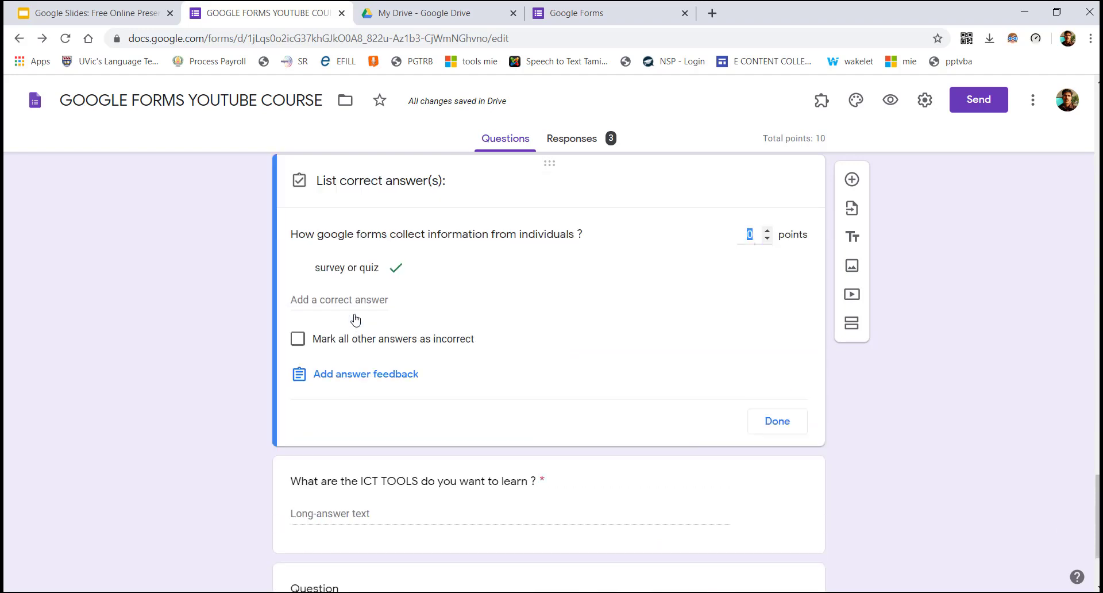
pyautogui.click(792, 297)
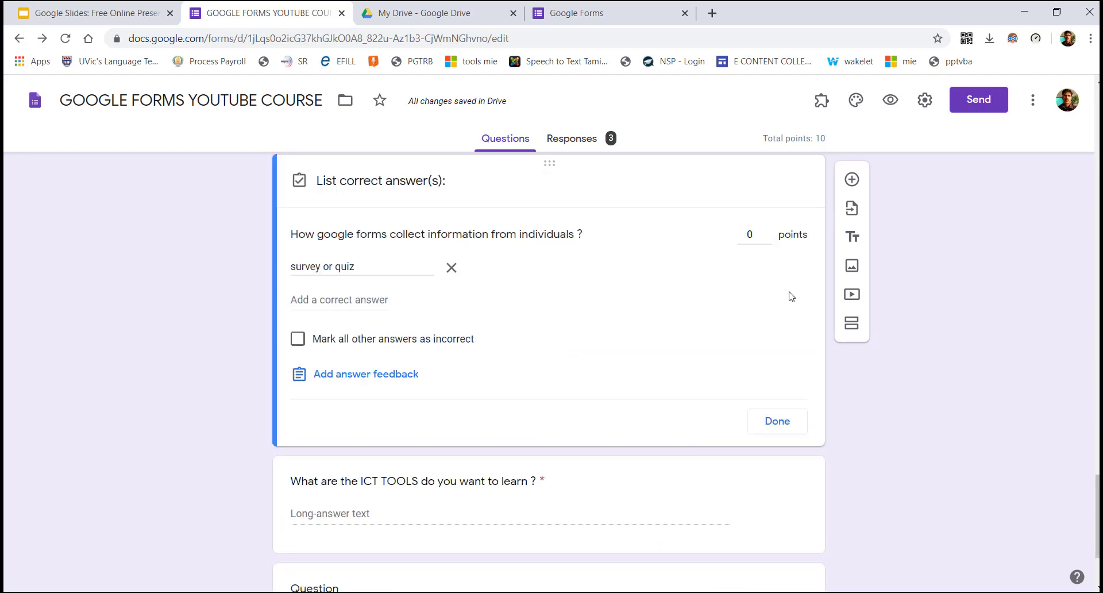
pyautogui.click(757, 235)
pyautogui.click(777, 421)
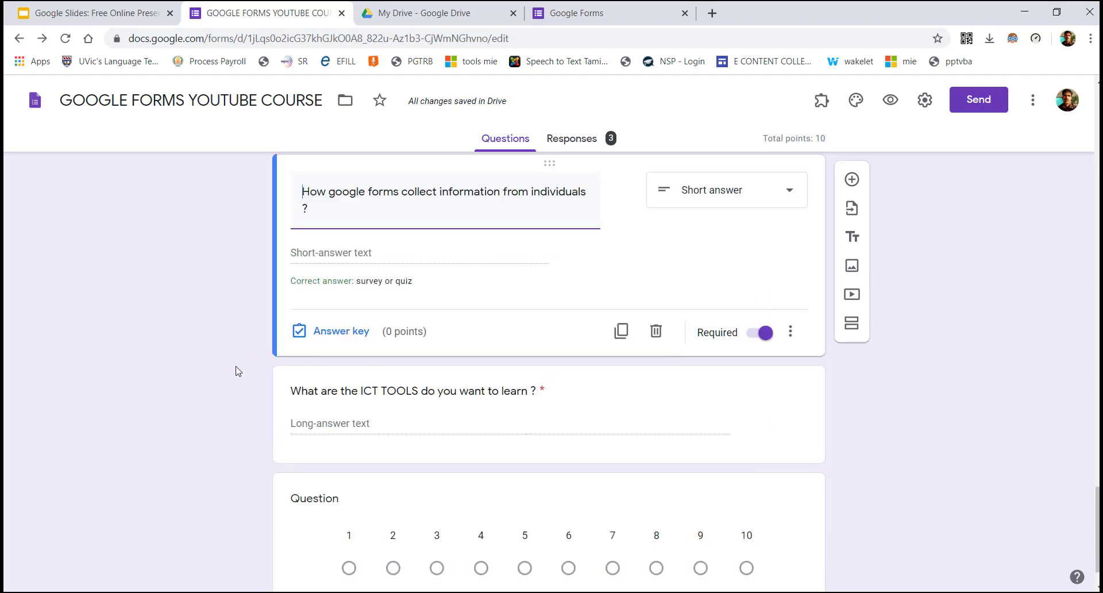
pyautogui.scroll(-1, 549, 367)
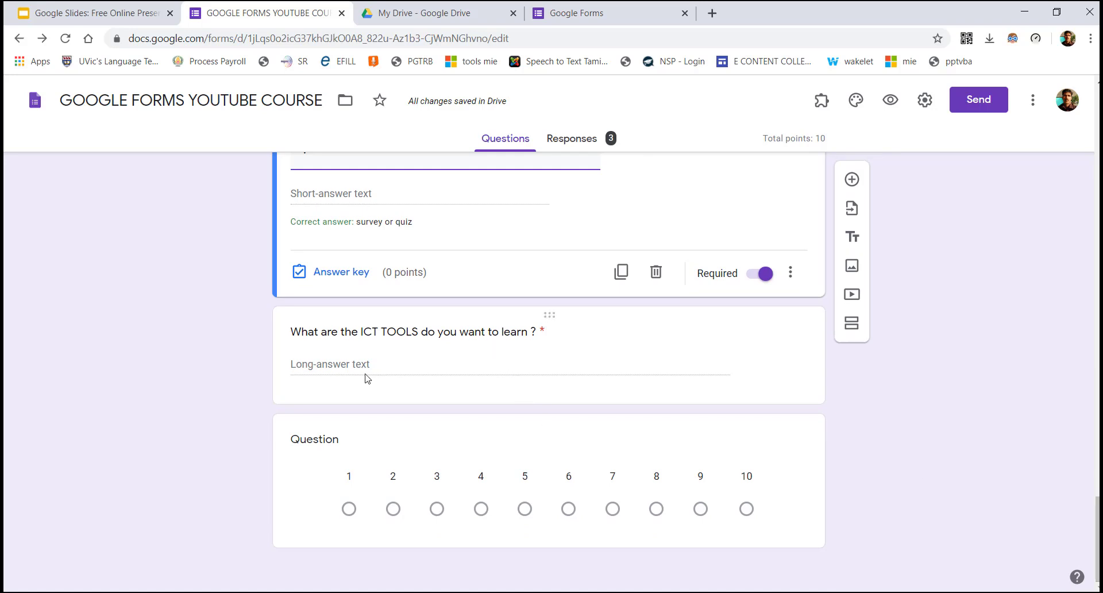
pyautogui.click(344, 369)
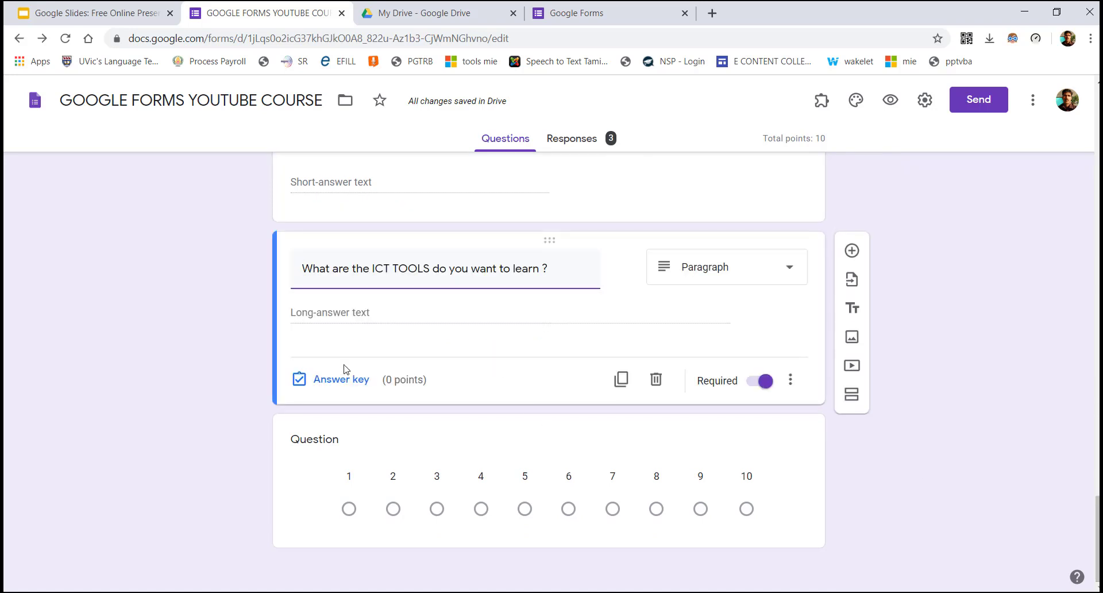
pyautogui.click(336, 315)
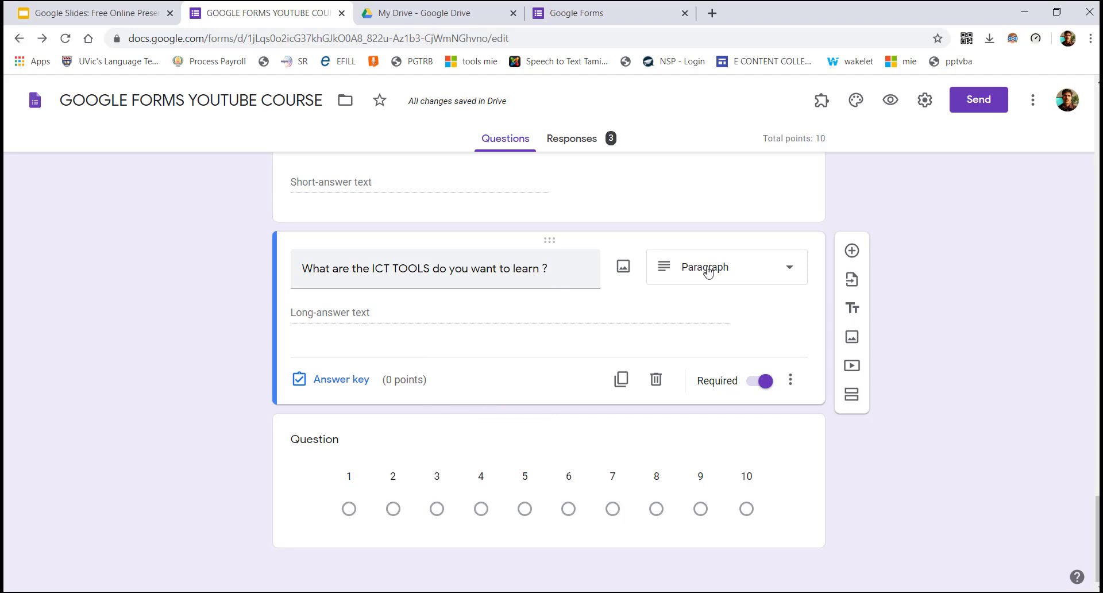
# Title the linear-scale question 'compueter knowledge leve' and limit its scale to 1–3
pyautogui.click(481, 457)
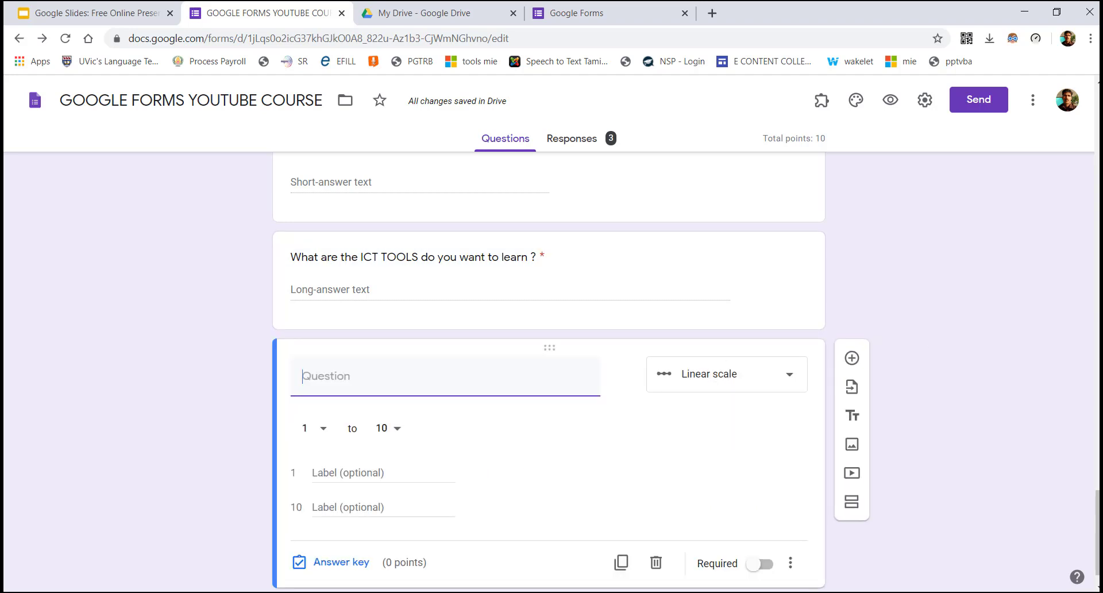
pyautogui.scroll(-1, 1096, 452)
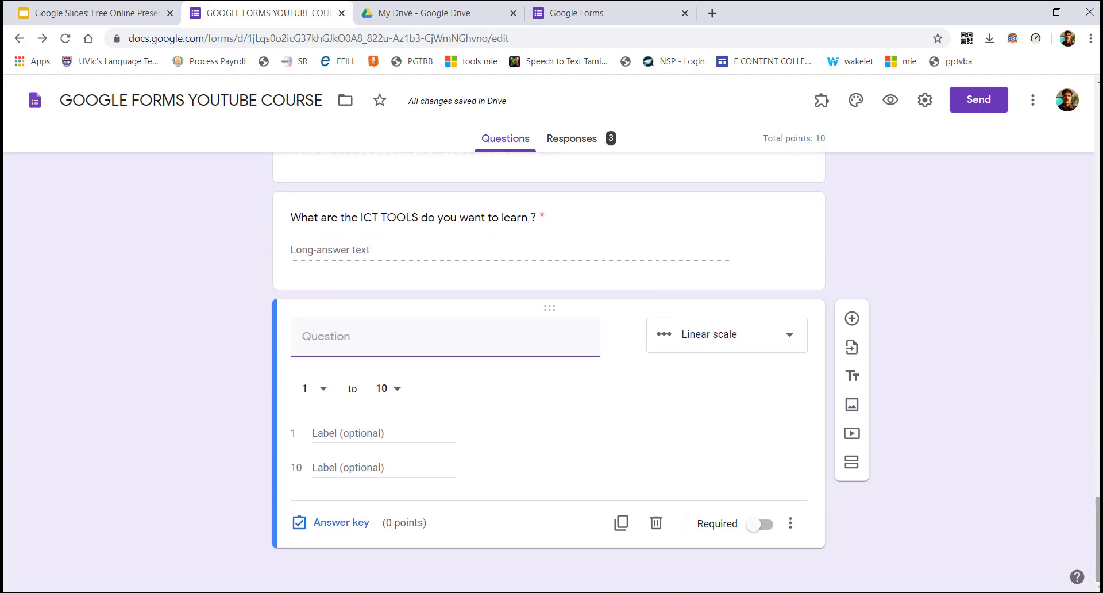
pyautogui.write('compu')
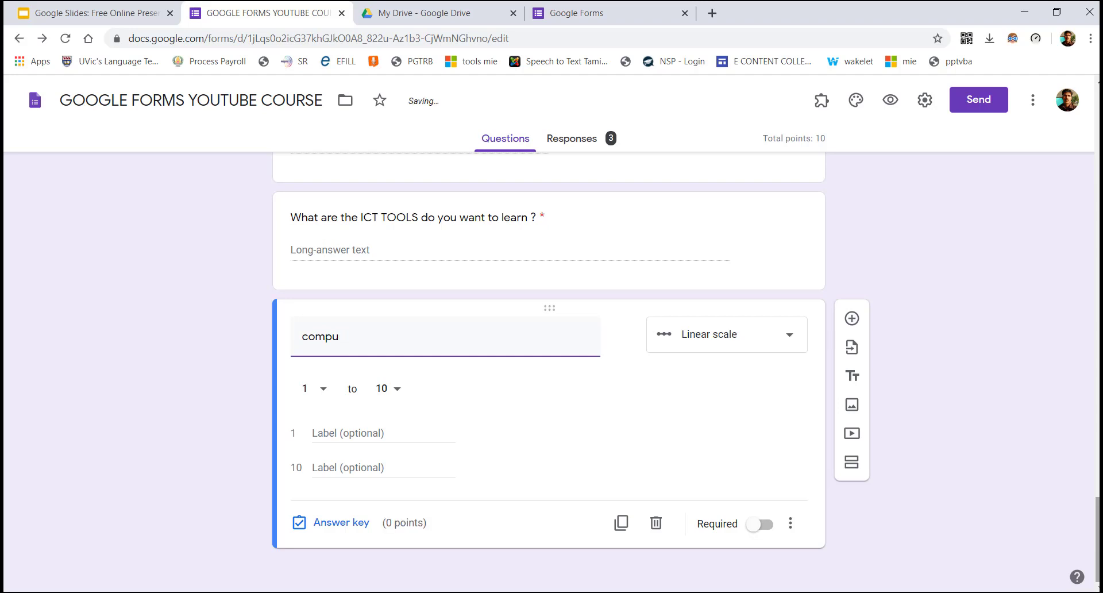
pyautogui.write('eter knowle')
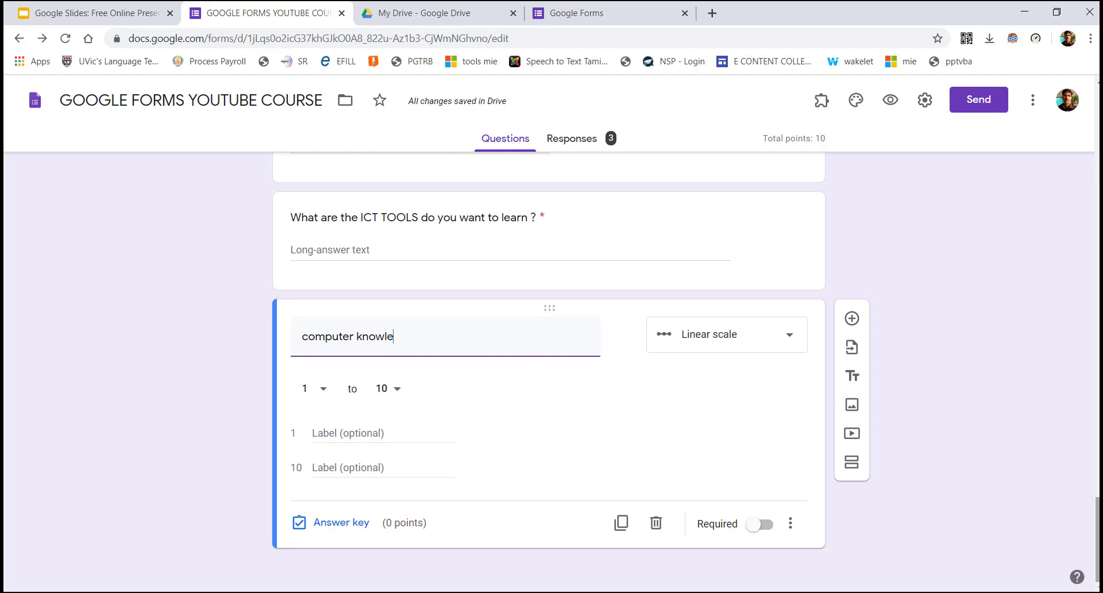
pyautogui.write('dge level')
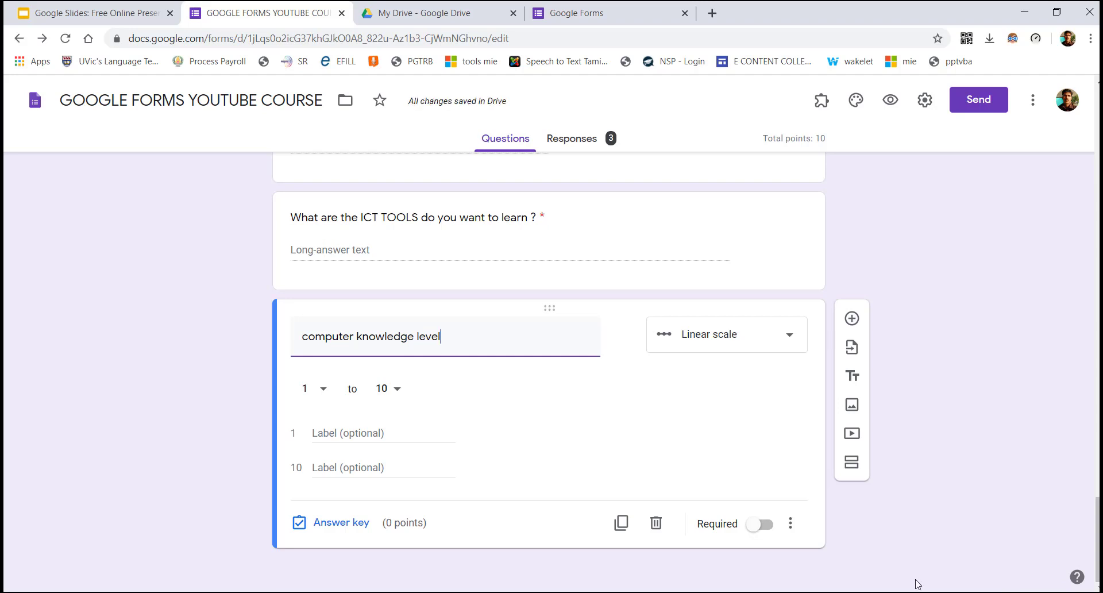
pyautogui.click(394, 389)
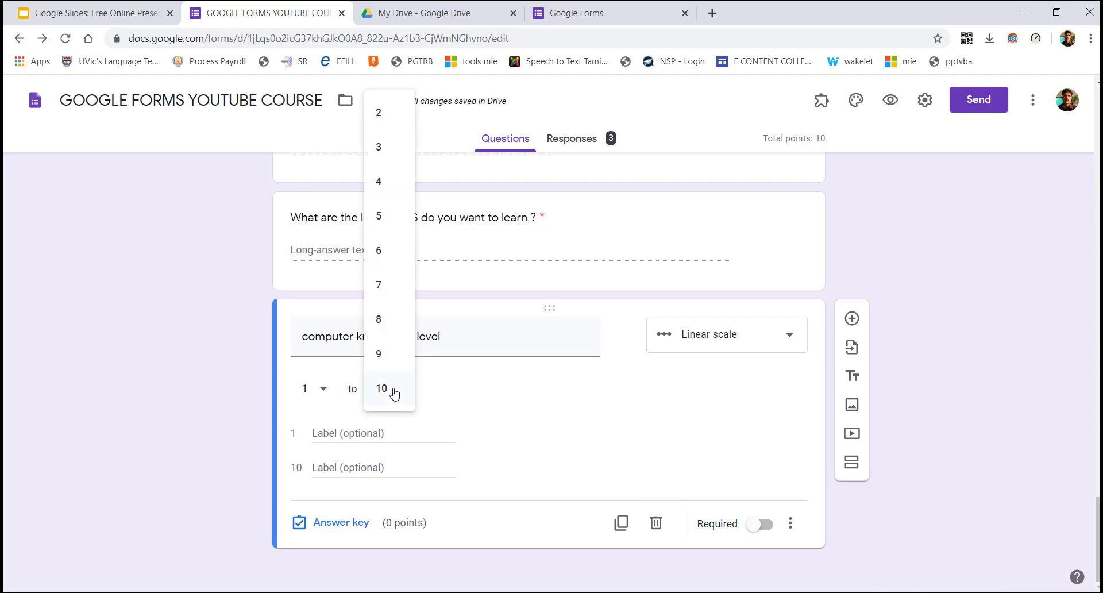
pyautogui.click(378, 159)
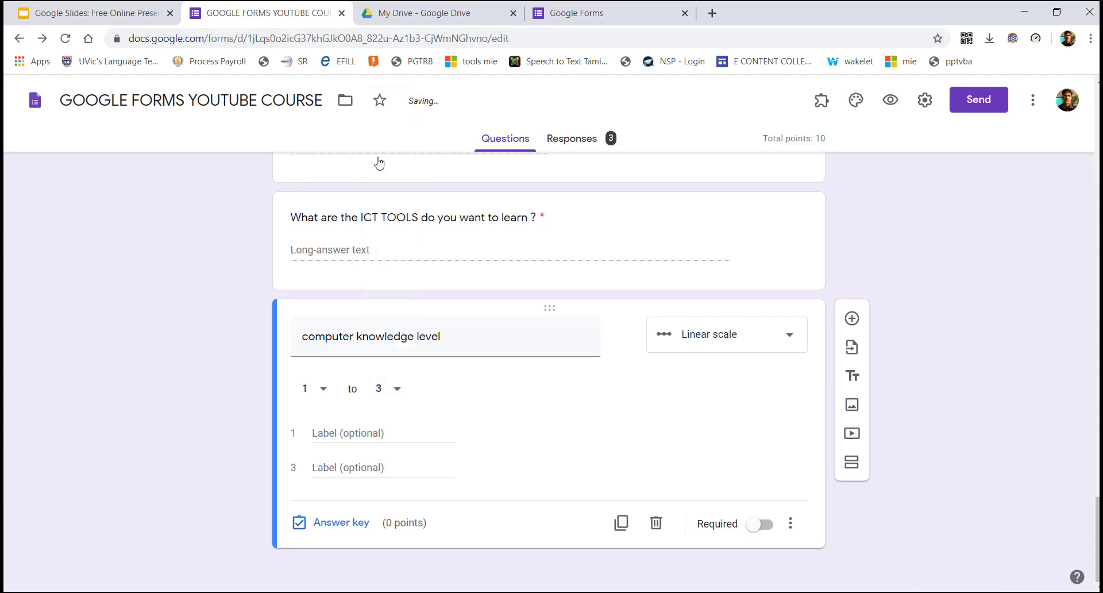
# Label the lowest scale value TOP and the highest LOW
pyautogui.click(327, 433)
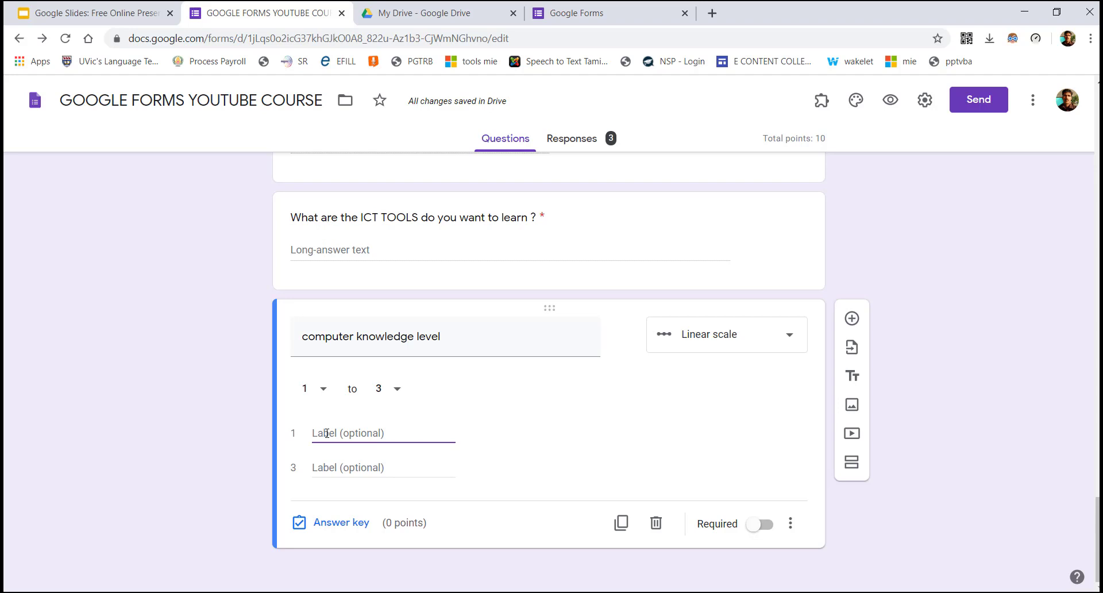
pyautogui.write('H')
pyautogui.press('BackSpace')
pyautogui.write('TOP')
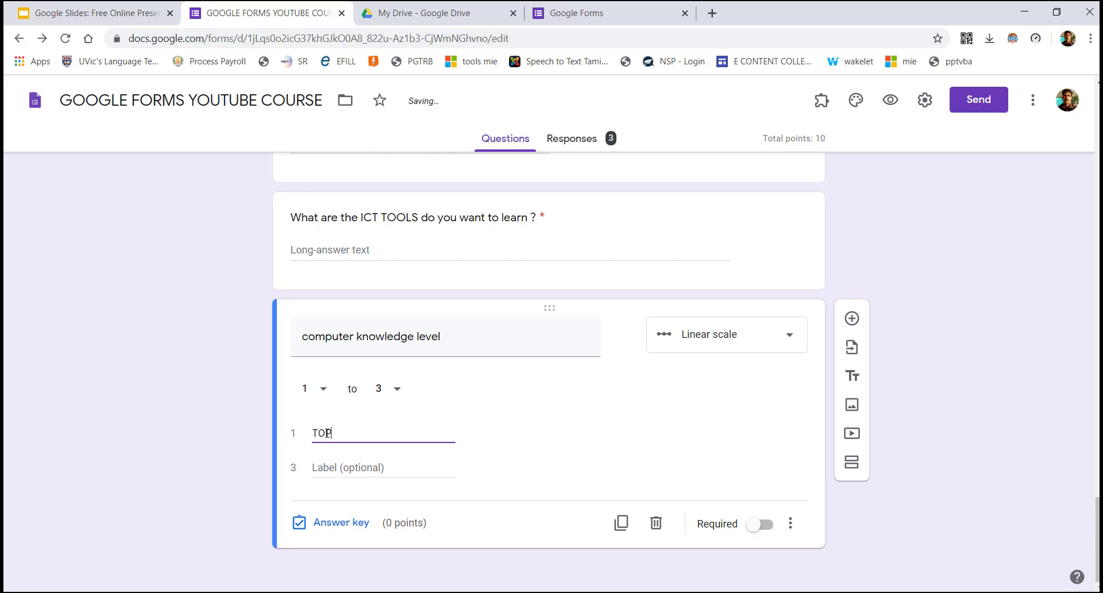
pyautogui.click(327, 469)
pyautogui.write('LOW')
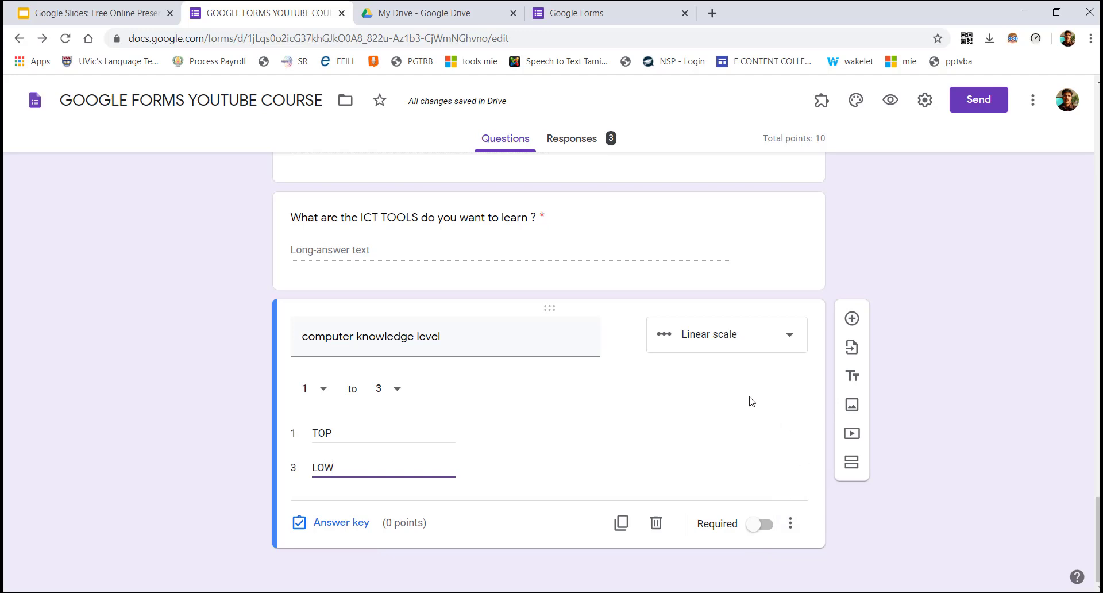
# Go to Responses and switch from Question to Individual view, showing response 1 of 3
pyautogui.scroll(12, 549, 373)
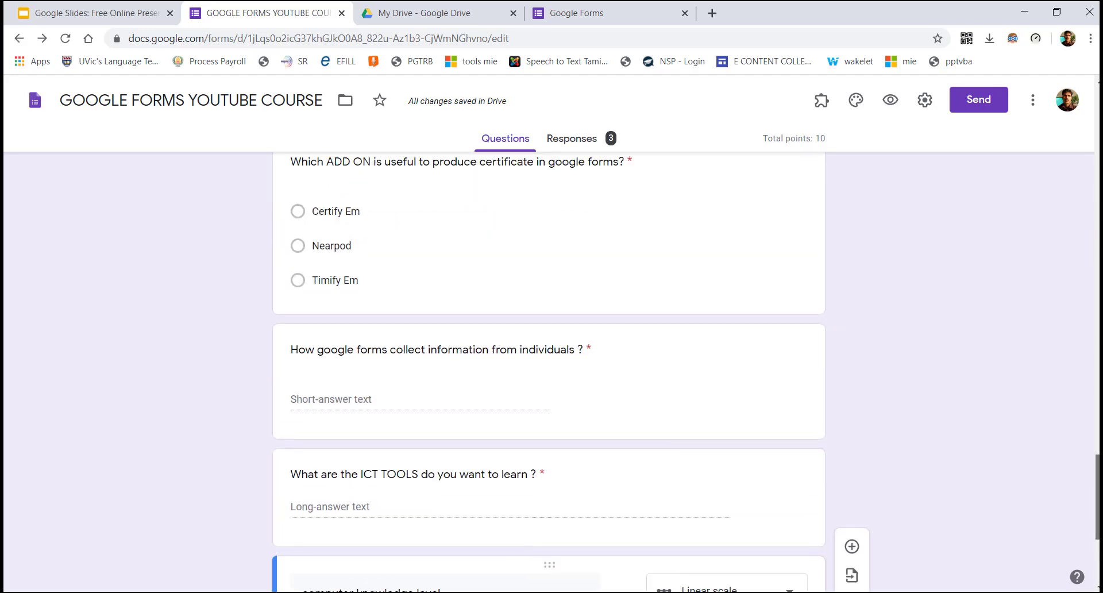
pyautogui.scroll(10, 548, 373)
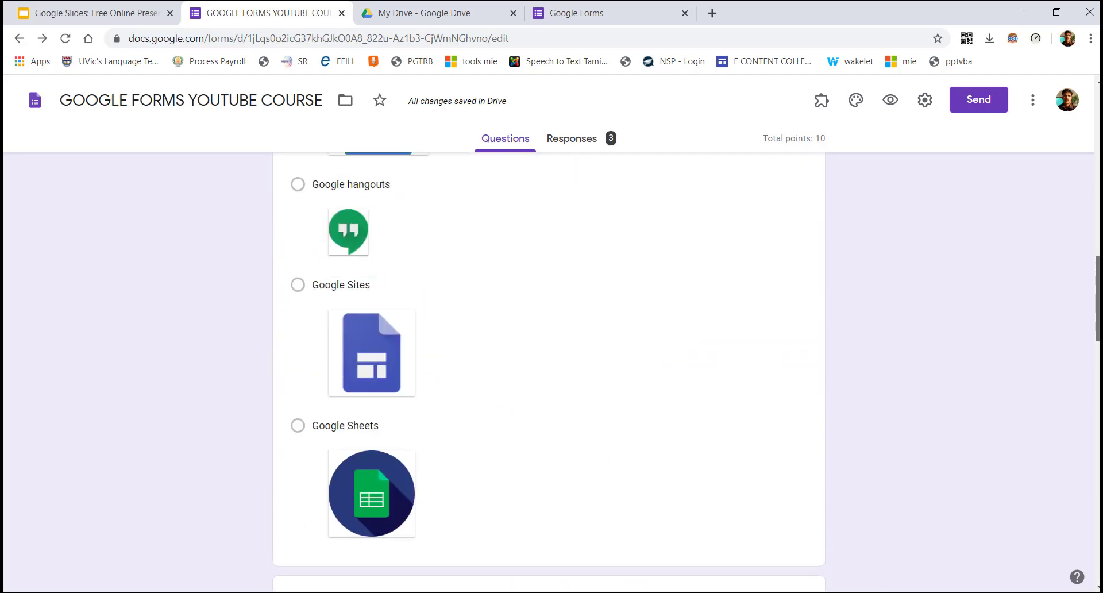
pyautogui.scroll(10, 549, 373)
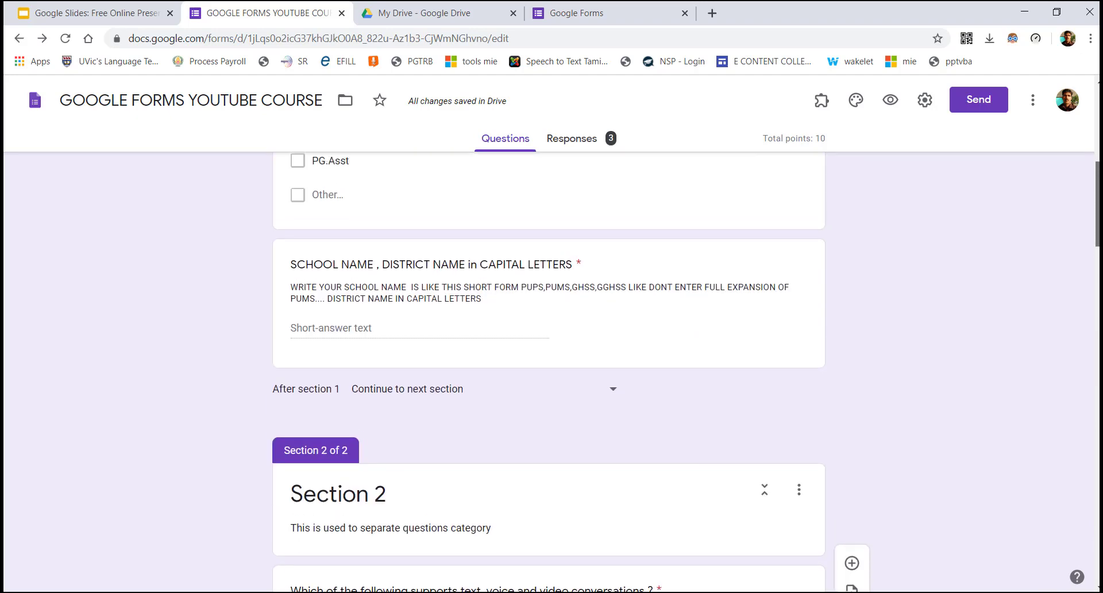
pyautogui.scroll(5, 548, 373)
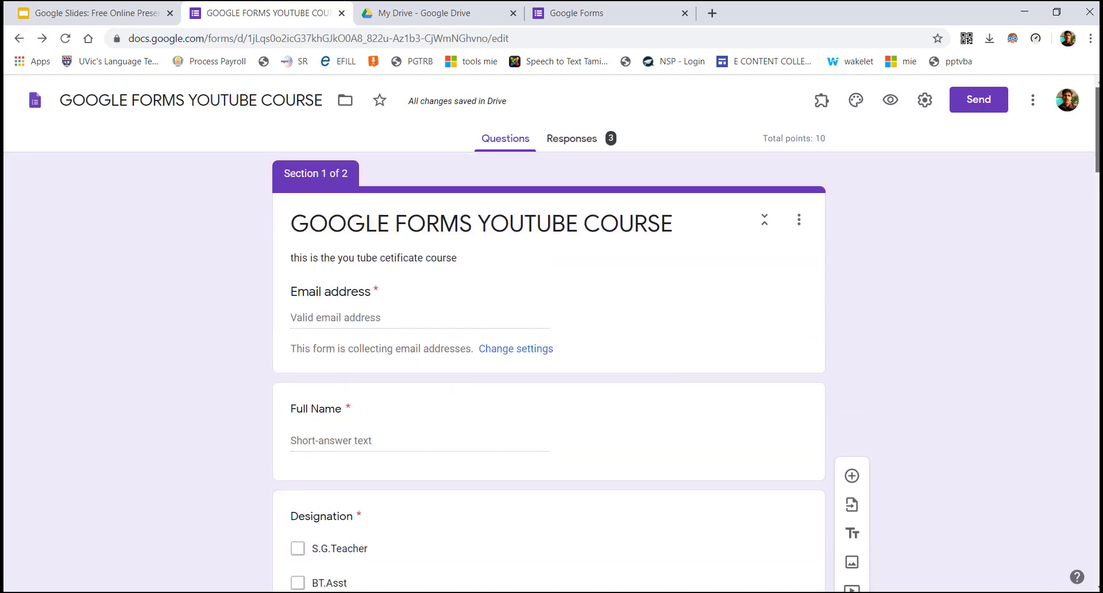
pyautogui.click(578, 142)
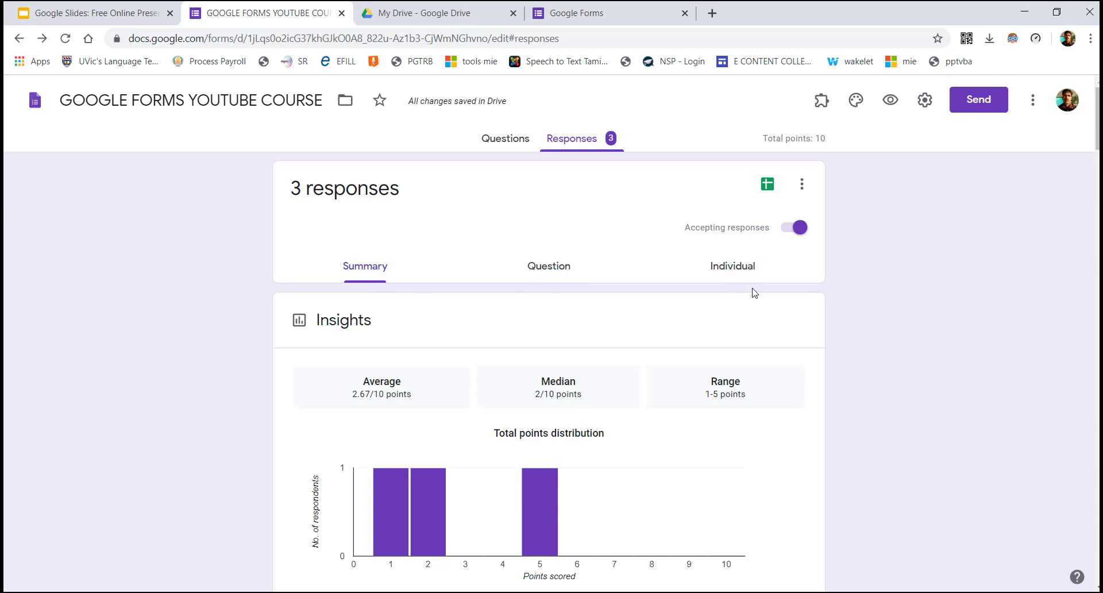
pyautogui.click(551, 270)
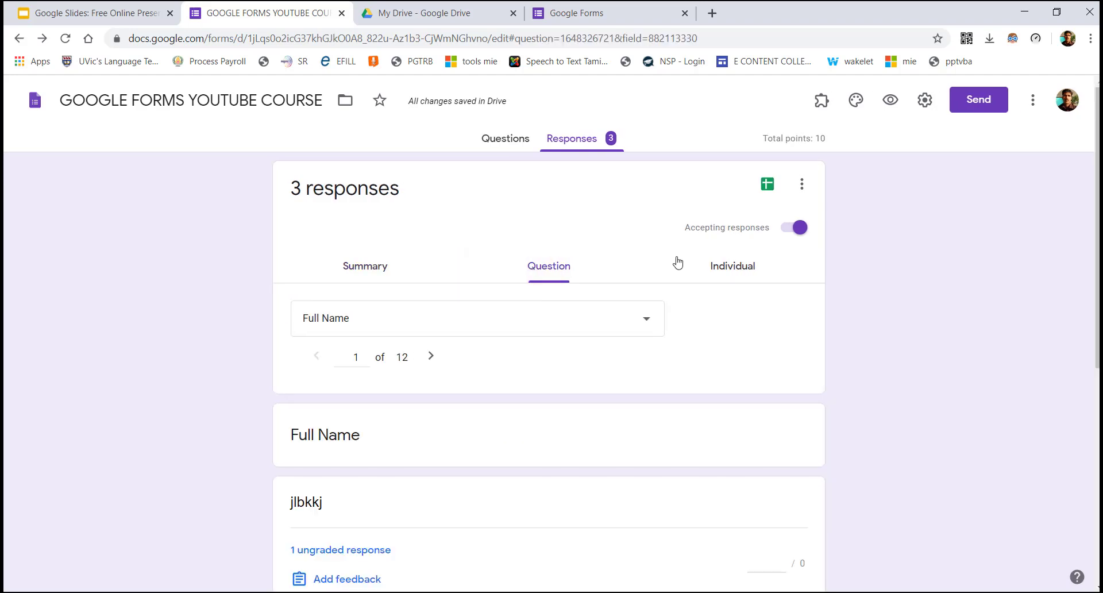
pyautogui.click(733, 268)
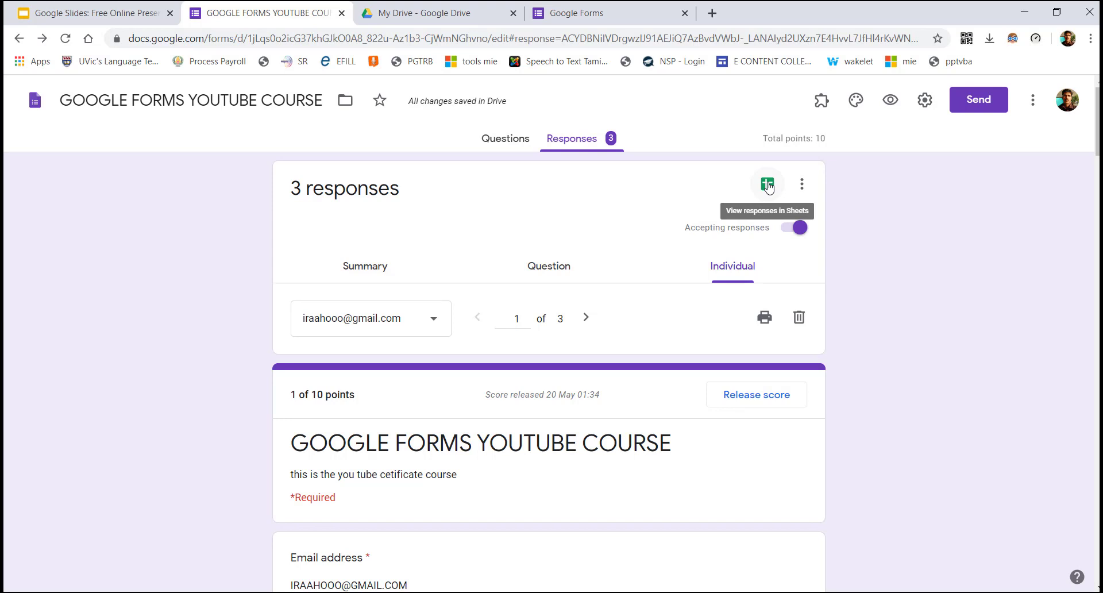
# Try a red theme and darker background, revert to purple, then preview the form
pyautogui.click(855, 102)
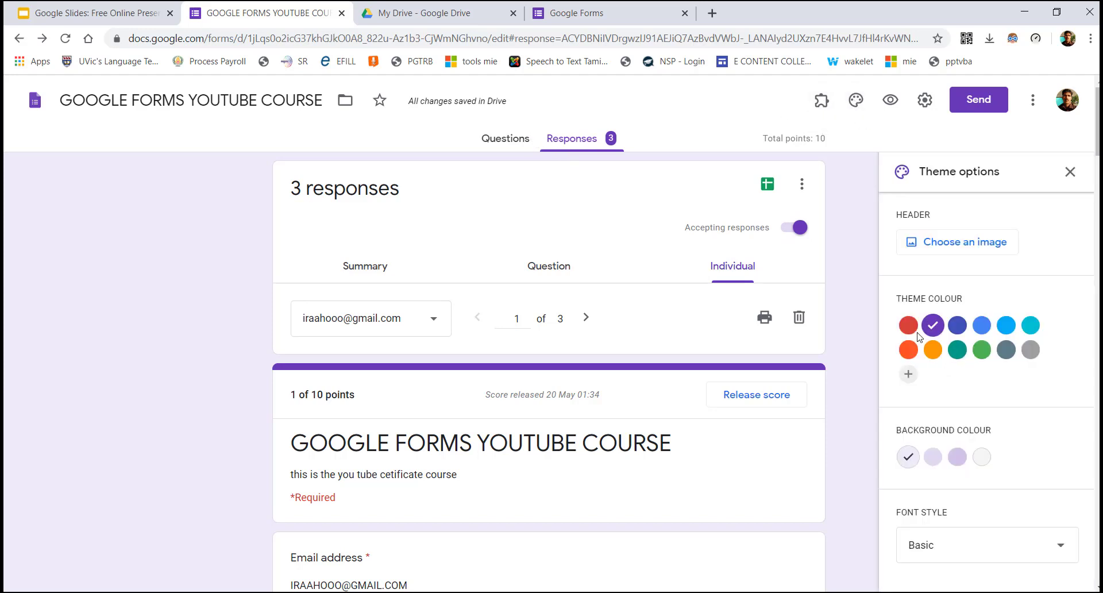
pyautogui.click(908, 326)
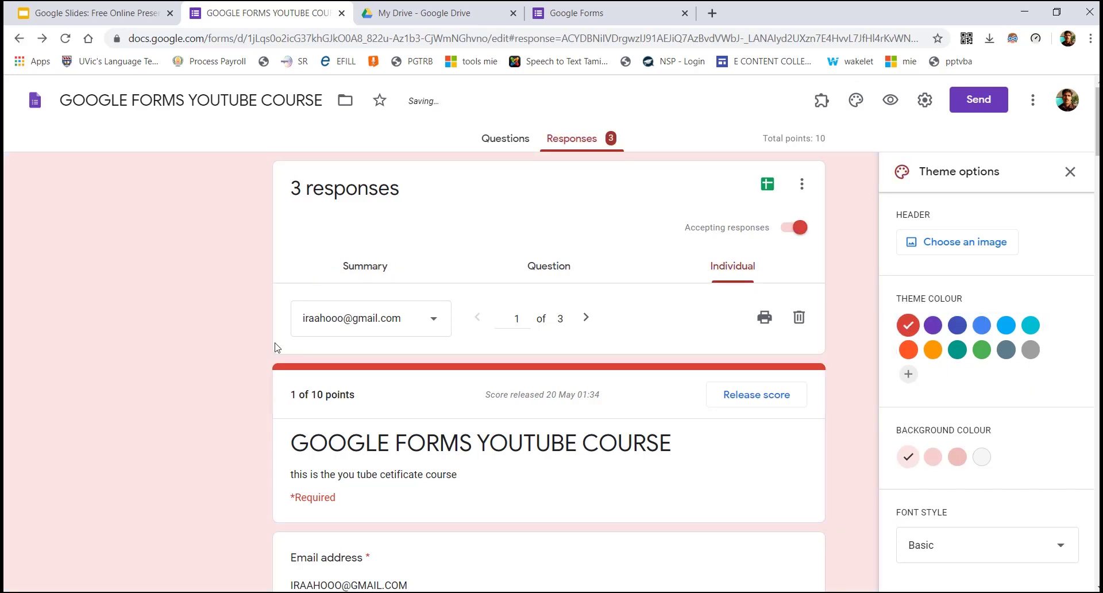
pyautogui.click(957, 457)
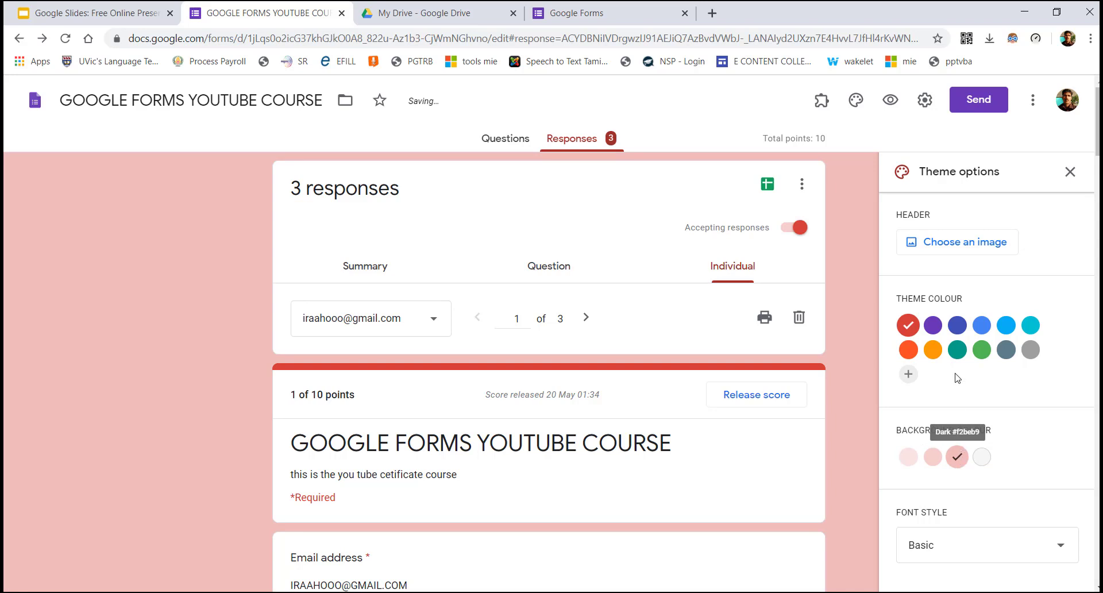
pyautogui.click(933, 326)
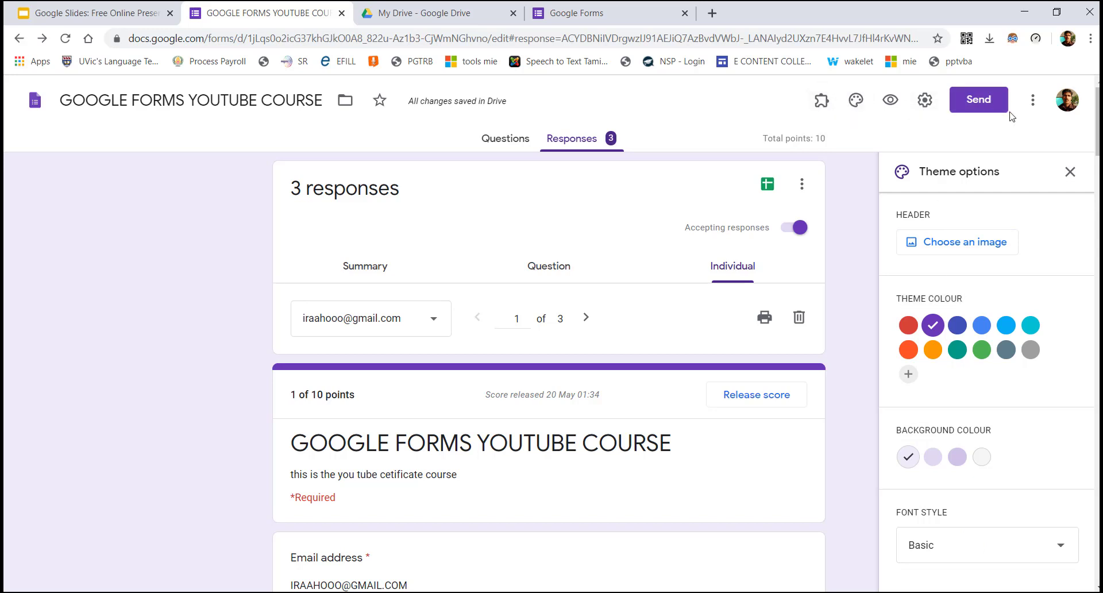
pyautogui.click(891, 104)
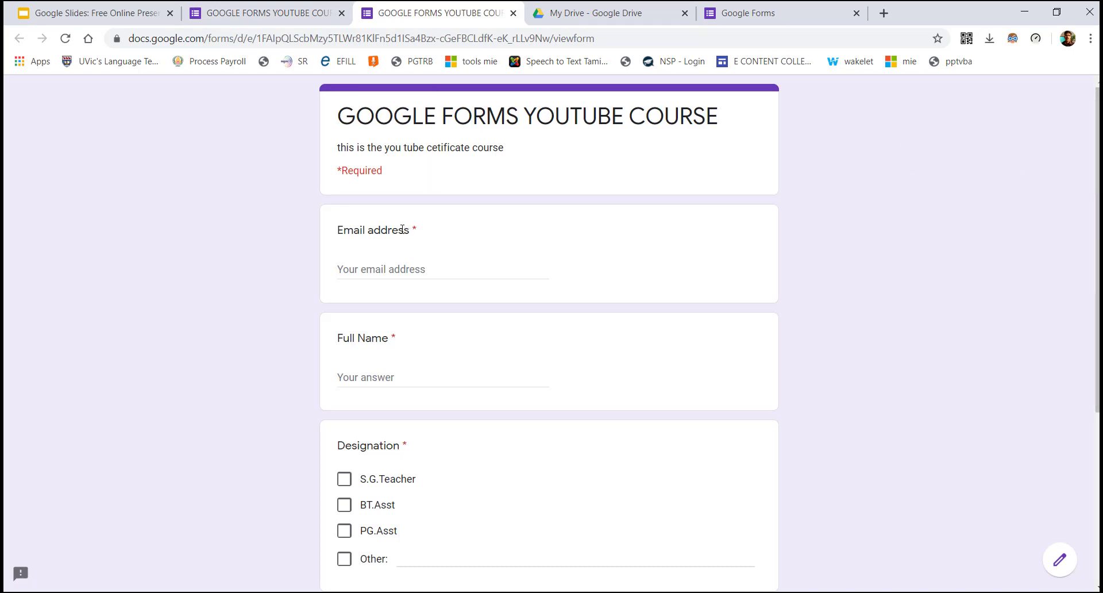
# Click into the Email address and Full Name answers, leaving both empty
pyautogui.click(392, 267)
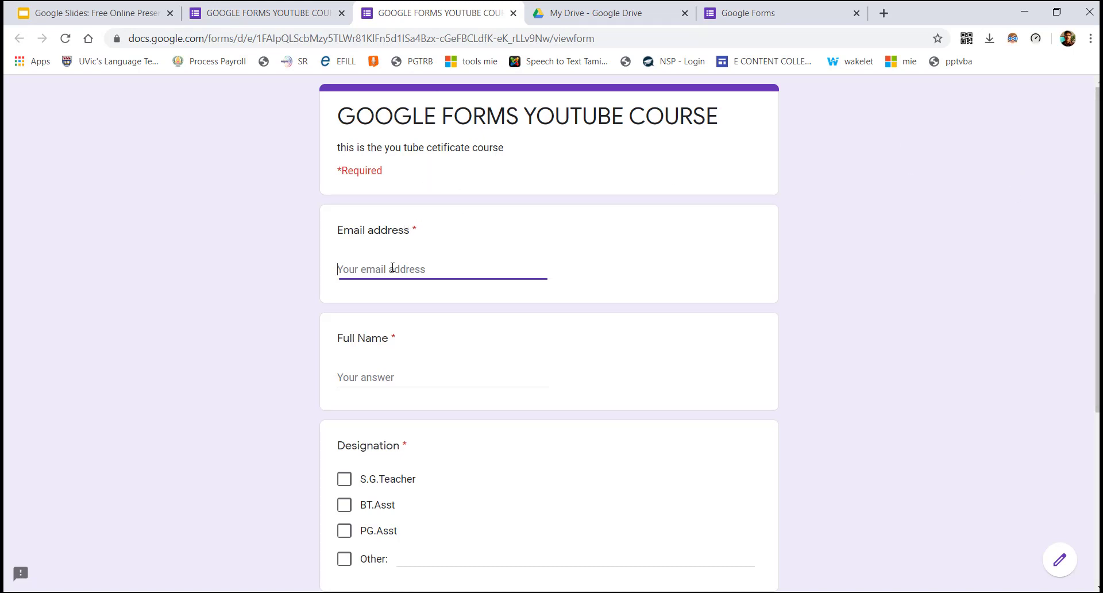
pyautogui.click(380, 379)
pyautogui.scroll(-3, 381, 380)
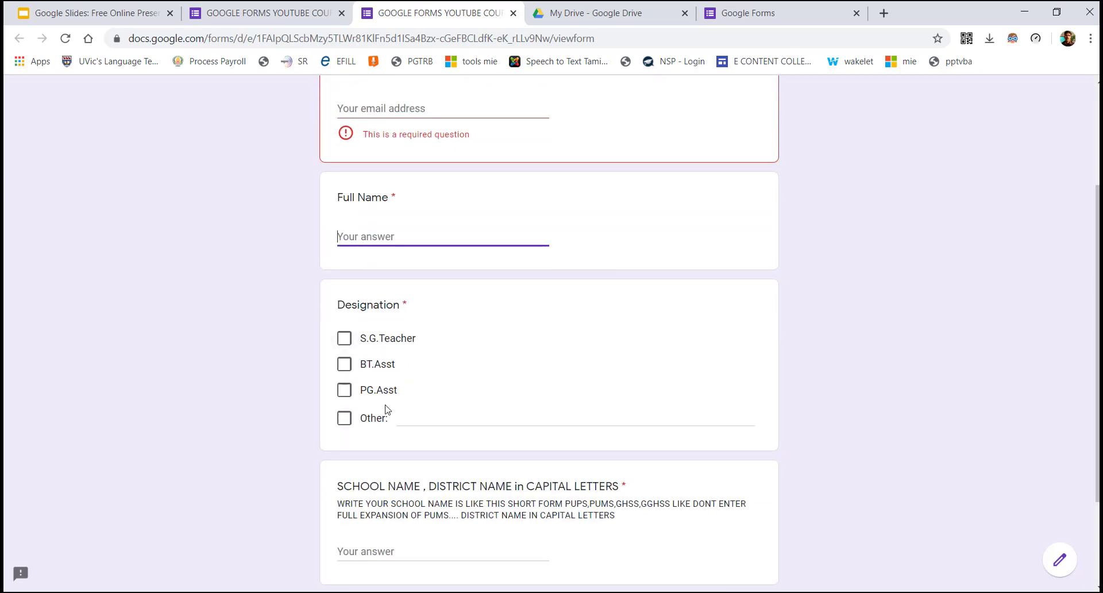
pyautogui.click(344, 338)
# Tick and untick BT.Asst, S.G.Teacher, PG.Asst and Other, leaving no designation selected
pyautogui.click(344, 382)
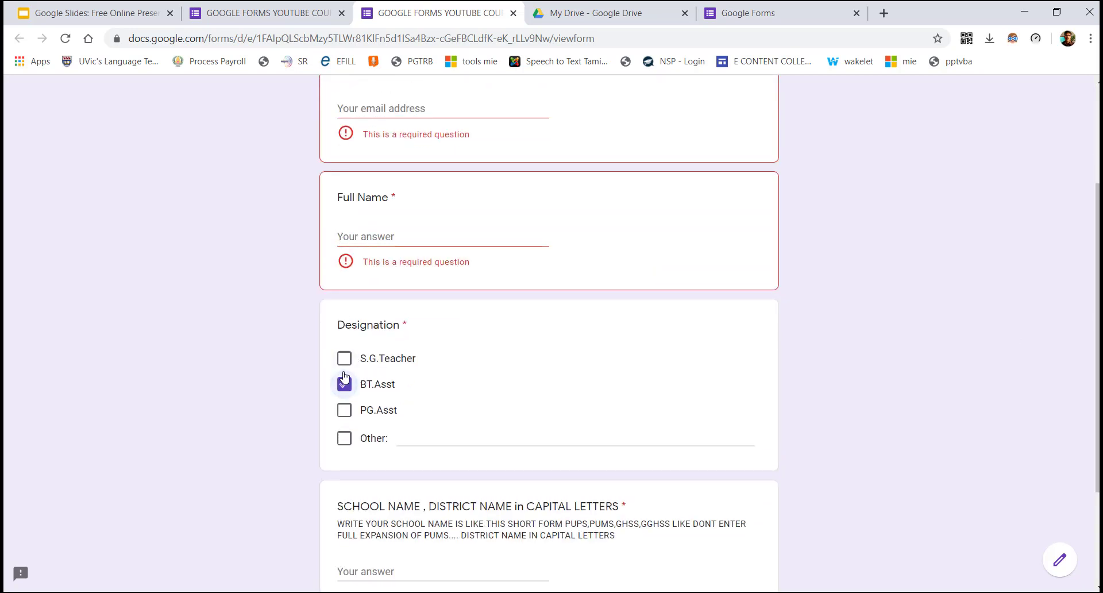
pyautogui.click(344, 359)
pyautogui.click(345, 410)
pyautogui.click(345, 410)
pyautogui.click(345, 439)
pyautogui.click(345, 409)
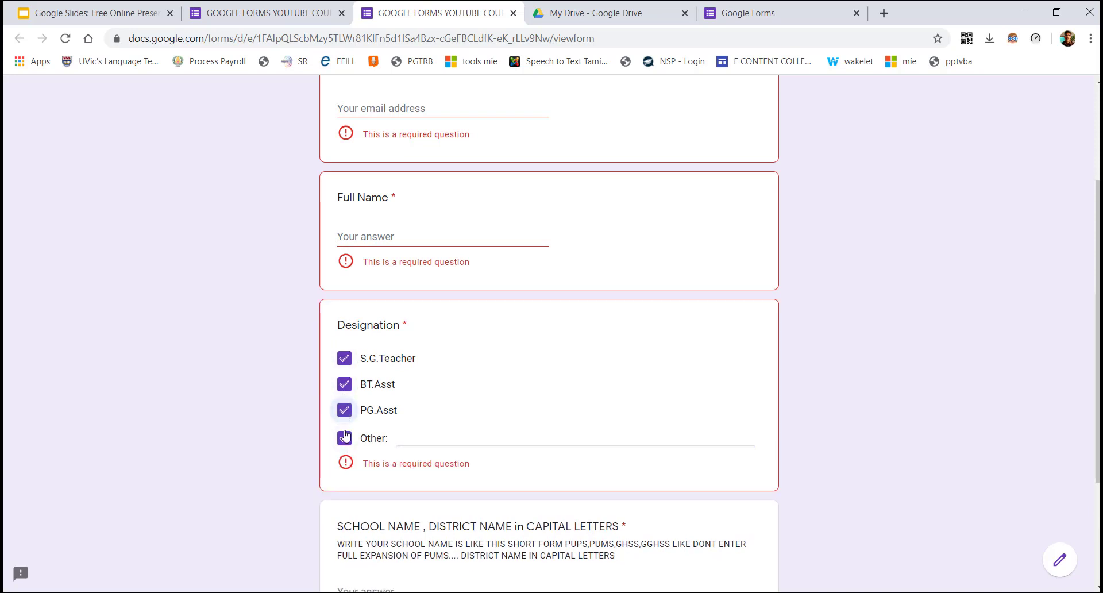
pyautogui.click(344, 438)
pyautogui.click(345, 409)
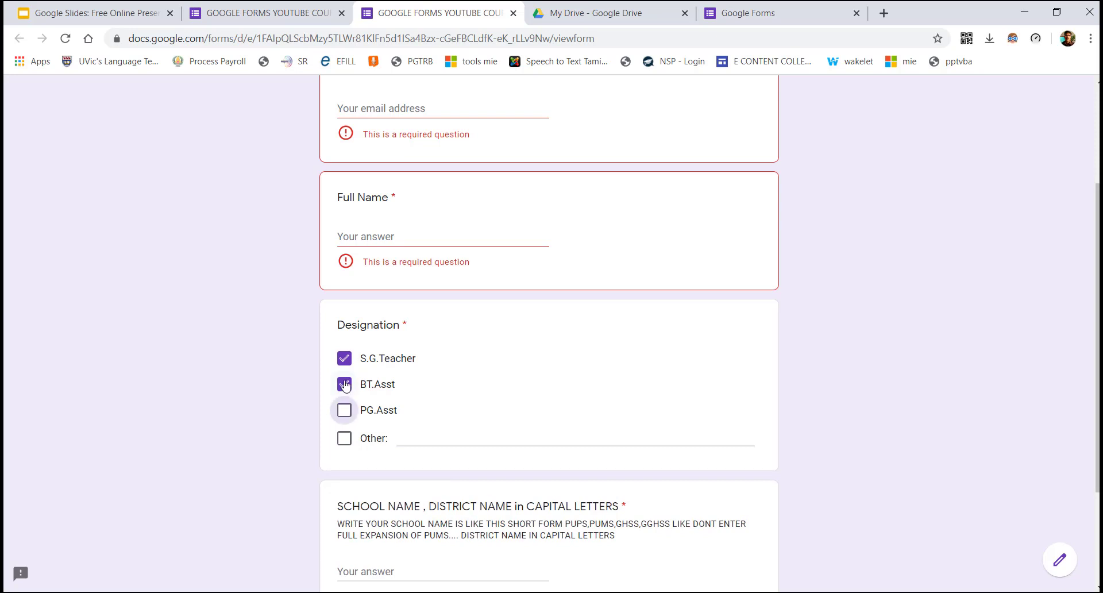
pyautogui.click(344, 384)
pyautogui.click(344, 358)
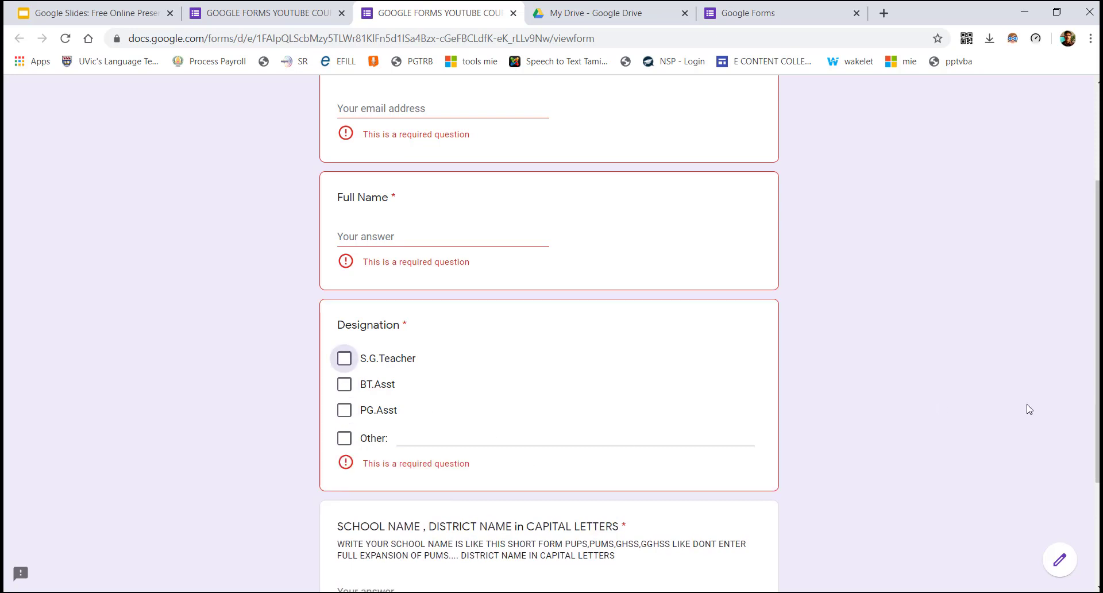
# Click into the school and district answer, then scroll back up to the email field
pyautogui.scroll(-3, 1097, 333)
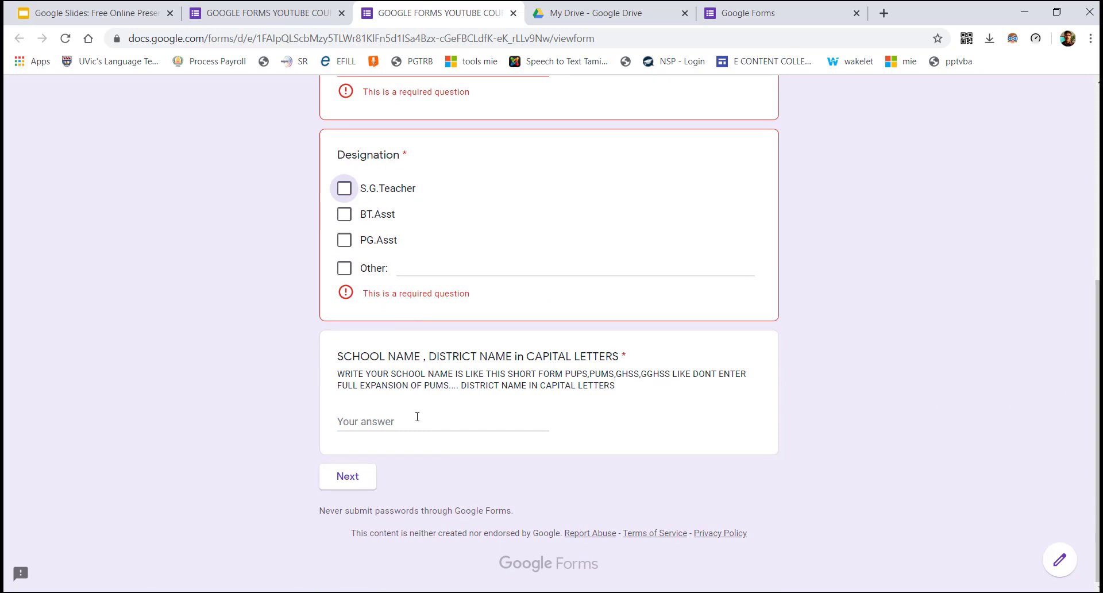
pyautogui.click(383, 425)
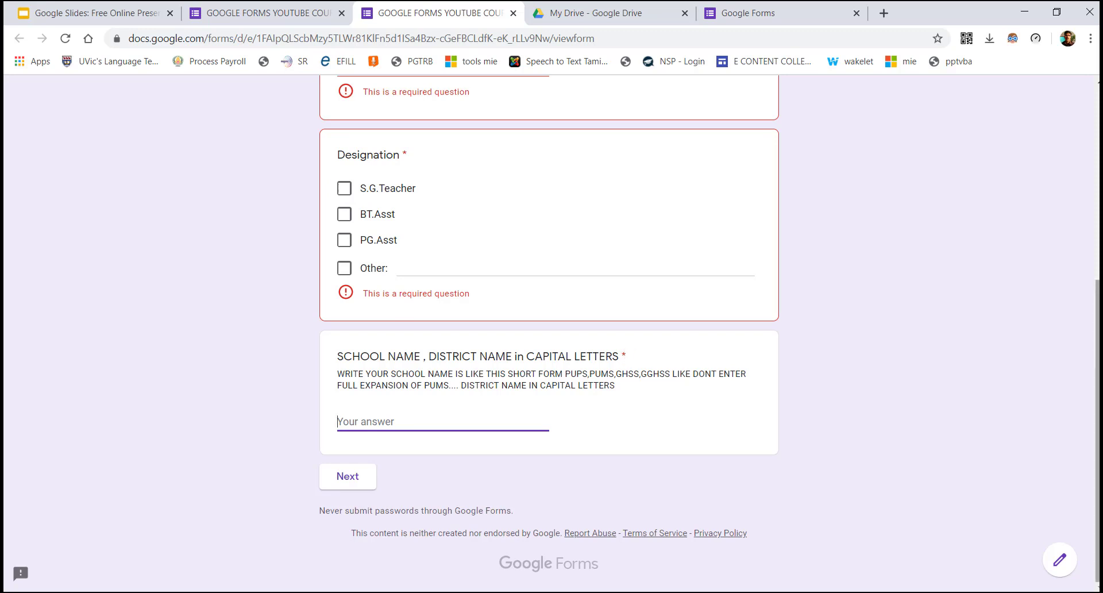
pyautogui.moveTo(1096, 413); pyautogui.dragTo(1097, 271)
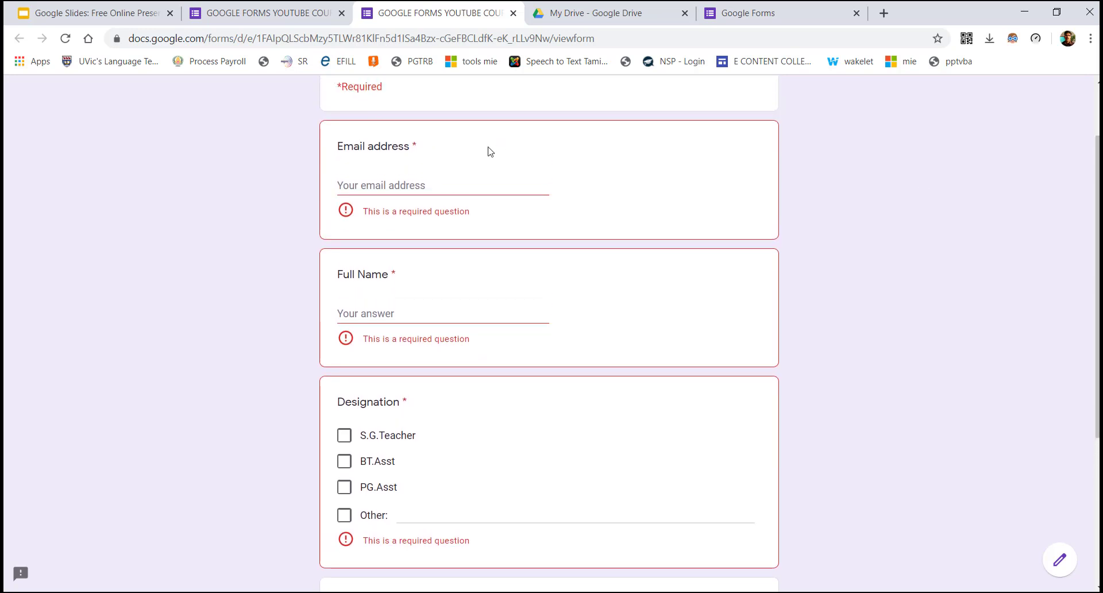
# Enter the respondent's email address and full name
pyautogui.click(440, 183)
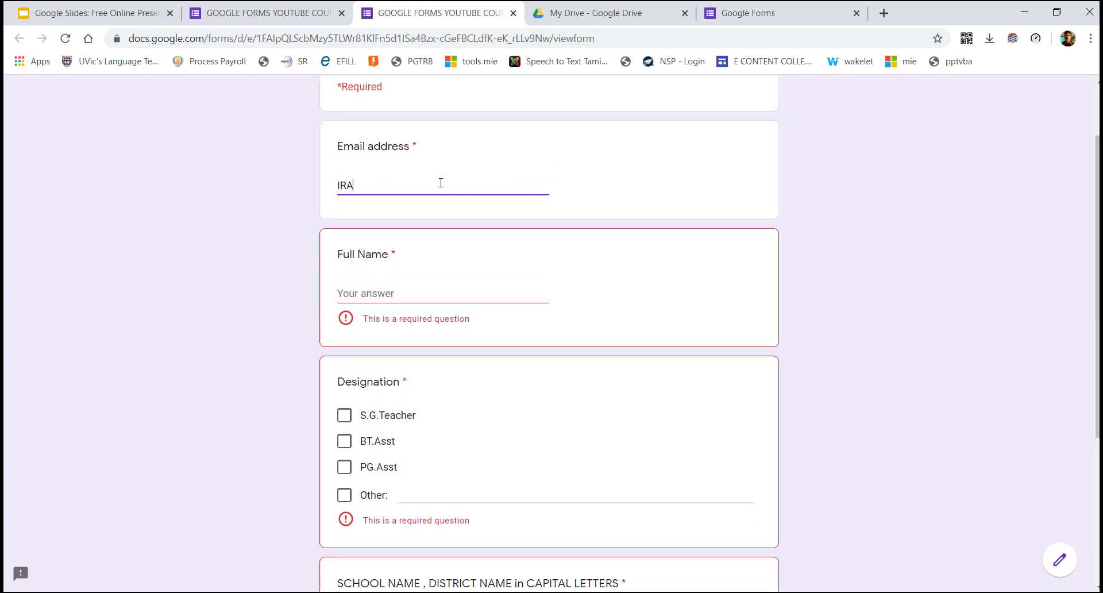
pyautogui.press('Tab')
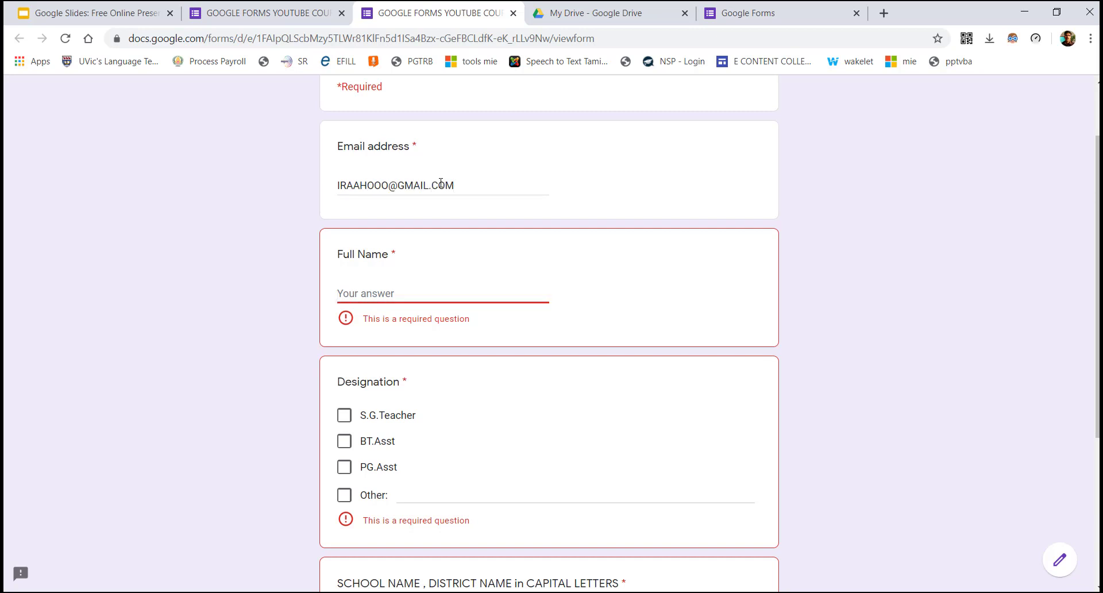
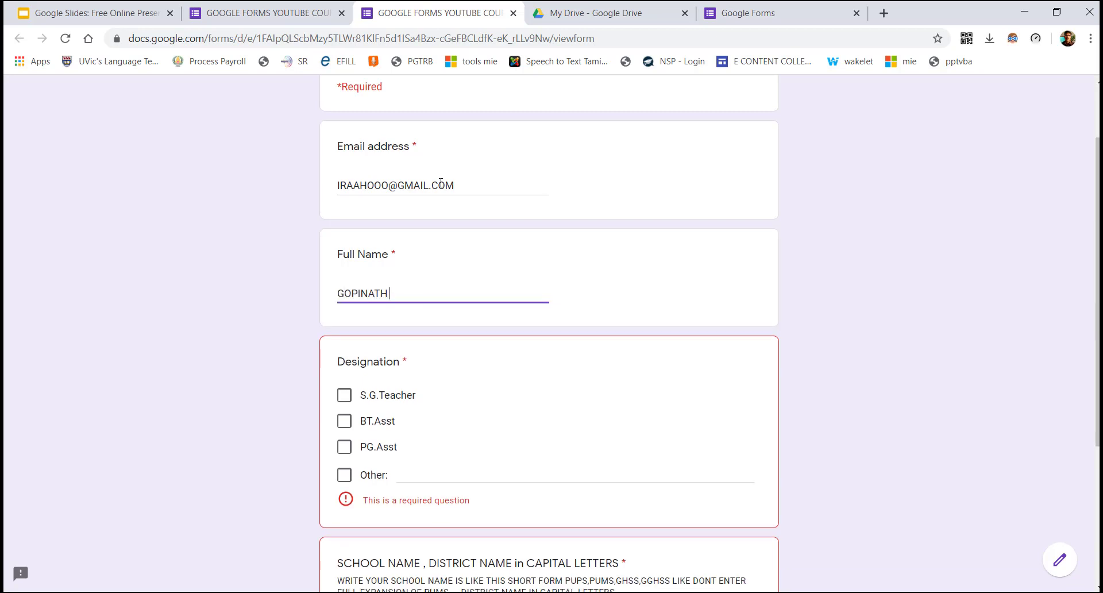
# Choose S.G.Teacher, enter the school and district name, and continue to Section 2
pyautogui.click(379, 398)
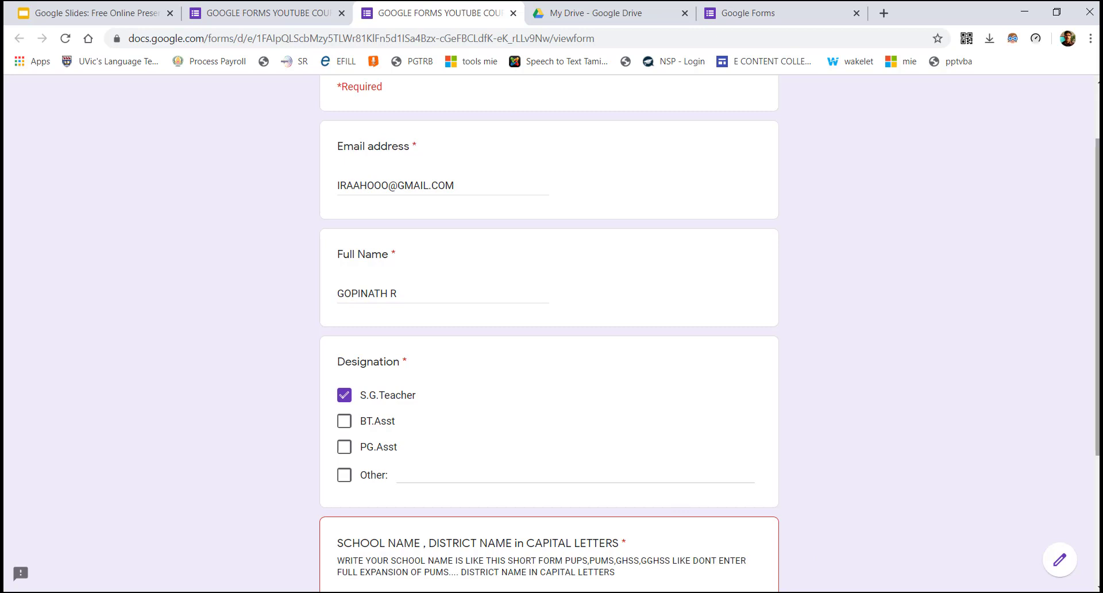
pyautogui.scroll(-3, 423, 405)
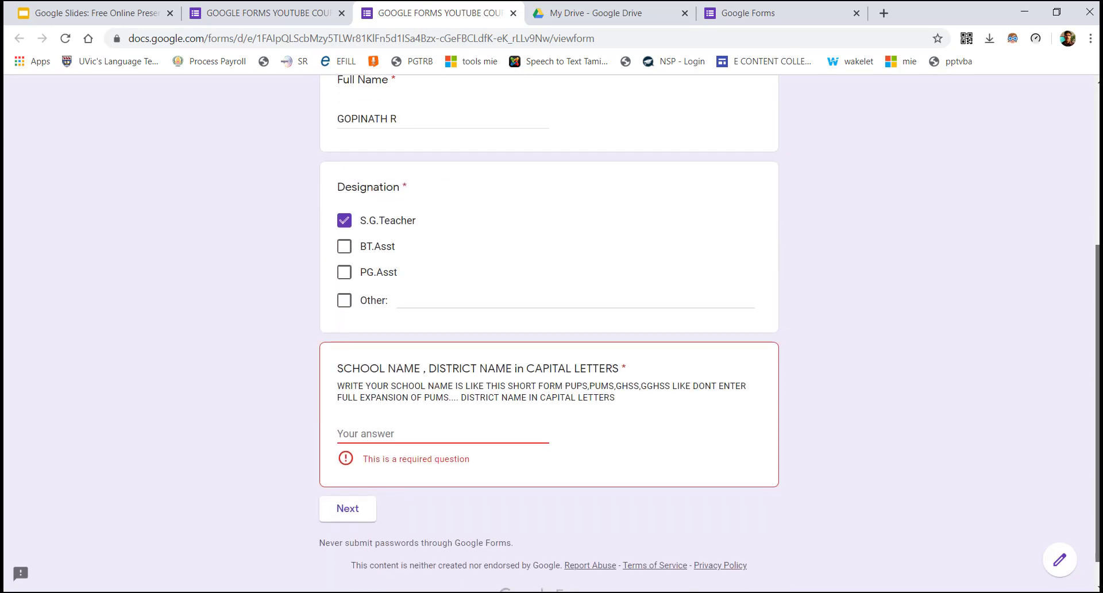
pyautogui.click(382, 433)
pyautogui.write('PUPS ON')
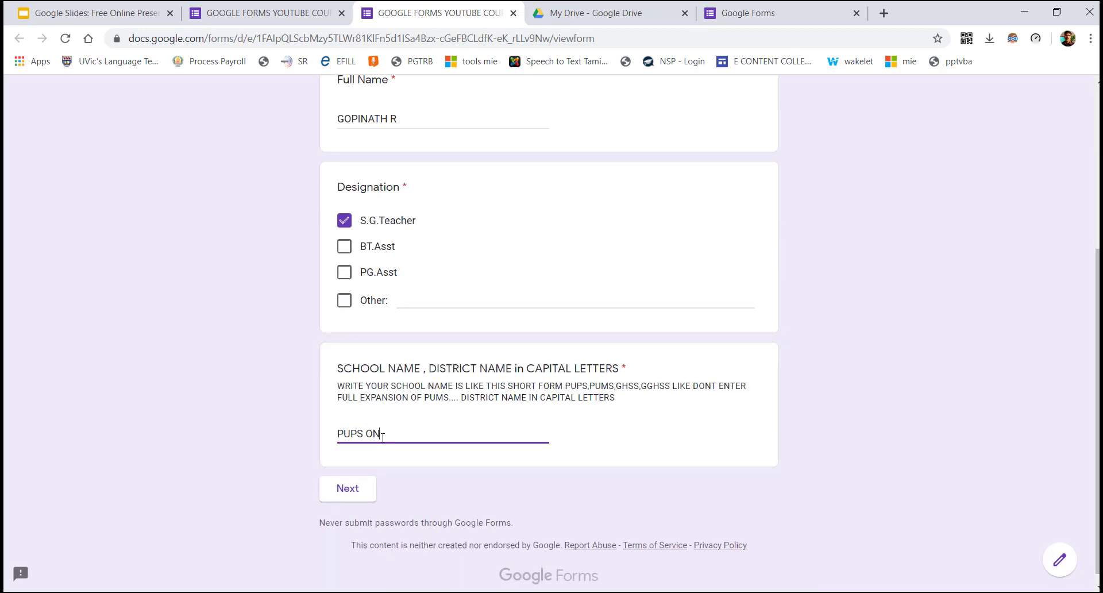
pyautogui.write('DIKUPPAM THIRUVALLUR')
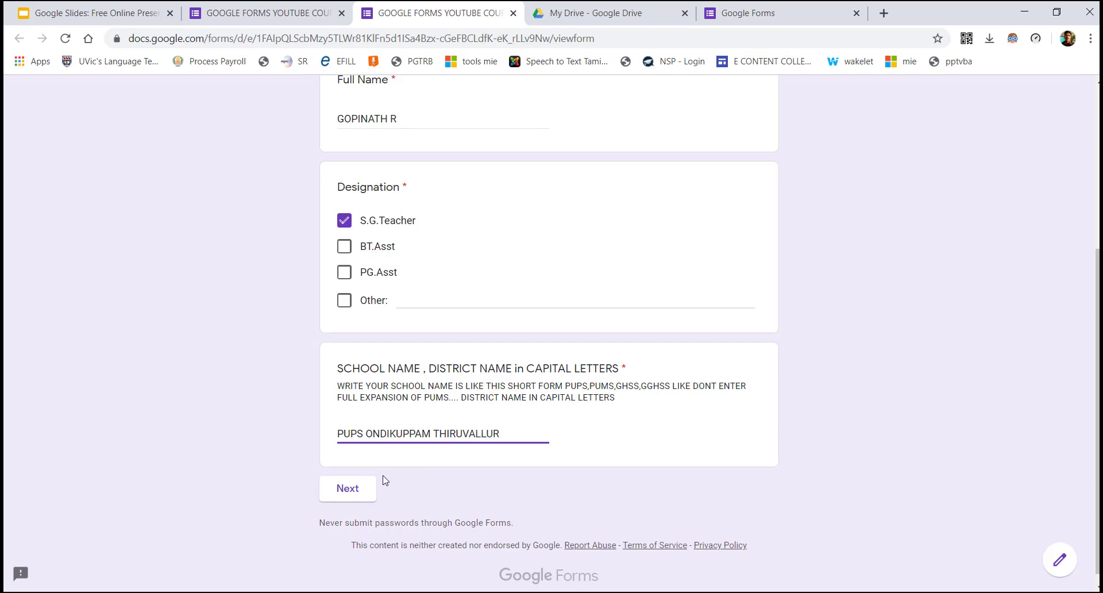
pyautogui.click(334, 489)
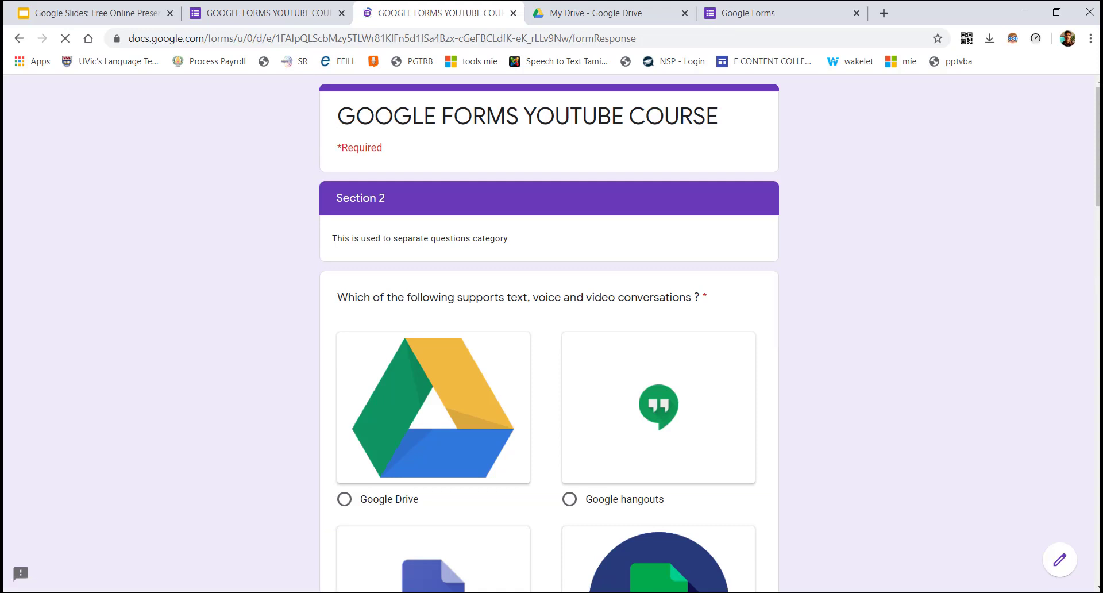
# Answer Google hangouts for the conversations question and True for the True/False question
pyautogui.scroll(-2, 548, 345)
pyautogui.scroll(1, 701, 241)
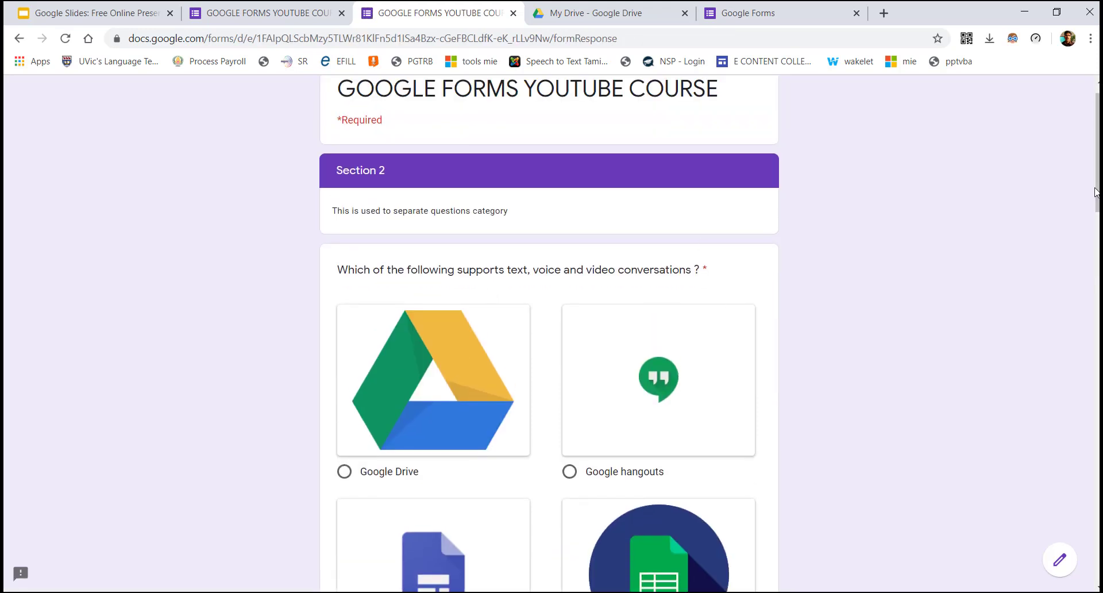
pyautogui.scroll(-1, 763, 285)
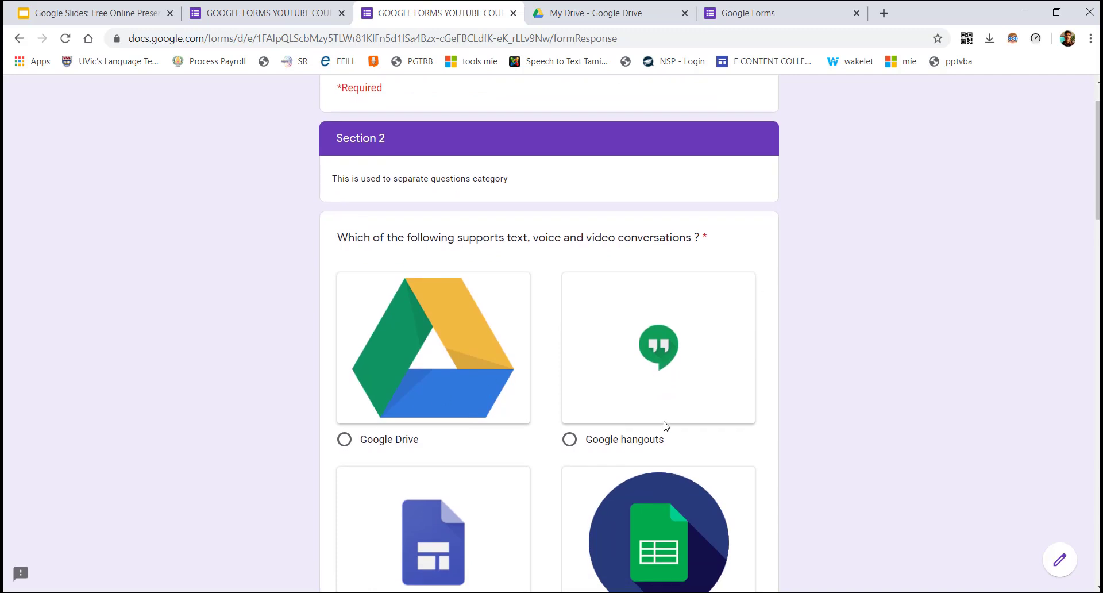
pyautogui.click(652, 438)
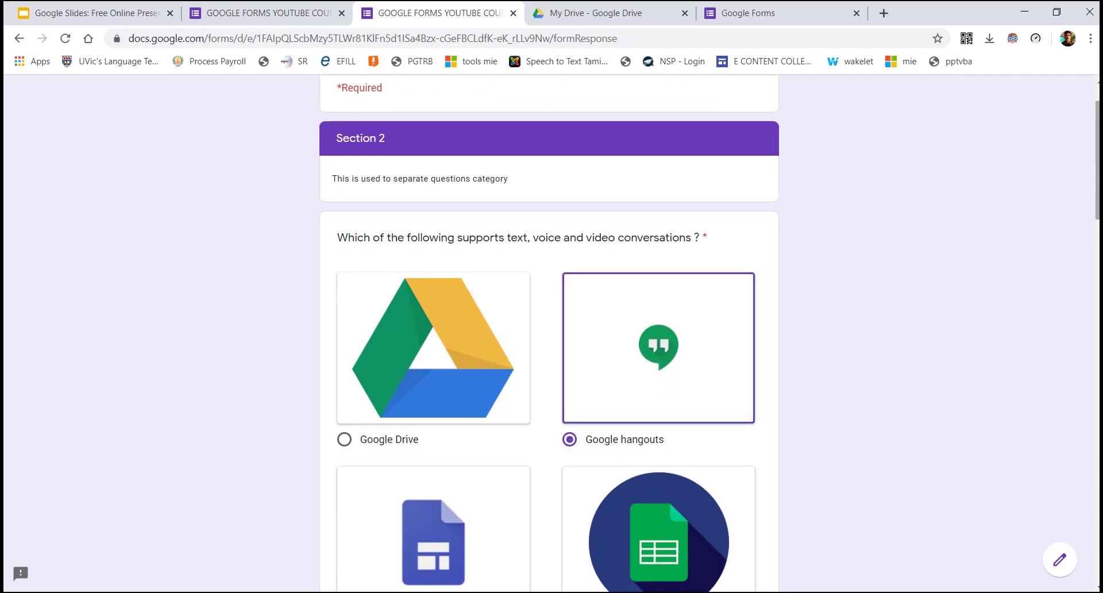
pyautogui.scroll(-8, 603, 261)
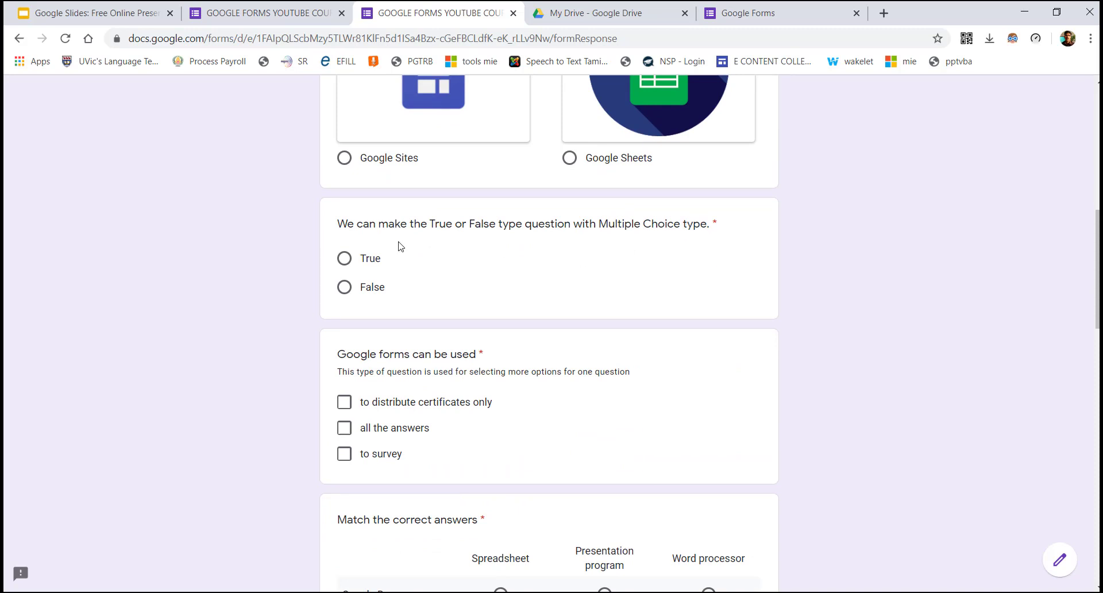
pyautogui.click(364, 260)
# Tick all Google forms answers; match Docs, Sheets, Slides to Word processor, Spreadsheet, Presentation program
pyautogui.scroll(-3, 676, 238)
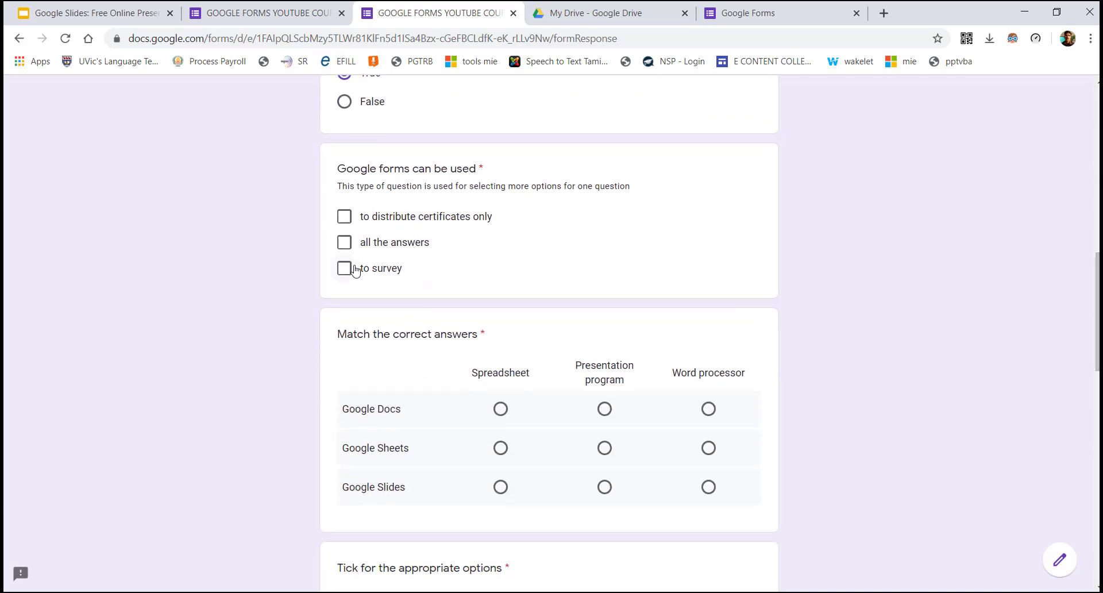
pyautogui.click(343, 251)
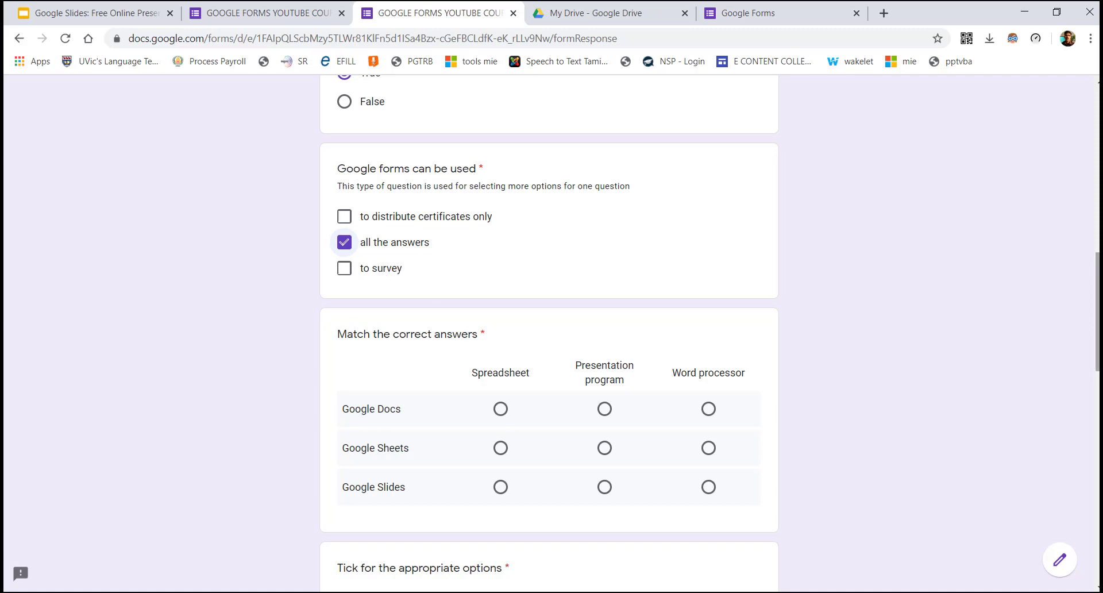
pyautogui.scroll(-1, 1096, 310)
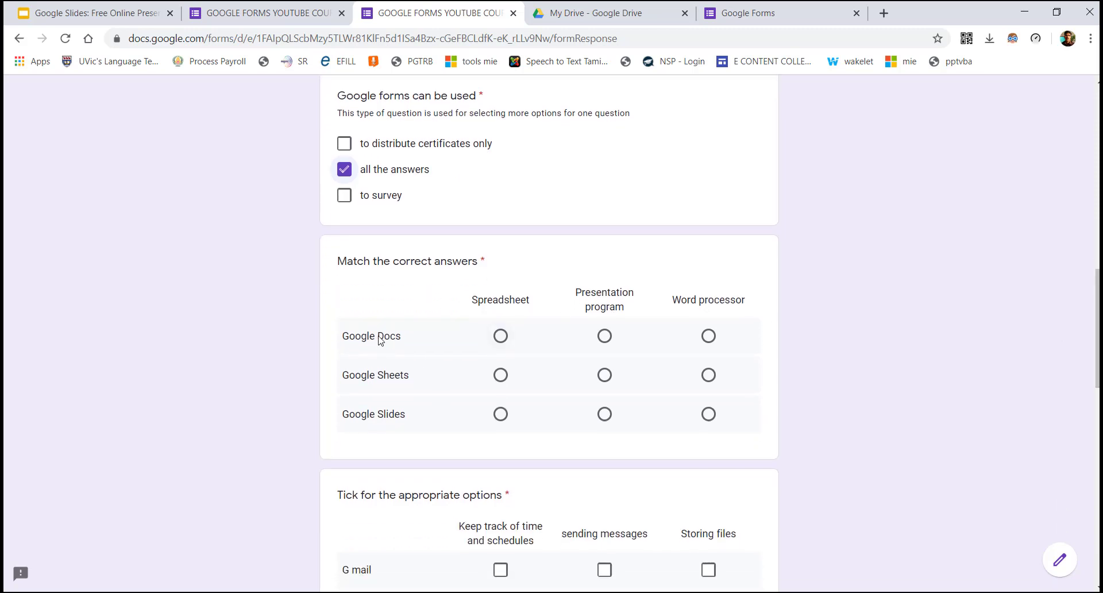
pyautogui.click(708, 337)
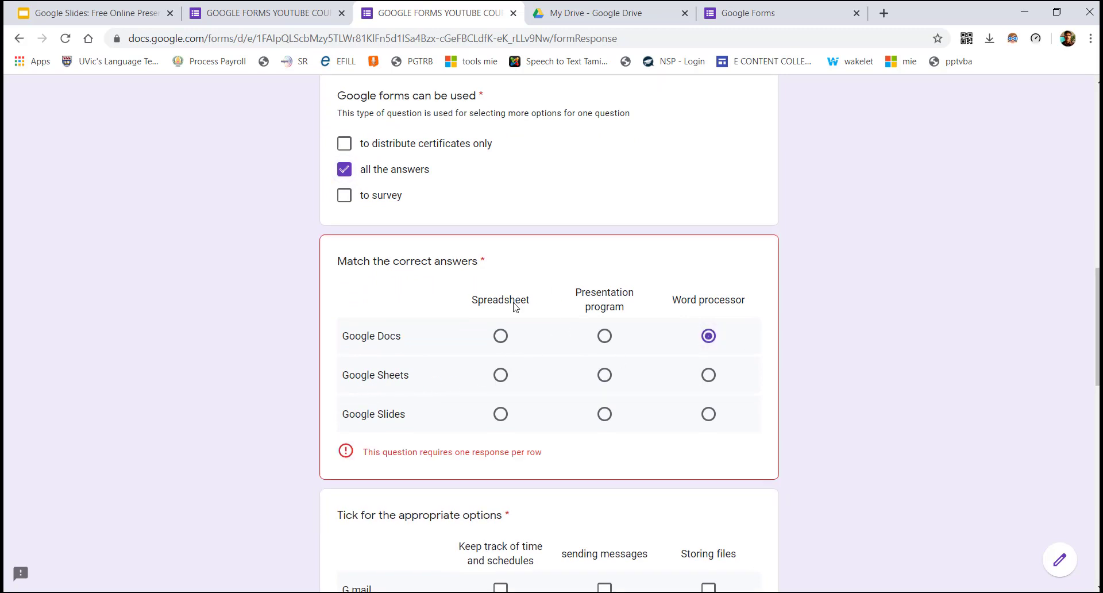
pyautogui.click(500, 376)
pyautogui.click(604, 414)
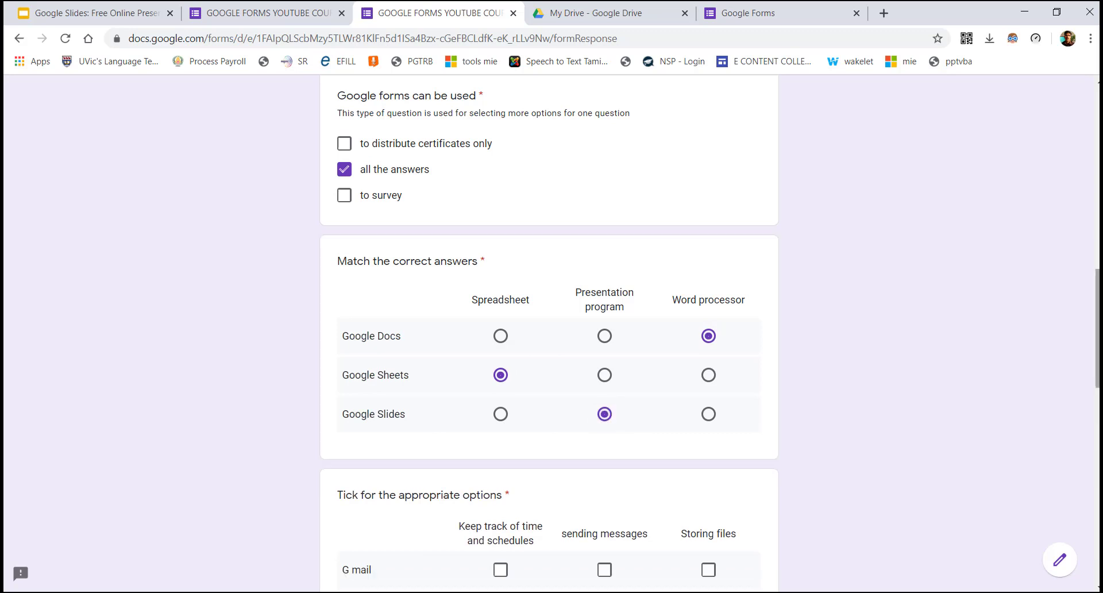
# Match G mail to sending messages, Google drive to storing files, Google Calendar to schedules
pyautogui.scroll(-5, 1098, 305)
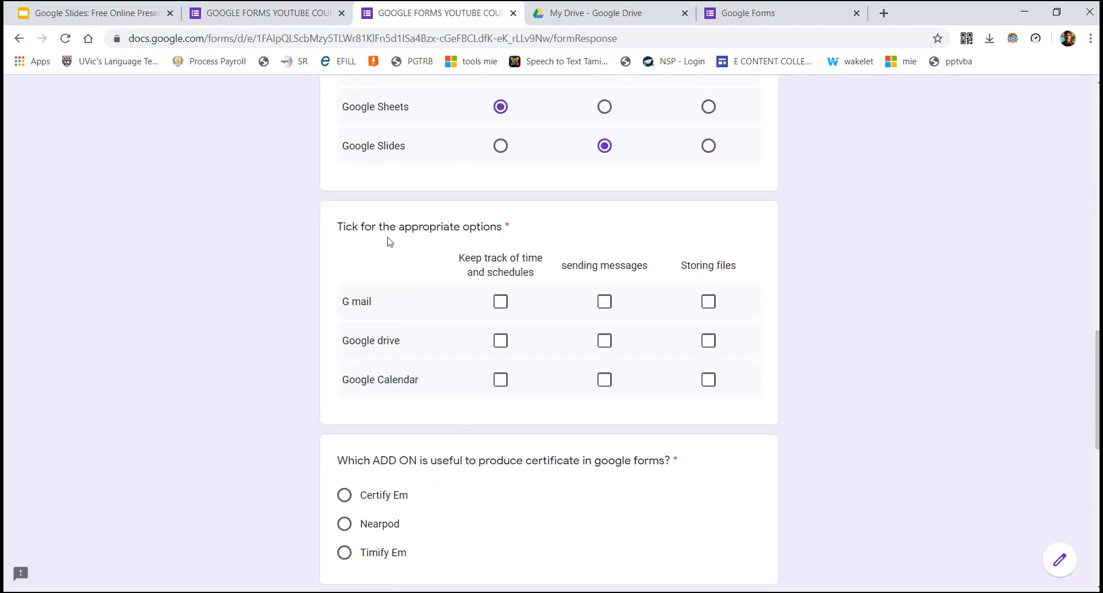
pyautogui.click(604, 303)
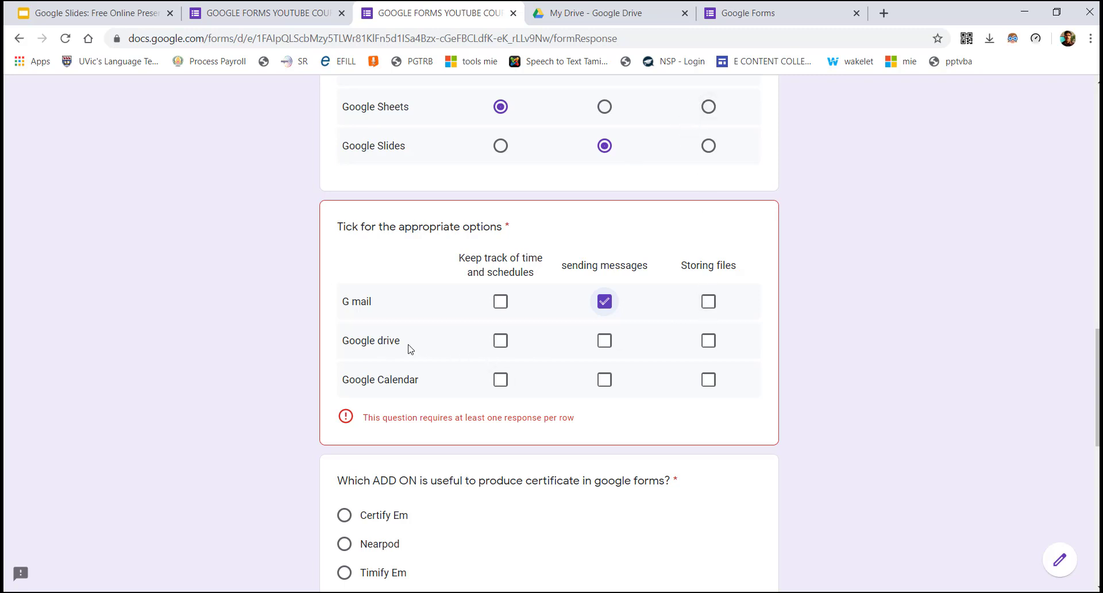
pyautogui.click(708, 341)
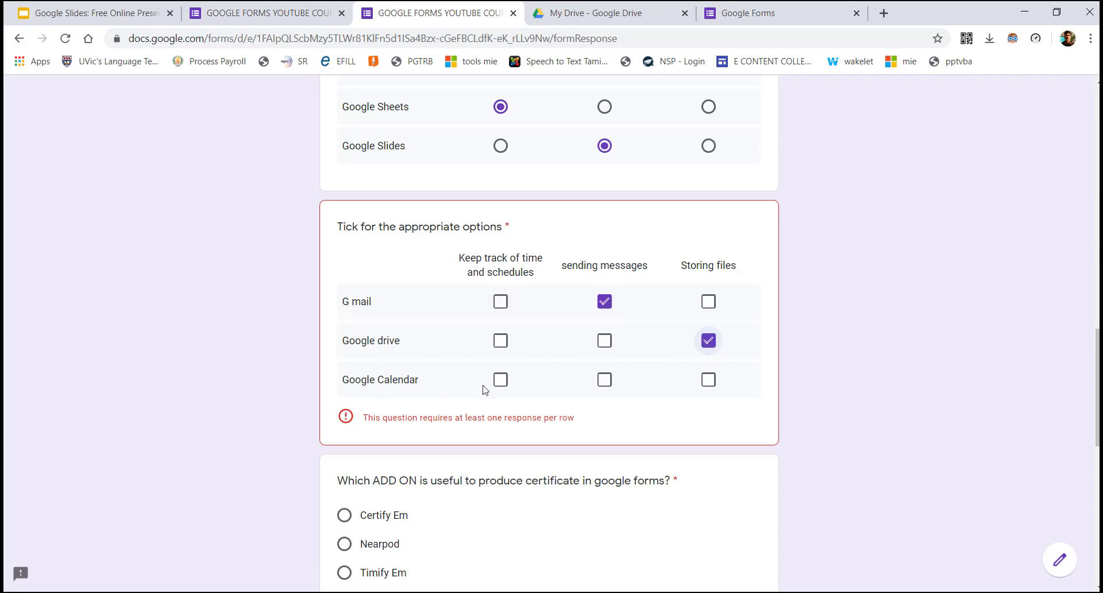
pyautogui.click(501, 381)
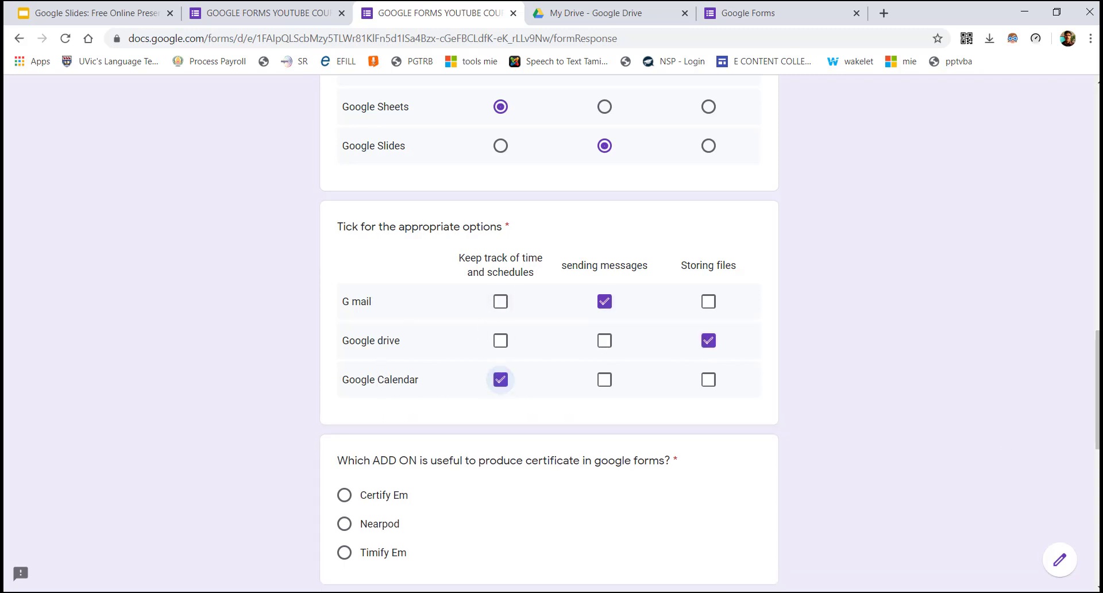
pyautogui.scroll(8, 548, 334)
pyautogui.scroll(-9, 658, 430)
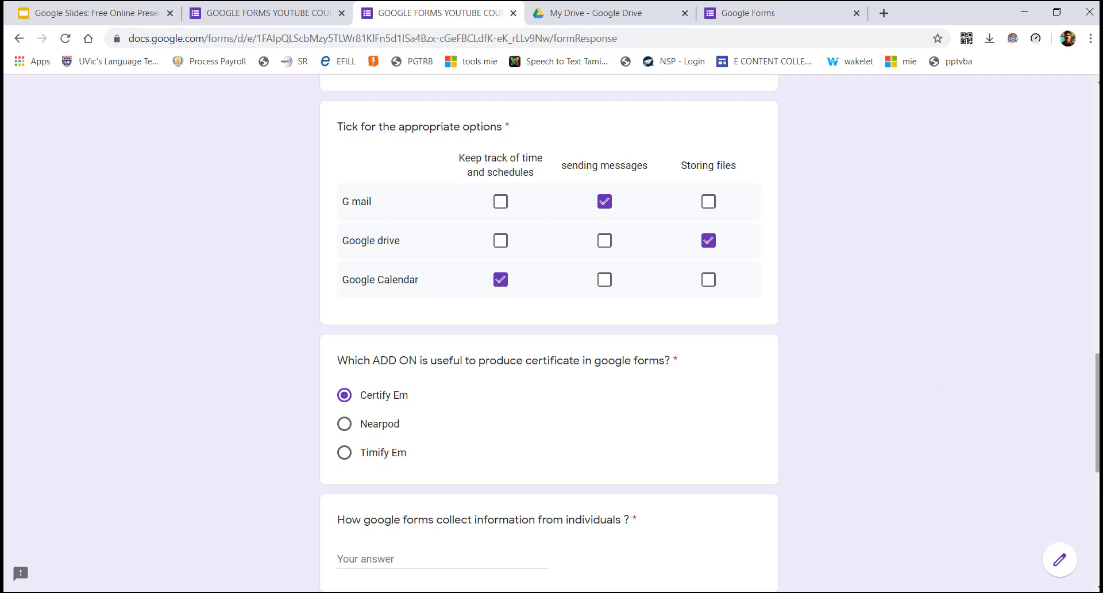
pyautogui.moveTo(1097, 413); pyautogui.dragTo(1097, 462)
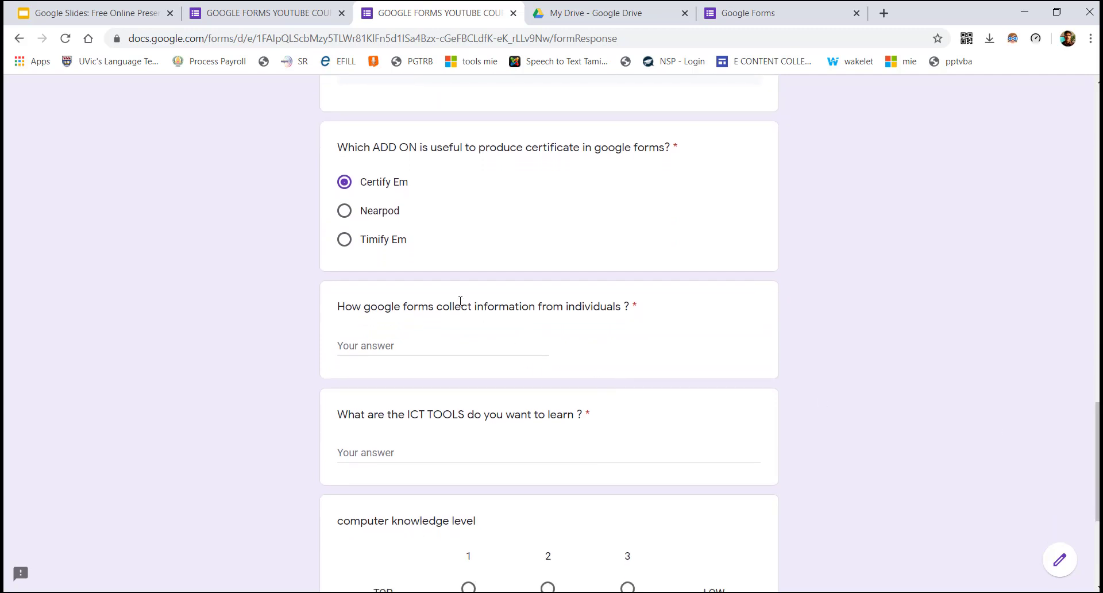
# Answer 's' for how forms collect information and 'NERAPOD, GOOG' for ICT TOOLS
pyautogui.click(387, 346)
pyautogui.write('survey')
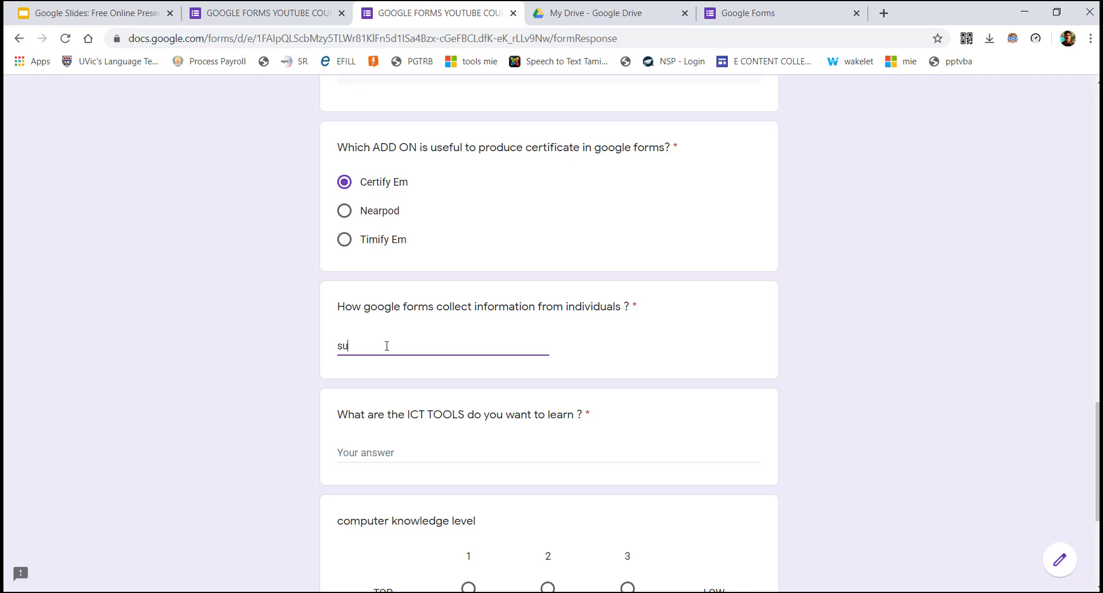
pyautogui.click(364, 452)
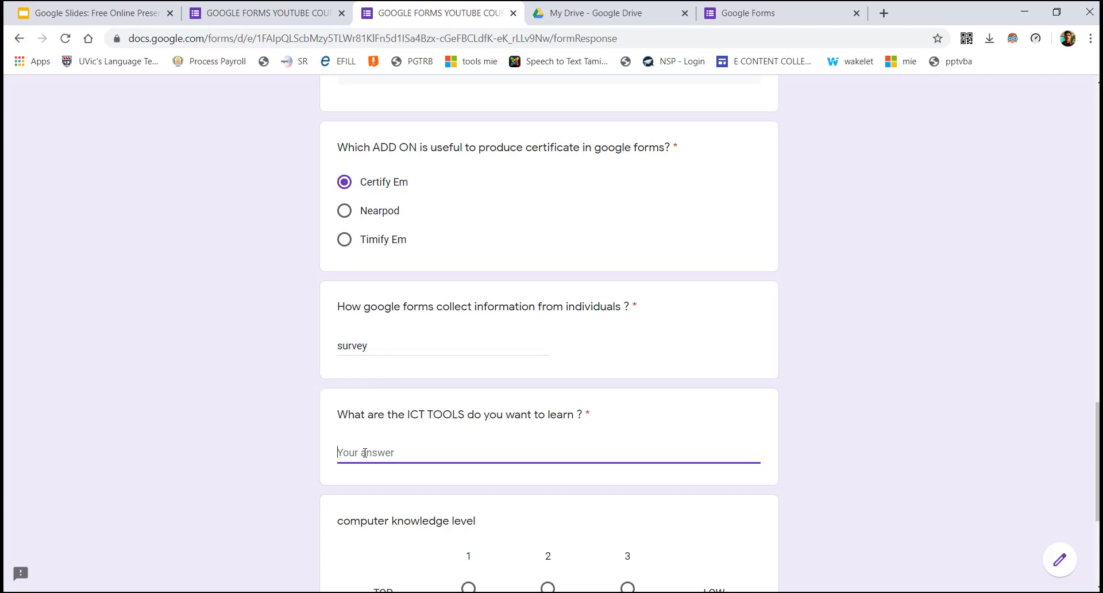
pyautogui.write('NERAPOD')
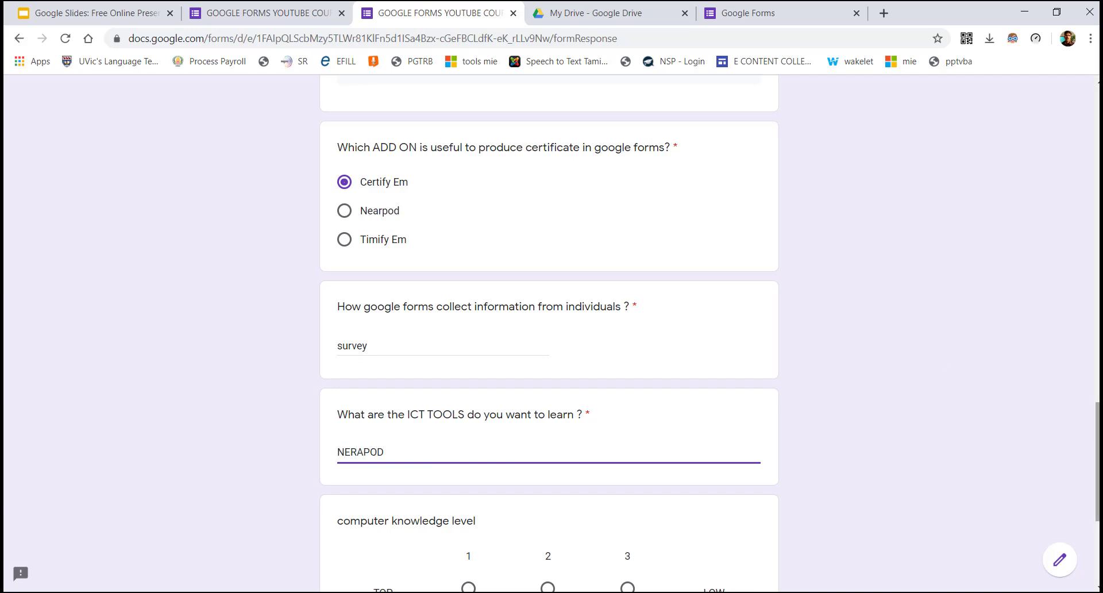
pyautogui.write(', GOOGL')
pyautogui.press('BackSpace')
pyautogui.press('BackSpace')
pyautogui.press('BackSpace')
pyautogui.press('BackSpace')
# Rate computer knowledge level 3 and submit the response
pyautogui.scroll(-3, 549, 333)
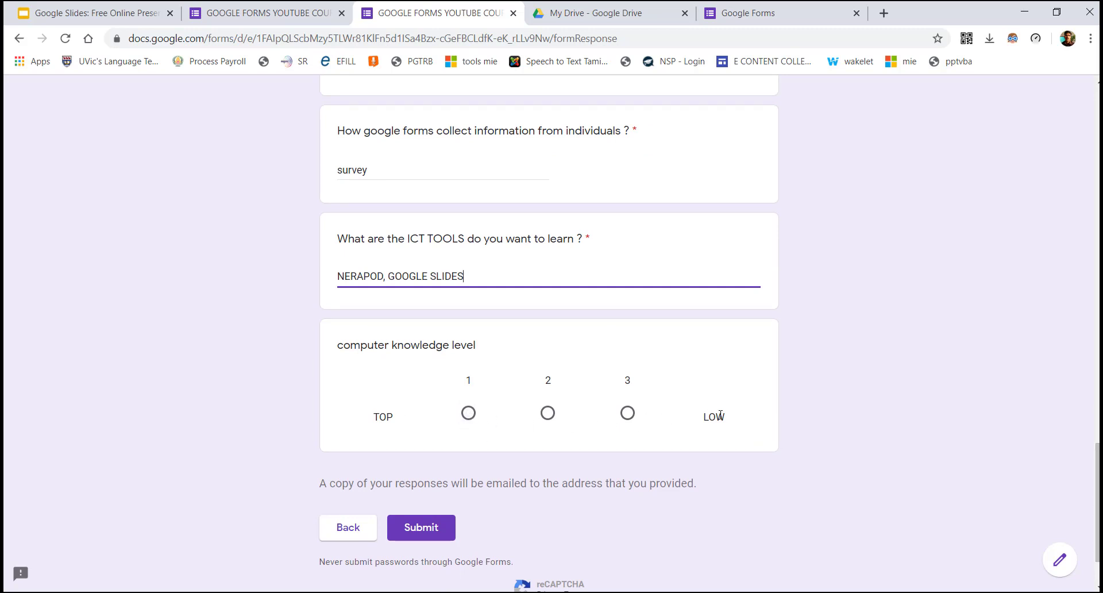
pyautogui.click(468, 414)
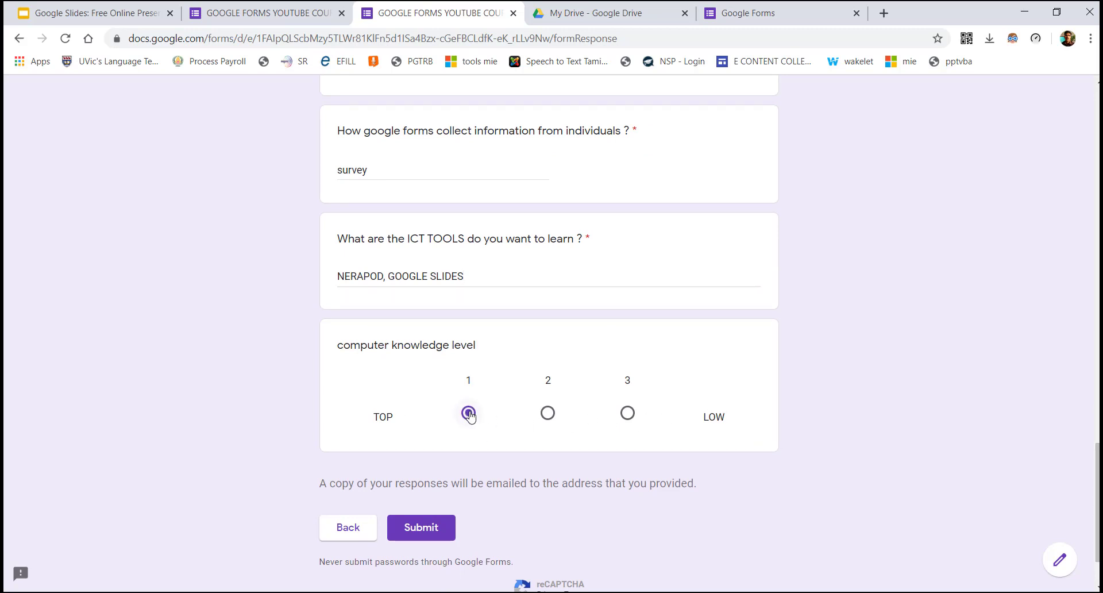
pyautogui.click(627, 413)
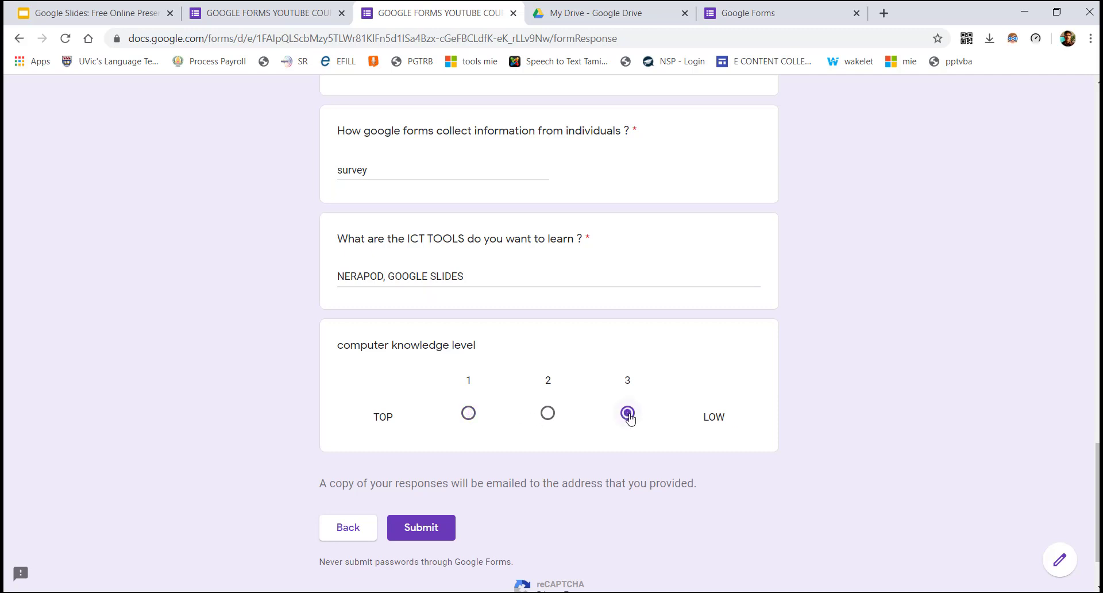
pyautogui.click(414, 533)
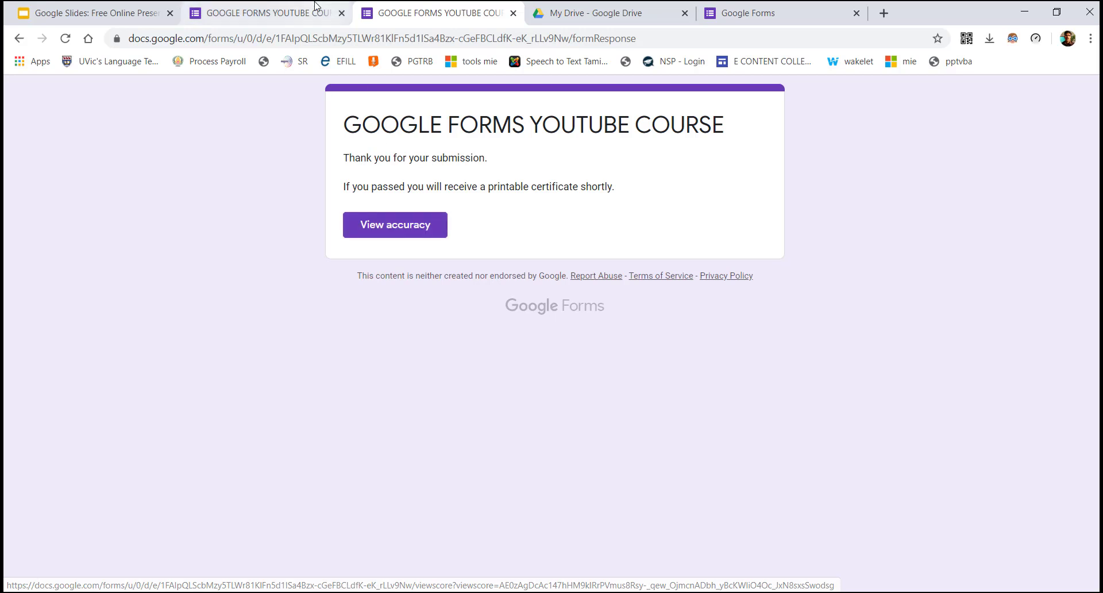
# Switch back to the form editor tab, whose Responses page now counts 4 responses
pyautogui.click(282, 9)
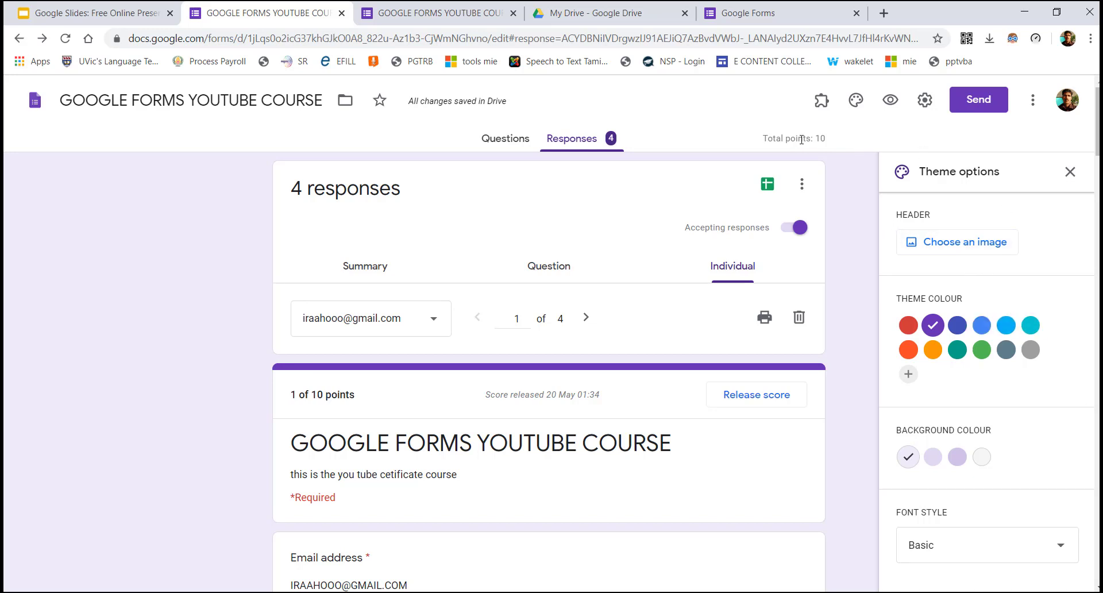
# Browse the header theme images, close the chooser without applying one, and return to Questions
pyautogui.click(944, 243)
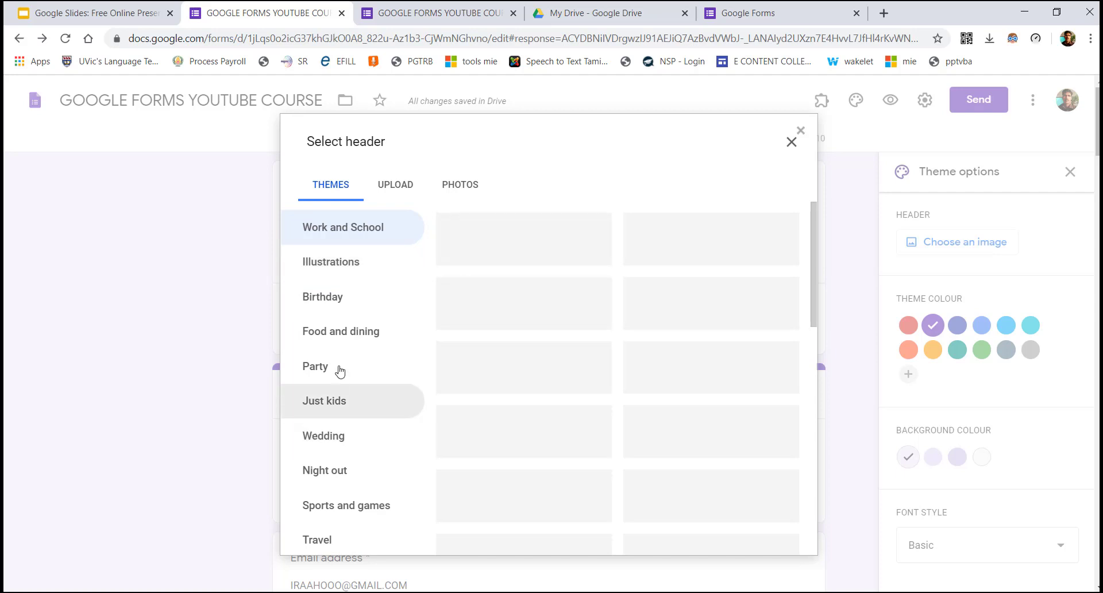
pyautogui.click(498, 243)
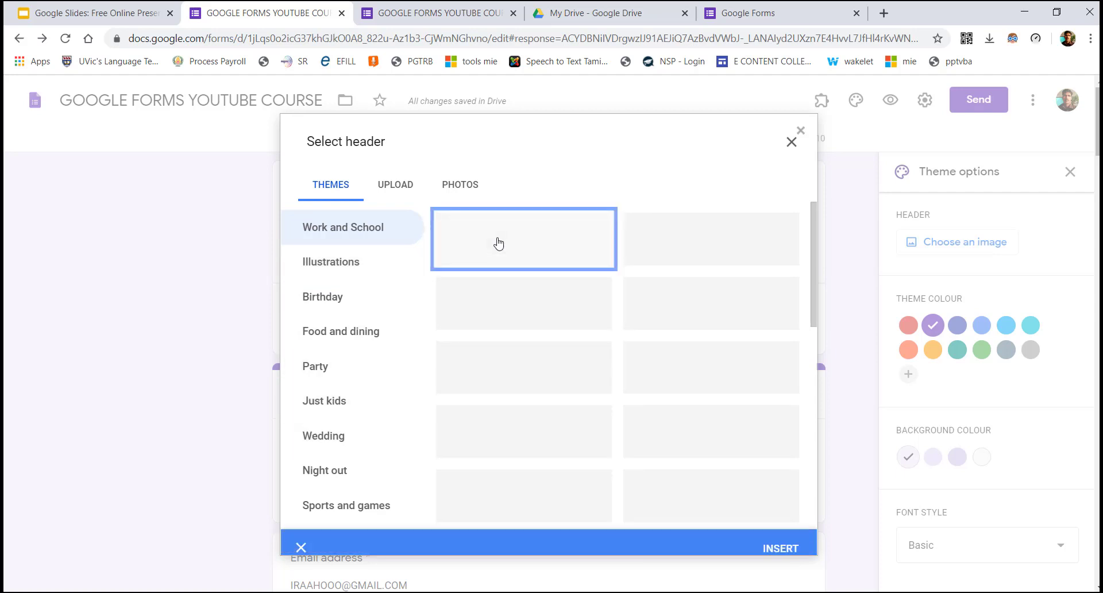
pyautogui.click(770, 537)
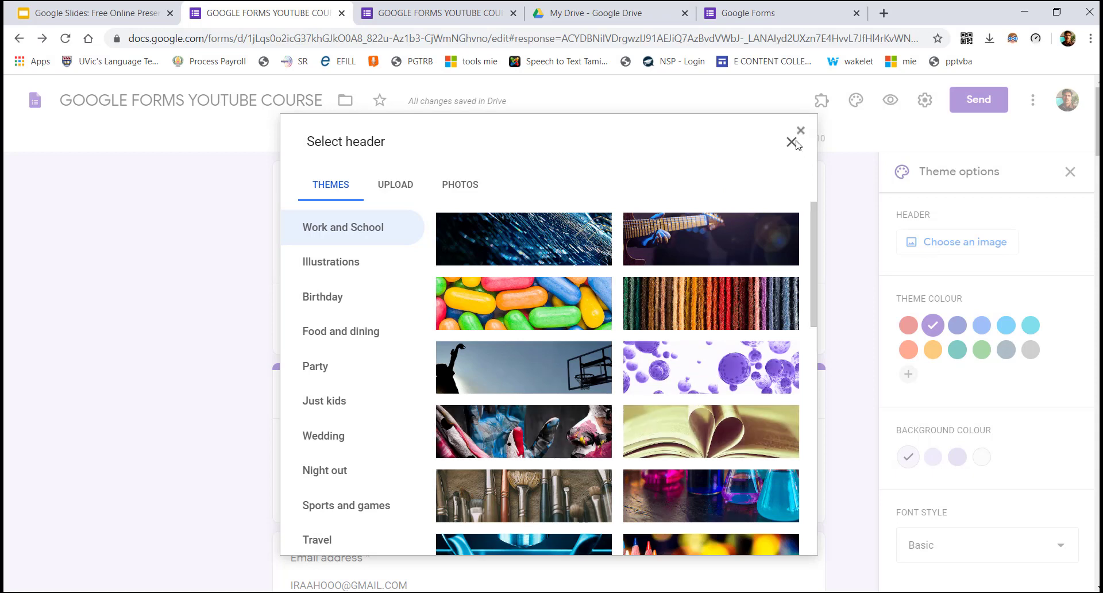
pyautogui.click(793, 142)
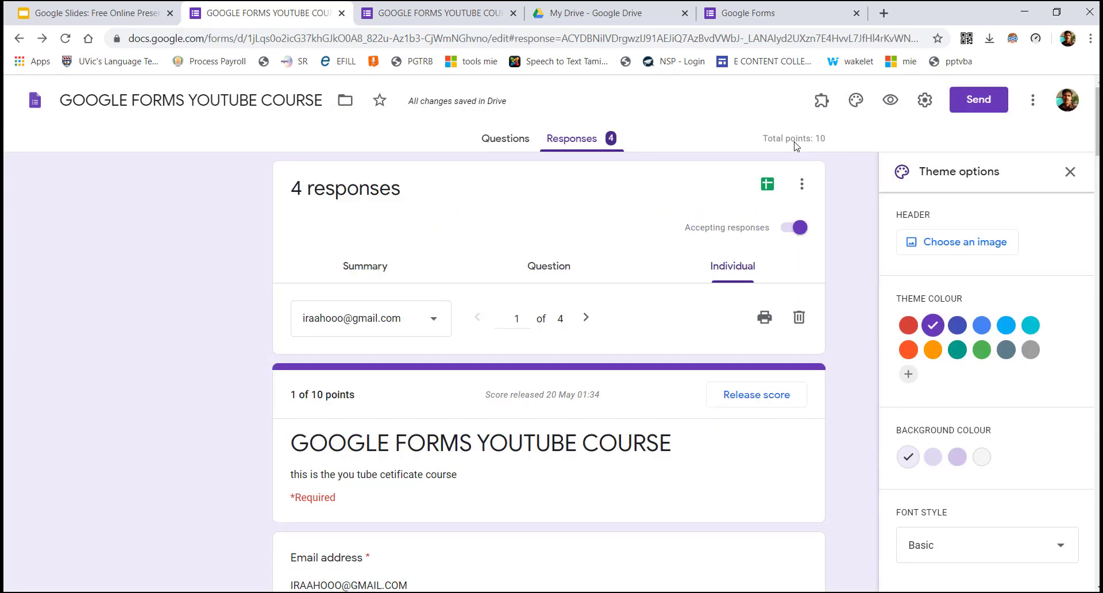
pyautogui.click(989, 246)
pyautogui.click(497, 144)
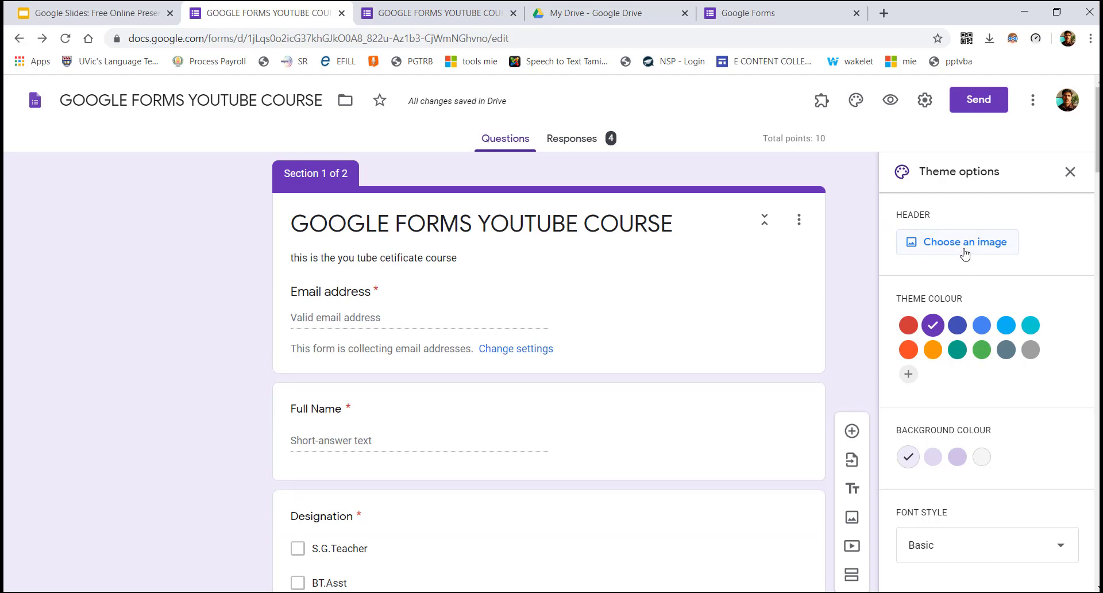
# Search the add-ons marketplace for 'cERT', confirm Certify'em is Installed, and close the marketplace
pyautogui.click(1069, 172)
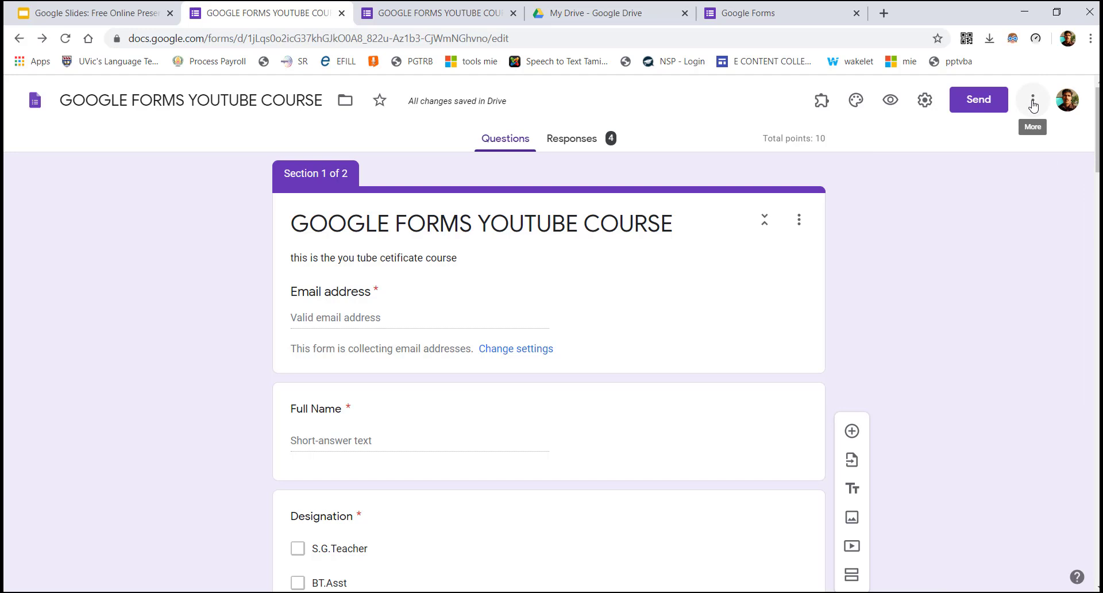
pyautogui.click(1032, 103)
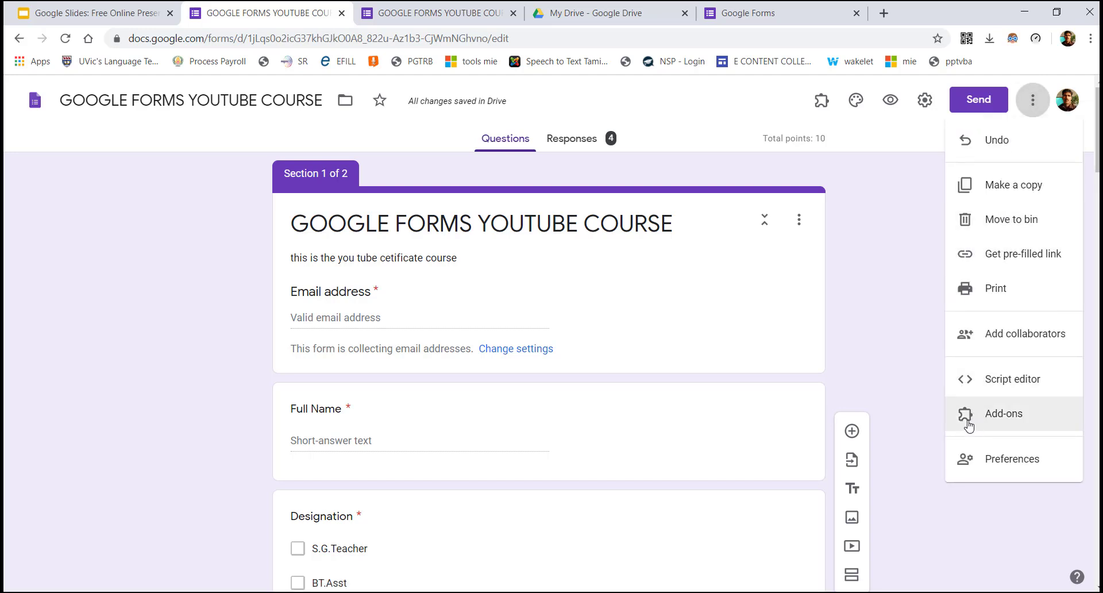
pyautogui.click(1007, 425)
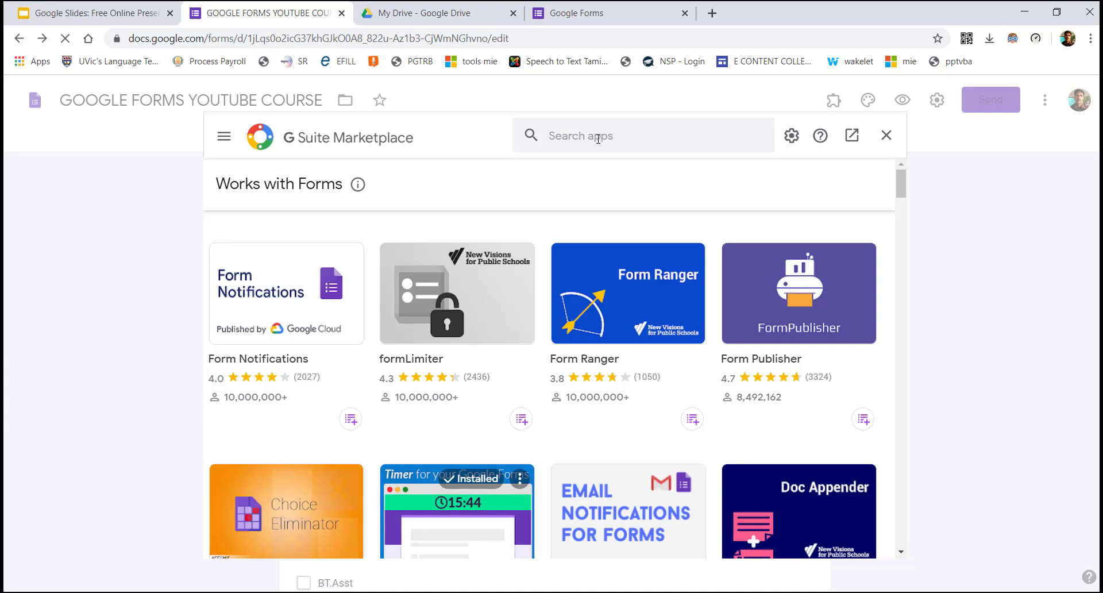
pyautogui.click(598, 138)
pyautogui.write('cE')
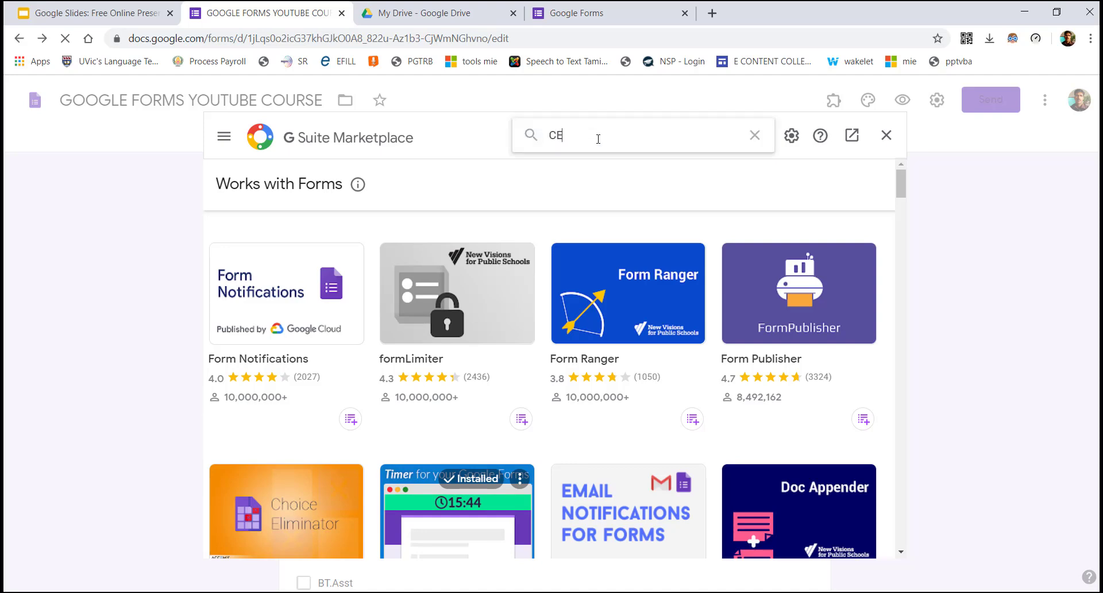
pyautogui.write('RTIFY')
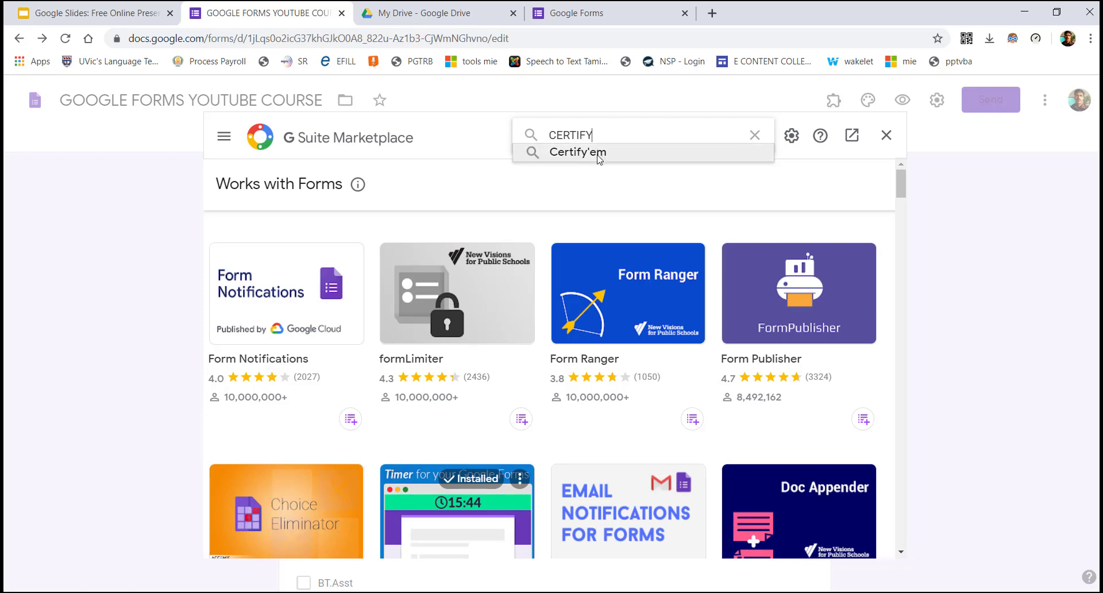
pyautogui.click(577, 152)
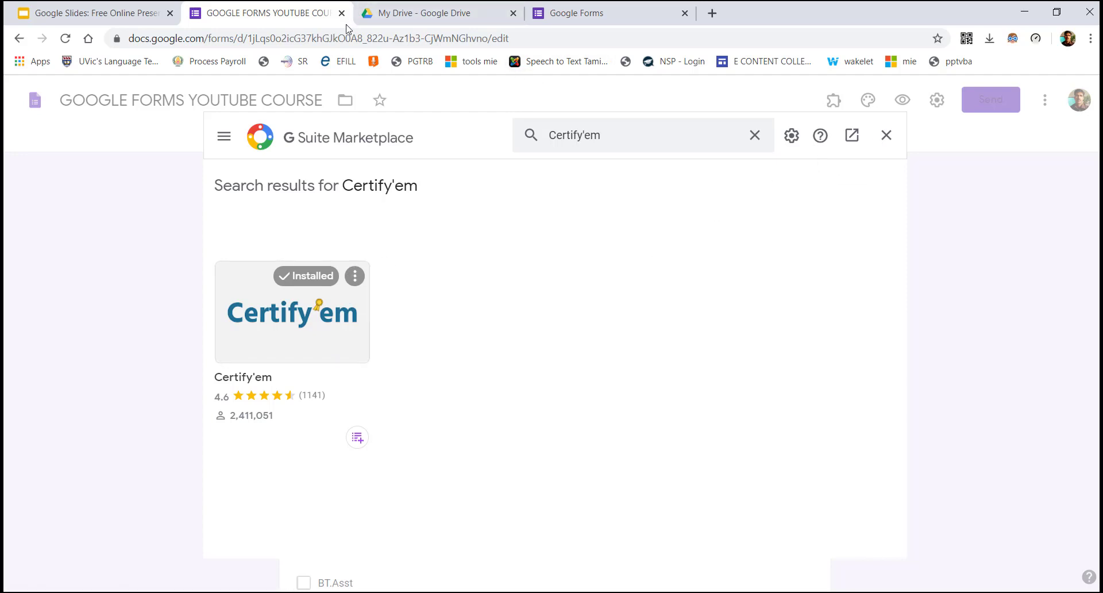
pyautogui.click(885, 136)
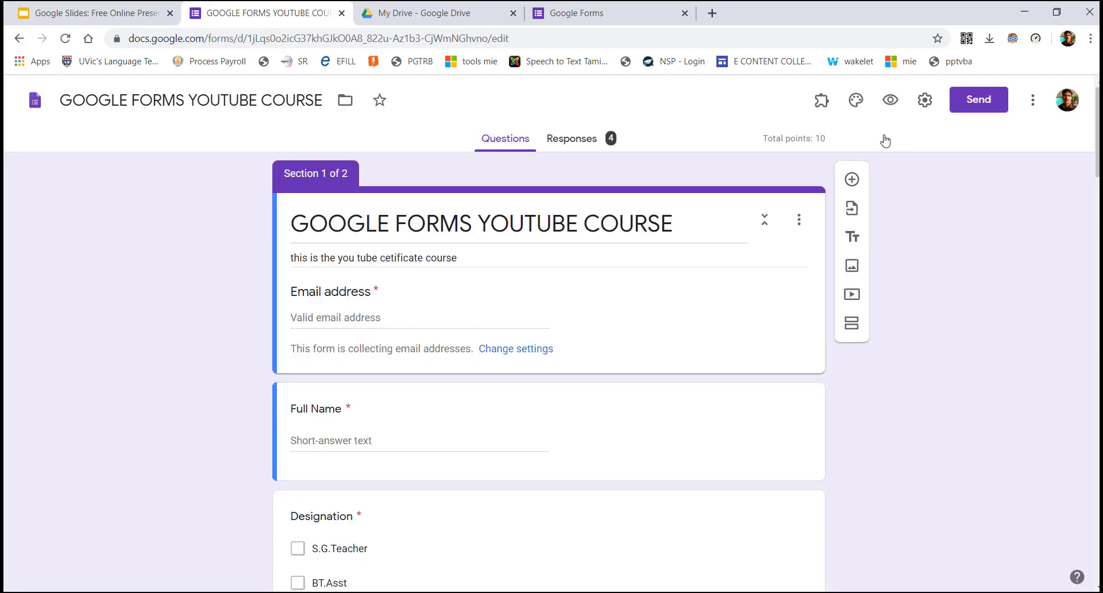
# Launch Certify'em from the add-ons menu twice, dismissing its popup, then reload the editor
pyautogui.click(821, 102)
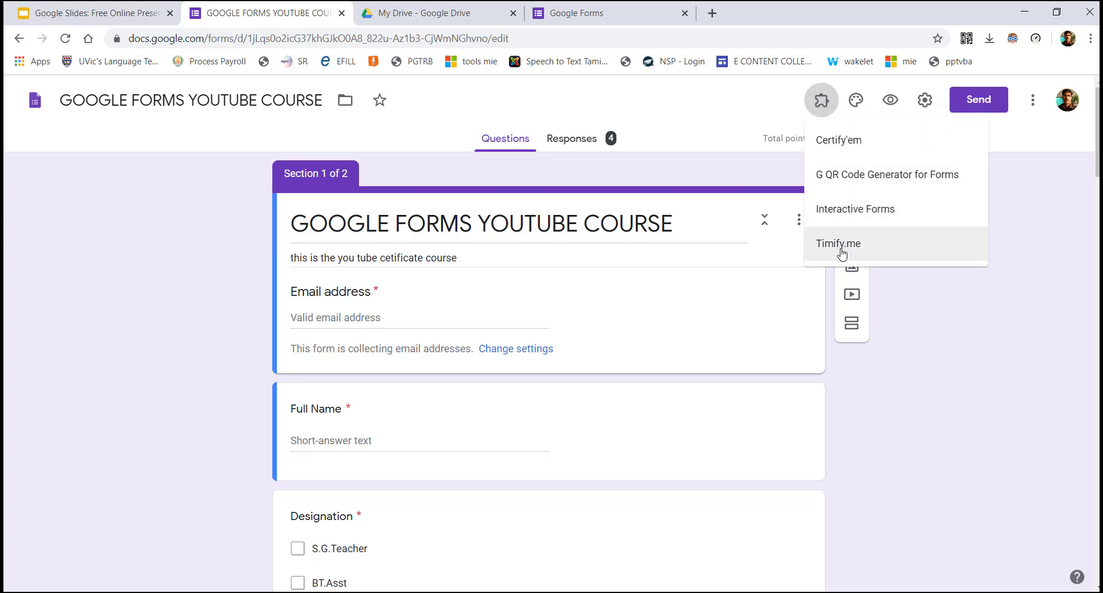
pyautogui.click(852, 140)
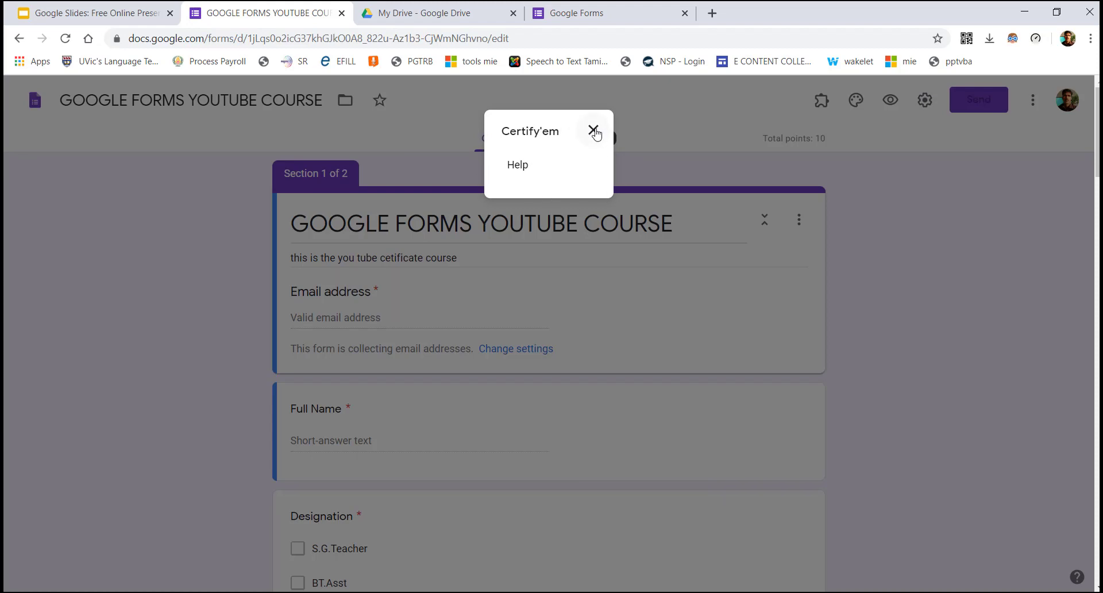
pyautogui.click(594, 131)
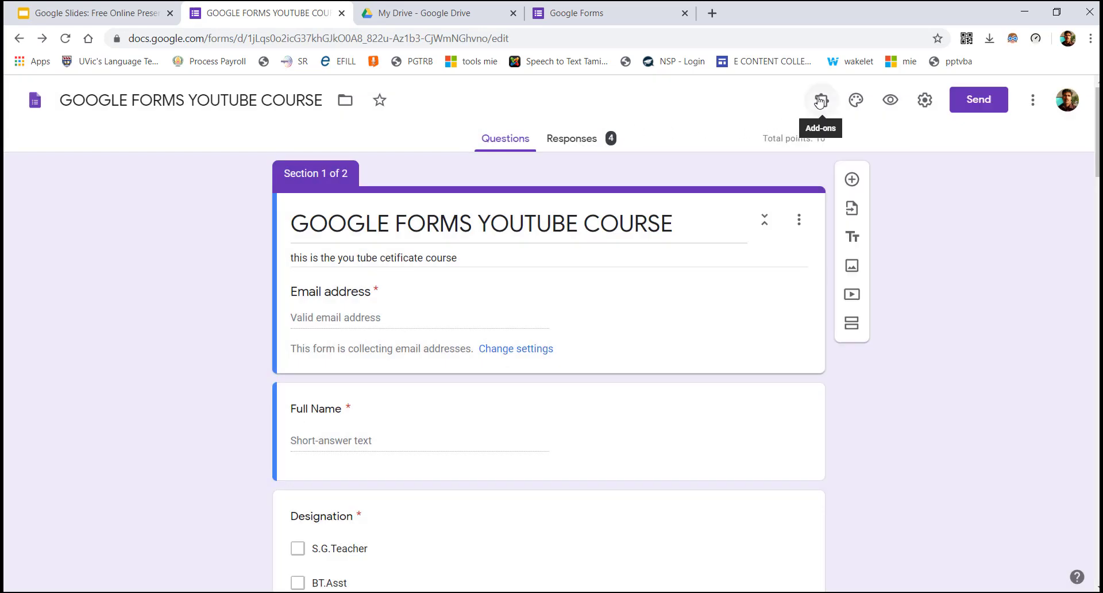
pyautogui.click(820, 103)
pyautogui.click(843, 141)
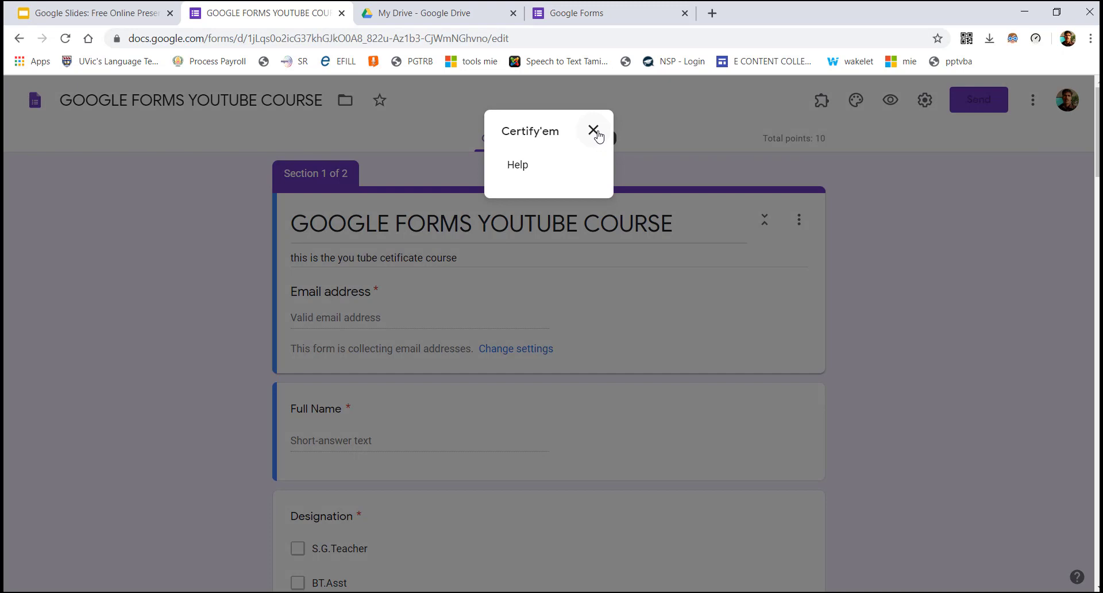
pyautogui.click(594, 132)
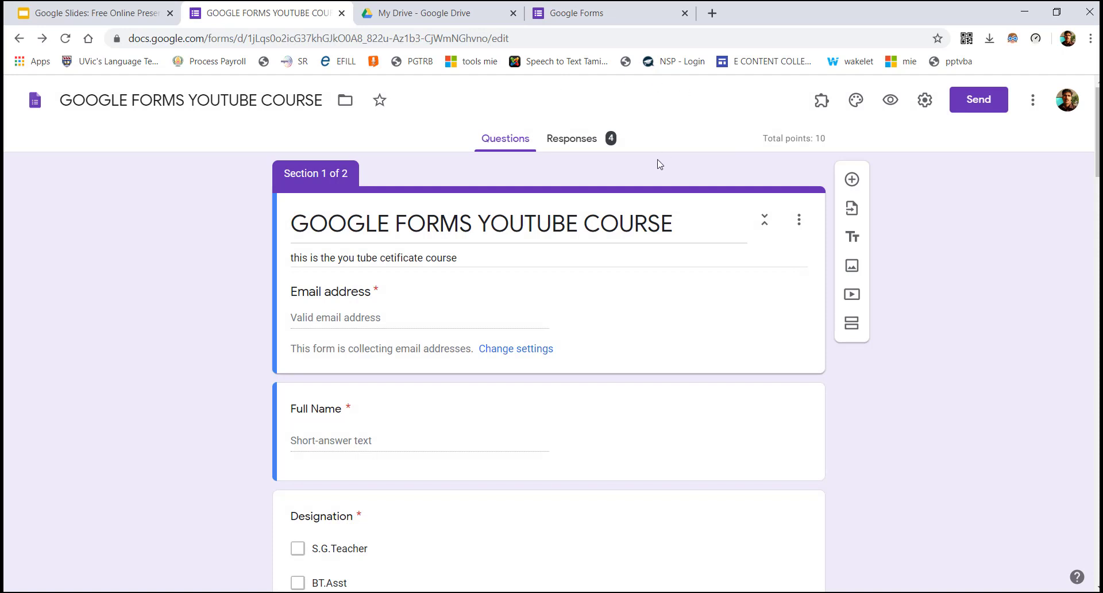
pyautogui.click(70, 44)
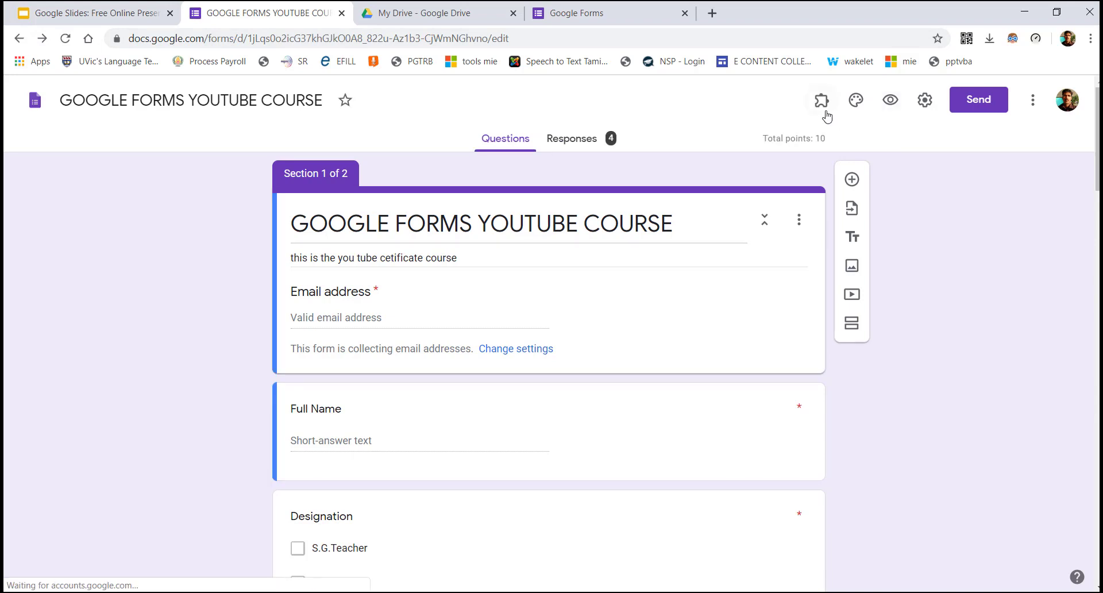
# Open Certify'em's configuration panel from the add-ons menu
pyautogui.click(823, 102)
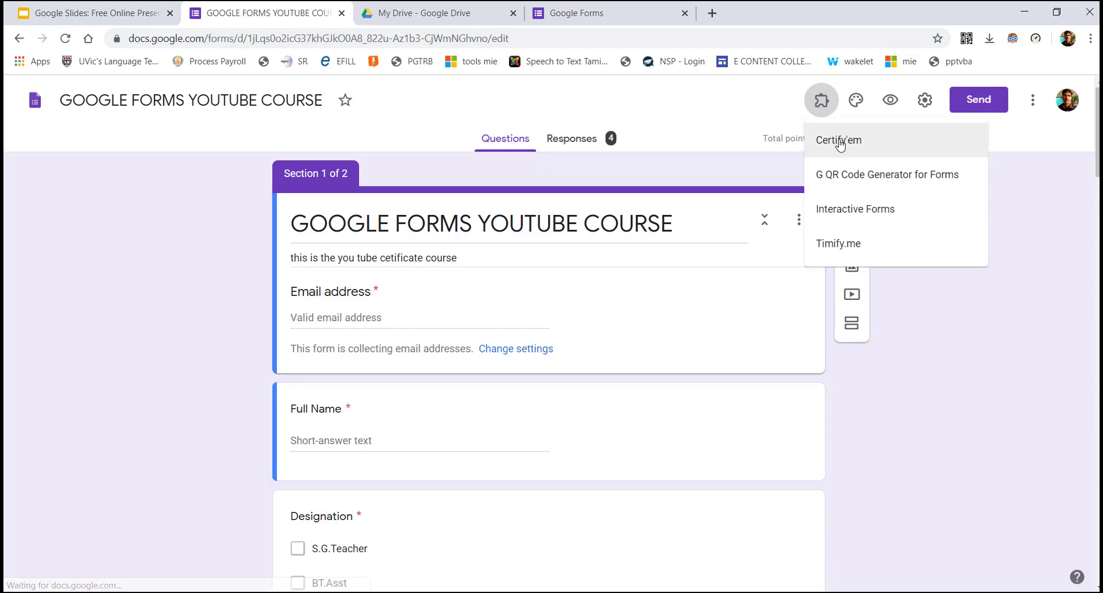
pyautogui.click(840, 143)
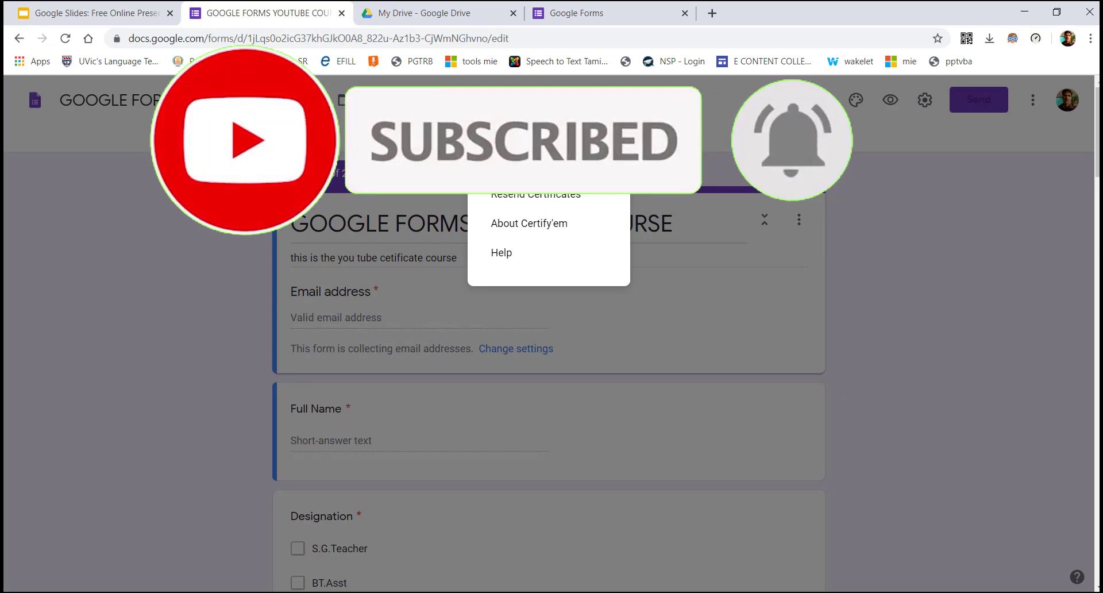
pyautogui.click(534, 166)
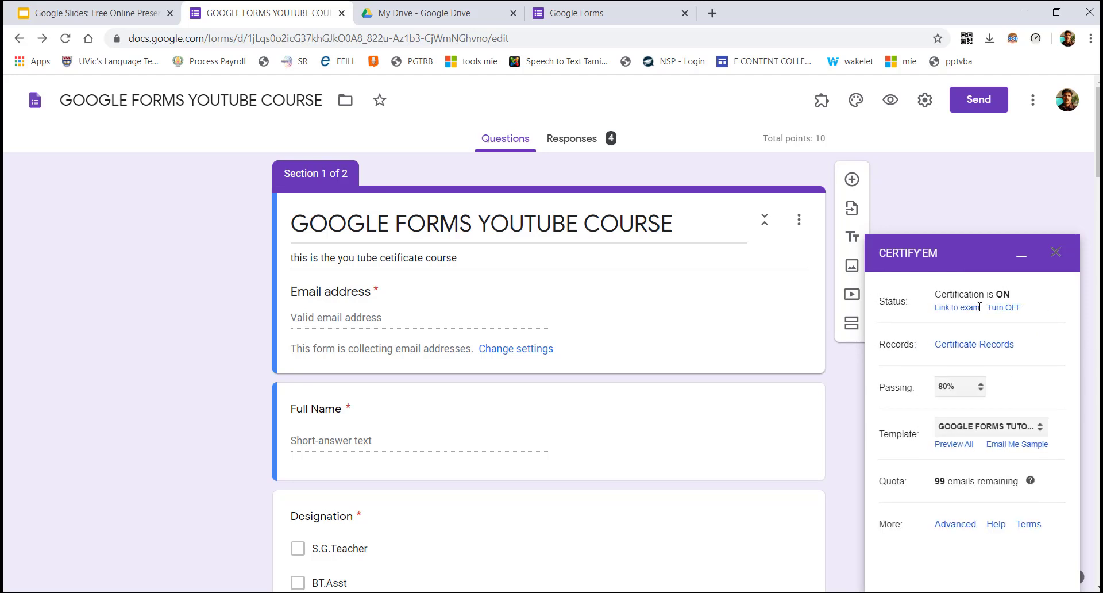
# Enable Shuffle question order in Presentation settings, then switch Certify'em certification back on at 80%
pyautogui.click(1011, 308)
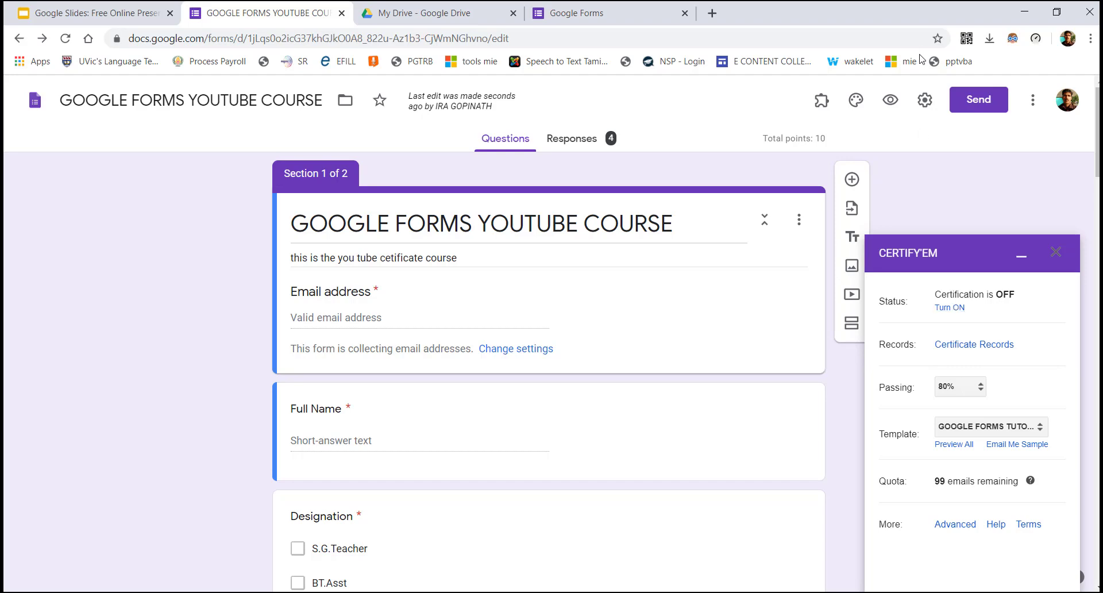
pyautogui.click(923, 102)
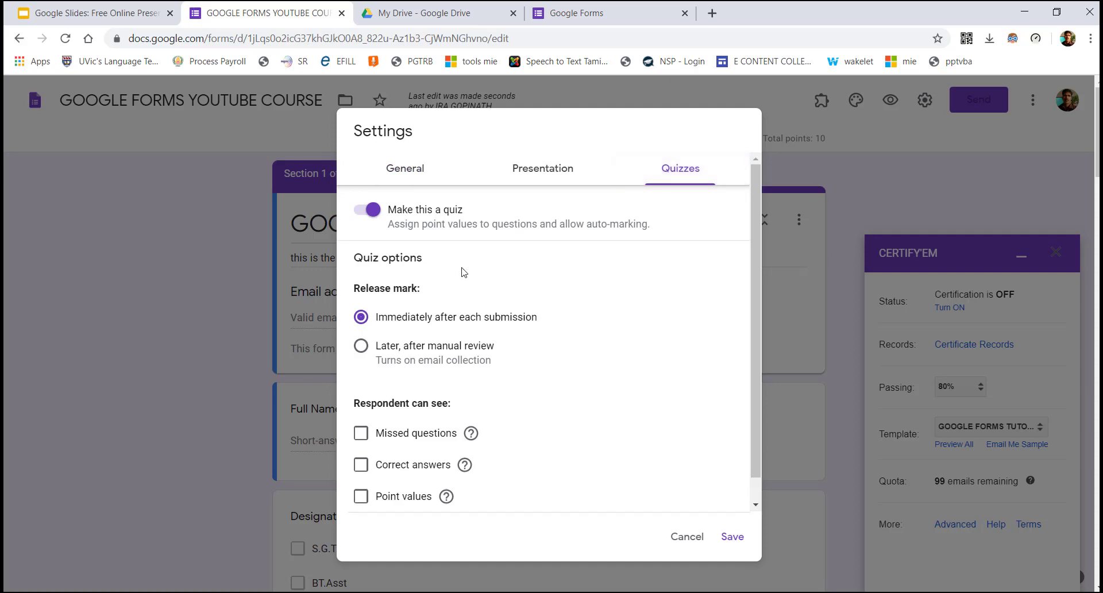
pyautogui.click(524, 175)
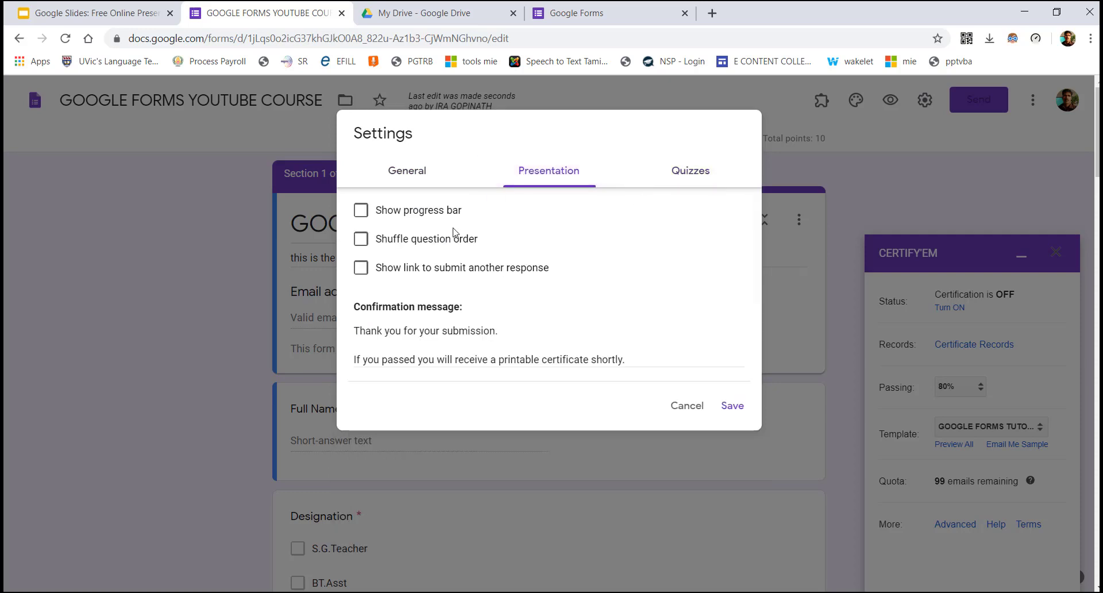
pyautogui.click(445, 240)
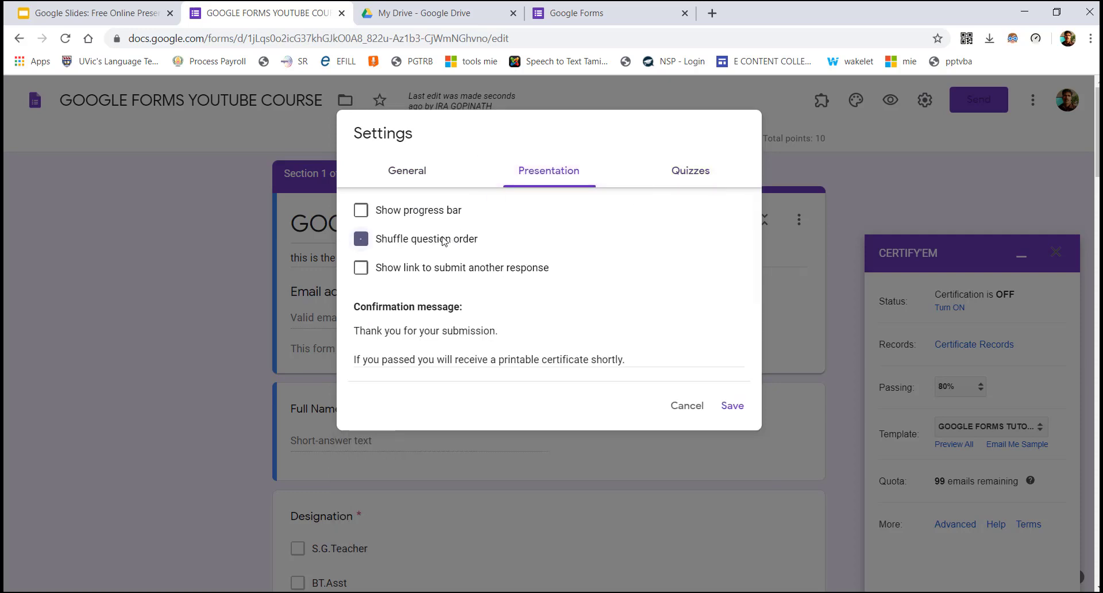
pyautogui.click(726, 410)
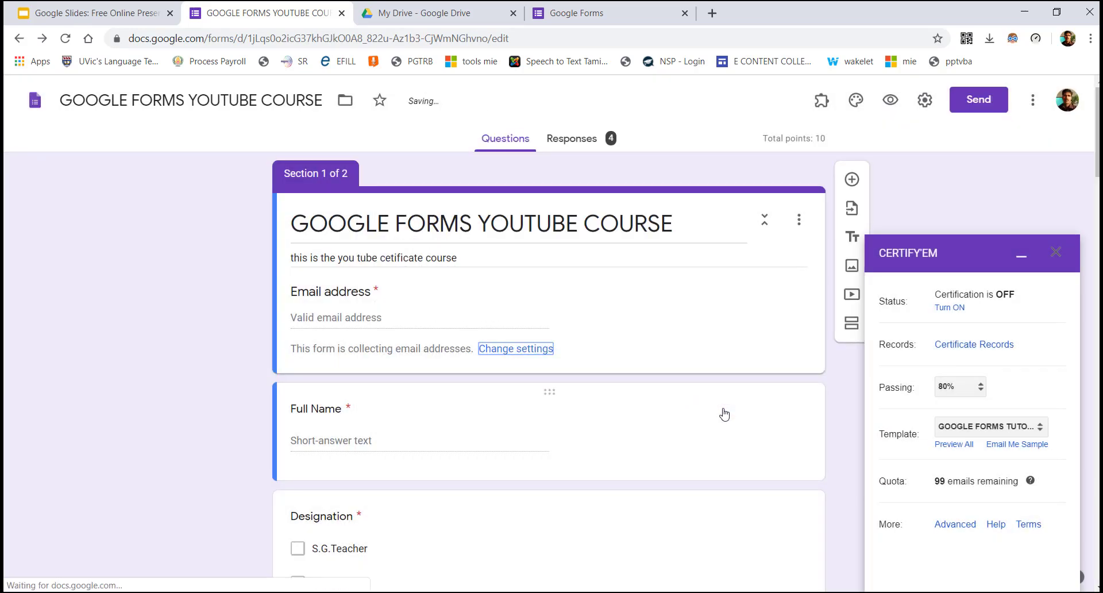
pyautogui.click(958, 307)
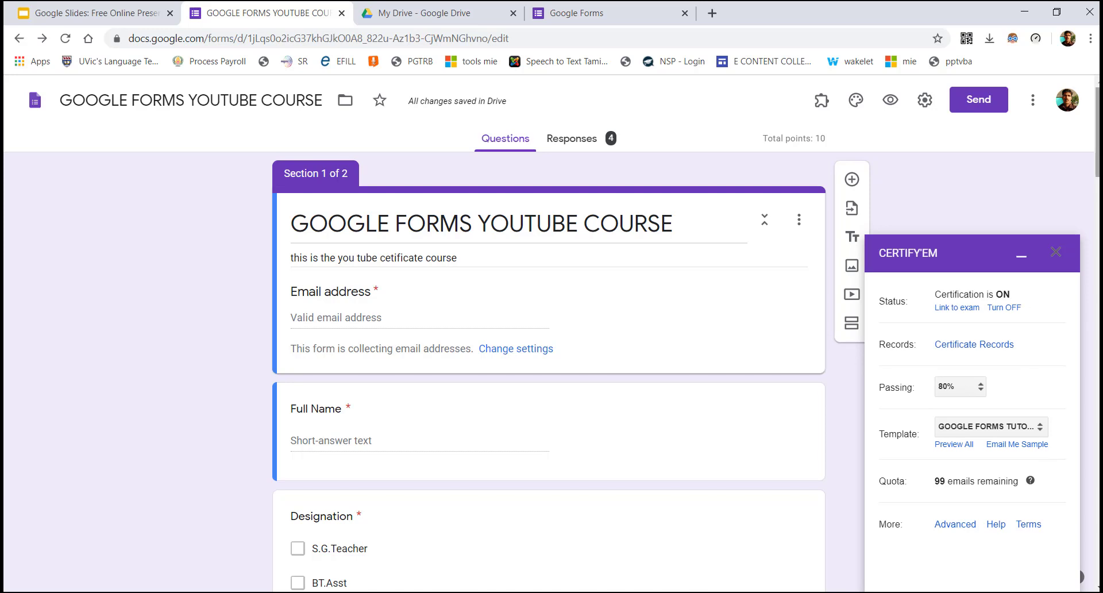
pyautogui.scroll(-2, 1070, 320)
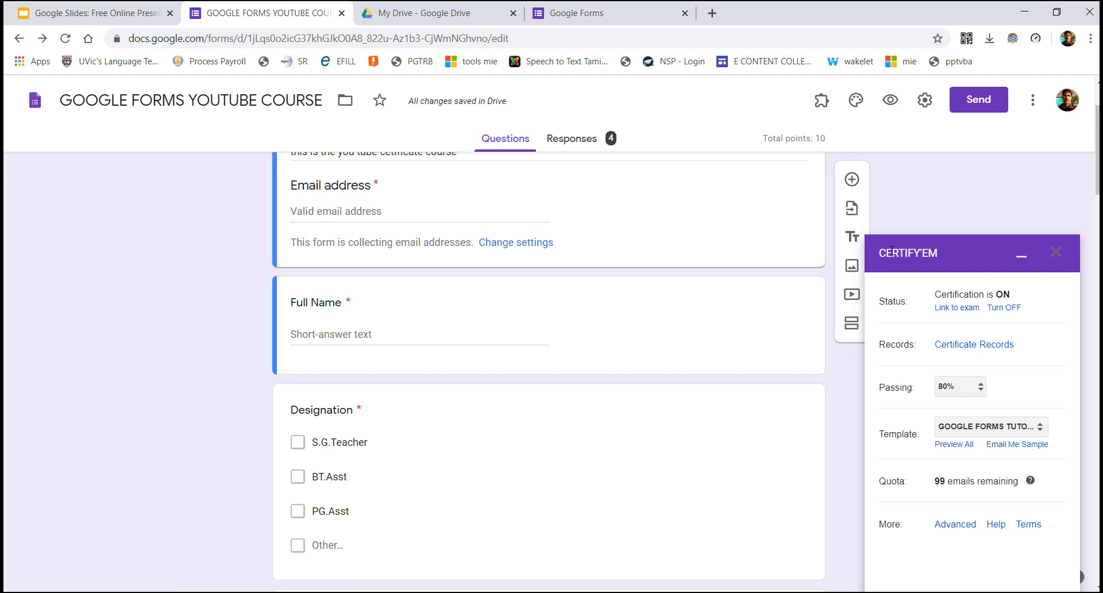
# Open the Certify'em Records sheet of scores and certificate IDs, then return to the form tab
pyautogui.click(979, 345)
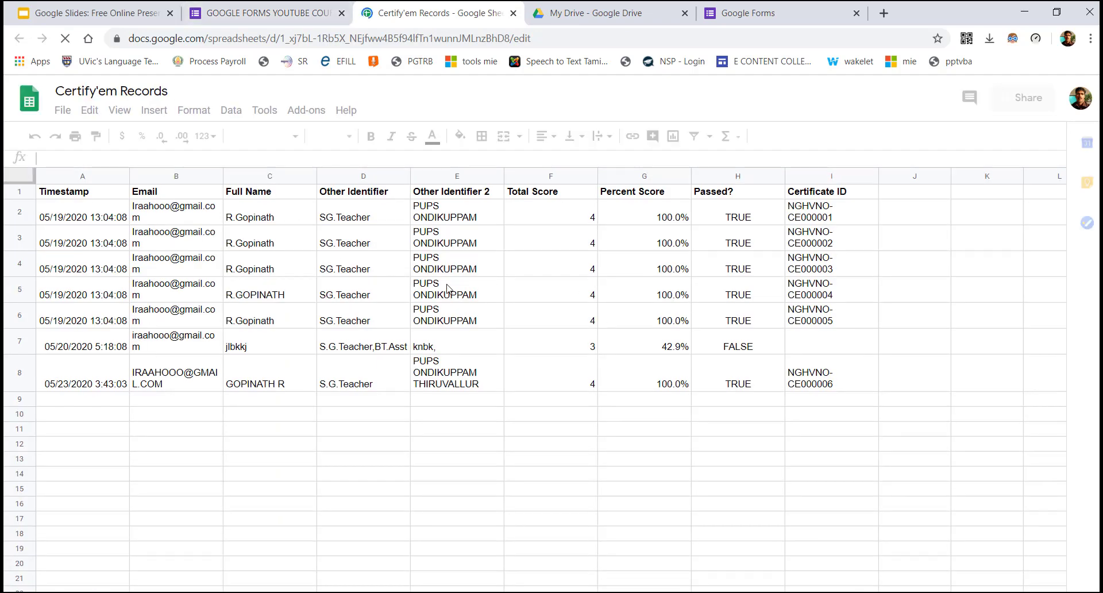
pyautogui.click(283, 8)
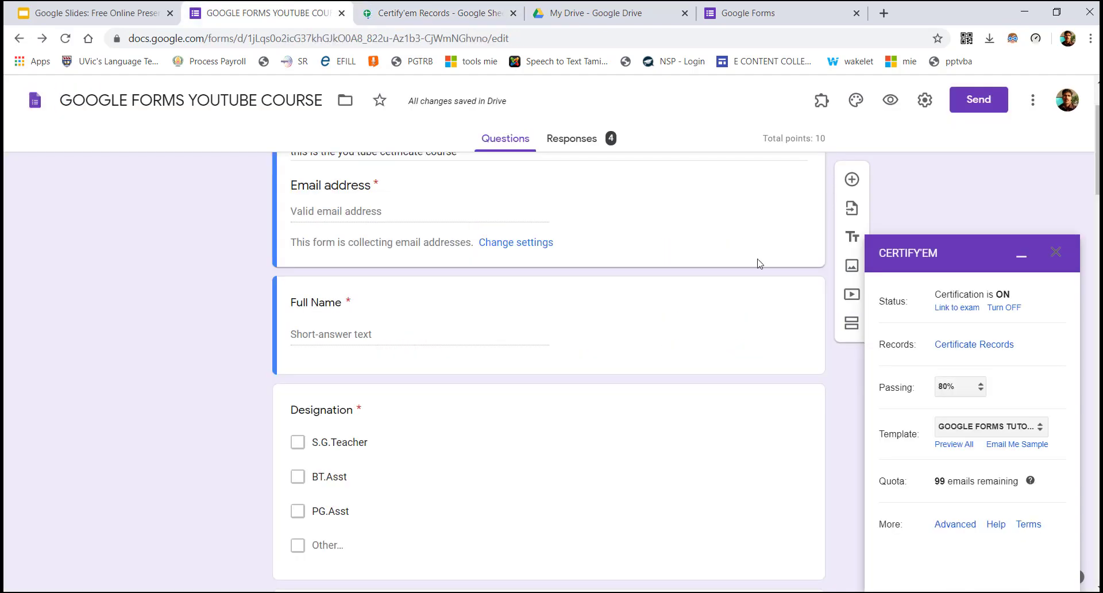
# Try a 70% passing score in Certify'em, then set it back to 80%
pyautogui.click(981, 391)
pyautogui.click(980, 390)
pyautogui.click(981, 388)
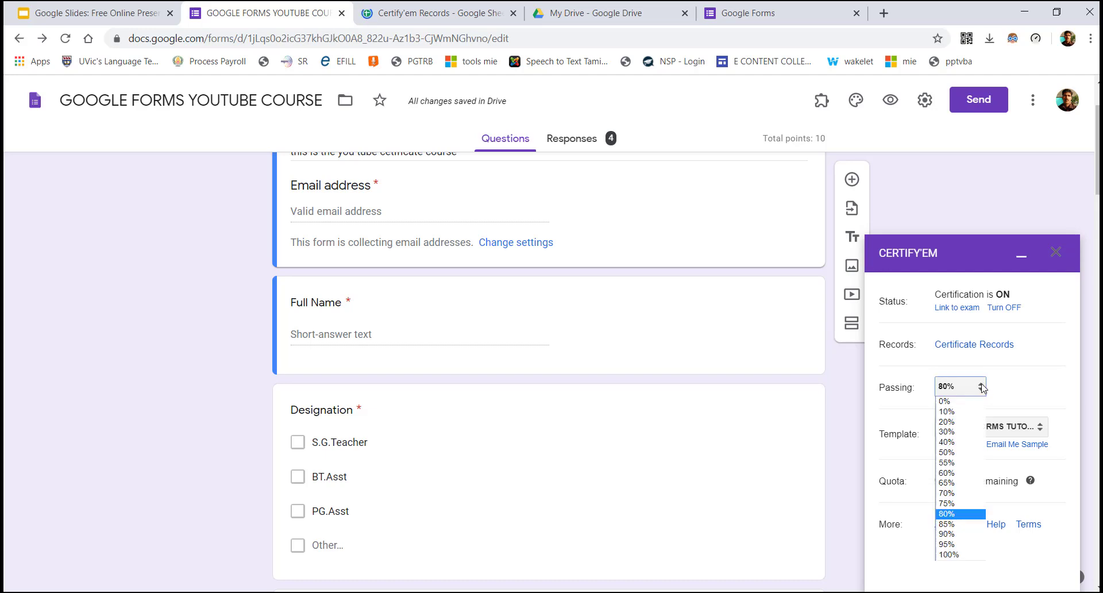
pyautogui.click(948, 494)
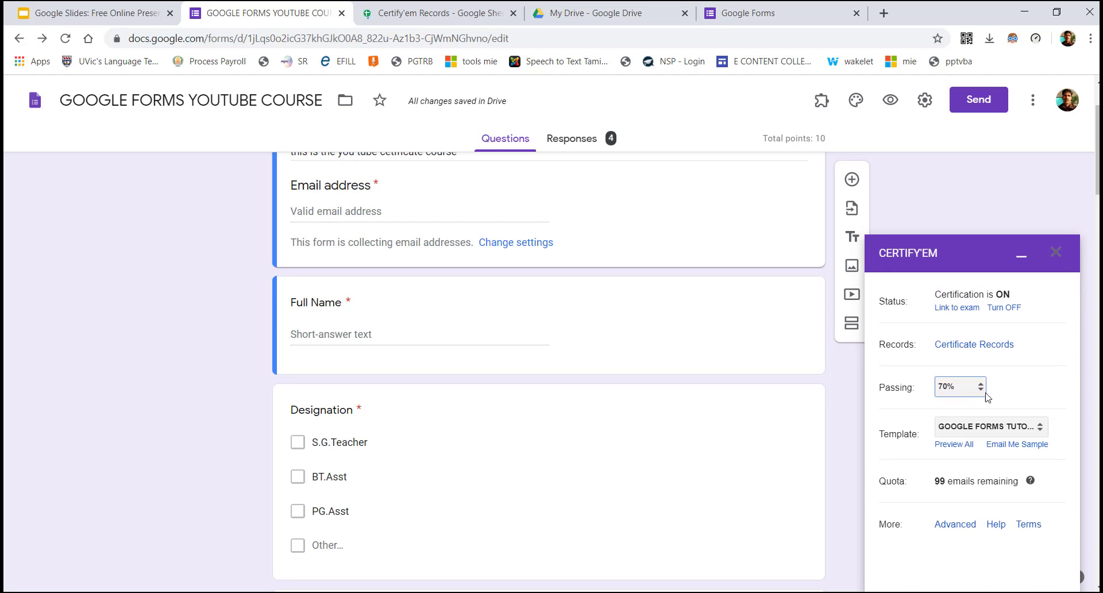
pyautogui.click(981, 386)
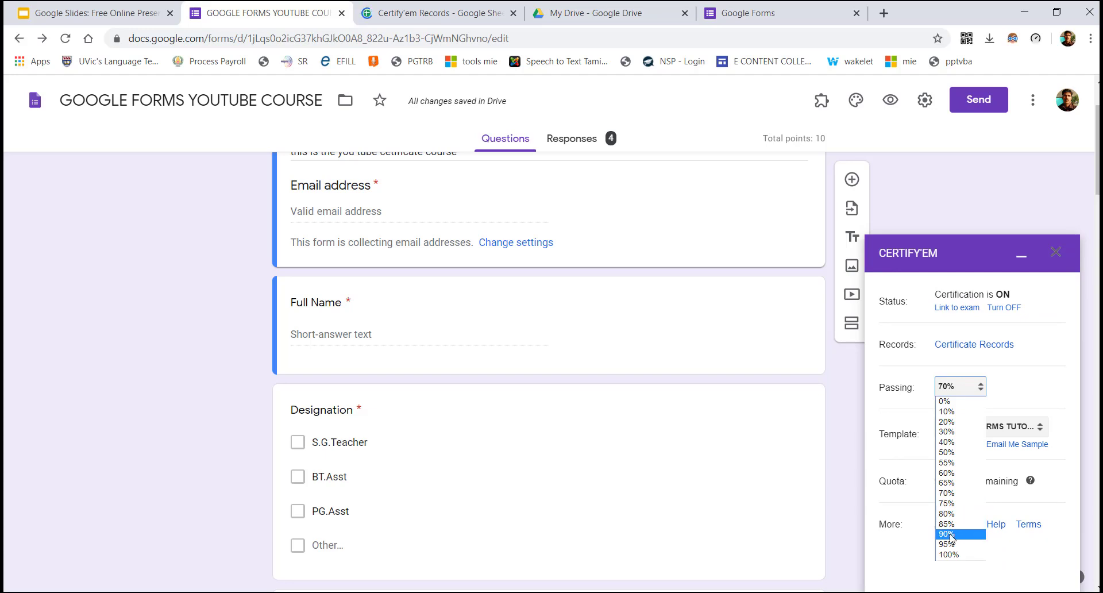
pyautogui.click(950, 514)
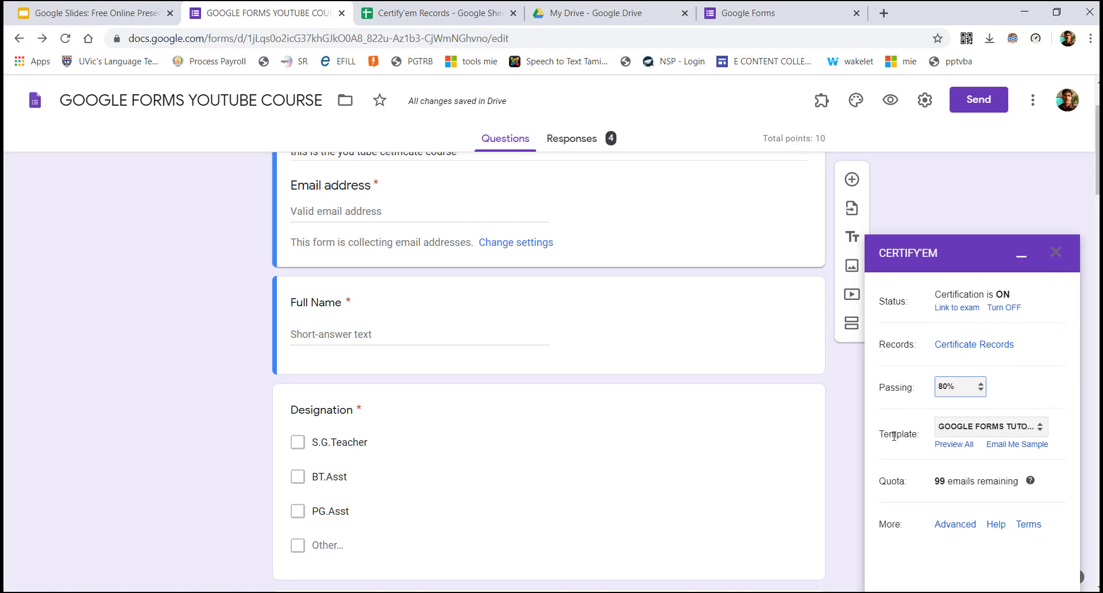
# Leave the certificate template unchanged and bring up the full template gallery with Preview All
pyautogui.click(1004, 428)
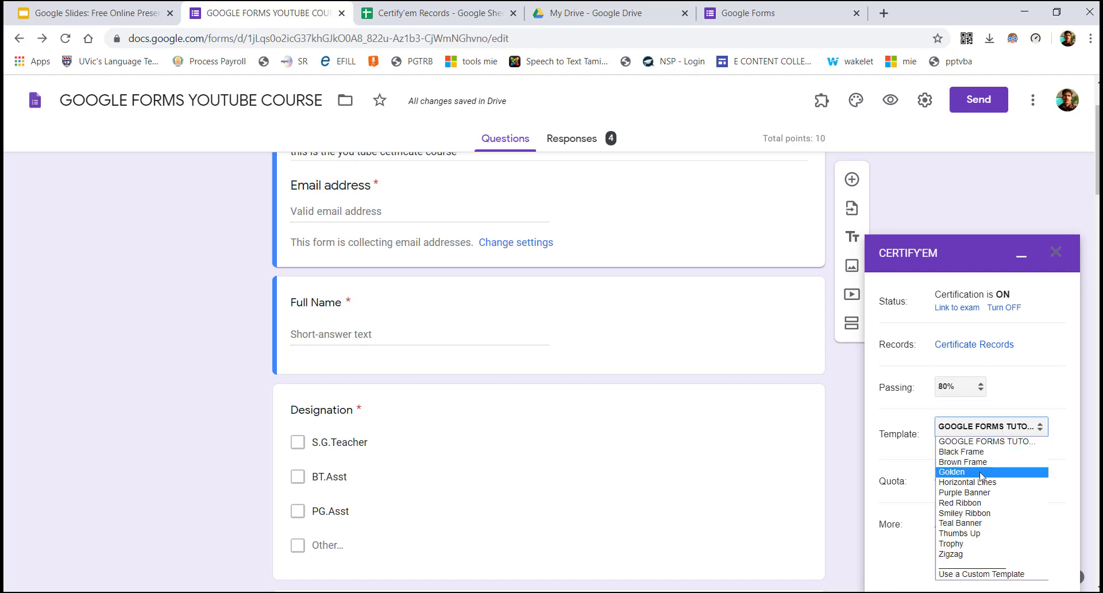
pyautogui.click(896, 451)
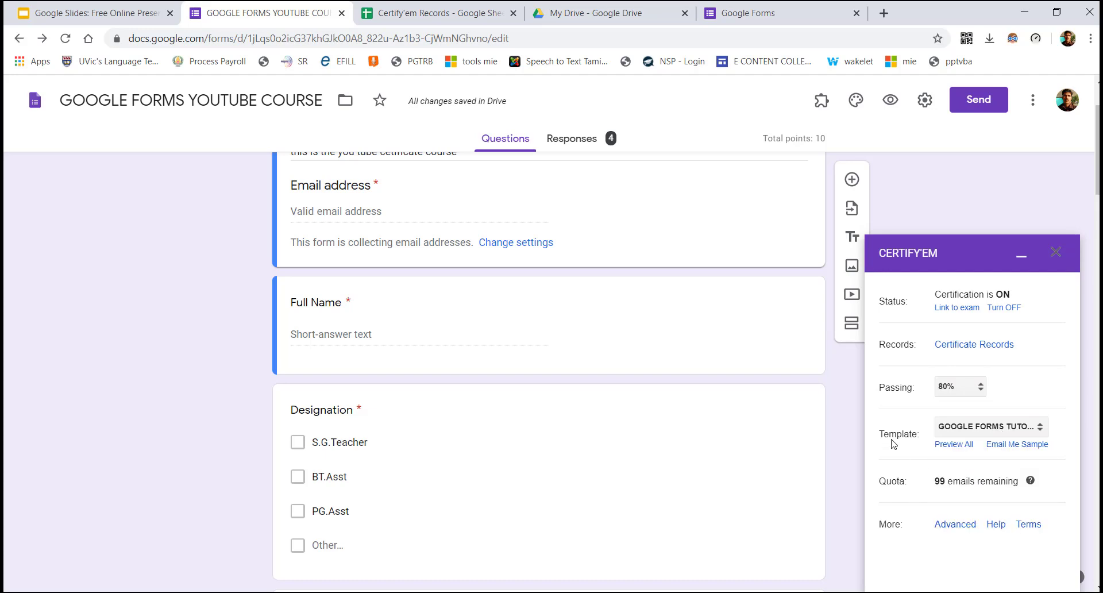
pyautogui.click(968, 446)
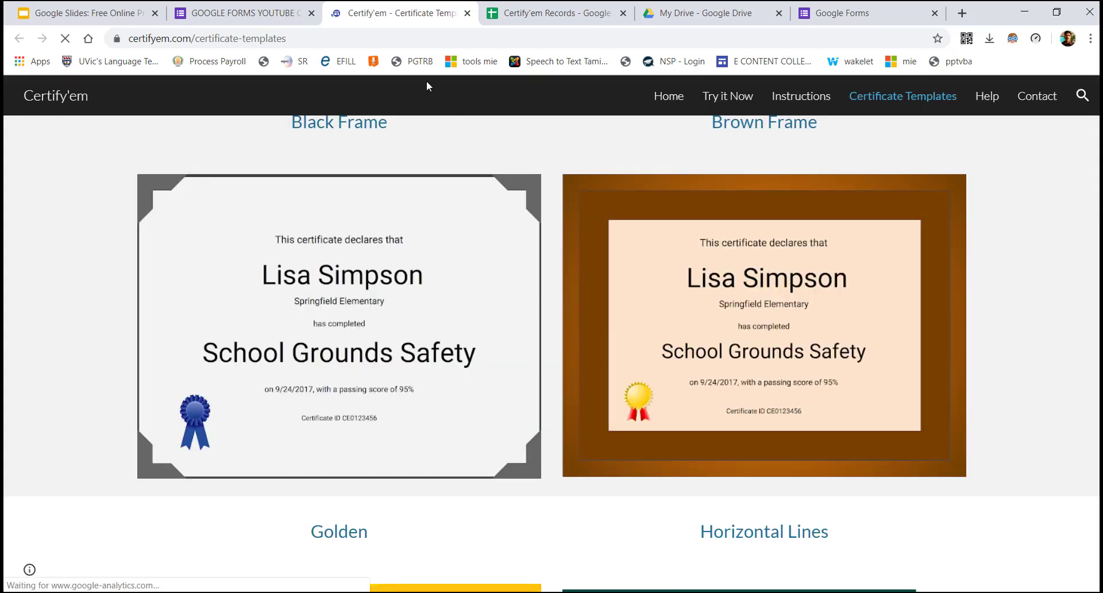
# Browse template designs like Smiley Ribbon and Teal Banner, then return to the course form
pyautogui.scroll(-1, 572, 344)
pyautogui.scroll(-5, 571, 342)
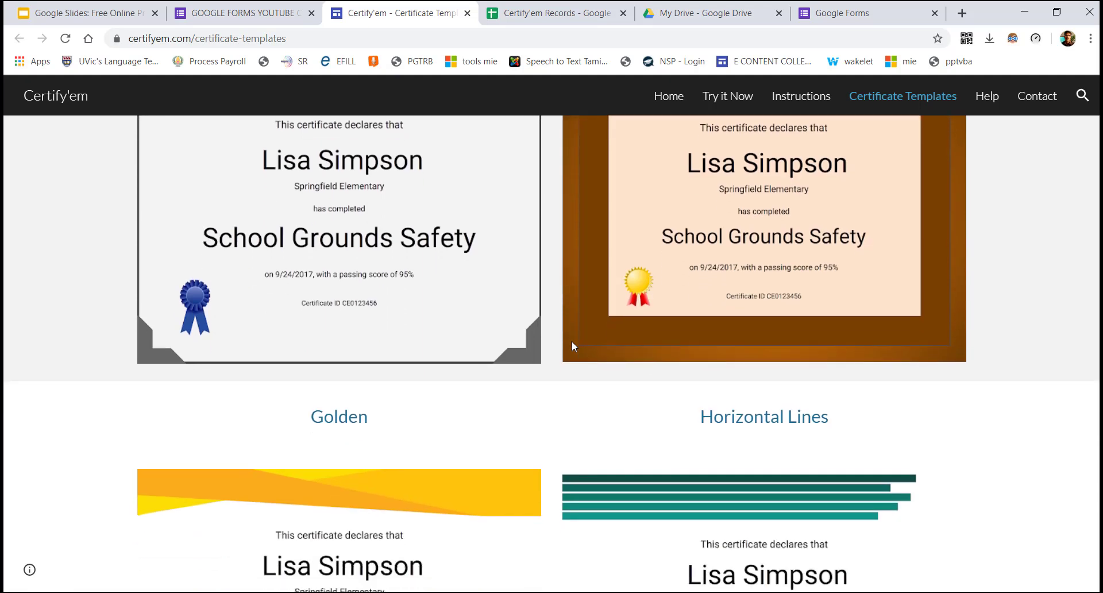
pyautogui.scroll(-7, 572, 346)
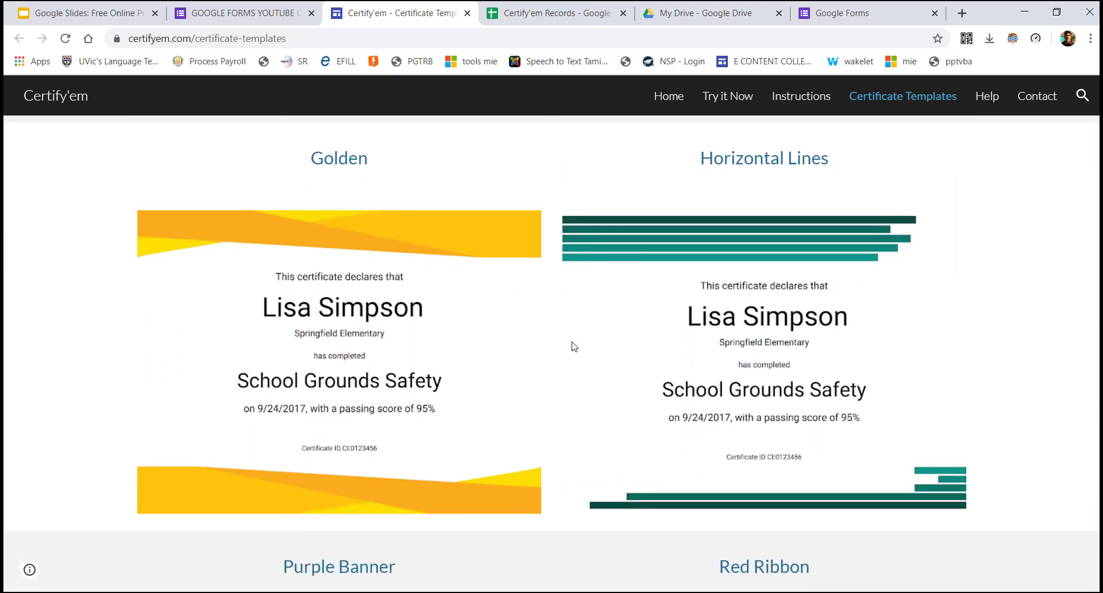
pyautogui.scroll(-5, 572, 346)
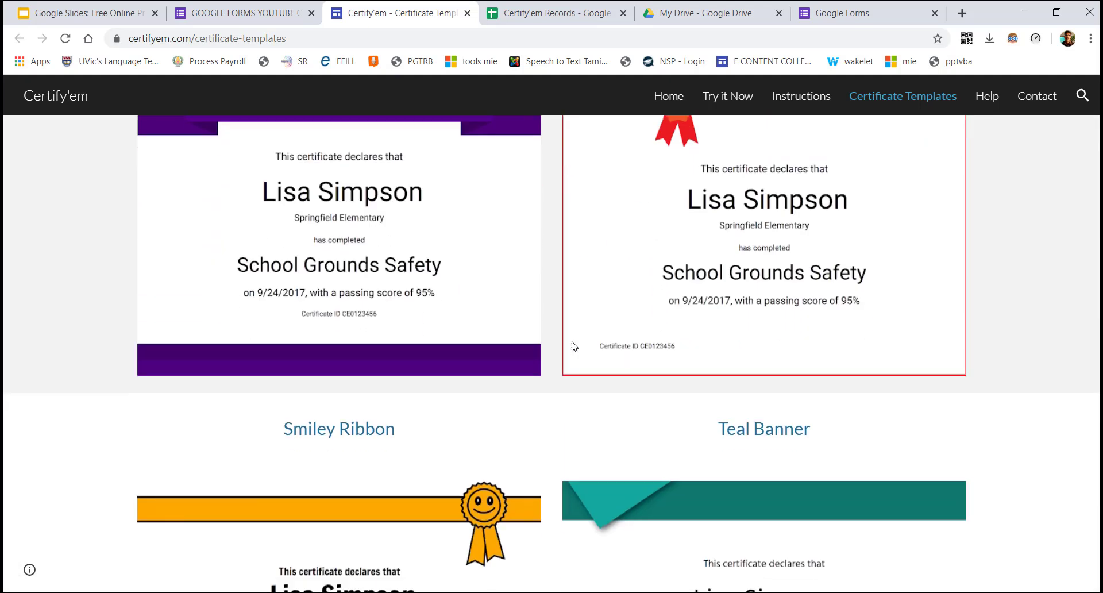
pyautogui.scroll(-3, 572, 345)
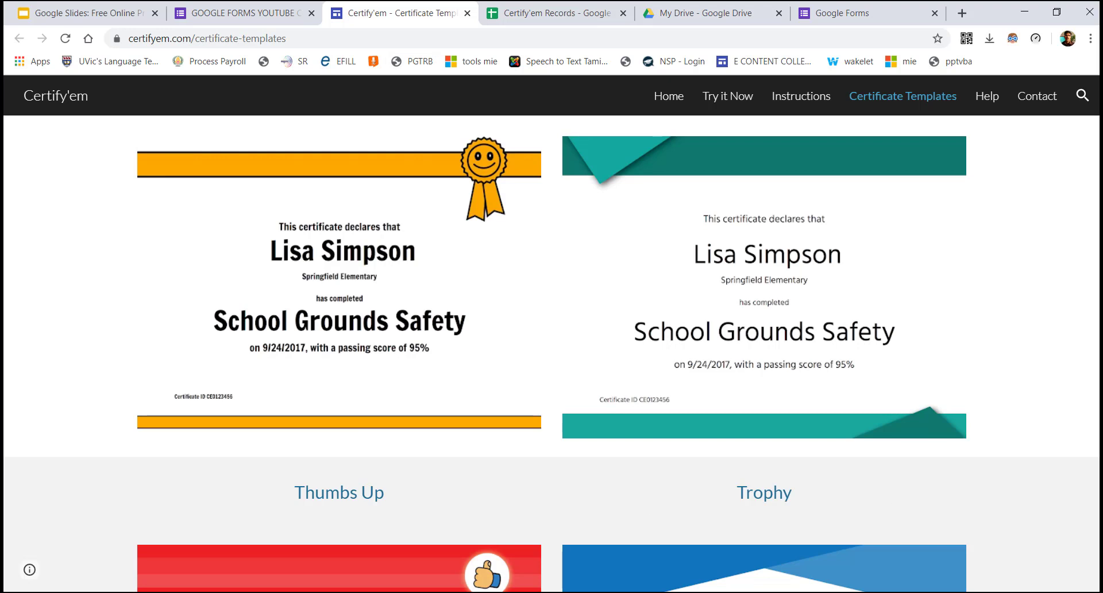
pyautogui.scroll(3, 369, 251)
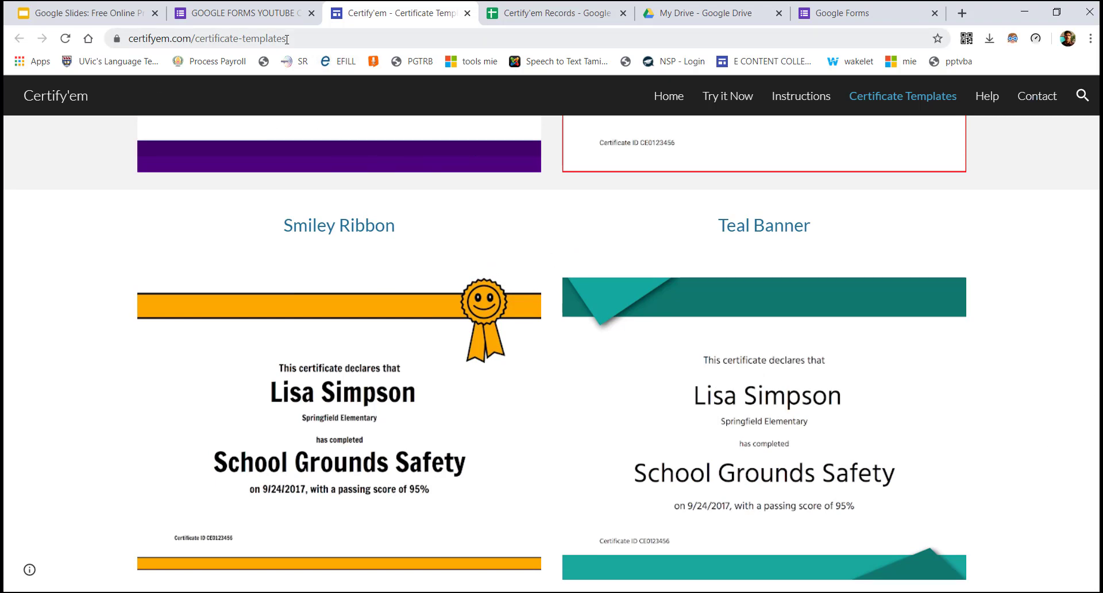
pyautogui.click(266, 10)
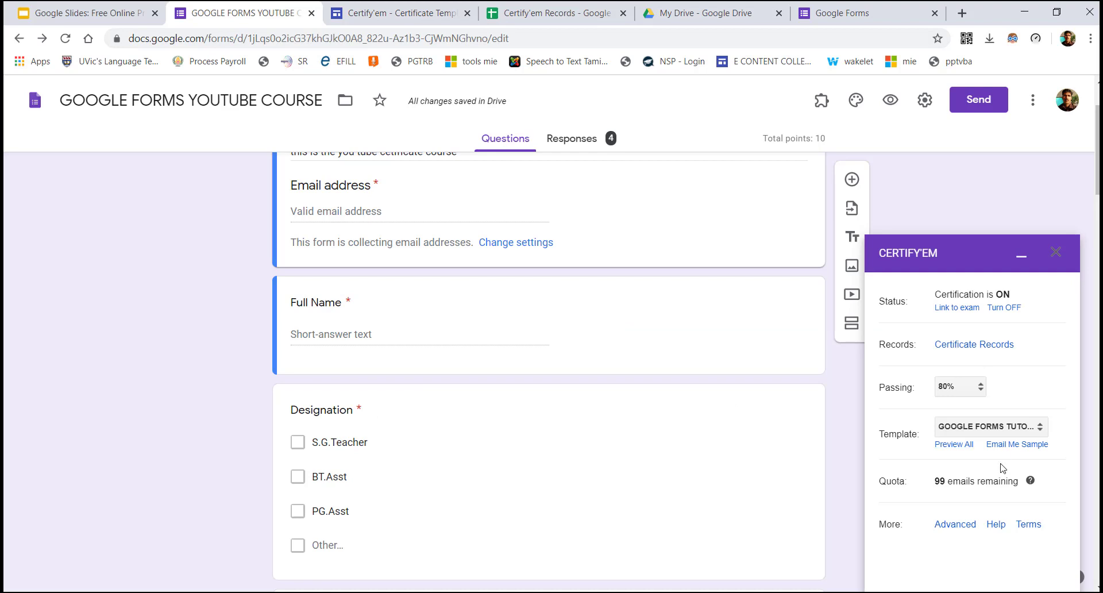
# Look through the Template list without changing the template, then close the Certify'em panel
pyautogui.click(992, 431)
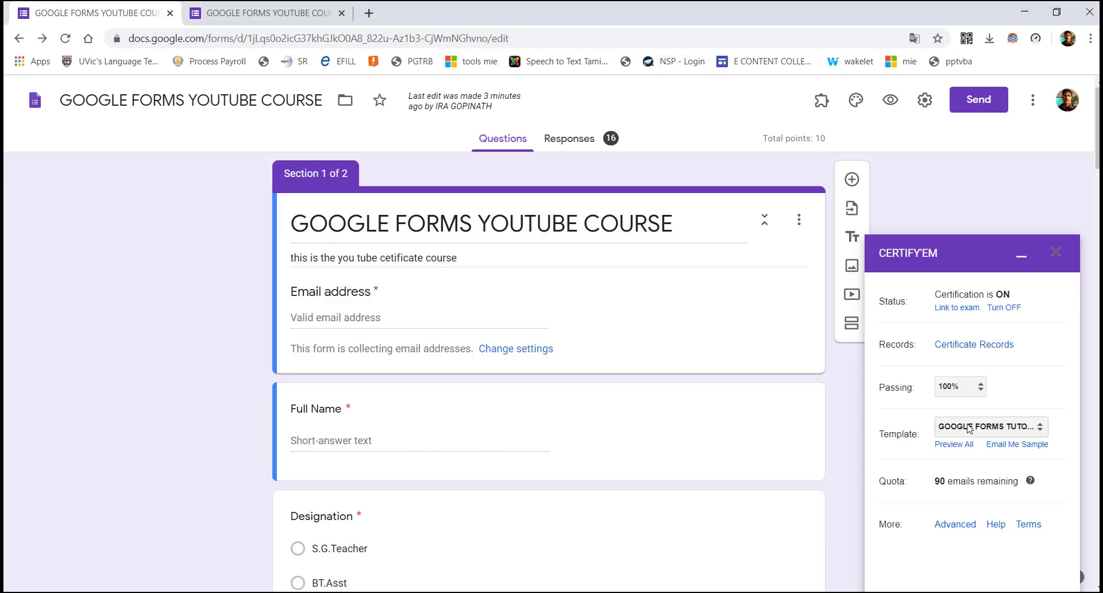
pyautogui.click(969, 428)
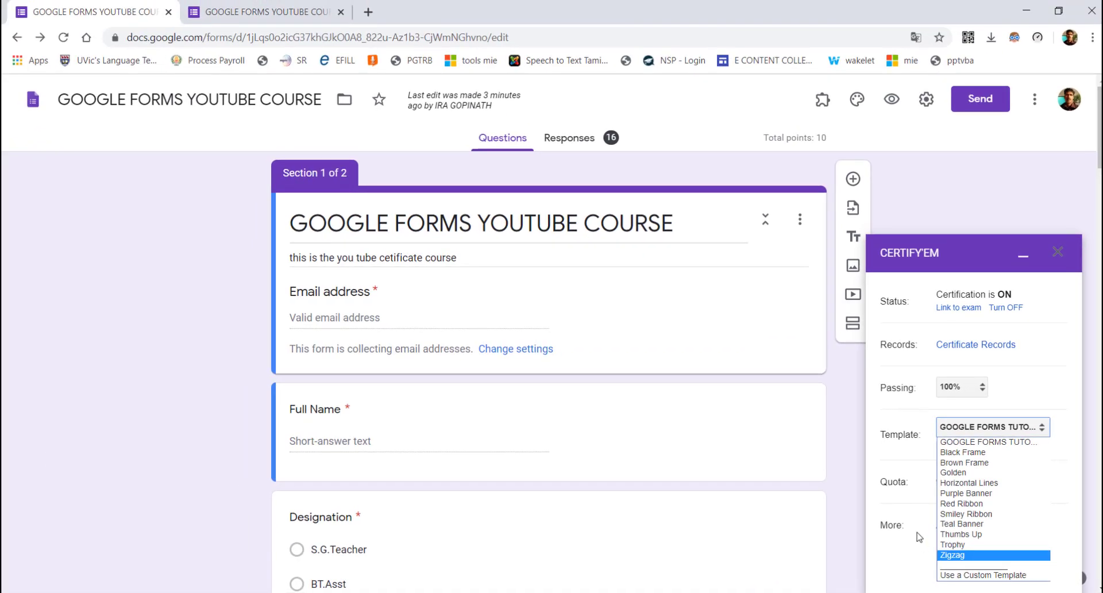
pyautogui.click(919, 537)
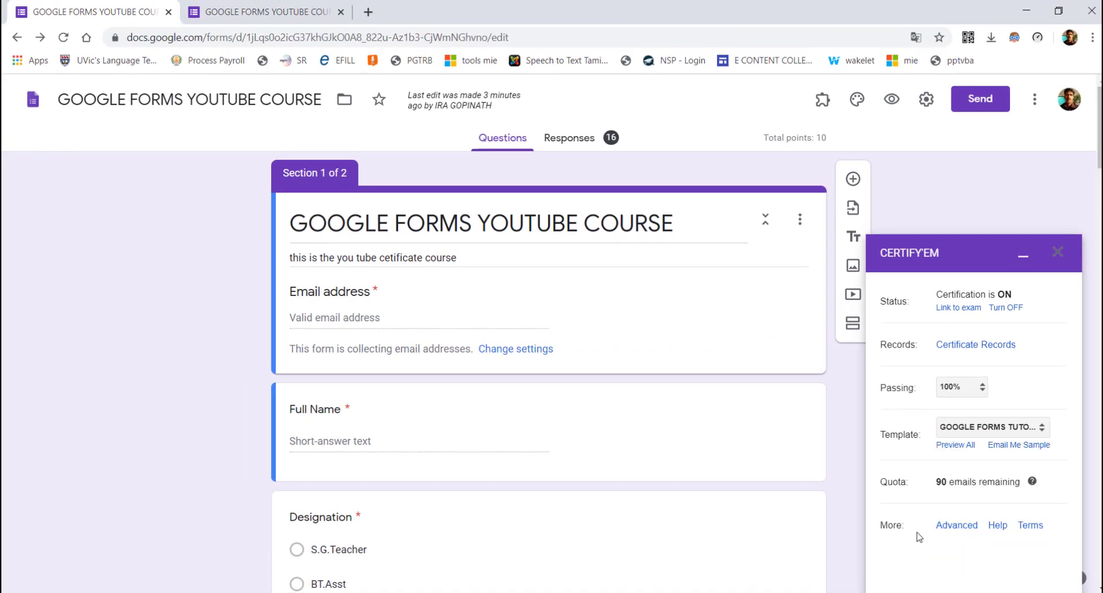
pyautogui.click(965, 427)
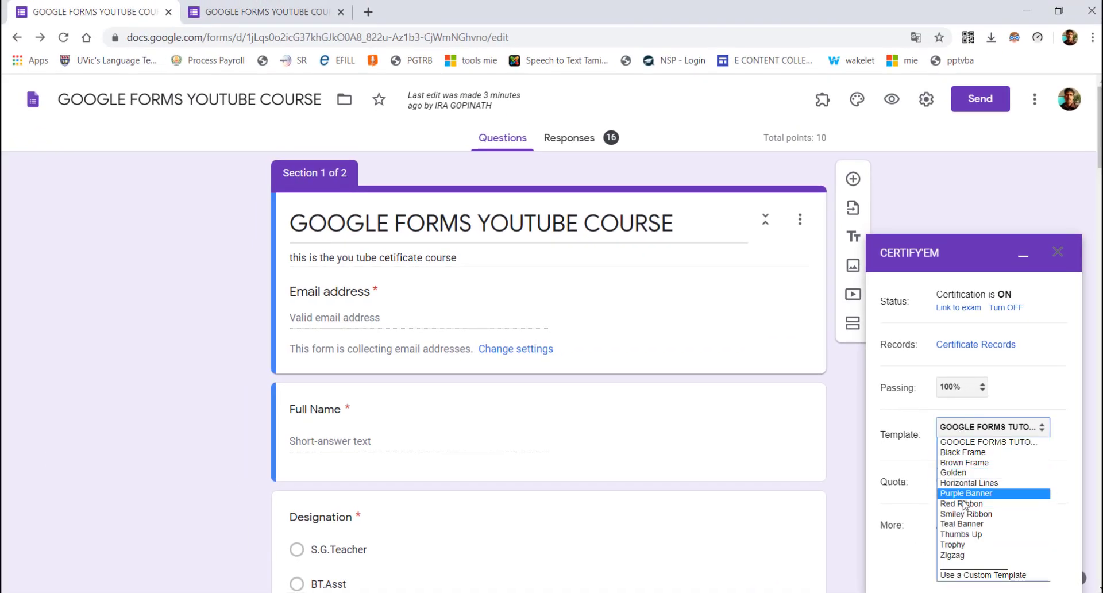
pyautogui.click(914, 519)
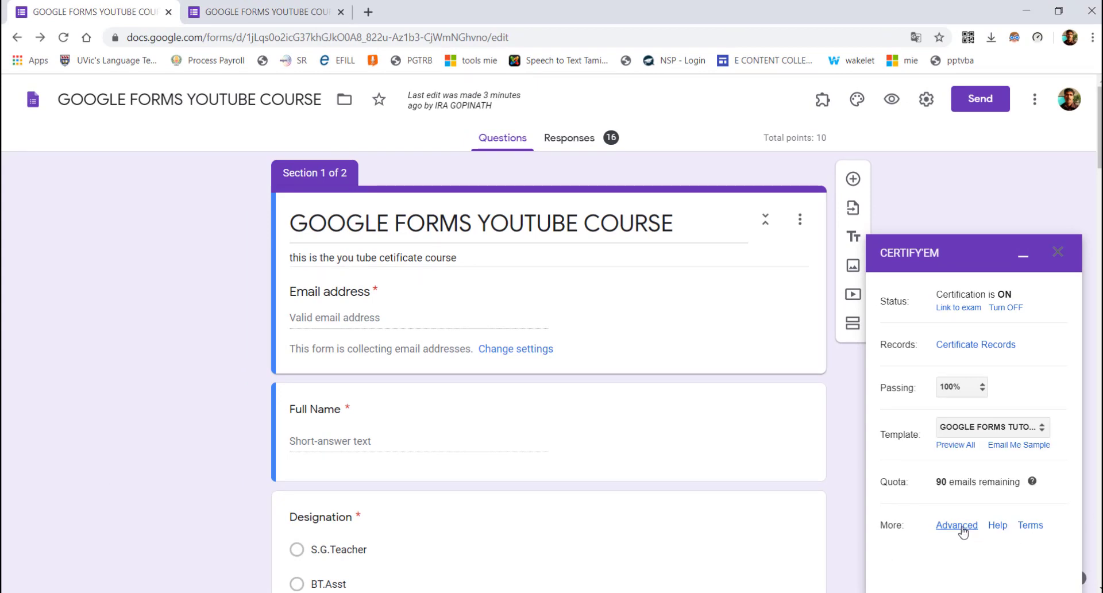
pyautogui.click(1057, 252)
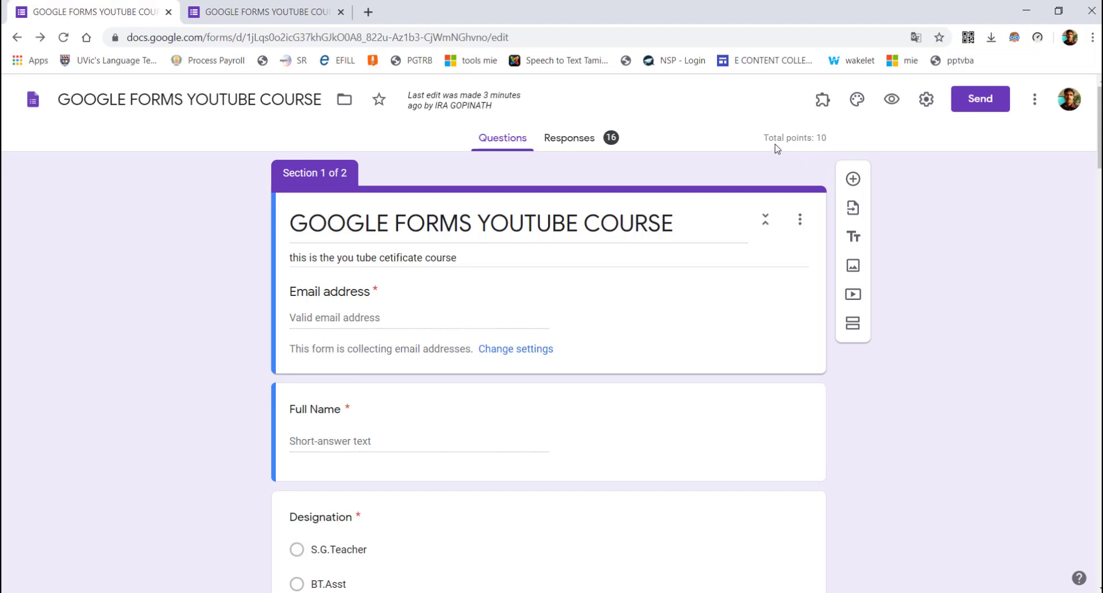
# Preview the live form and select its link, then open the Send form dialog from the editor
pyautogui.moveTo(1097, 121); pyautogui.dragTo(1098, 117)
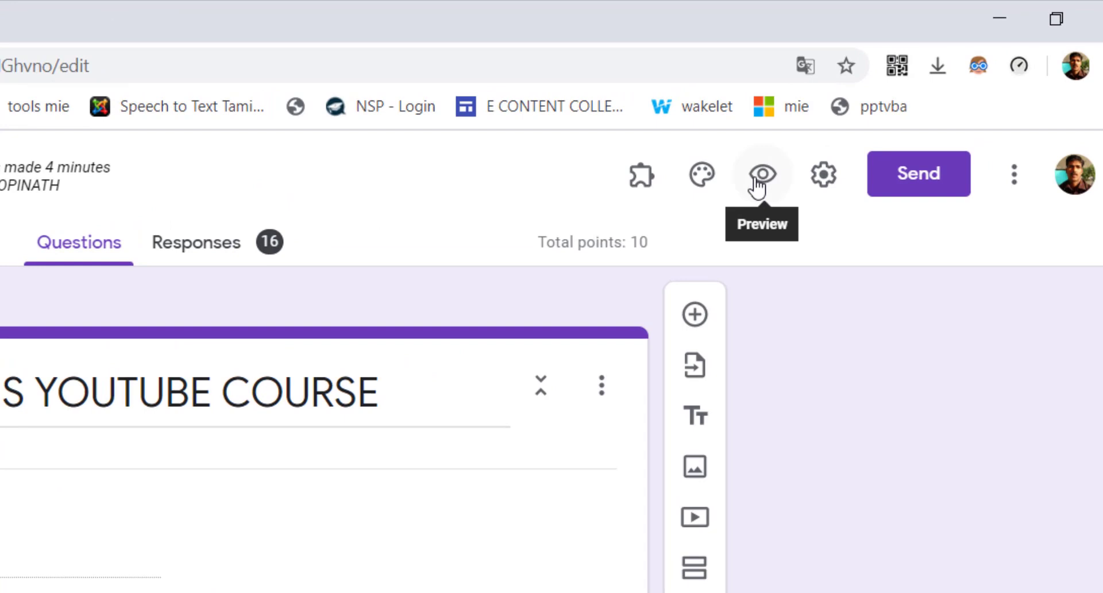
pyautogui.click(892, 100)
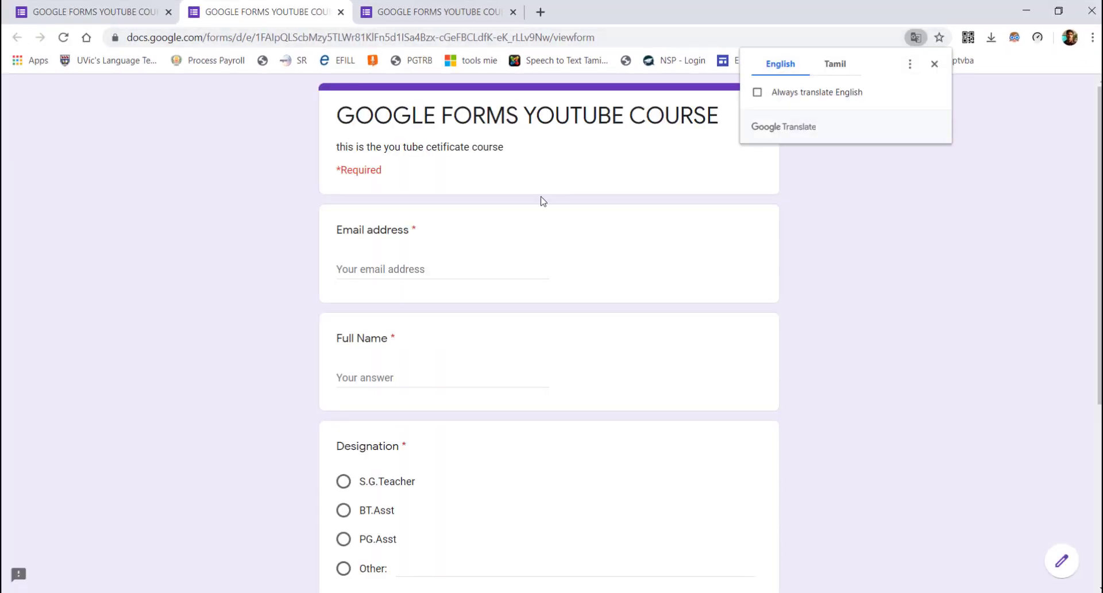
pyautogui.click(917, 306)
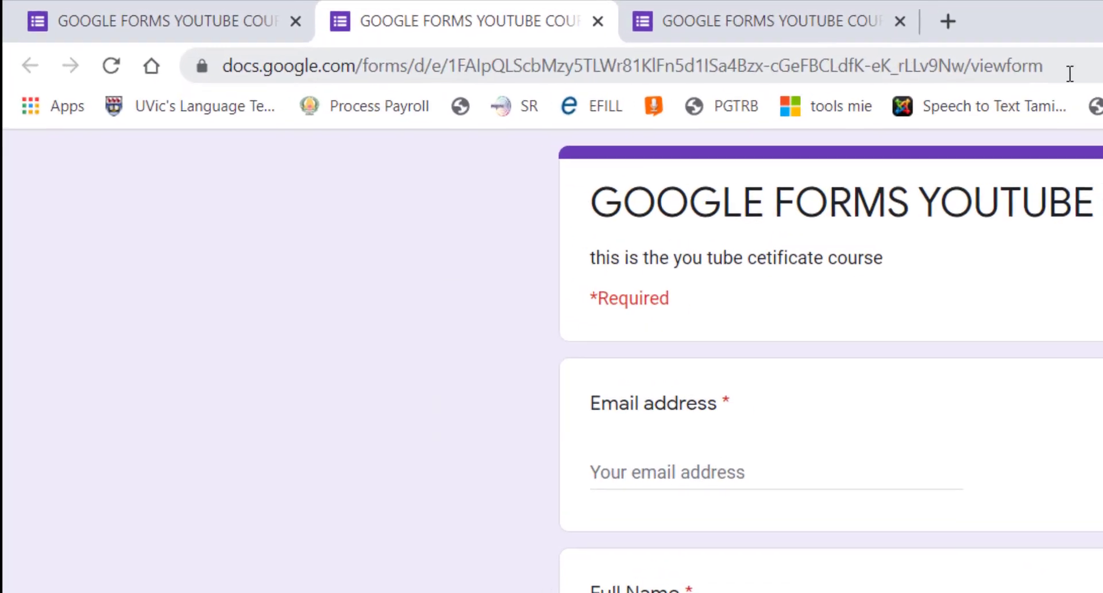
pyautogui.moveTo(674, 43); pyautogui.dragTo(138, 27)
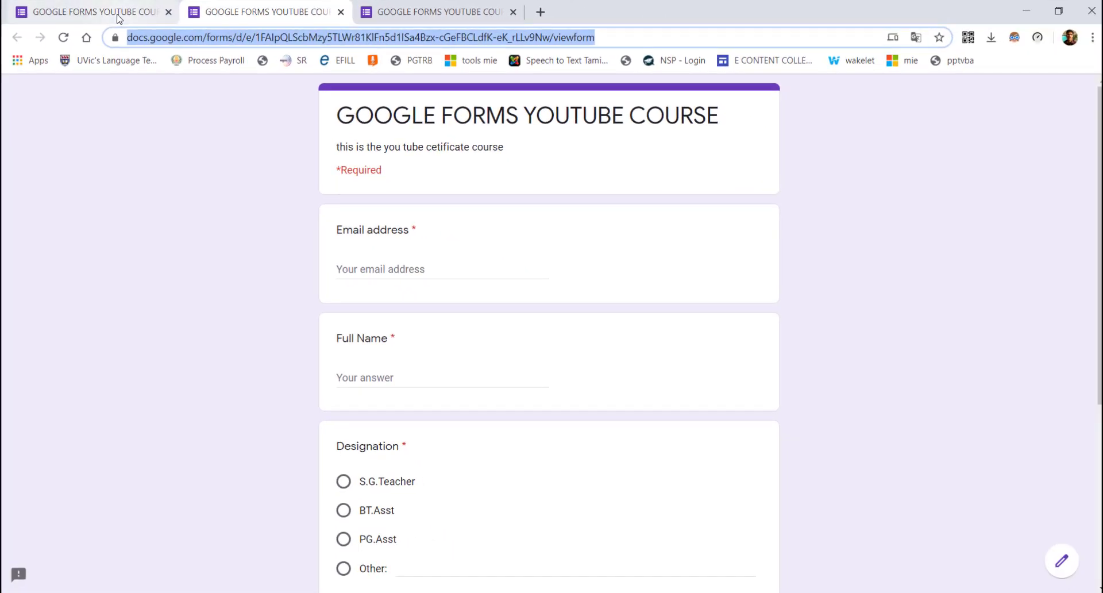
pyautogui.click(118, 19)
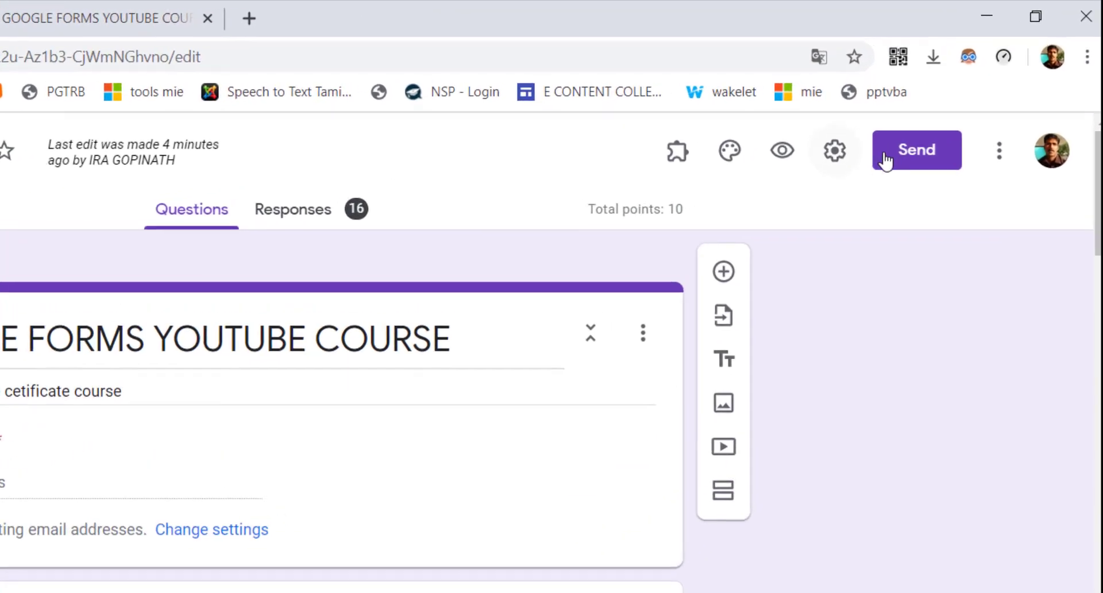
pyautogui.click(887, 157)
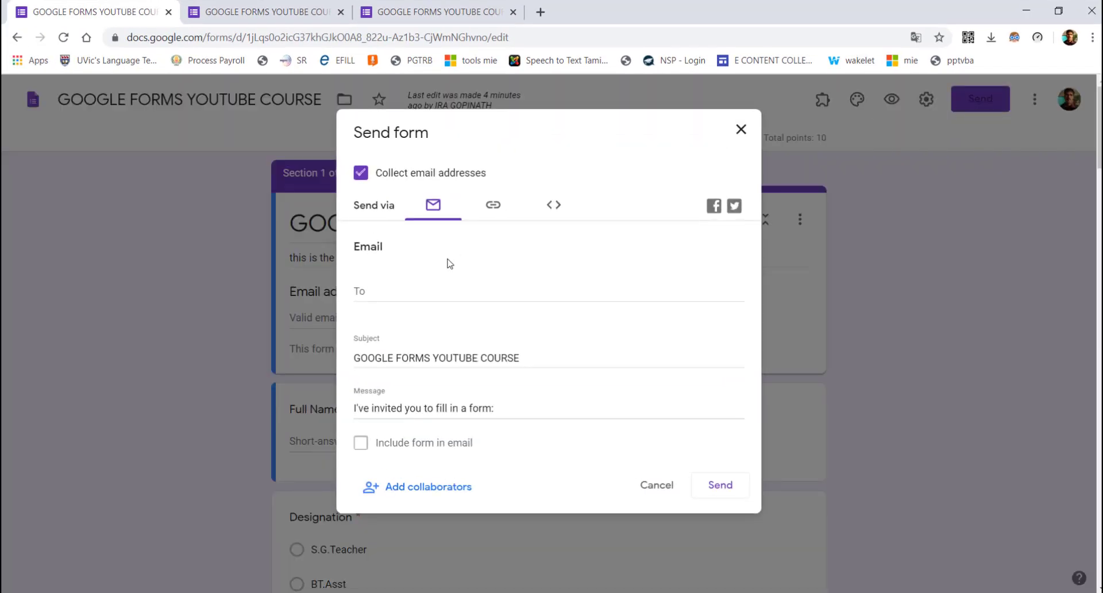
# Enter a recipient's e-mail address in the To field, then switch to the link sharing view
pyautogui.click(357, 288)
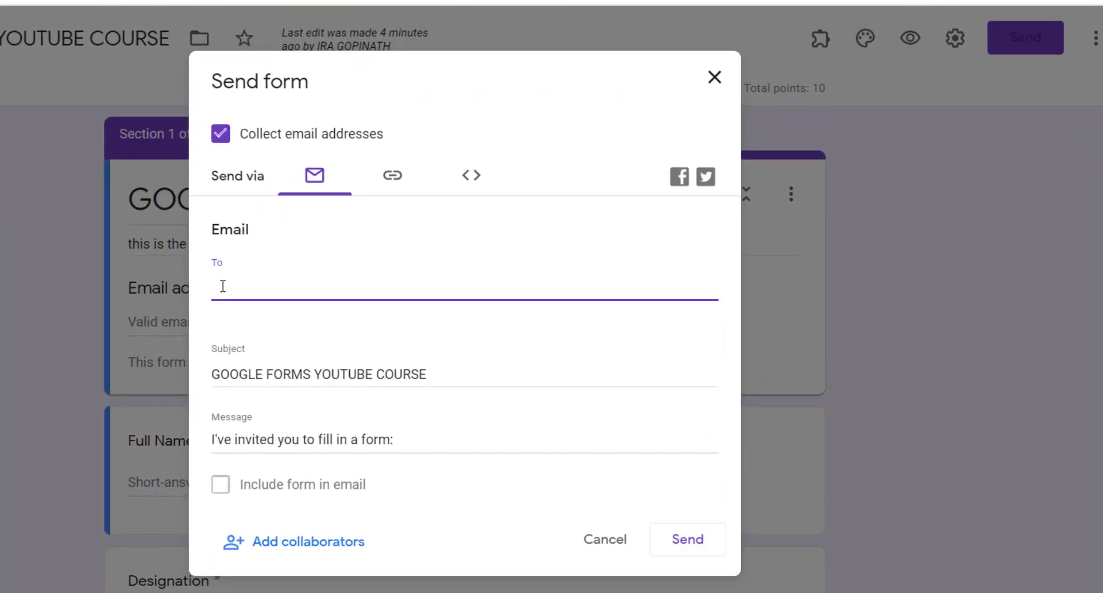
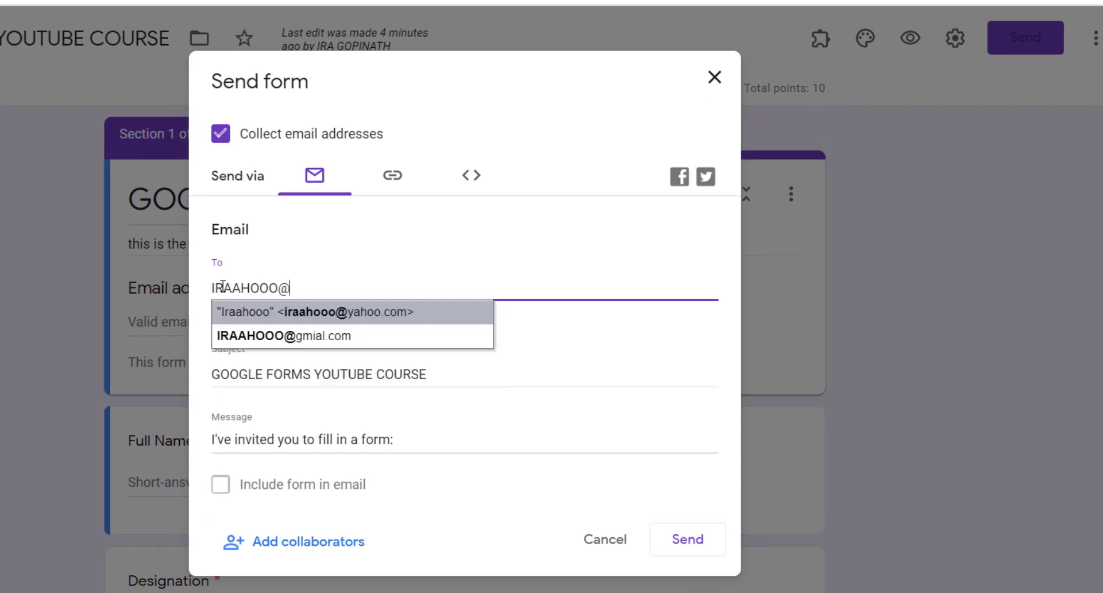
pyautogui.click(247, 339)
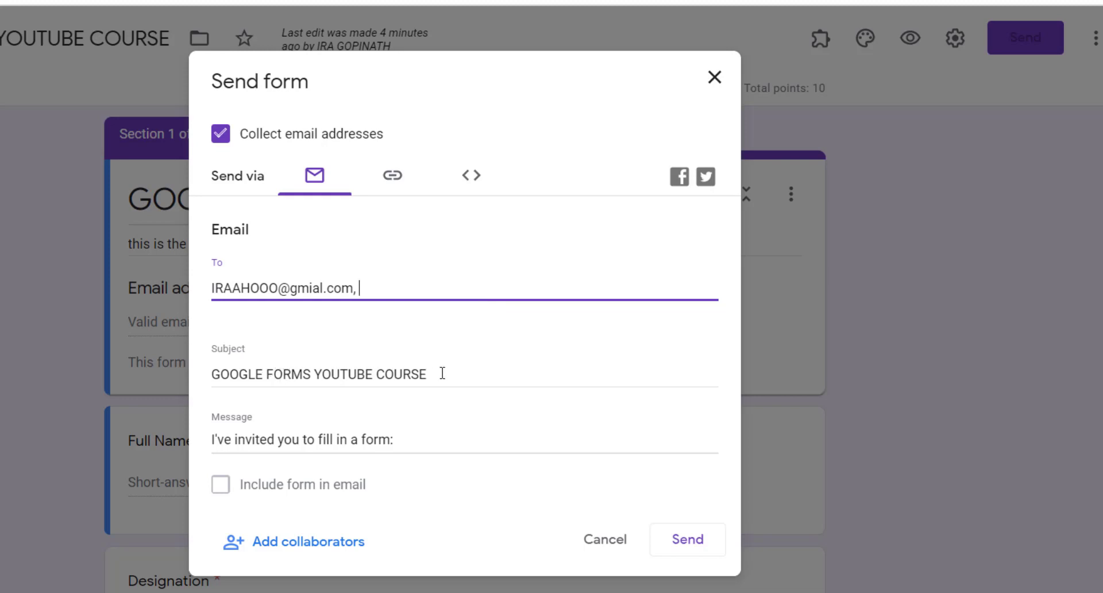
pyautogui.click(356, 432)
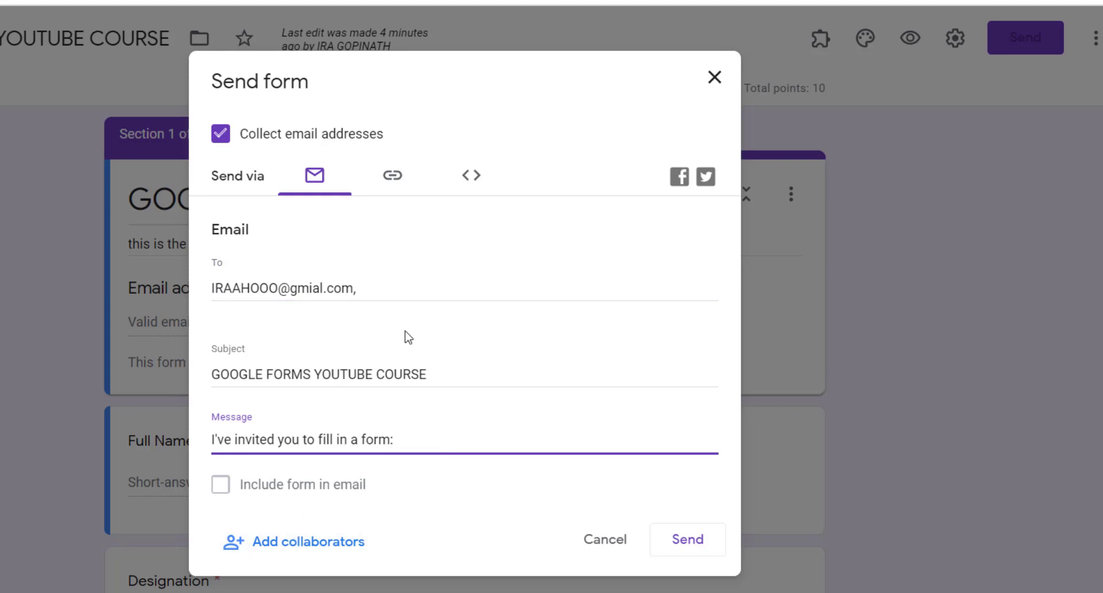
pyautogui.click(390, 184)
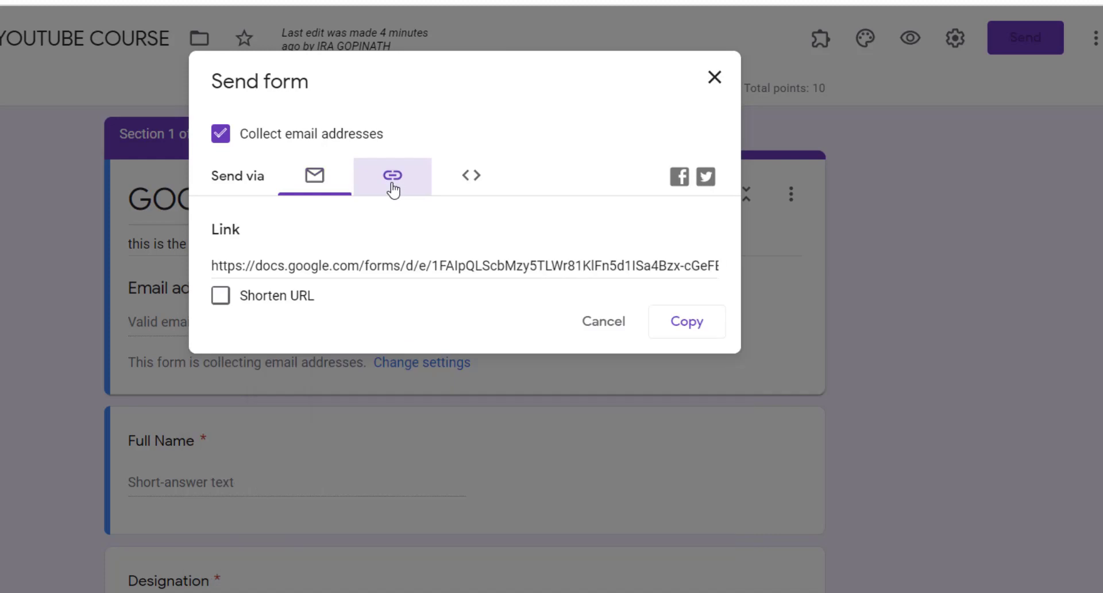
# Tick Shorten URL to get the forms.gle/Lm6Qk3LsRogoVzTa9 link and copy it to the clipboard
pyautogui.click(284, 263)
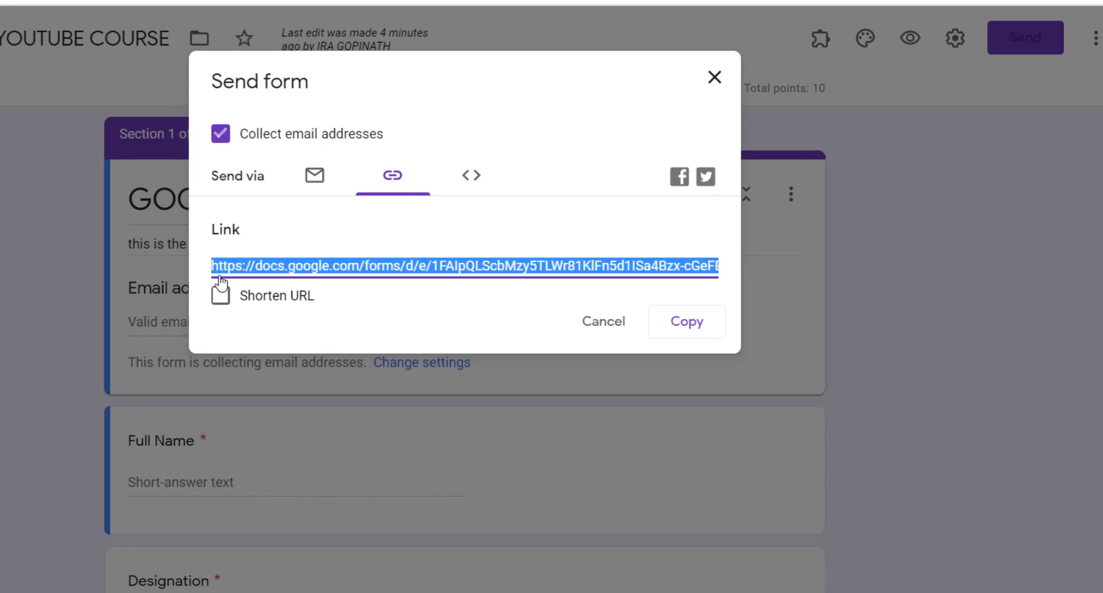
pyautogui.click(237, 299)
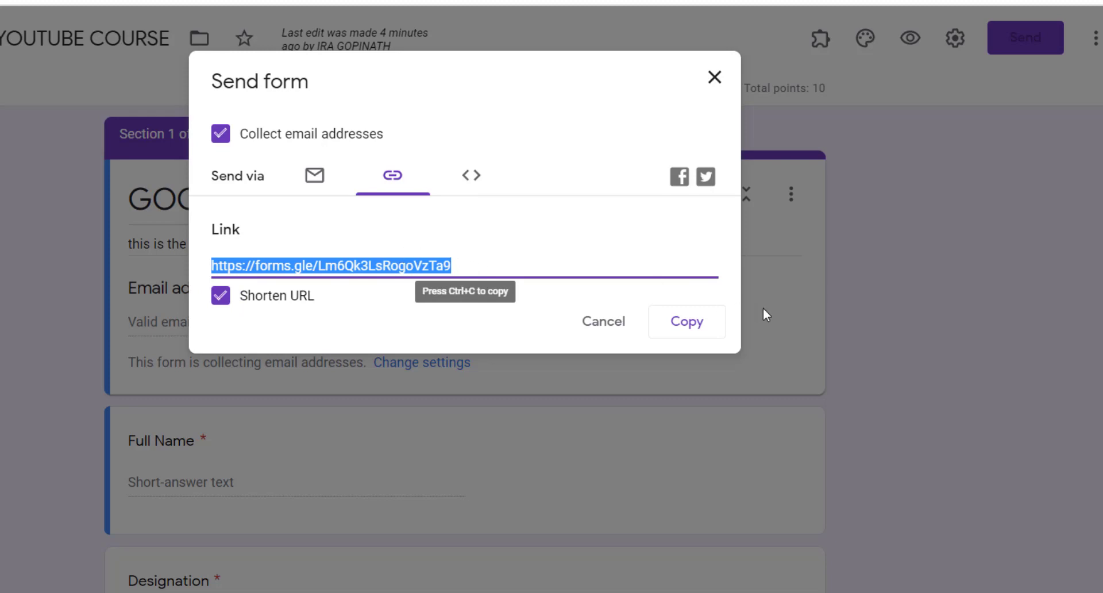
pyautogui.click(691, 323)
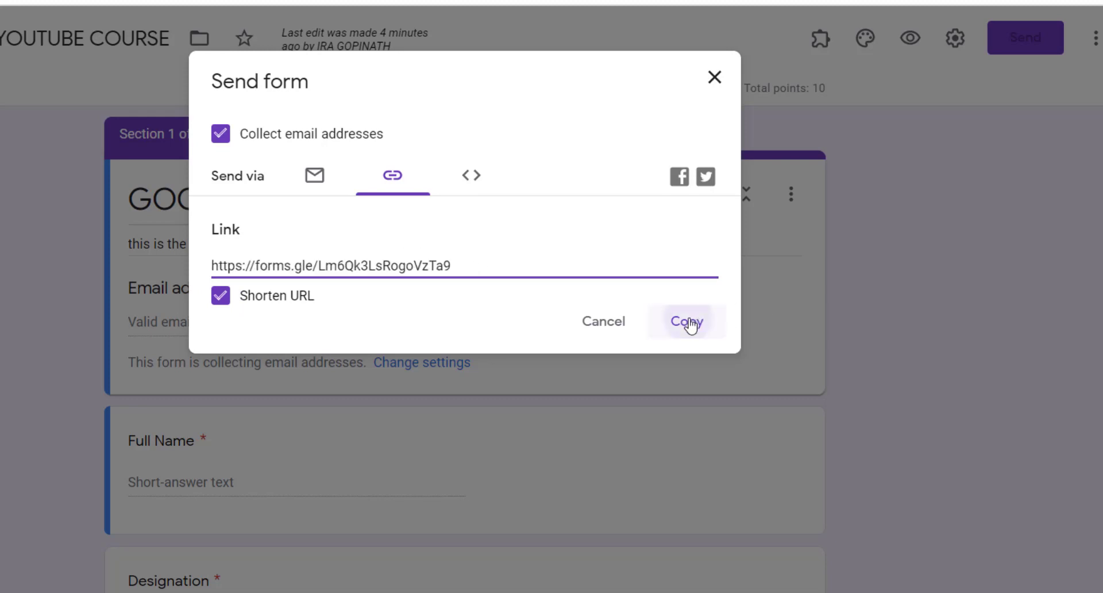
# Close the Send dialog, search 'QR CODE GENERATOR' in a new tab and open the-qrcode-generator.com
pyautogui.click(715, 80)
pyautogui.click(533, 11)
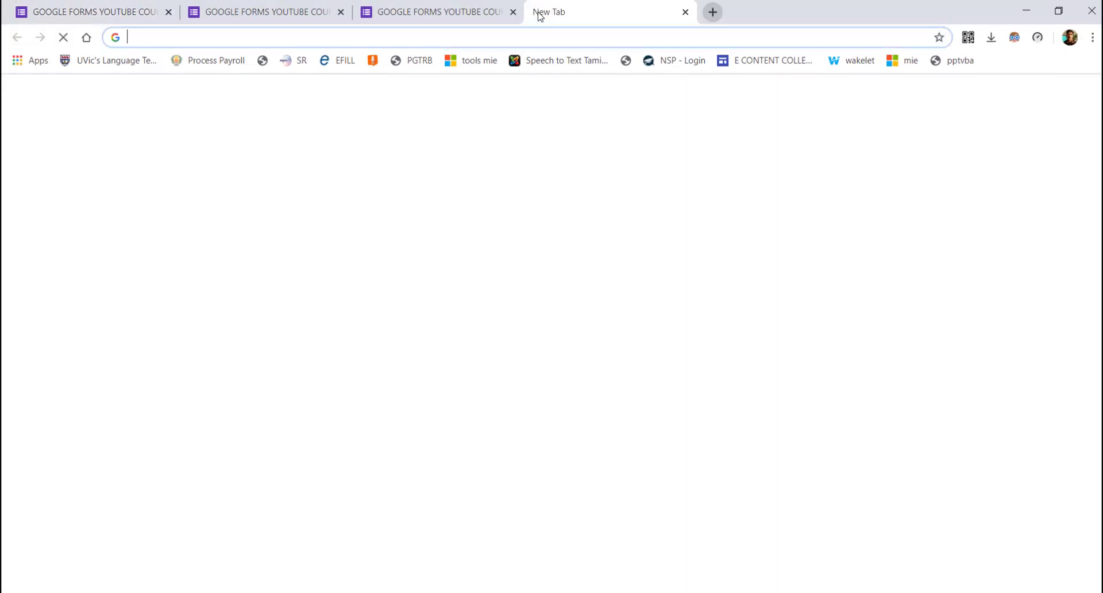
pyautogui.write('QR COD')
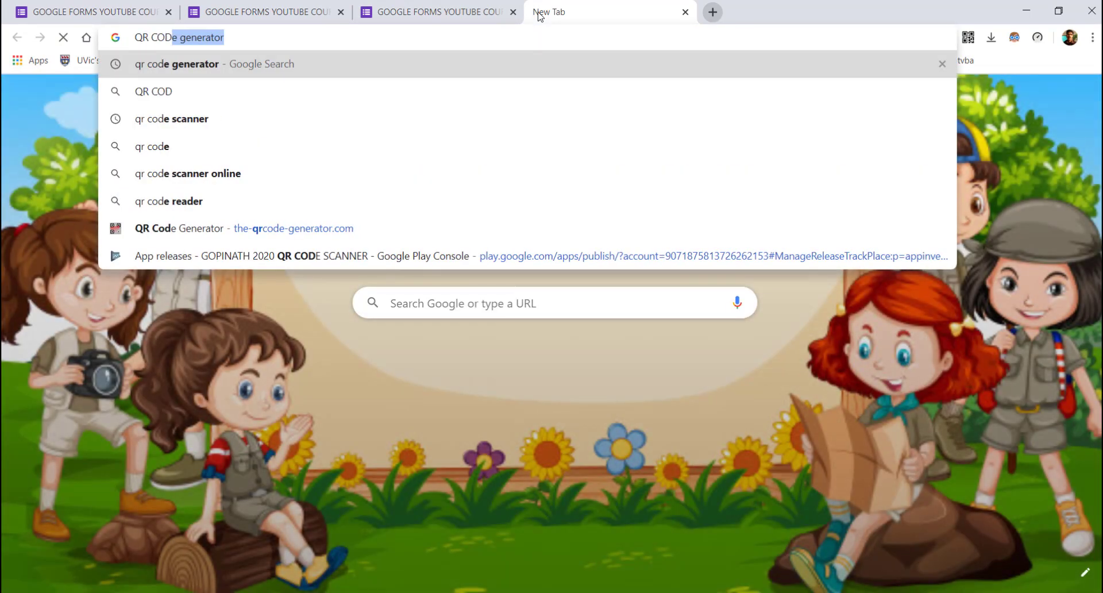
pyautogui.write('E GENERATOR')
pyautogui.press('Return')
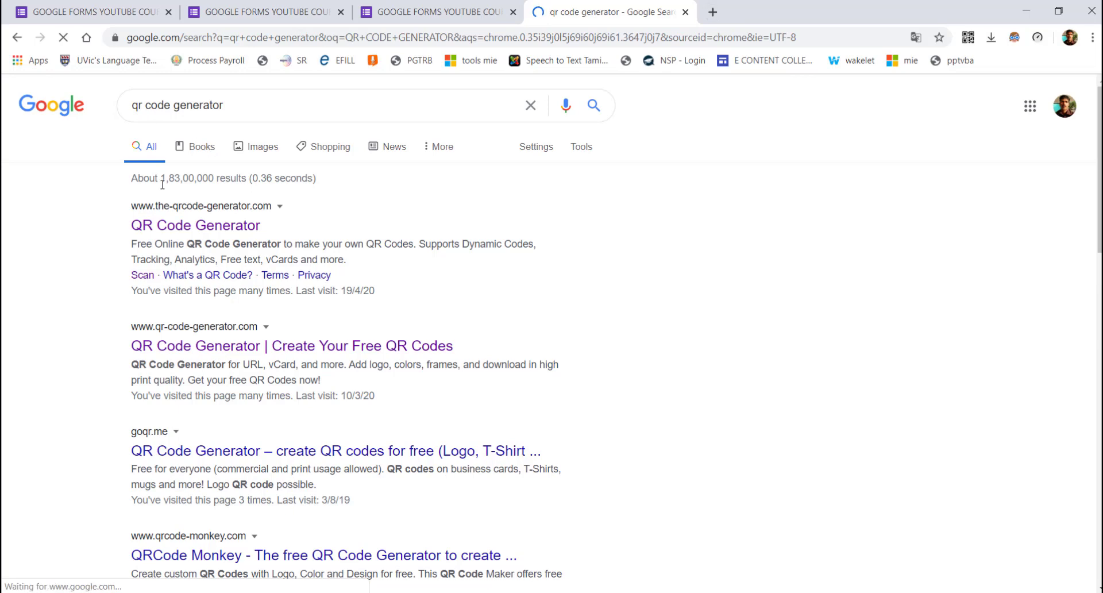
pyautogui.click(167, 229)
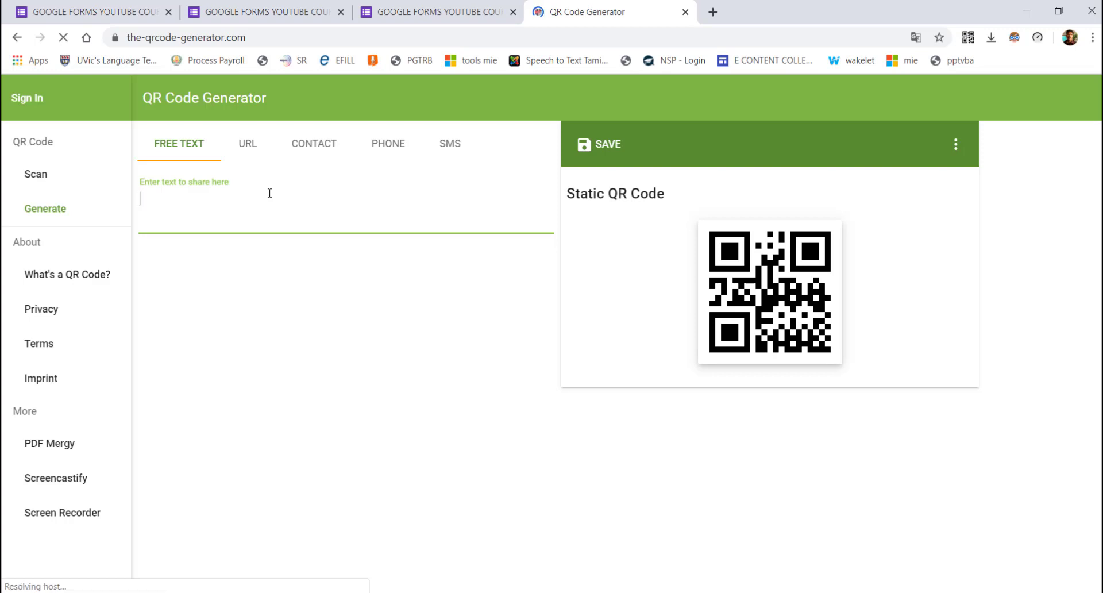
# Paste the short form link into the generator and save its QR code as YOU TUBE COURSE.png on the Desktop
pyautogui.hotkey('ctrl', 'v')
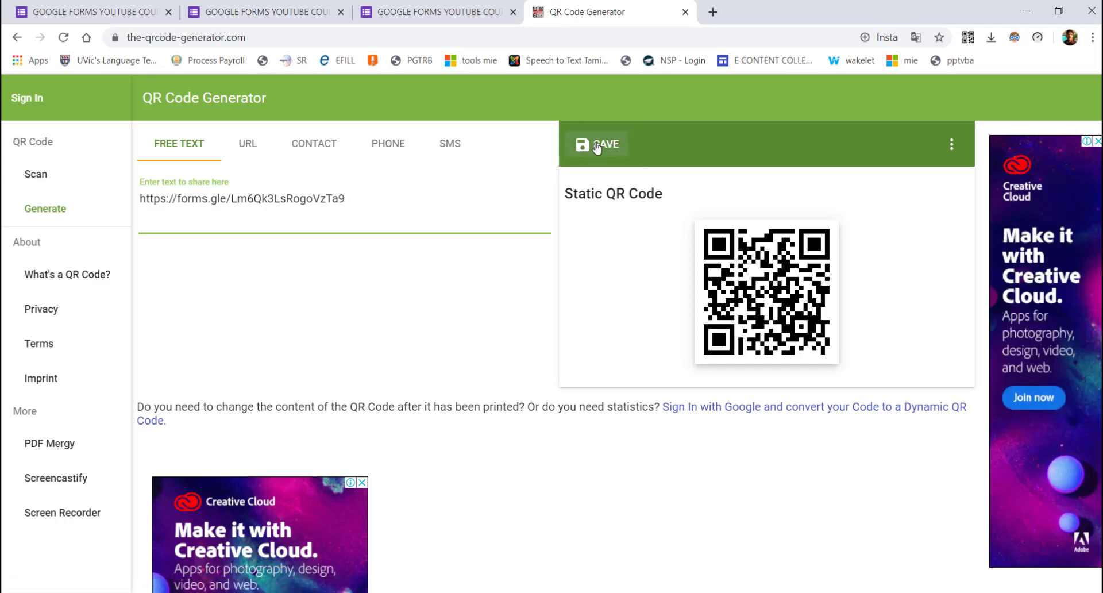
pyautogui.click(596, 148)
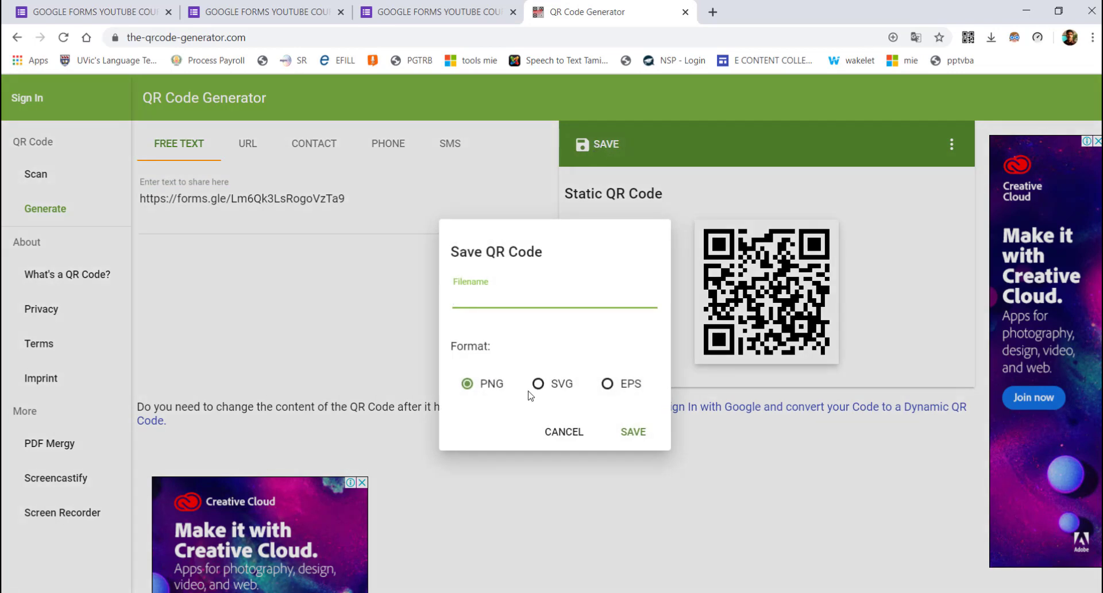
pyautogui.write('YOU TUBE COURSE')
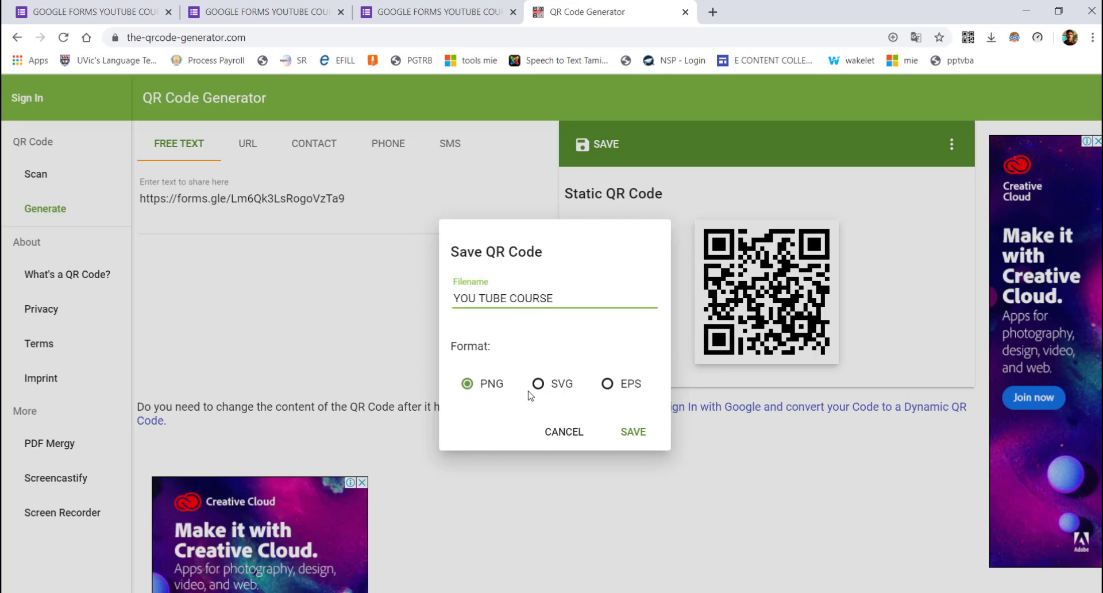
pyautogui.click(615, 433)
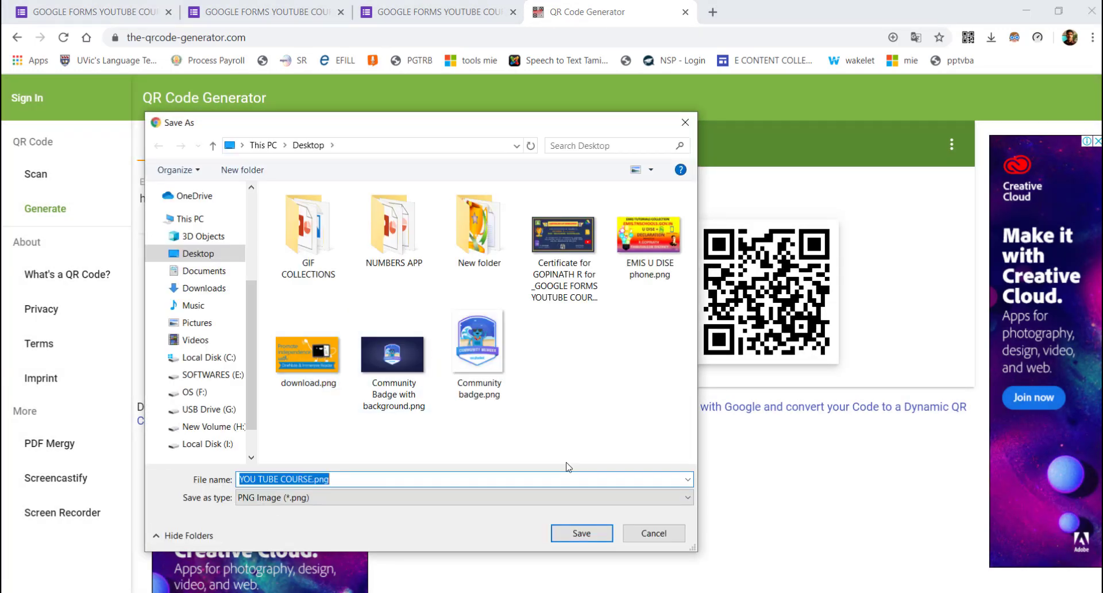
pyautogui.click(582, 533)
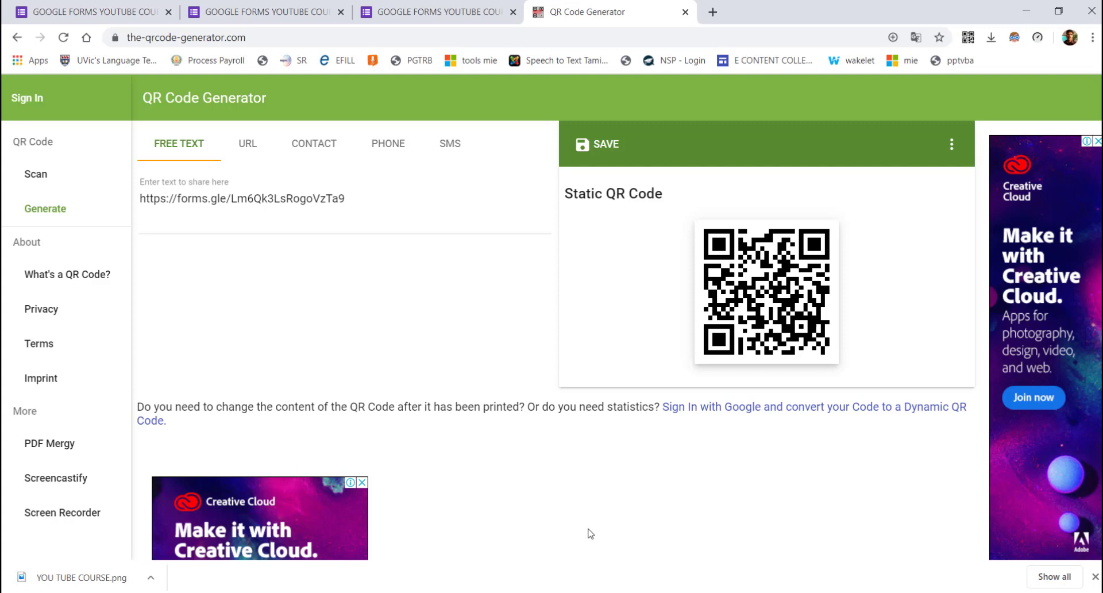
# Switch back and forth between the live GOOGLE FORMS YOUTUBE COURSE form and its generated QR code
pyautogui.click(469, 5)
pyautogui.click(580, 7)
pyautogui.click(429, 13)
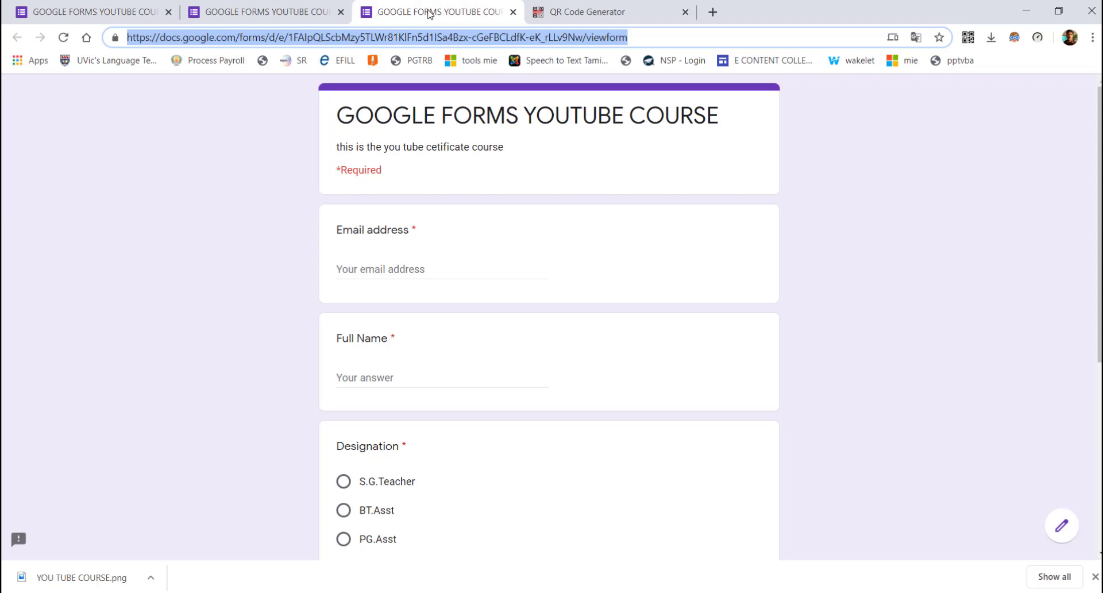
pyautogui.click(590, 8)
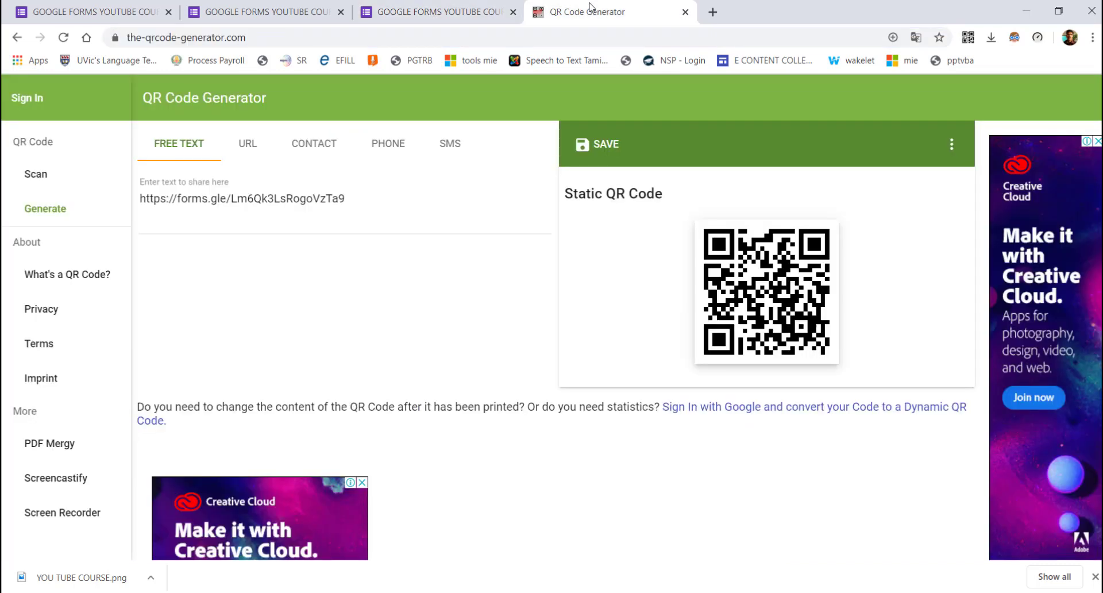
pyautogui.click(425, 12)
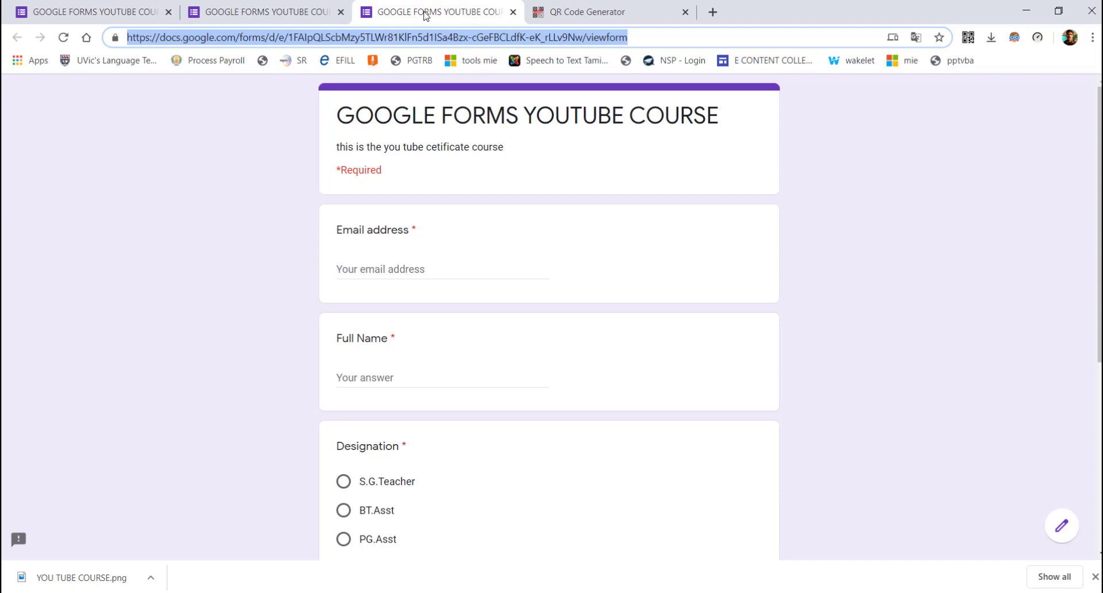